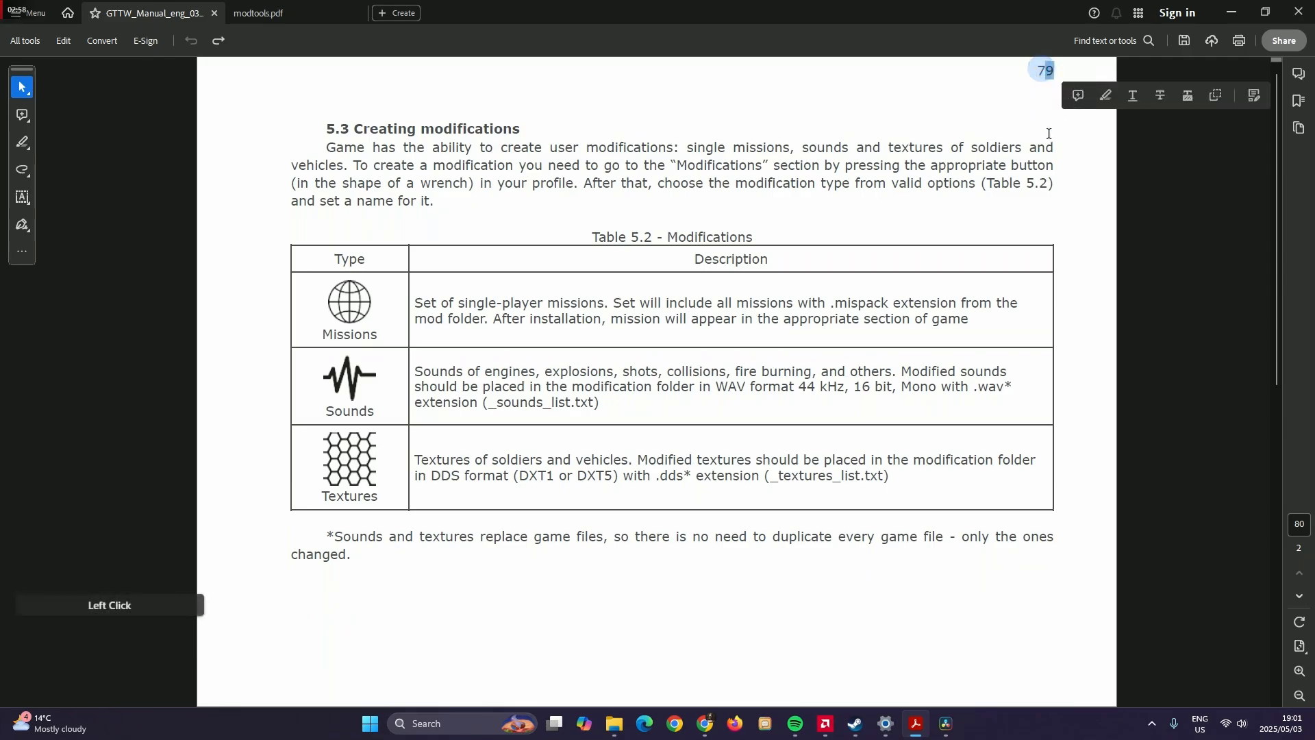
Read the manual's section 5.3 on creating modifications, highlighting the required WAV format in the Sounds row
left_click(1054, 165)
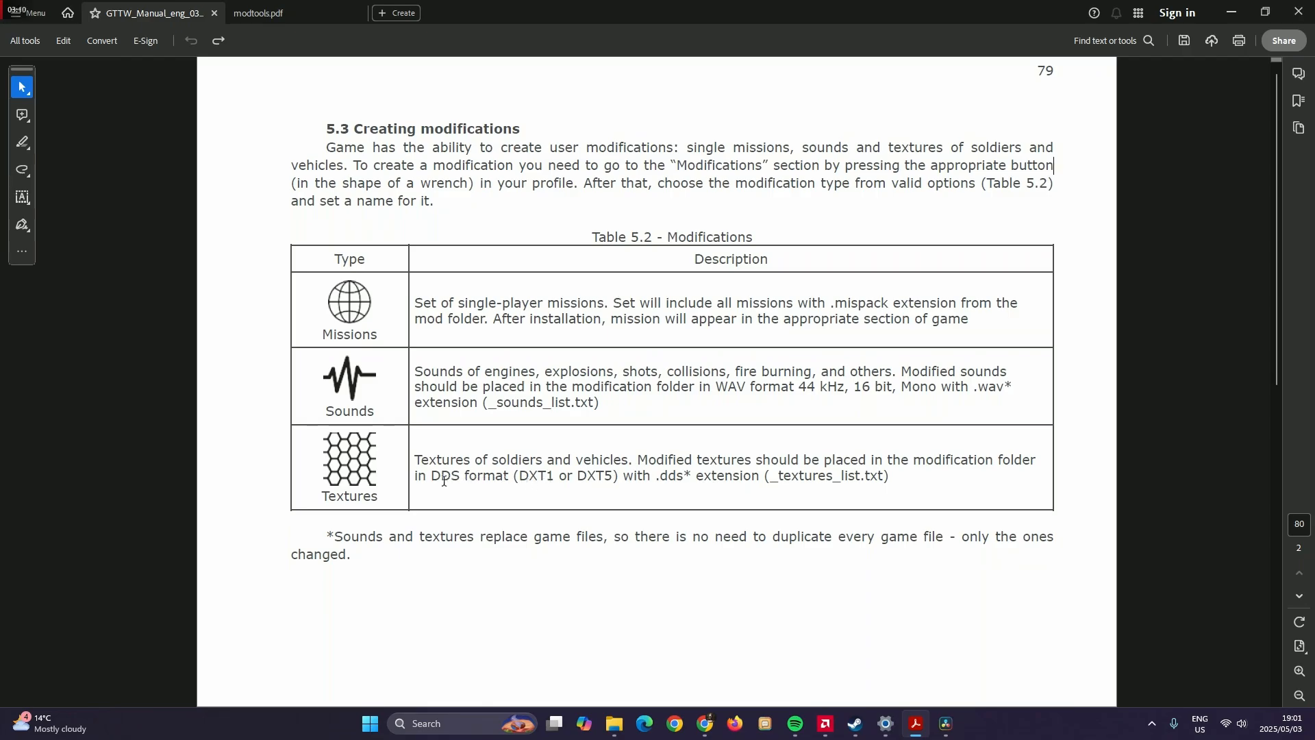
left_click(1053, 121)
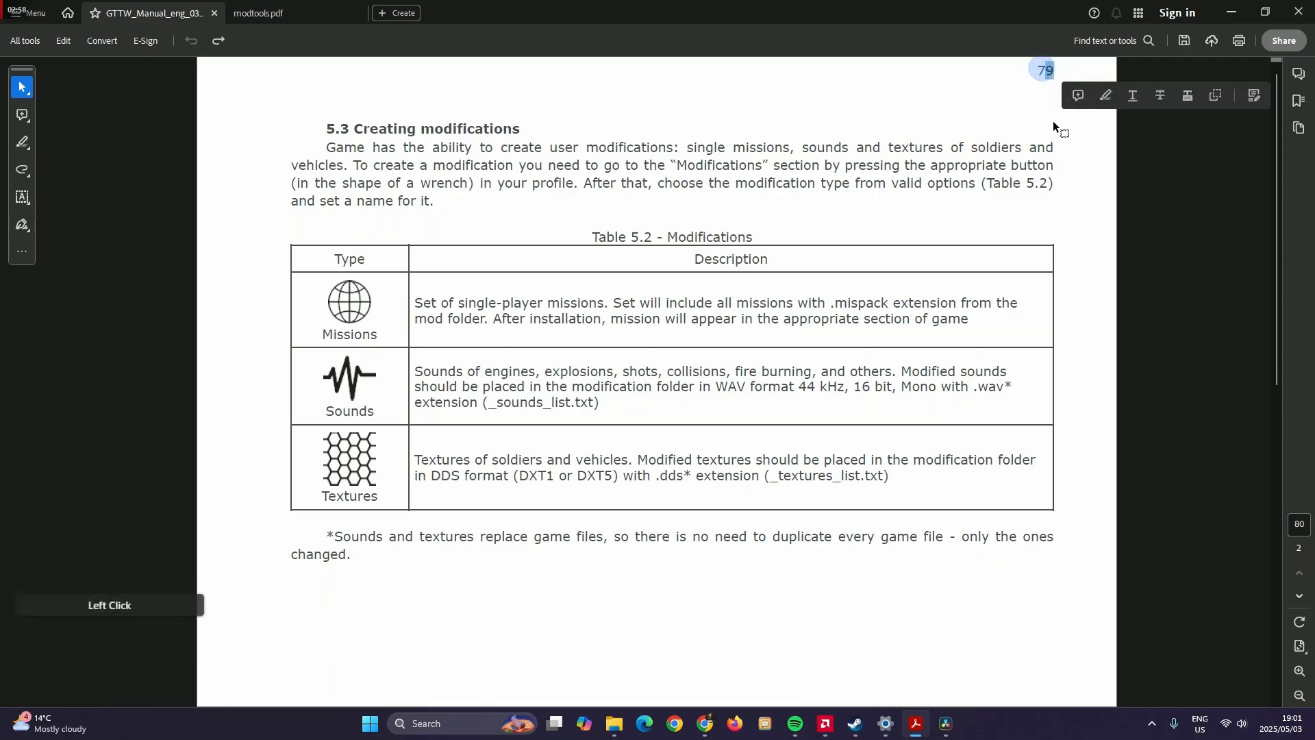
left_click(1056, 159)
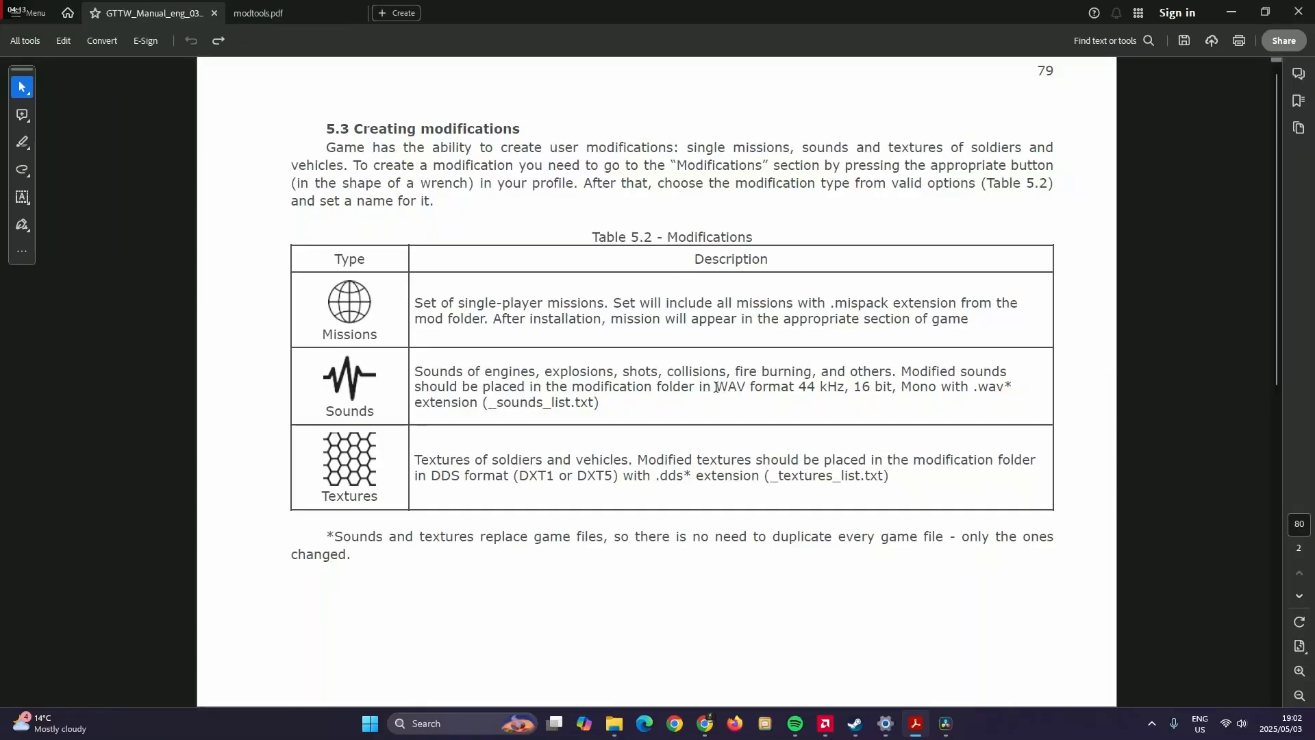
left_click_drag(716, 387, 940, 388)
left_click(904, 408)
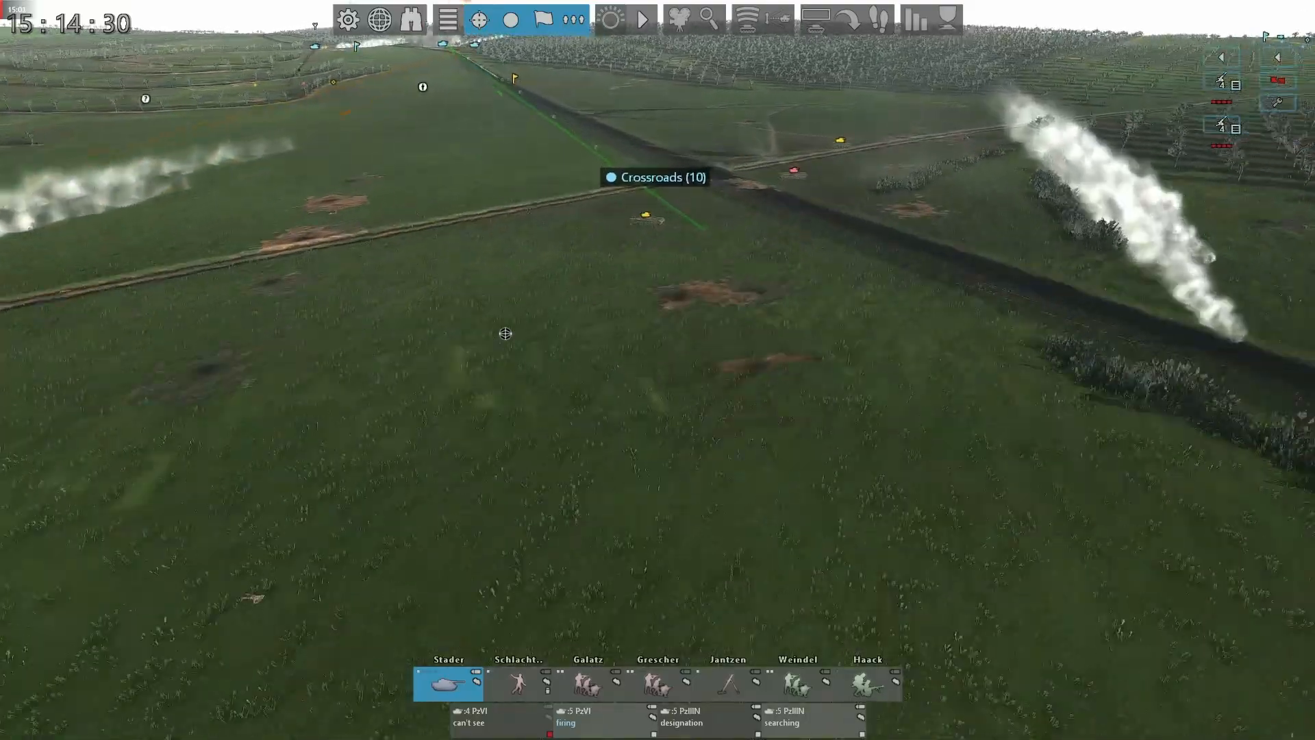
scroll(505, 333, "up", 8)
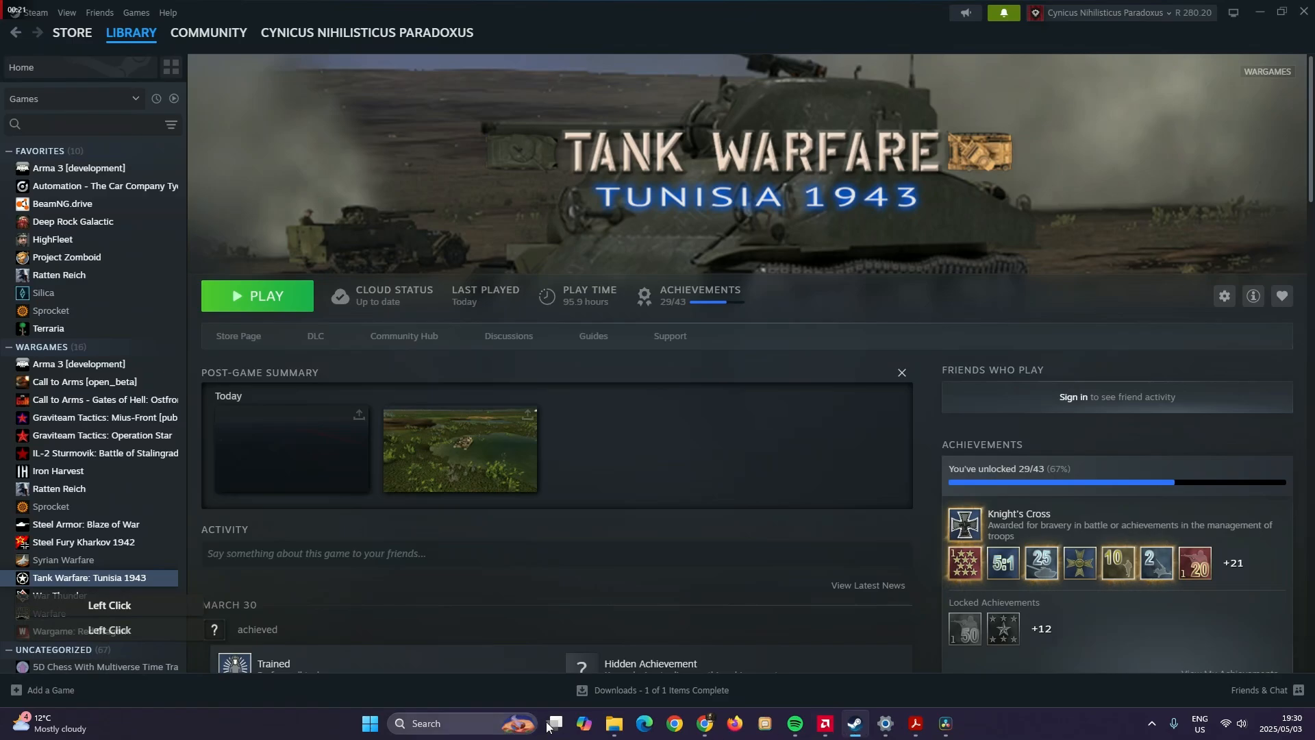
Switch to the Tank Warfare Tunisia 1943 folder in File Explorer and open the Modwork folder inside users
mouse_move(610, 726)
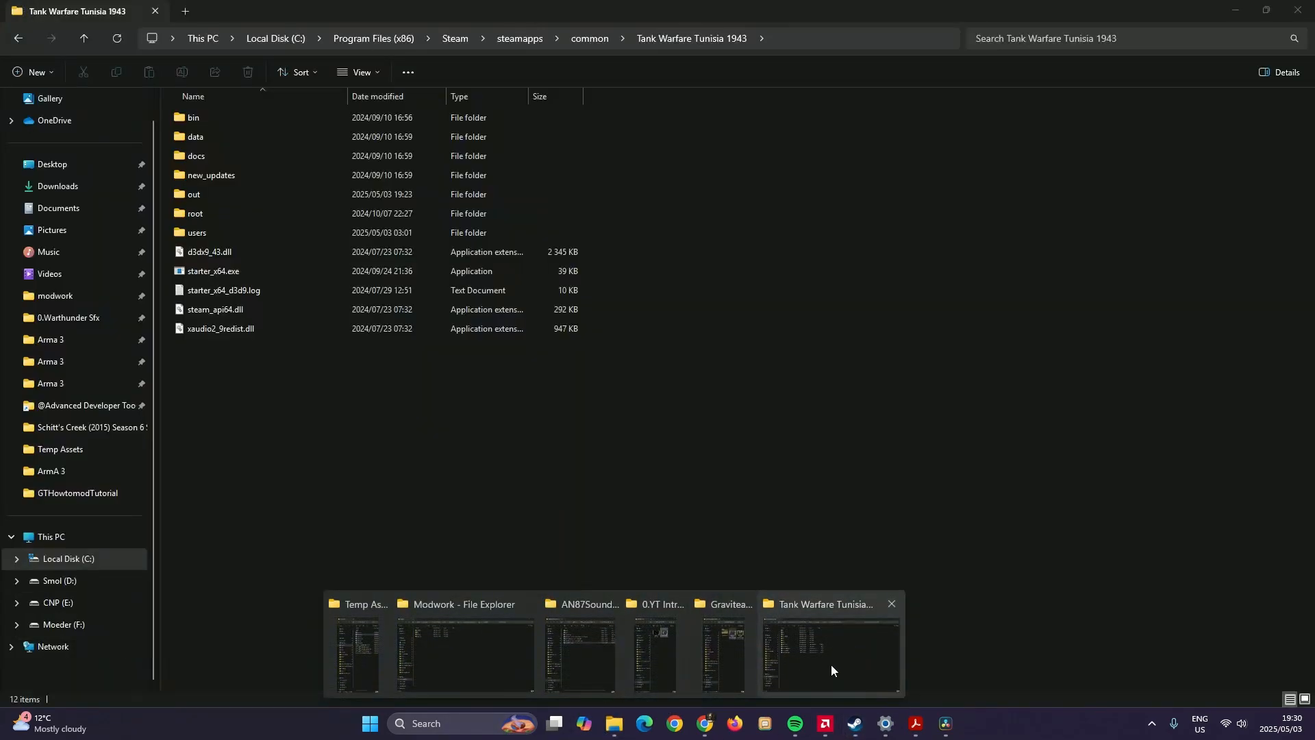
left_click(831, 668)
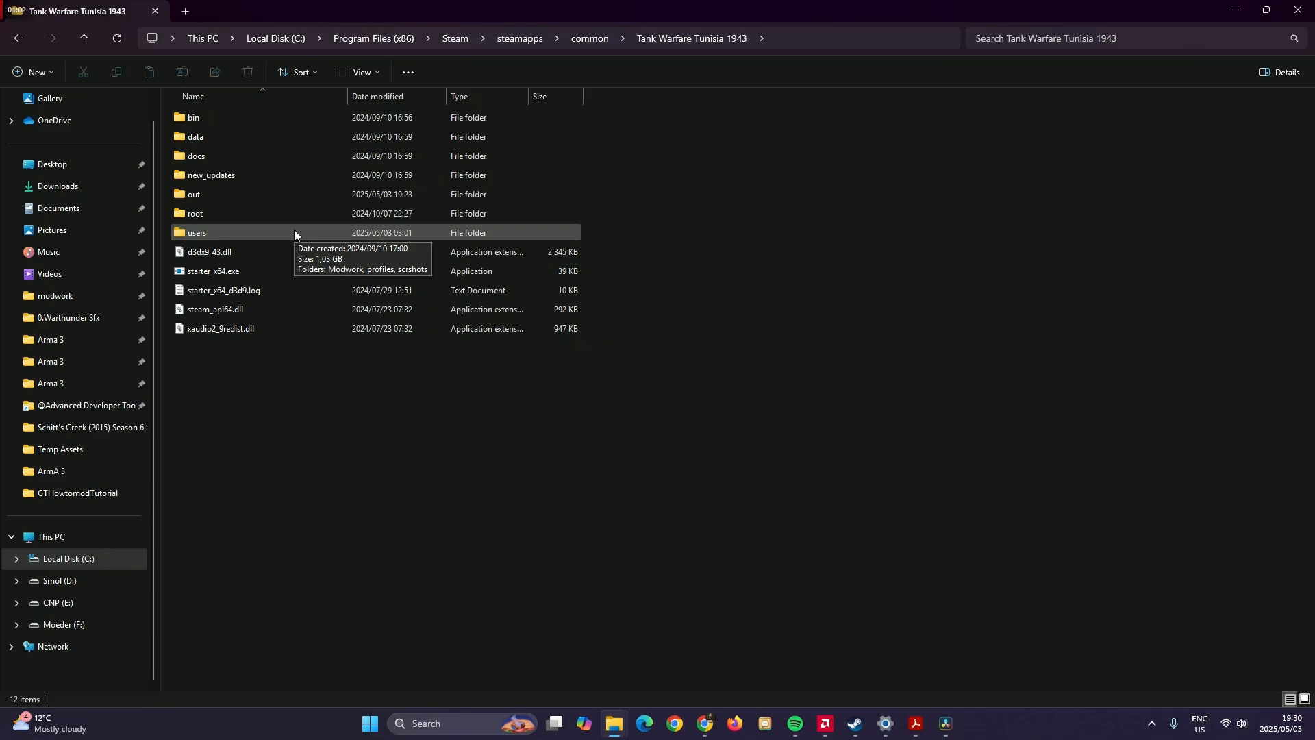
double_click(254, 230)
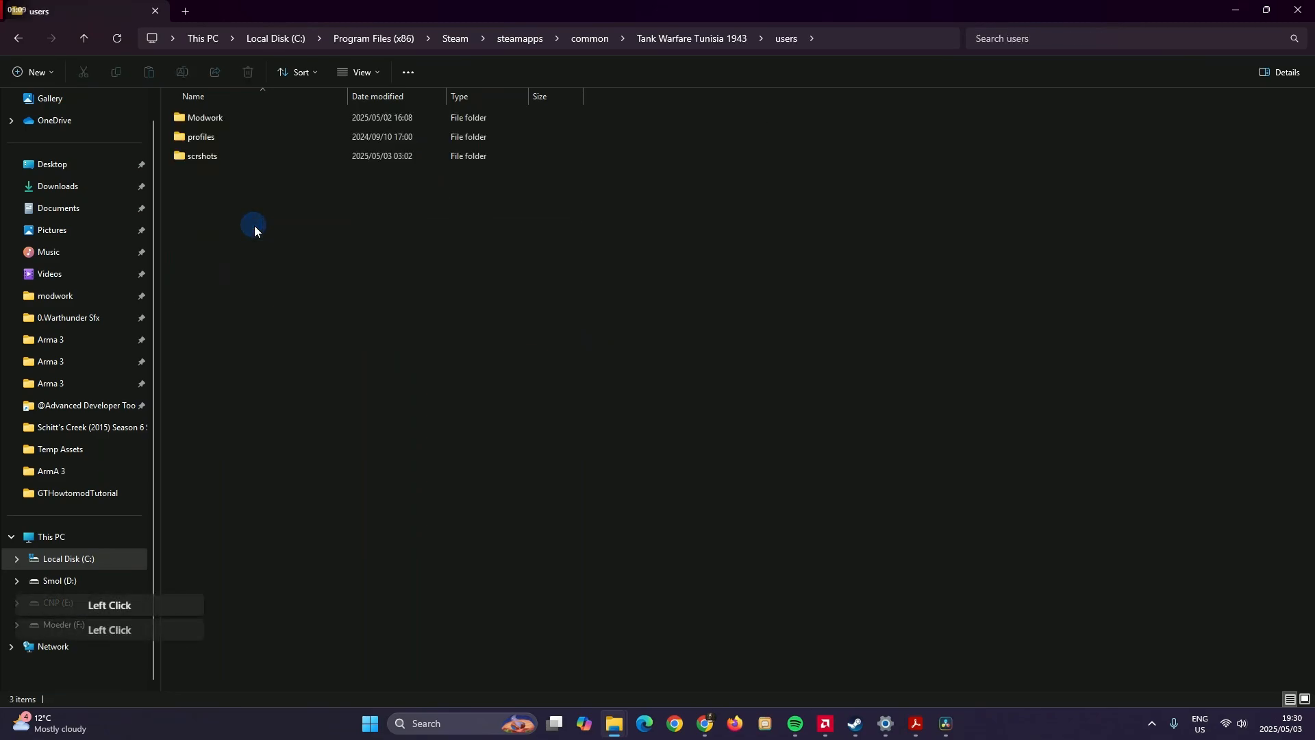
left_click(230, 122)
double_click(229, 121)
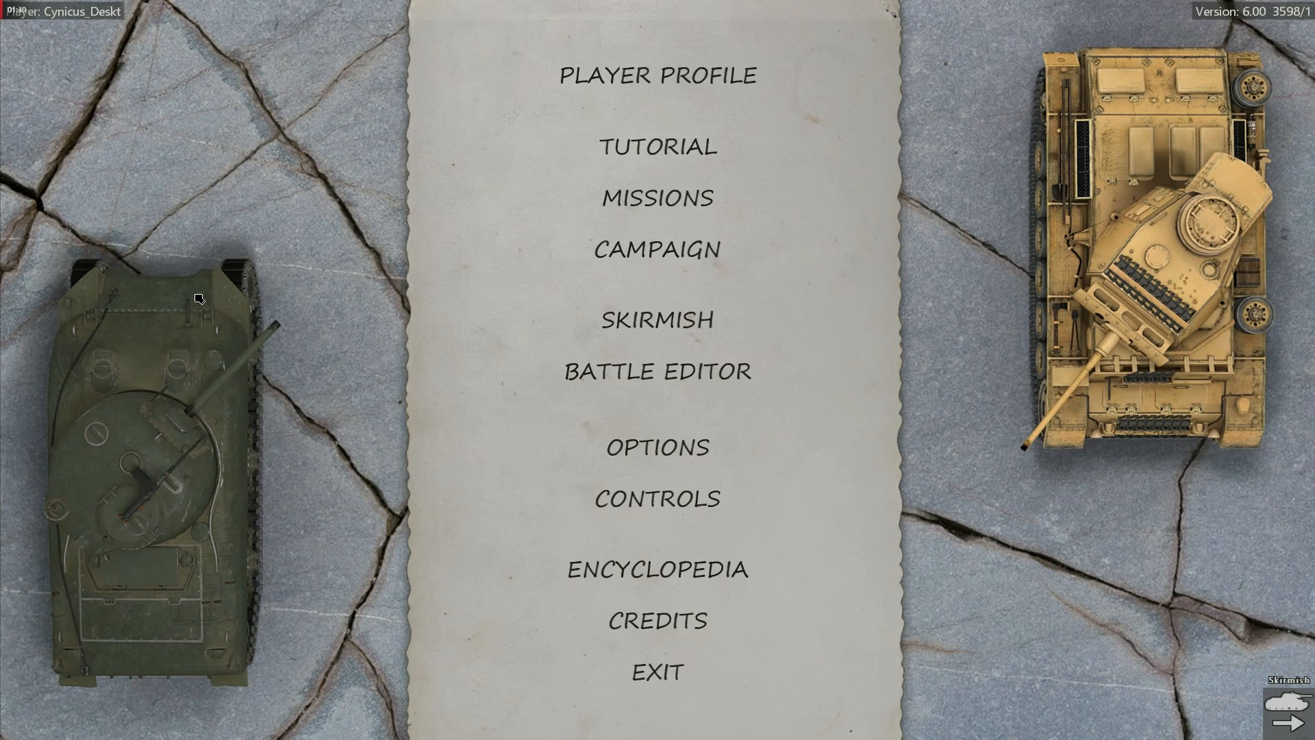
View the modifications list of the player profile in the game and return to the main menu
left_click(110, 11)
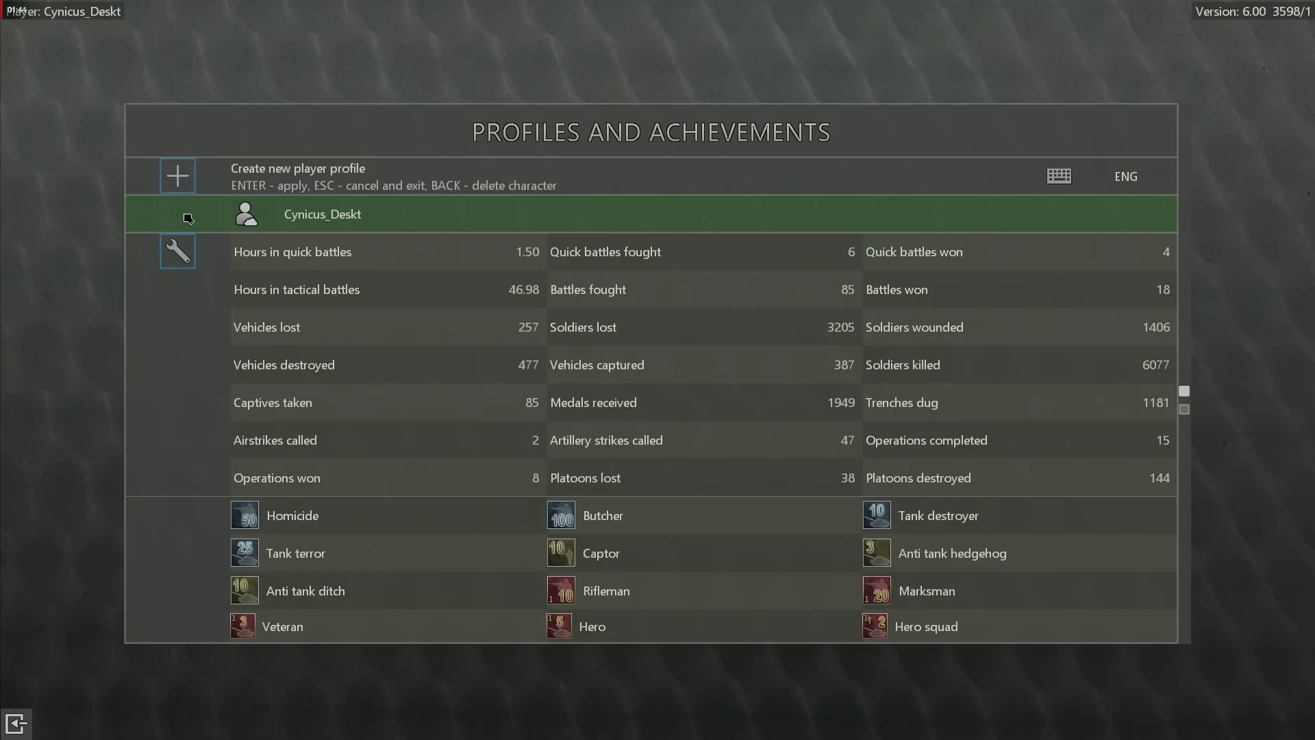
left_click(178, 252)
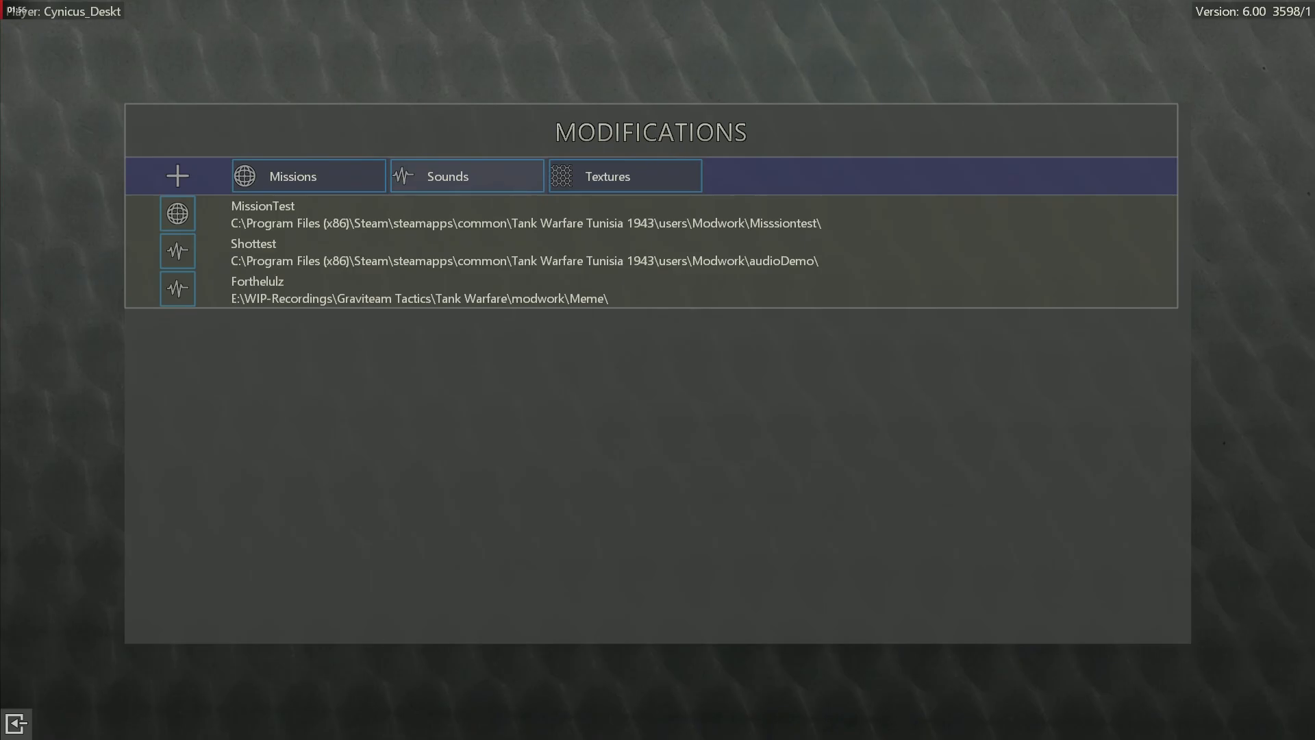
left_click(16, 724)
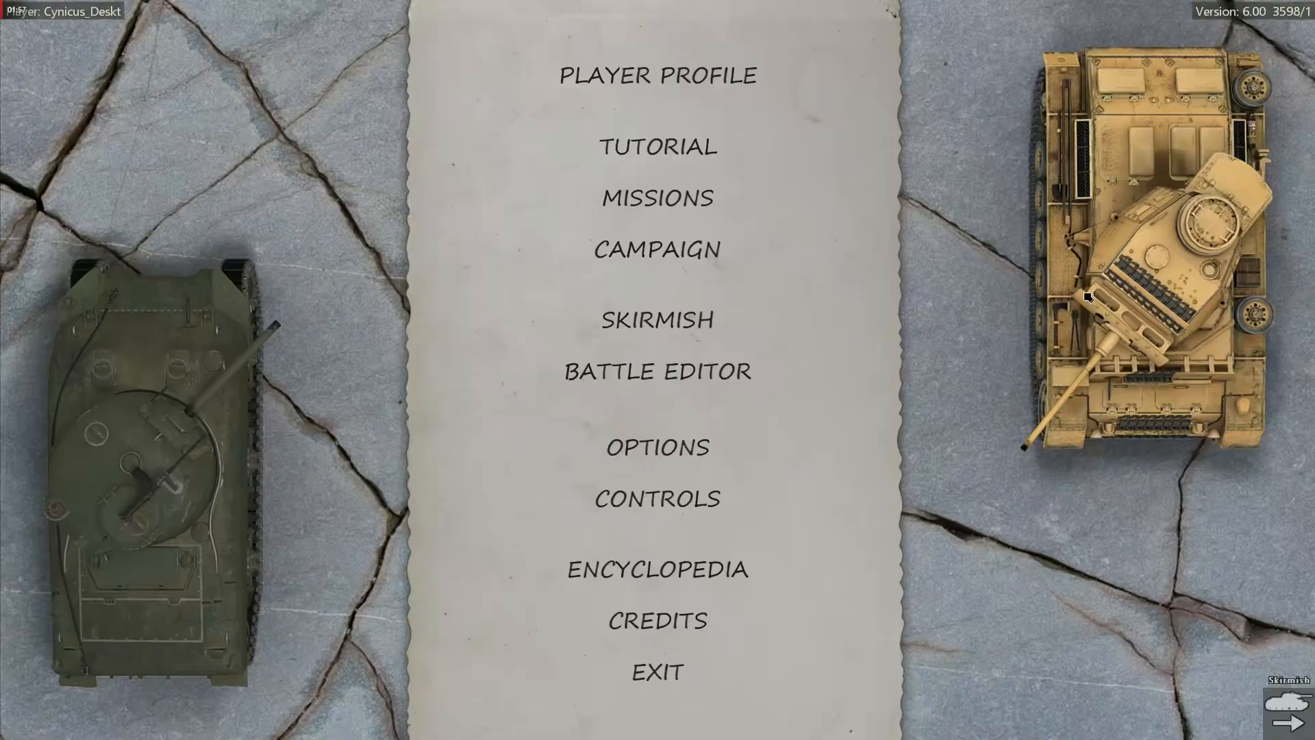
left_click(1285, 14)
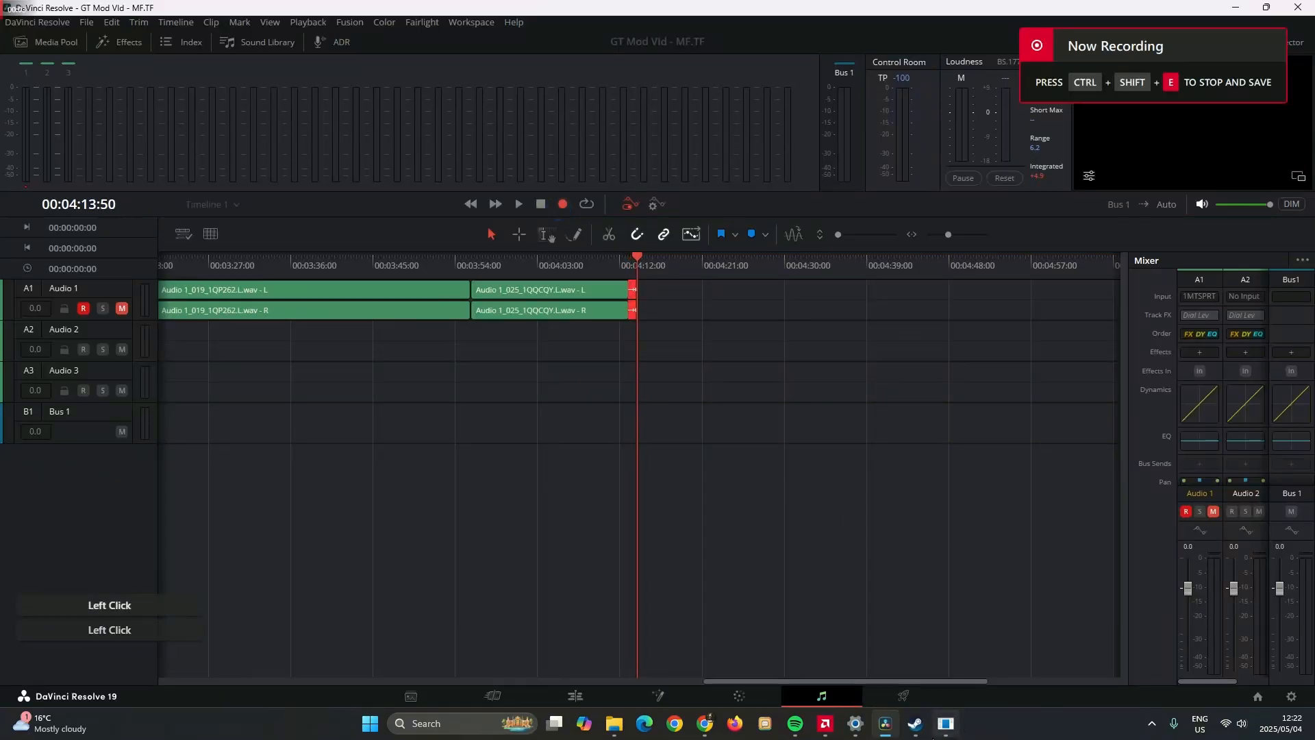
Switch from DaVinci Resolve back to the game and reopen the player profile's modifications screen
left_click(945, 727)
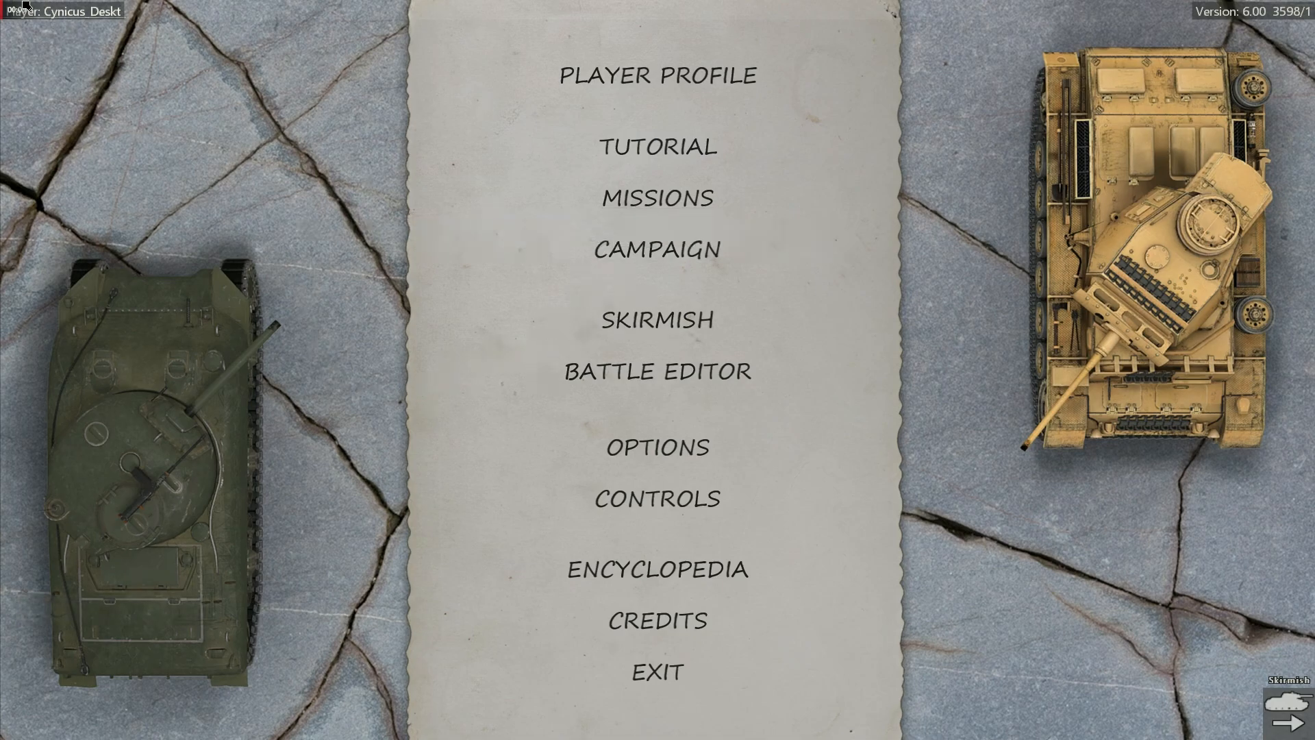
left_click(32, 19)
left_click(175, 248)
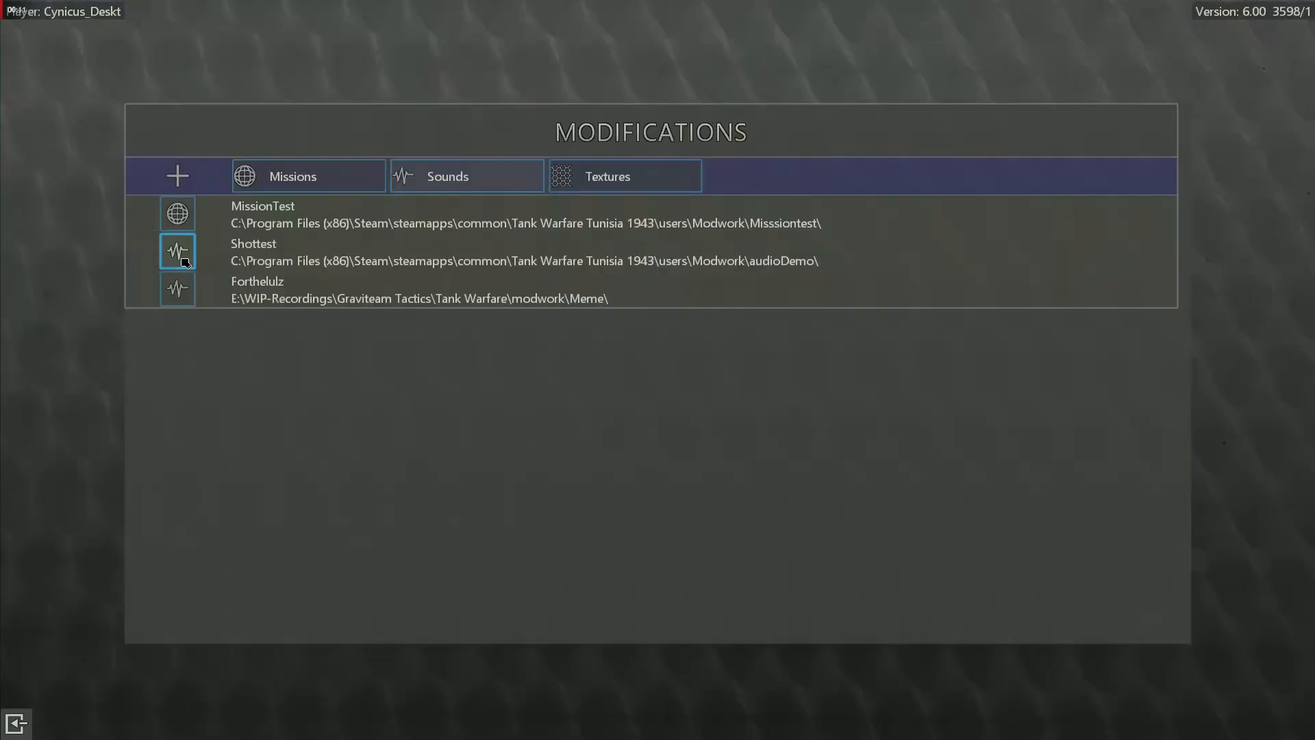
left_click(661, 229)
left_click(1054, 210)
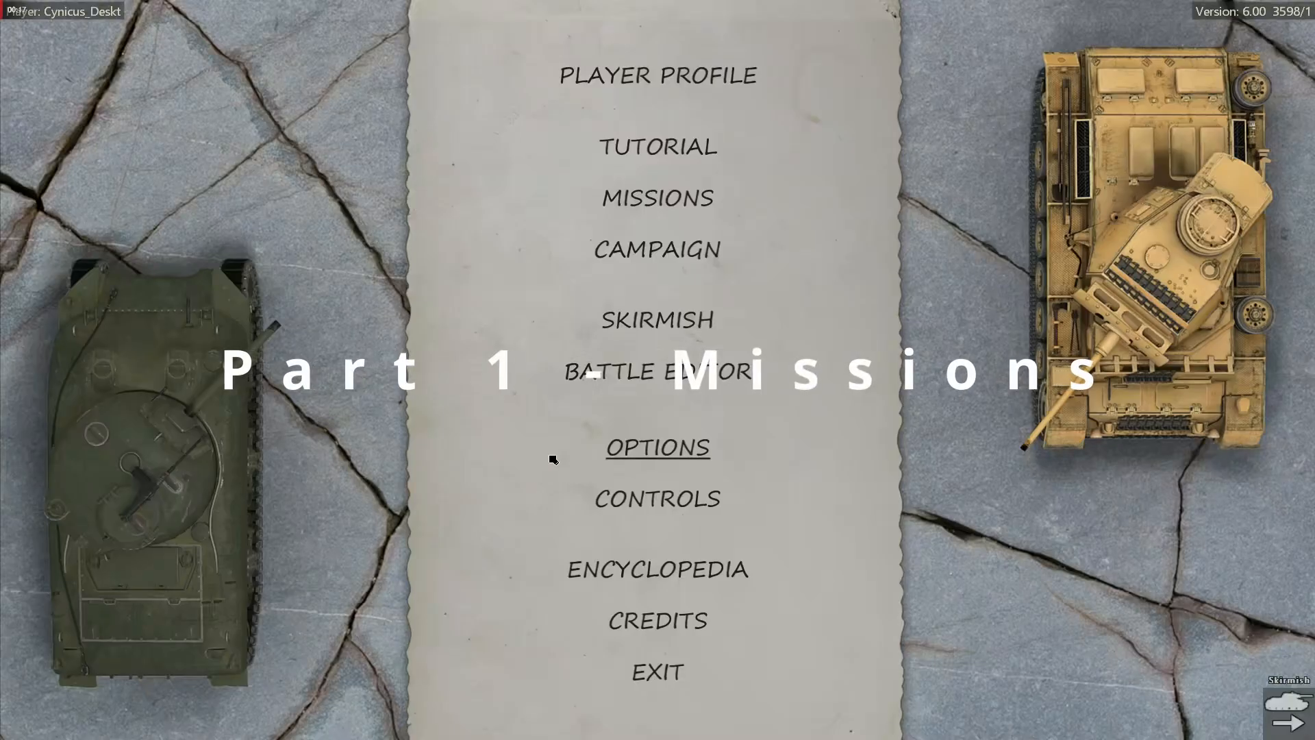
Open the battle editor and look through its objective, group and movement order tools on the map
left_click(649, 371)
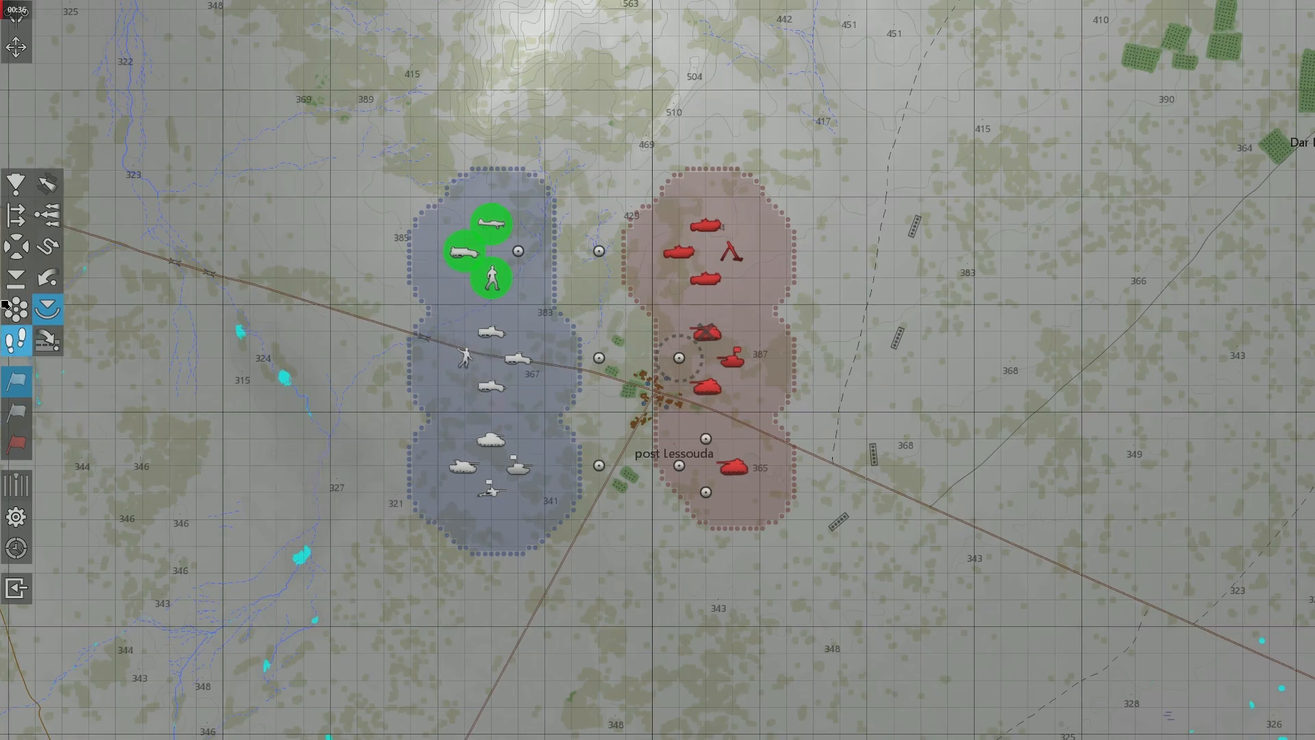
left_click(21, 252)
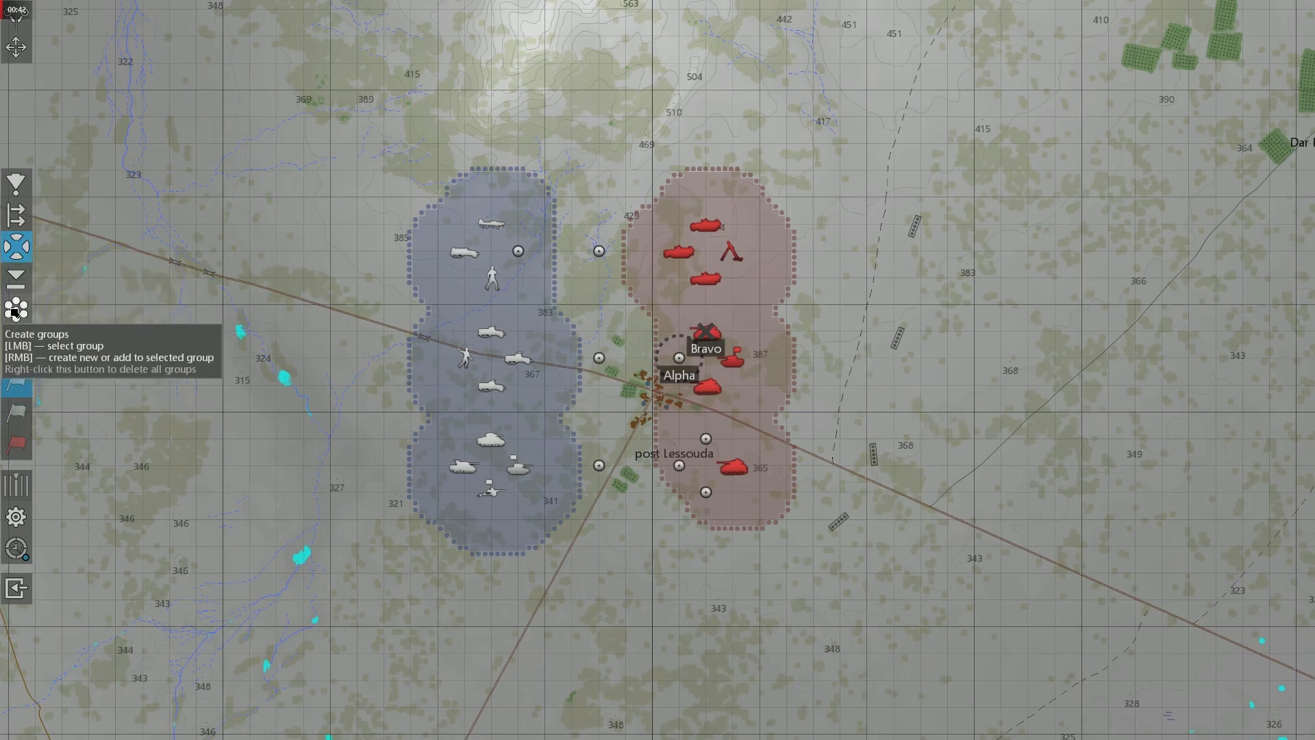
left_click(16, 312)
left_click(15, 340)
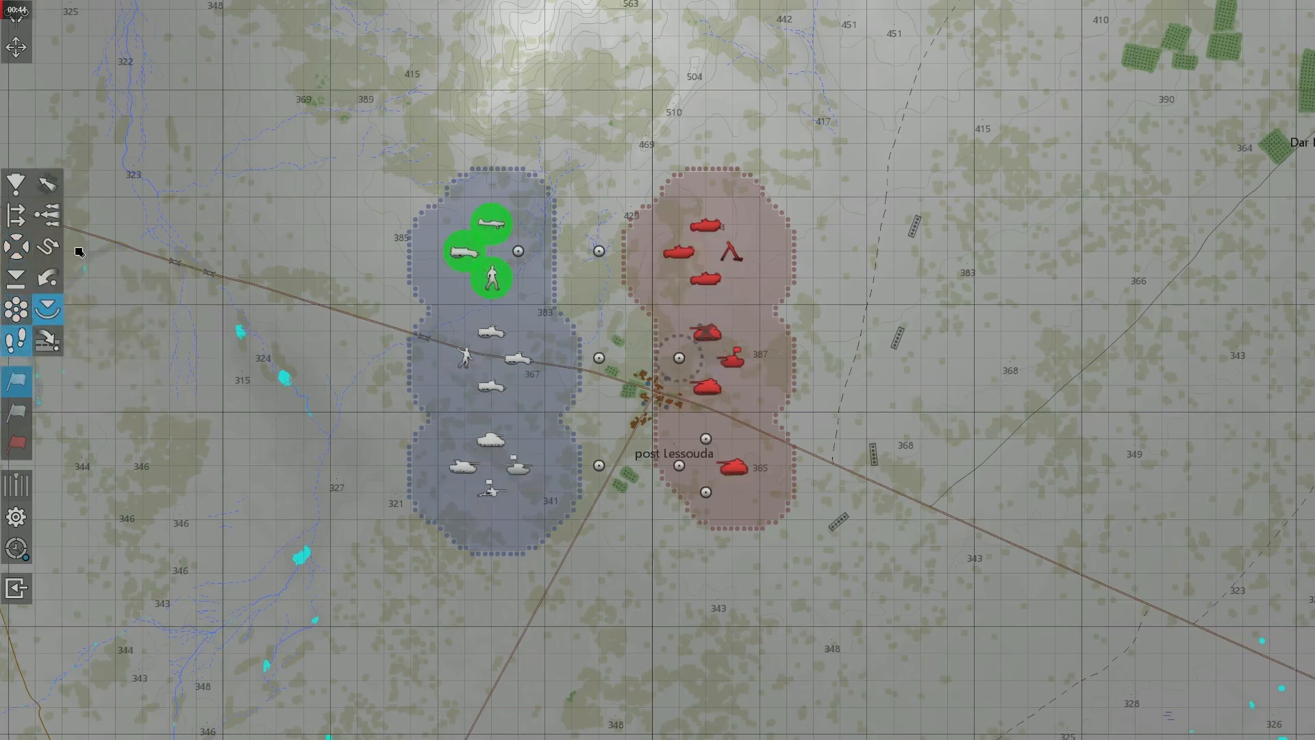
left_click(47, 278)
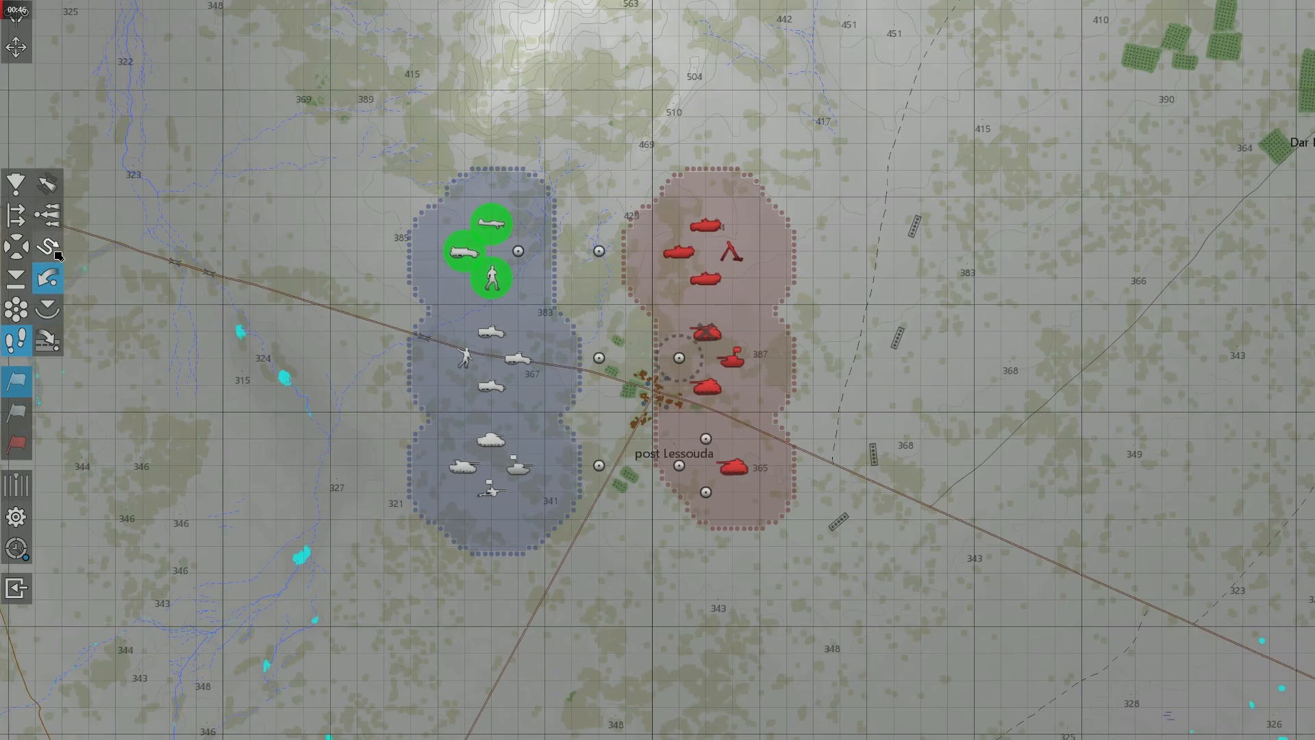
left_click(48, 215)
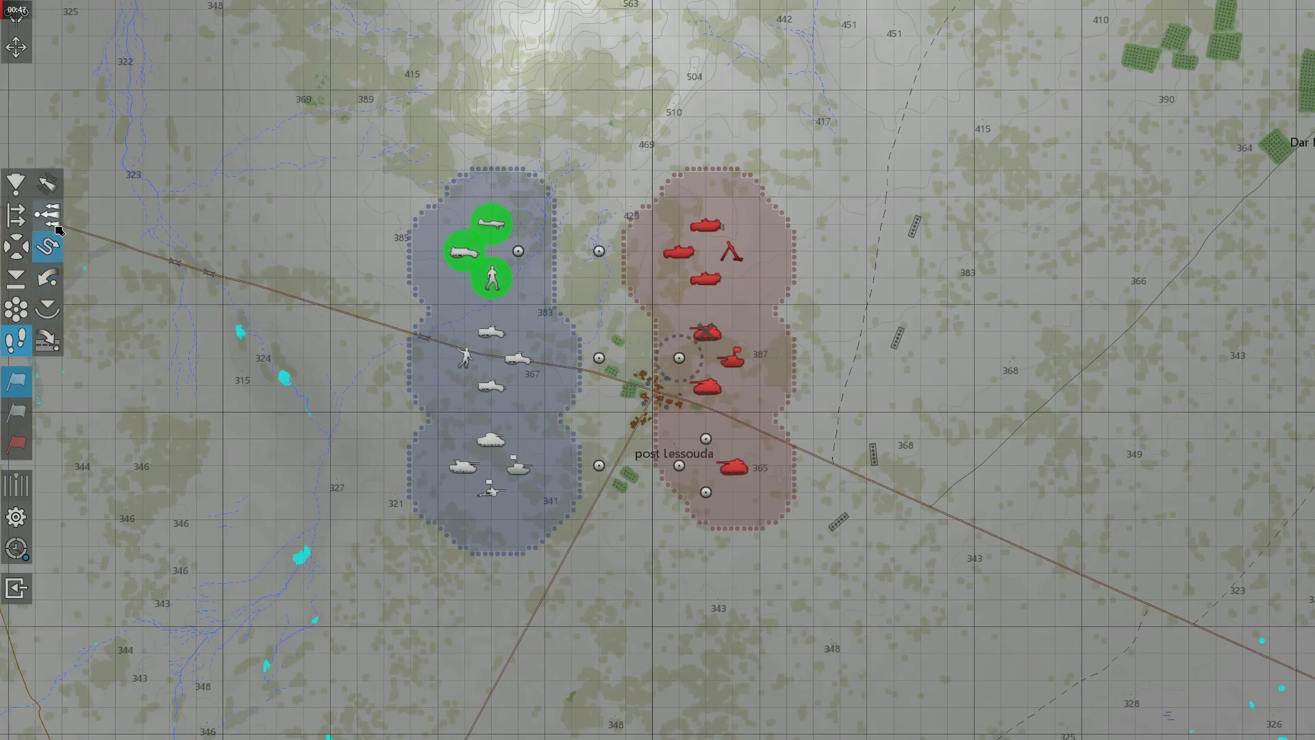
Review the quick battle settings from main settings to condition of troops, and return to the battle map
left_click(16, 518)
scroll(688, 552, "down", 5)
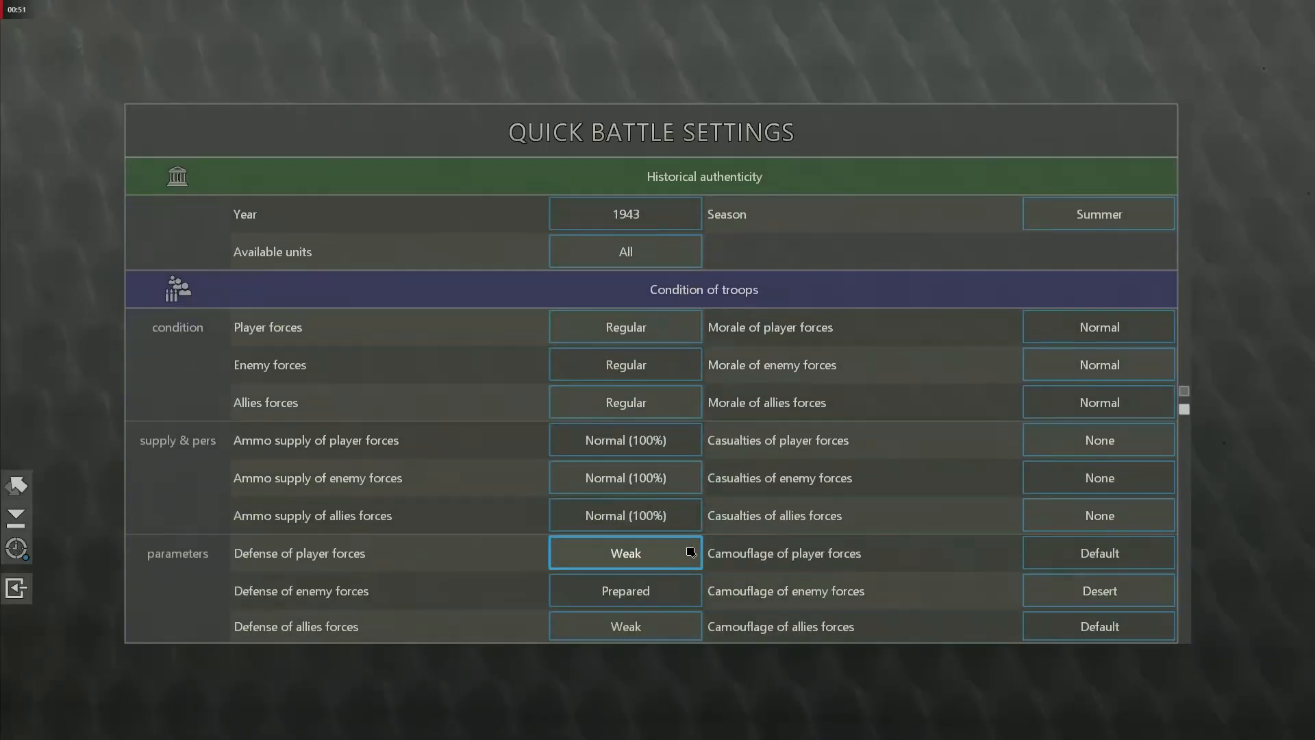
scroll(689, 552, "up", 4)
scroll(688, 552, "up", 1)
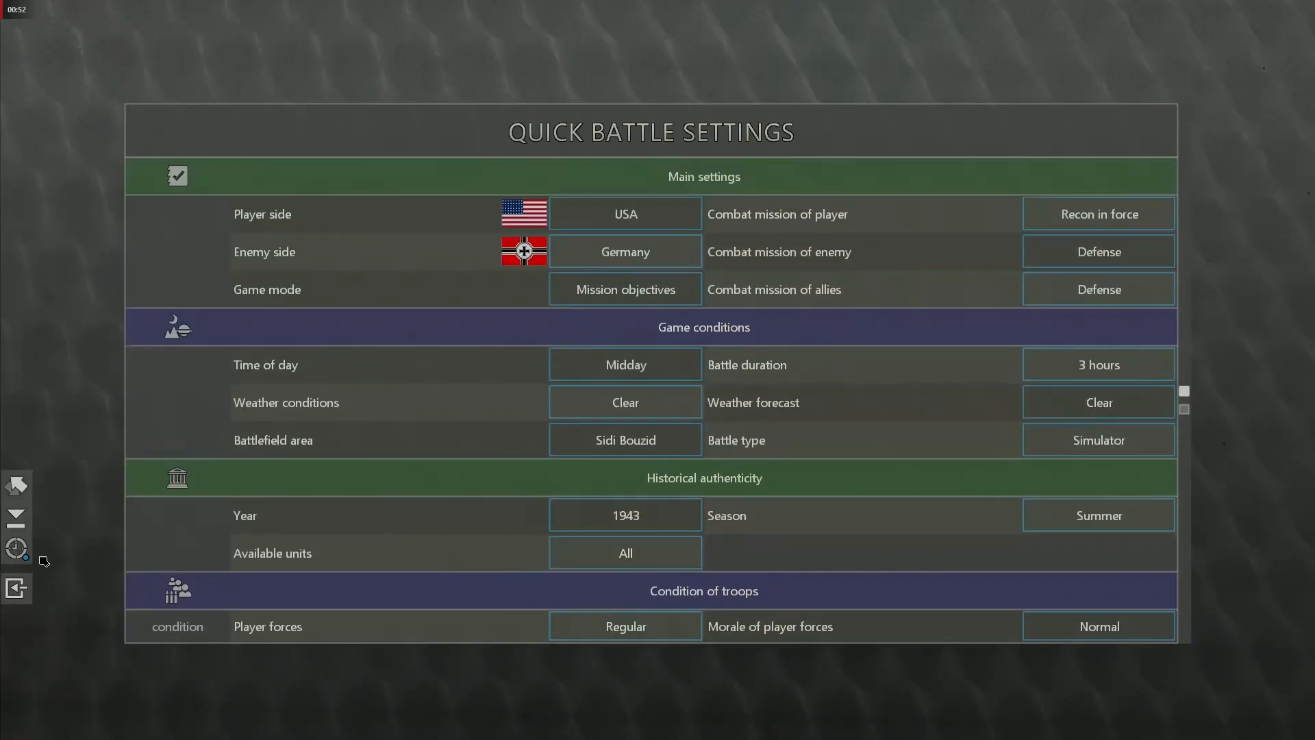
left_click(17, 519)
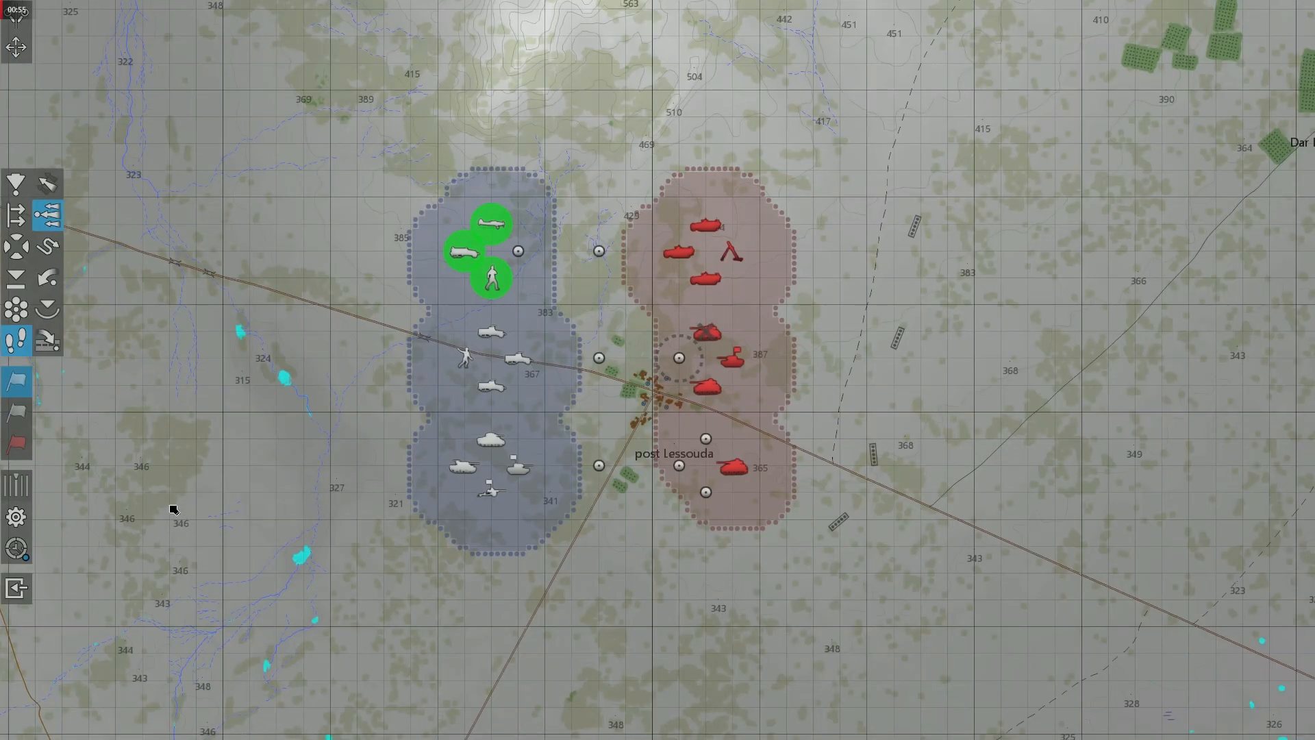
Create a mission from the quick battle, set its filename to DemoMission.mispack in the MissionDemo folder, and save it
right_click(19, 550)
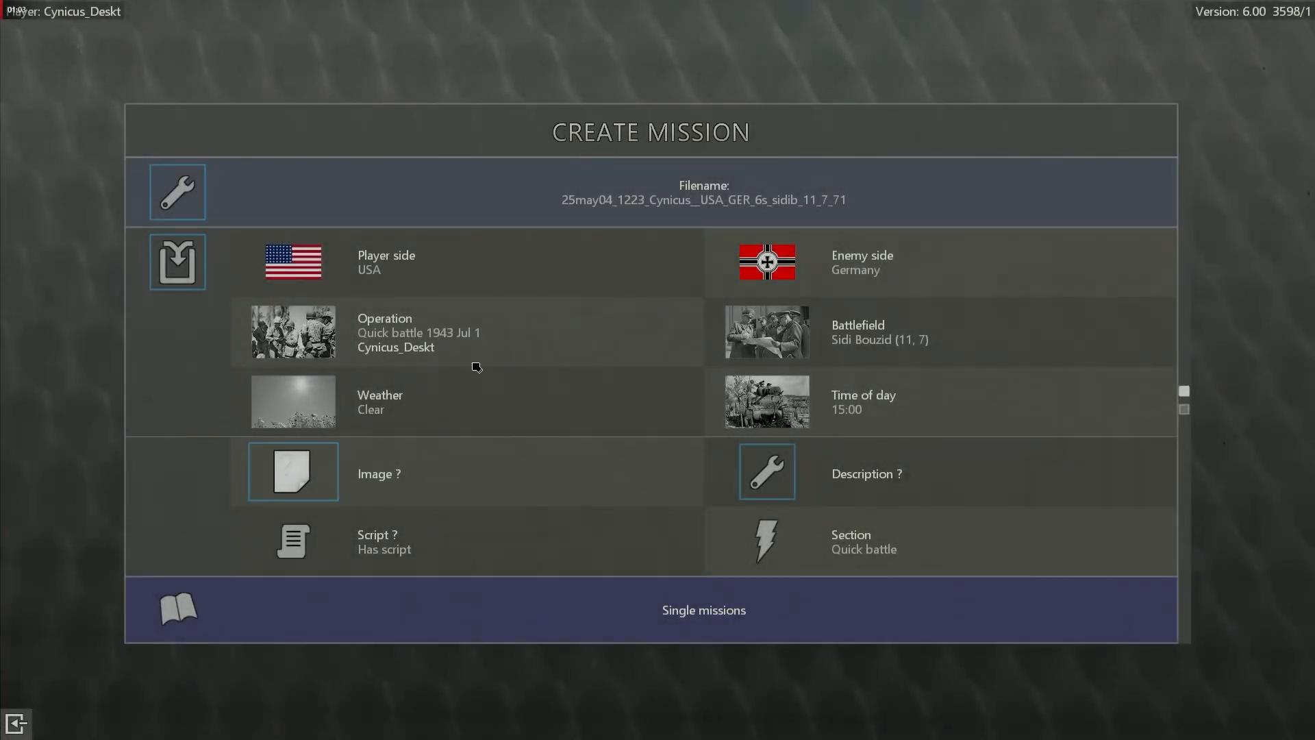
scroll(761, 458, "down", 2)
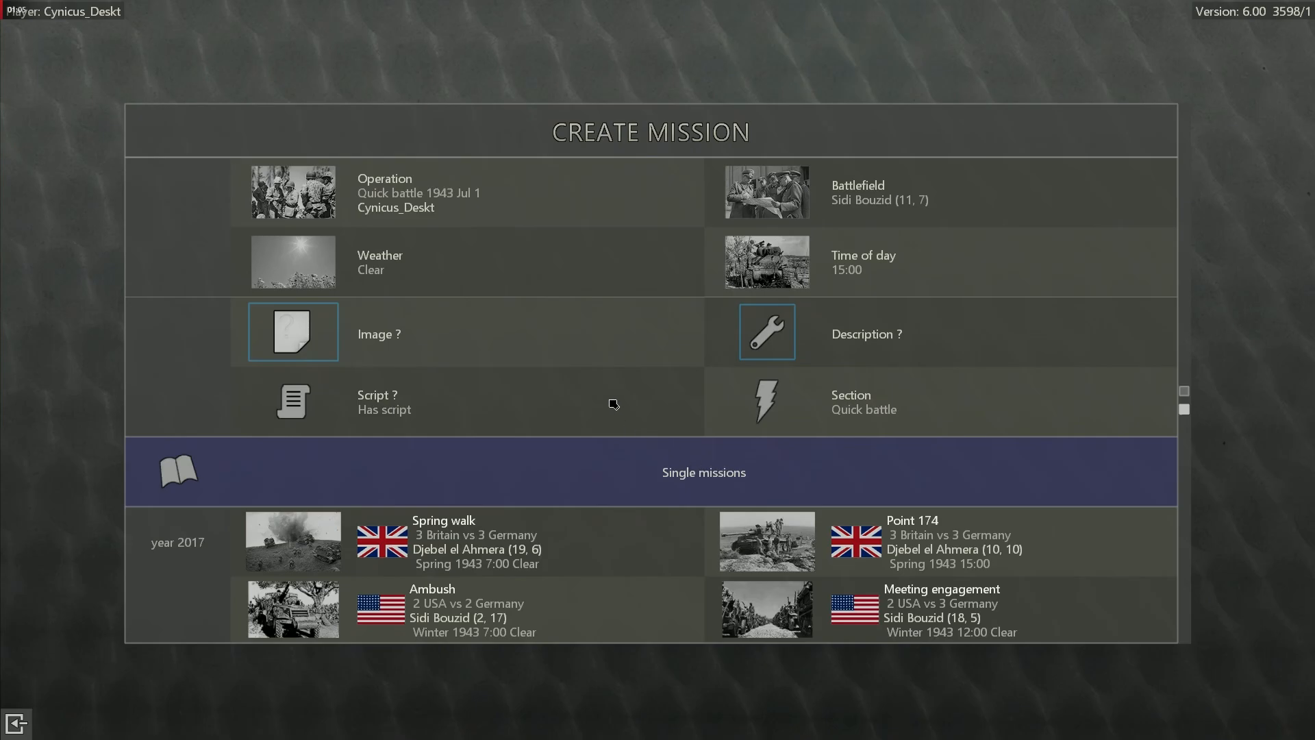
scroll(613, 402, "up", 2)
left_click(178, 192)
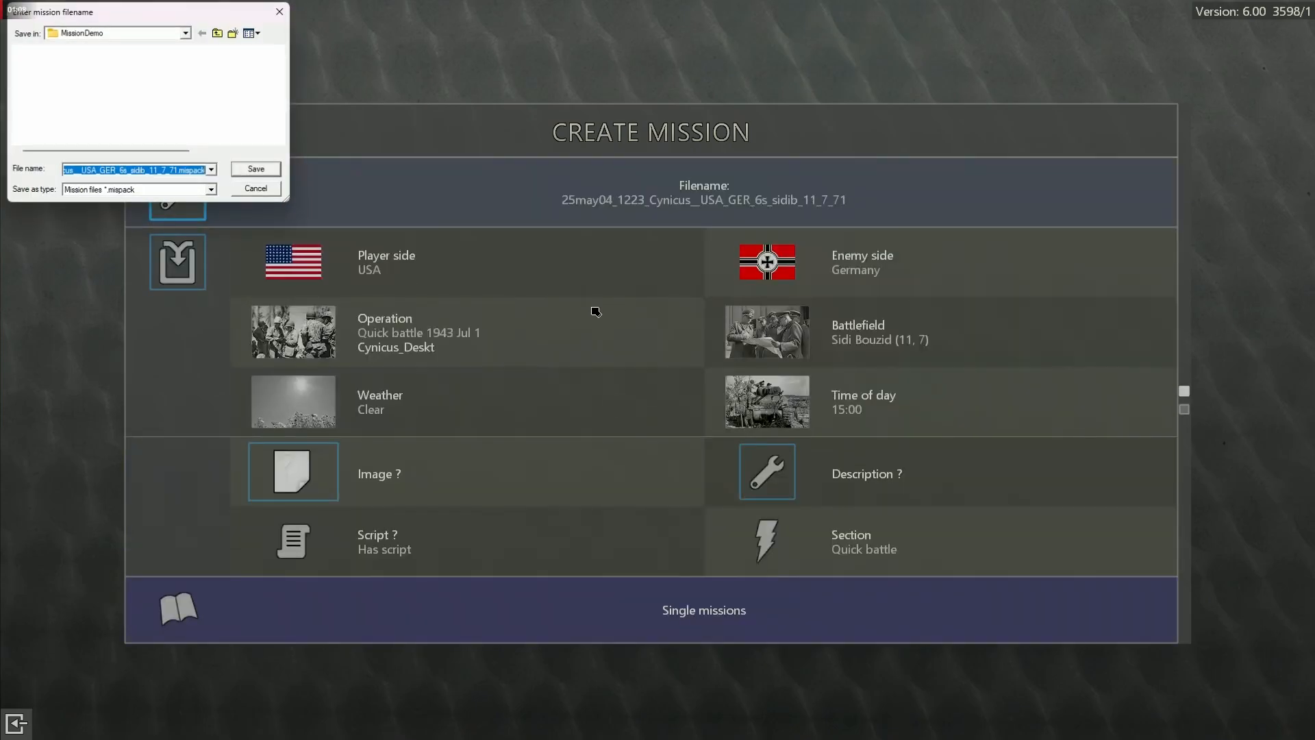
left_click(125, 172)
left_click_drag(179, 171, 6, 180)
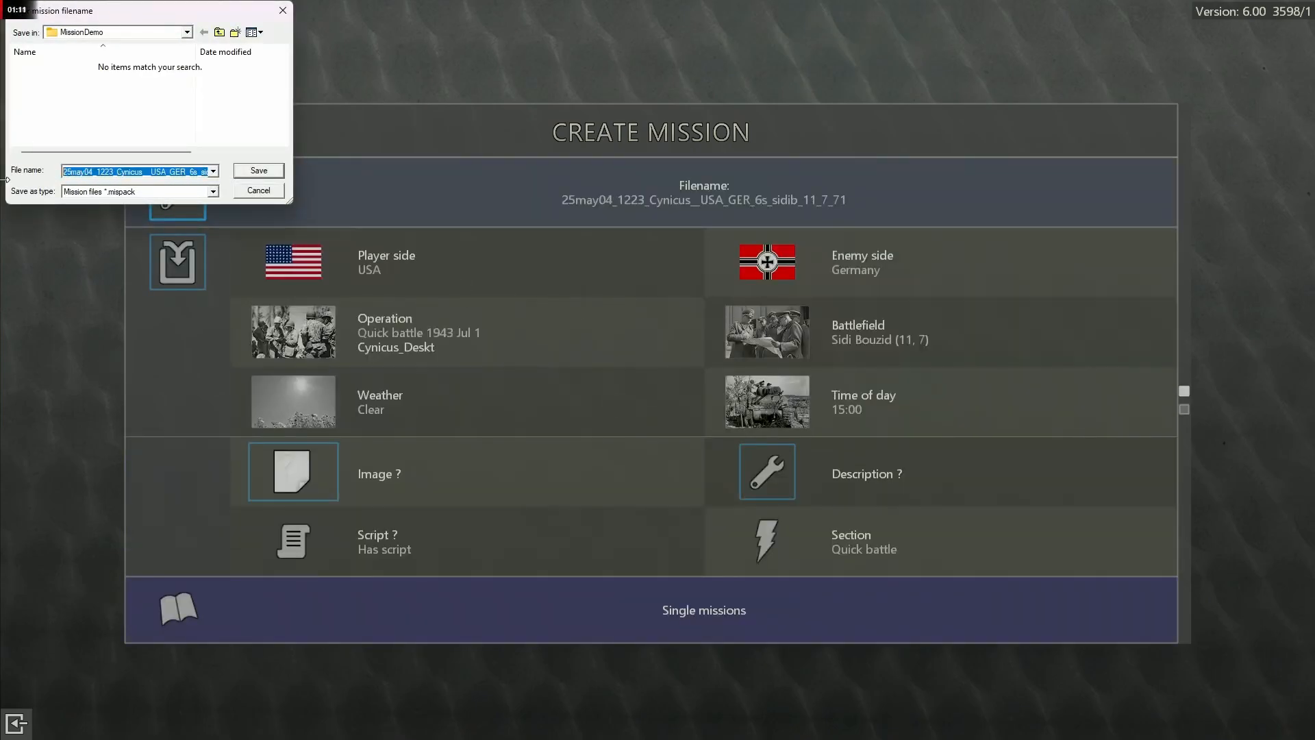
type("DemoMission.mispack")
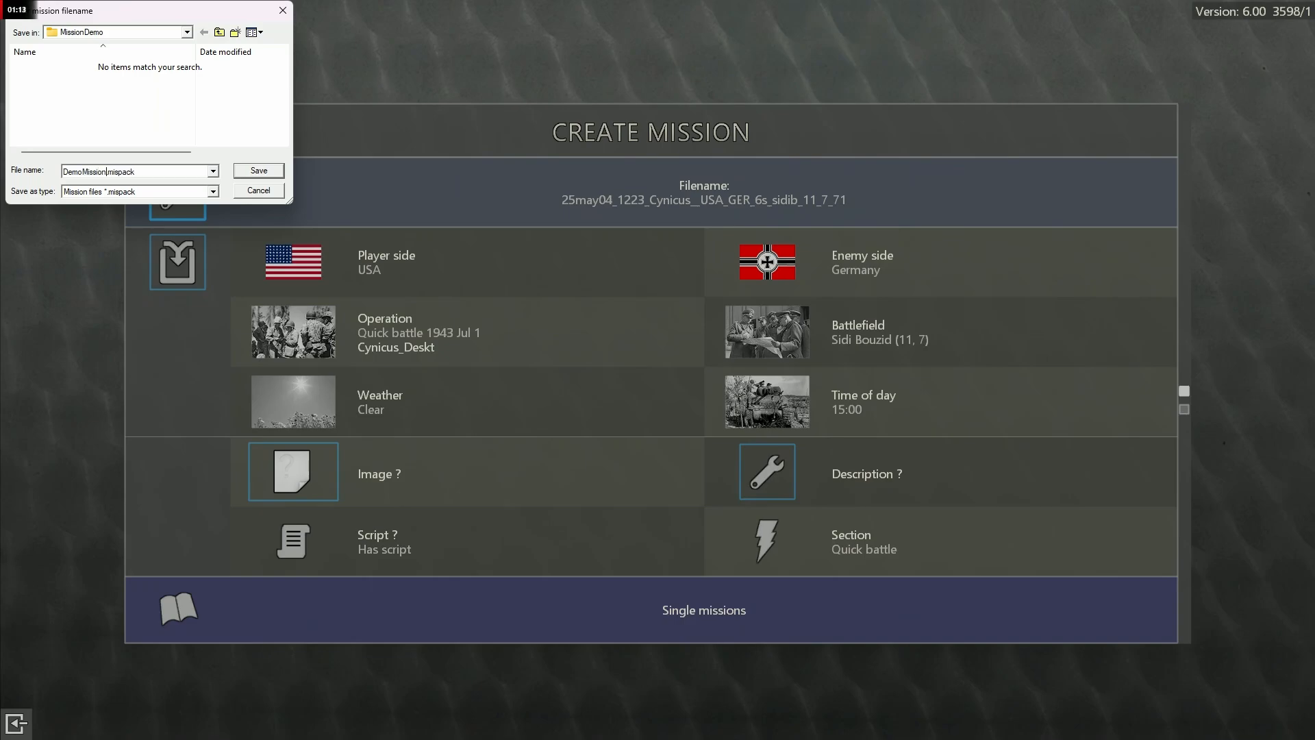
key("Return")
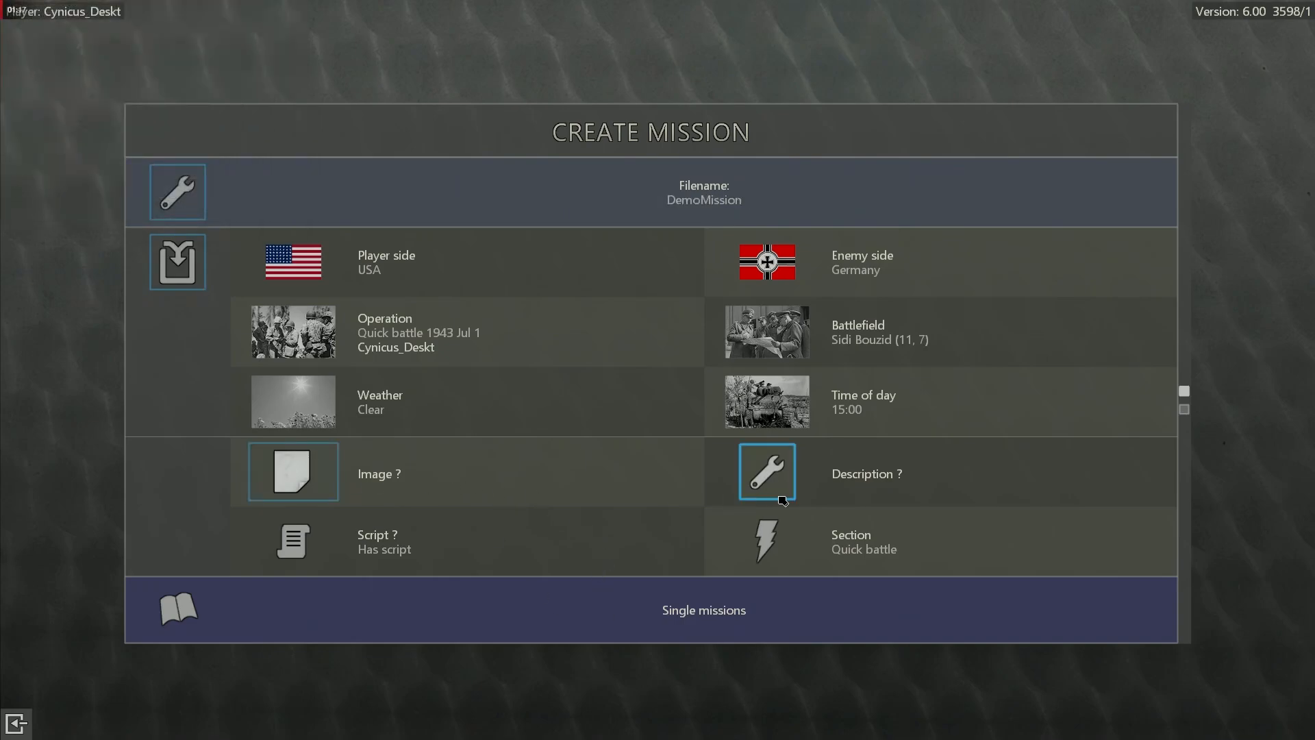
left_click(204, 270)
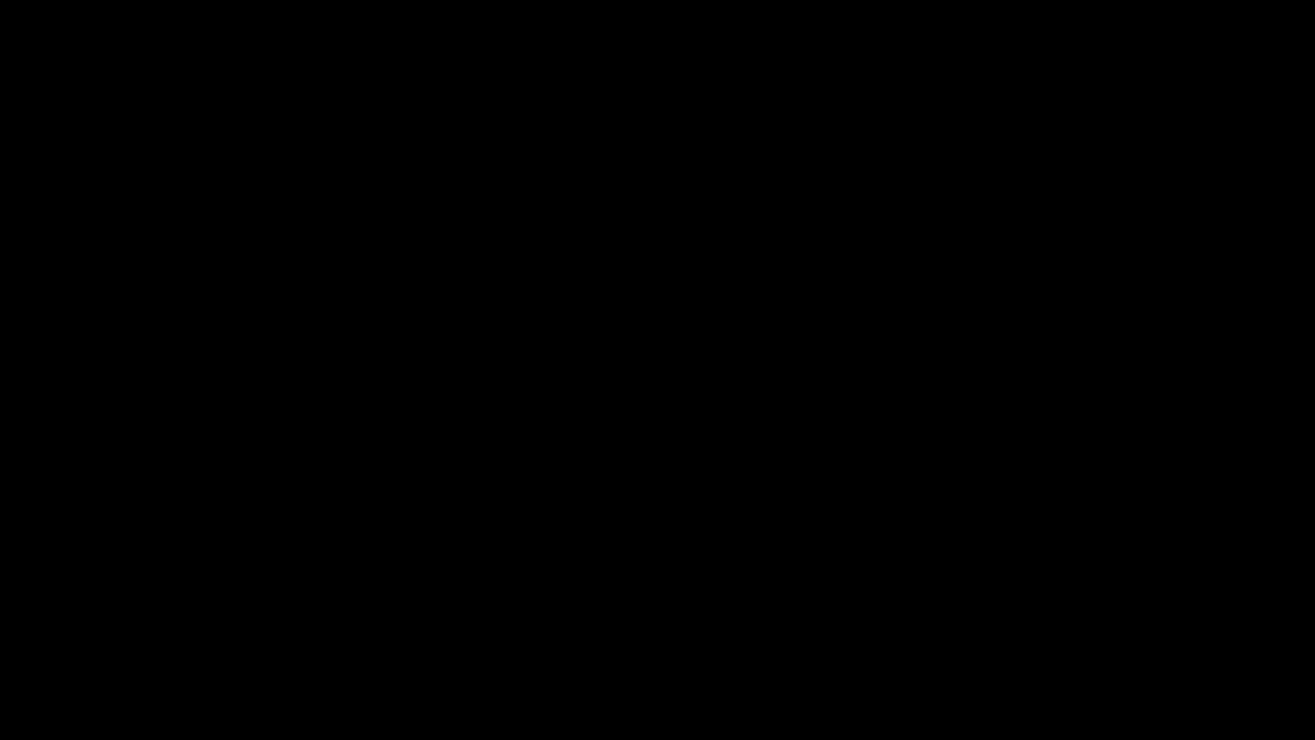
Switch to File Explorer and trace the path from the Tank Warfare Tunisia 1943 folder through data, common and shared to missions
key("alt+Tab")
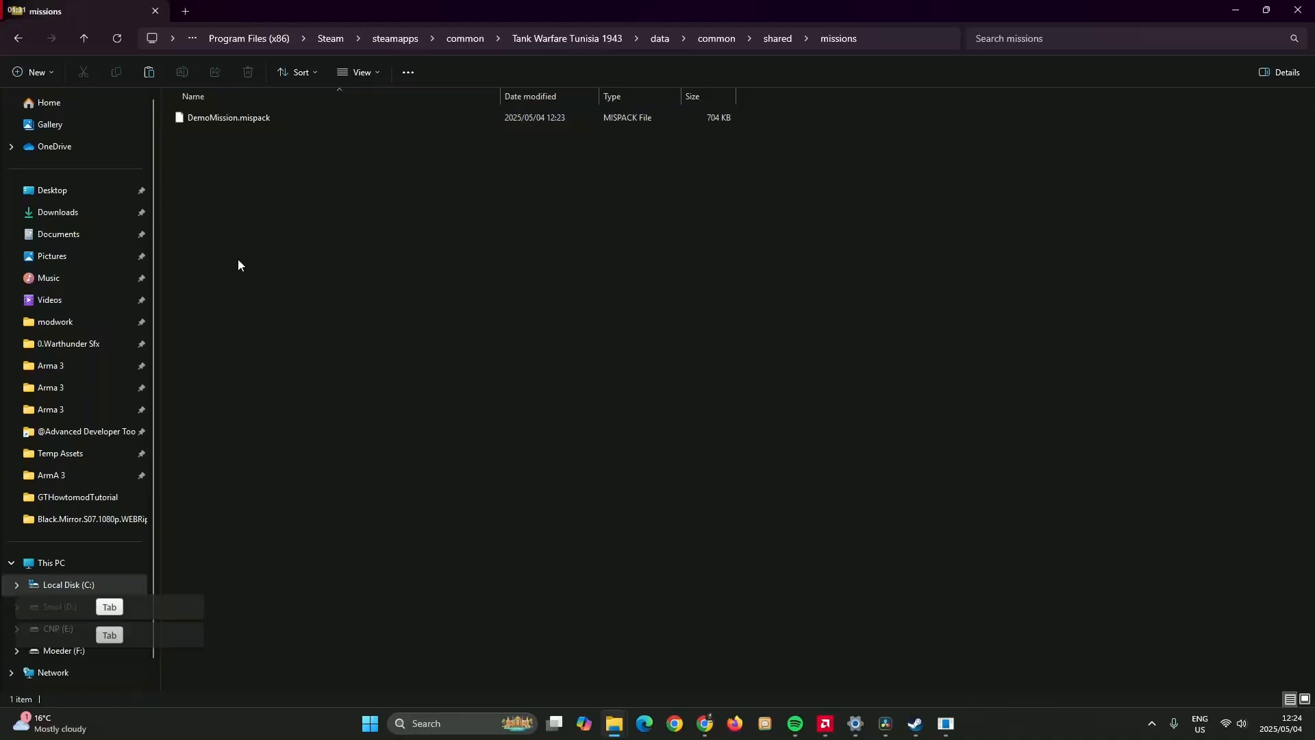
left_click(262, 118)
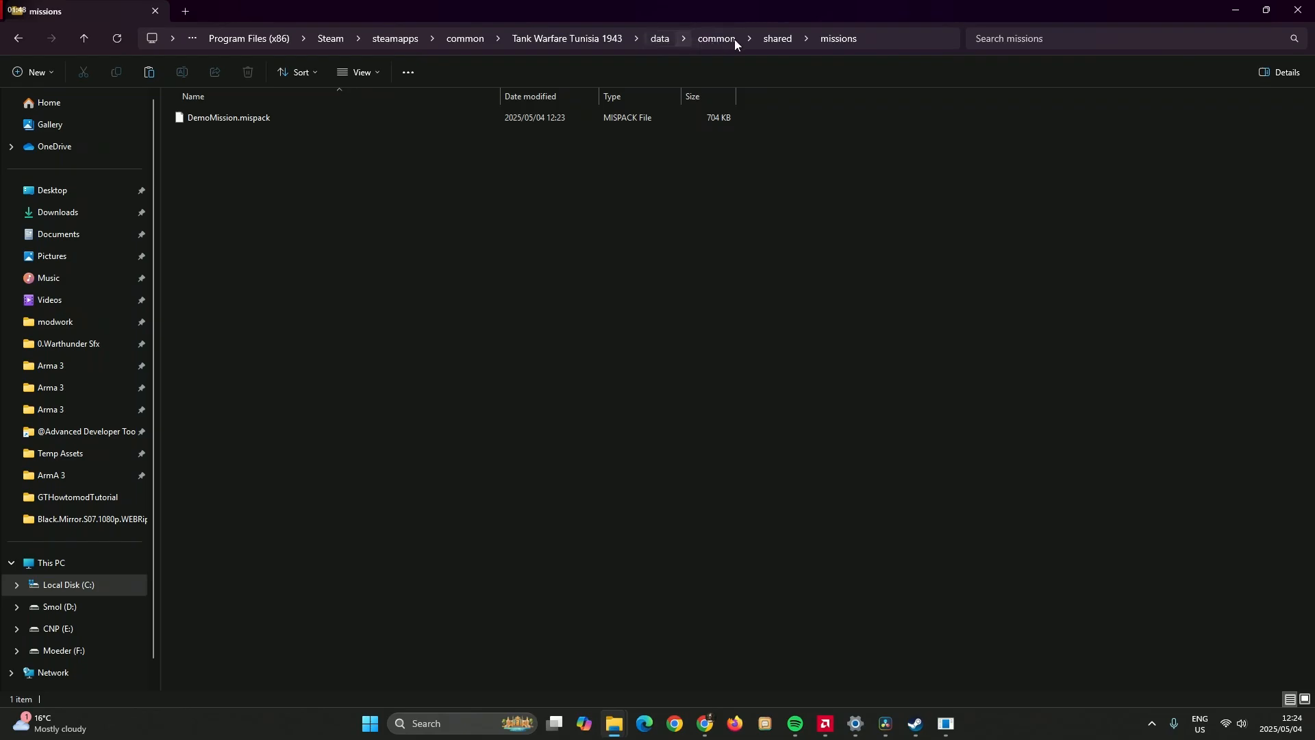
left_click(536, 40)
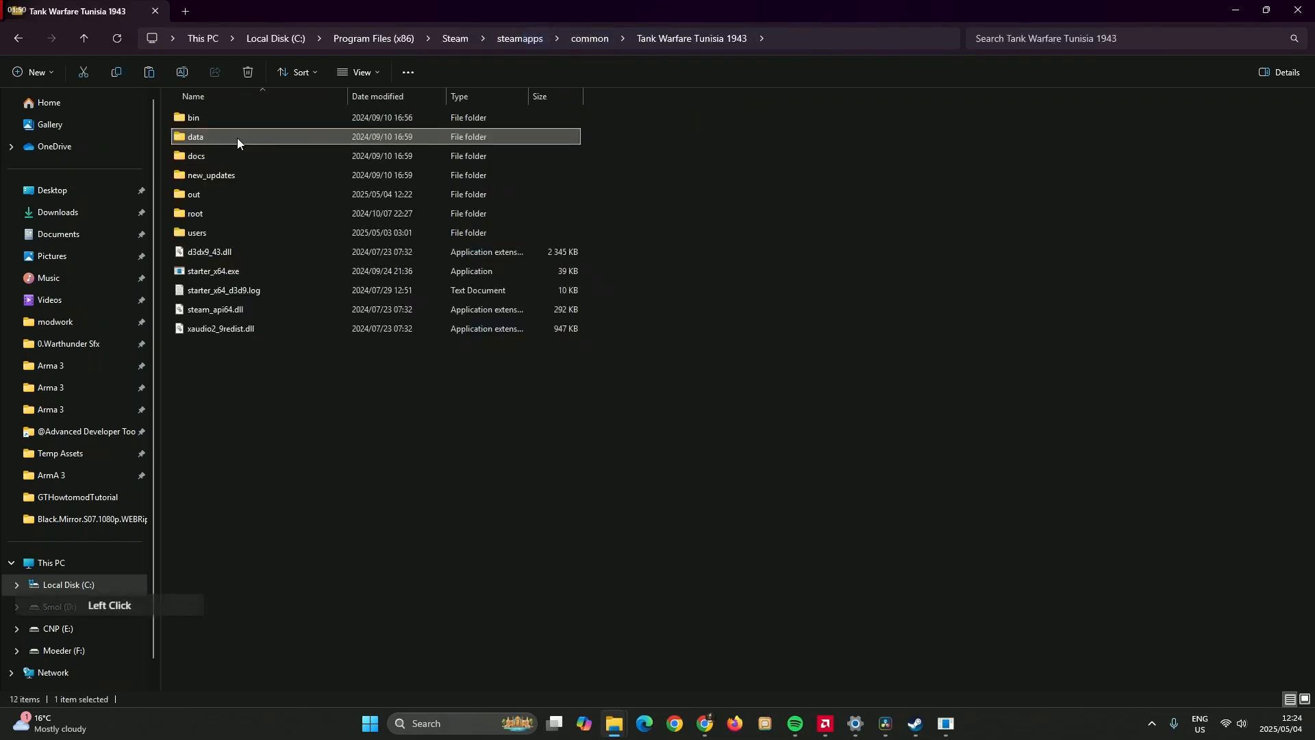
double_click(237, 137)
double_click(252, 115)
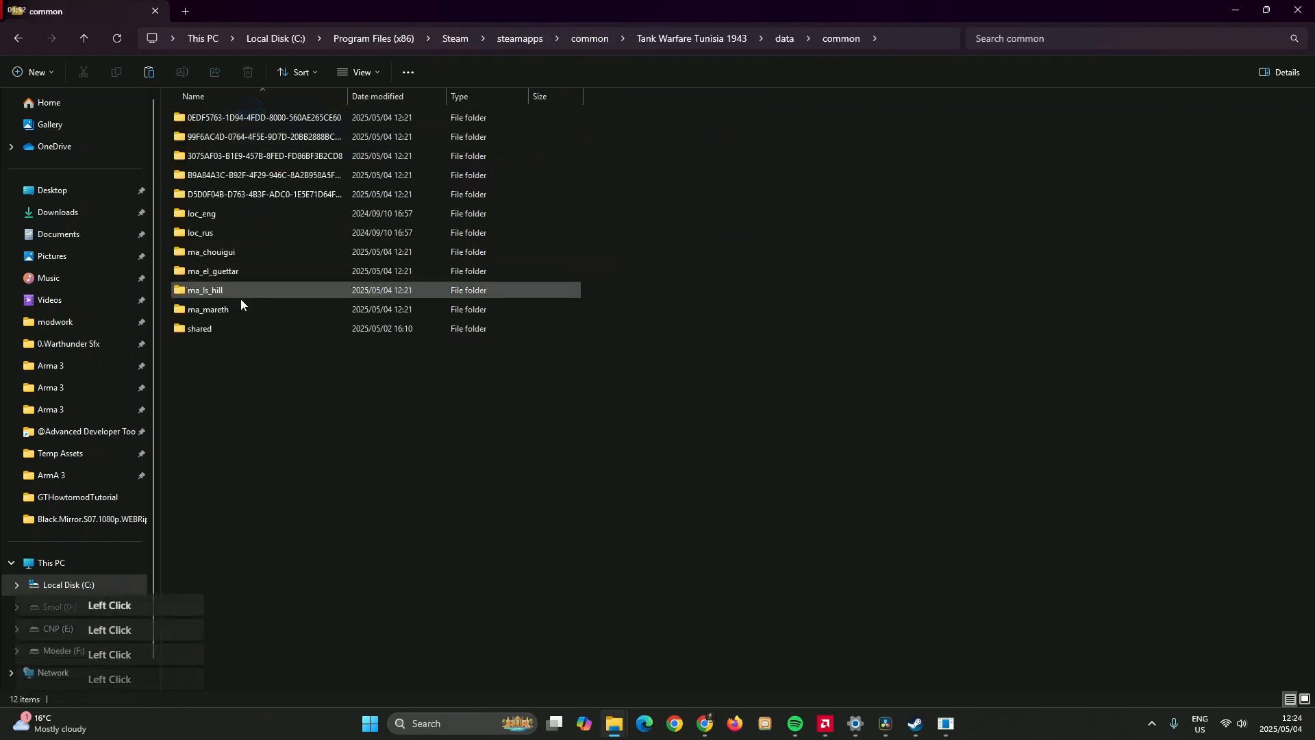
double_click(241, 330)
double_click(242, 152)
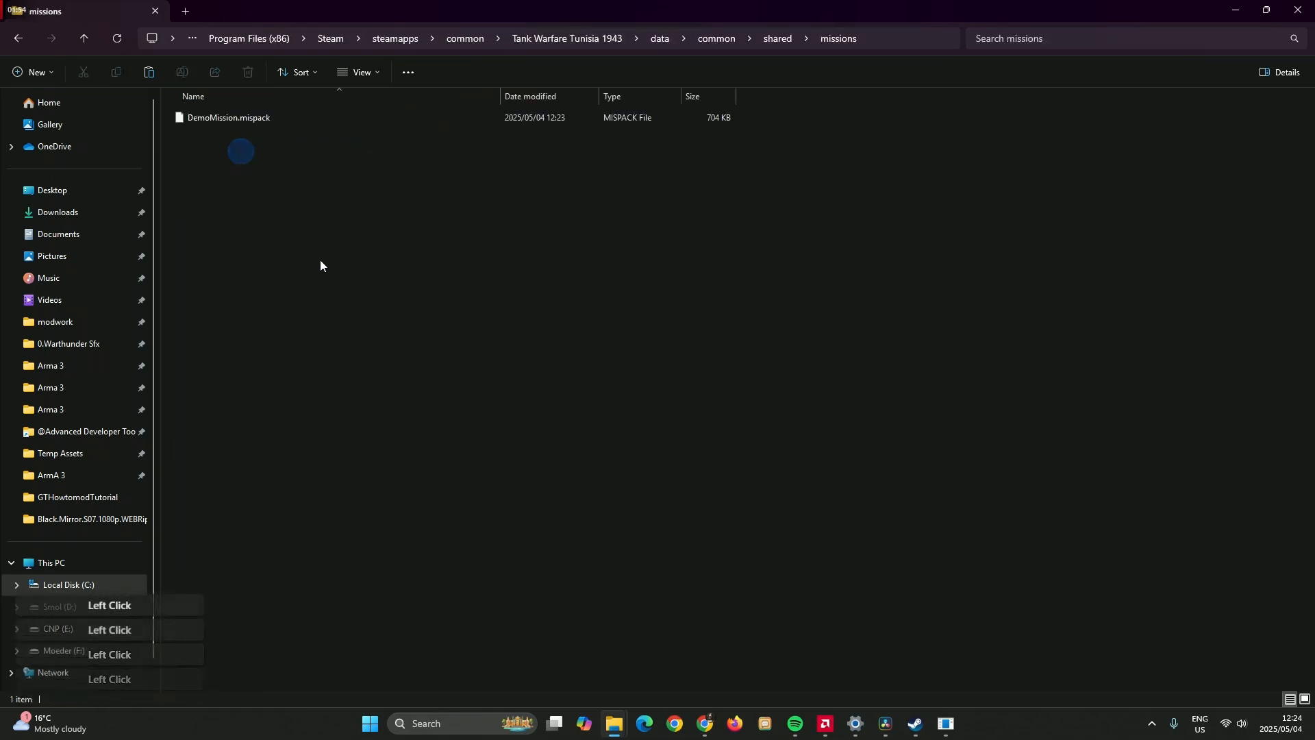
Copy DemoMission.mispack from the missions folder into the game's users\Modwork\MissionDemo folder
right_click(260, 118)
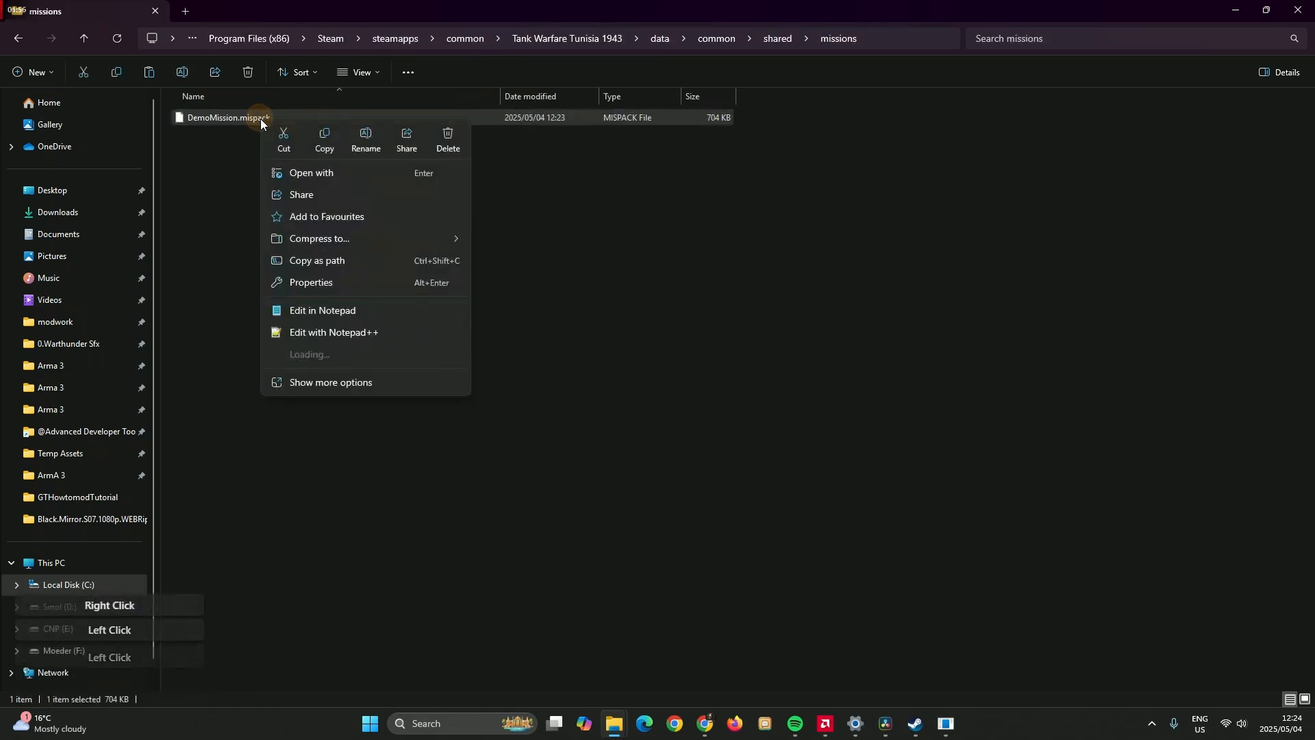
left_click(332, 147)
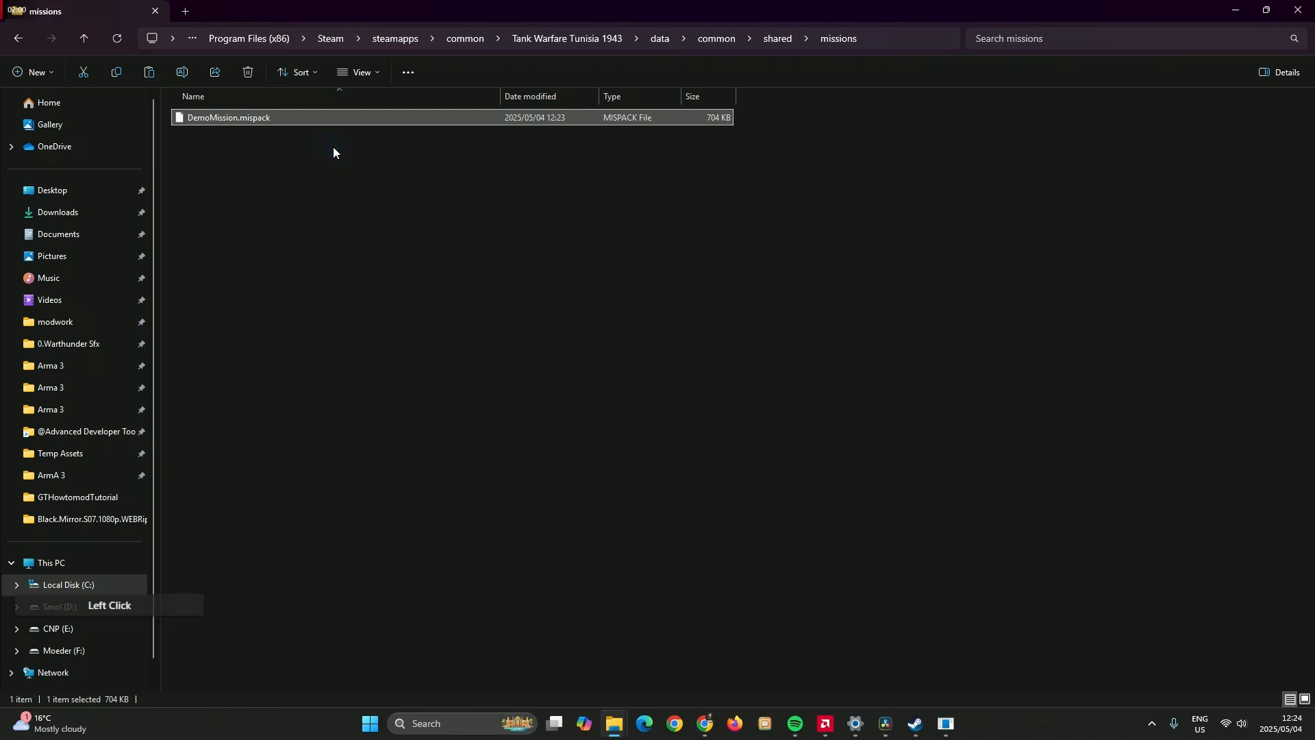
left_click(547, 41)
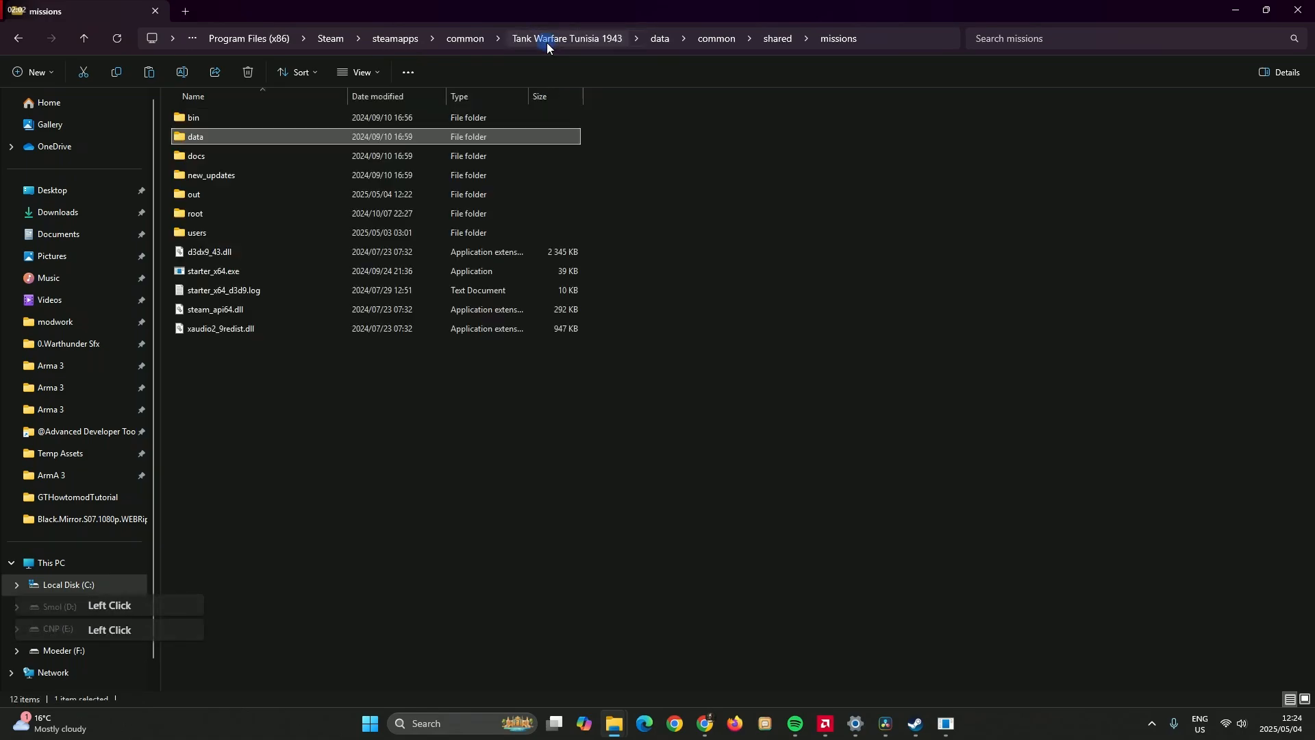
double_click(216, 233)
double_click(241, 116)
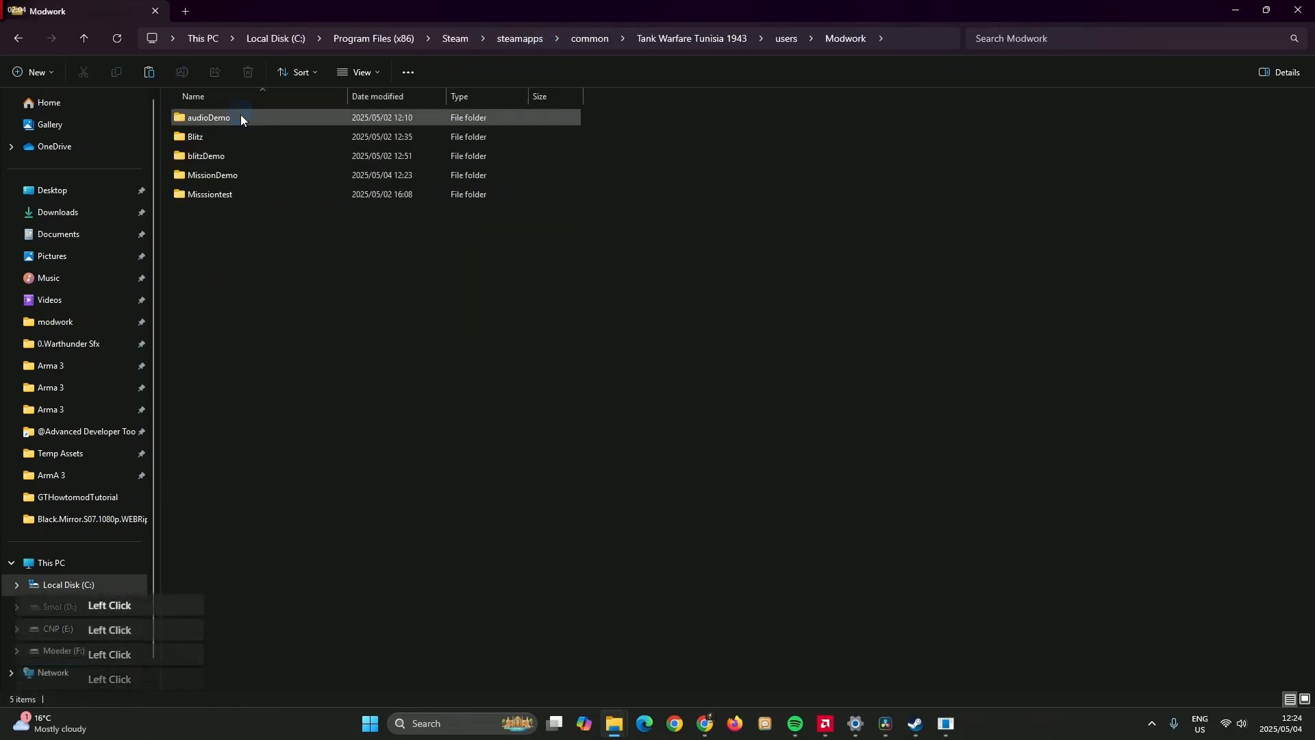
double_click(241, 175)
right_click(269, 255)
left_click(288, 274)
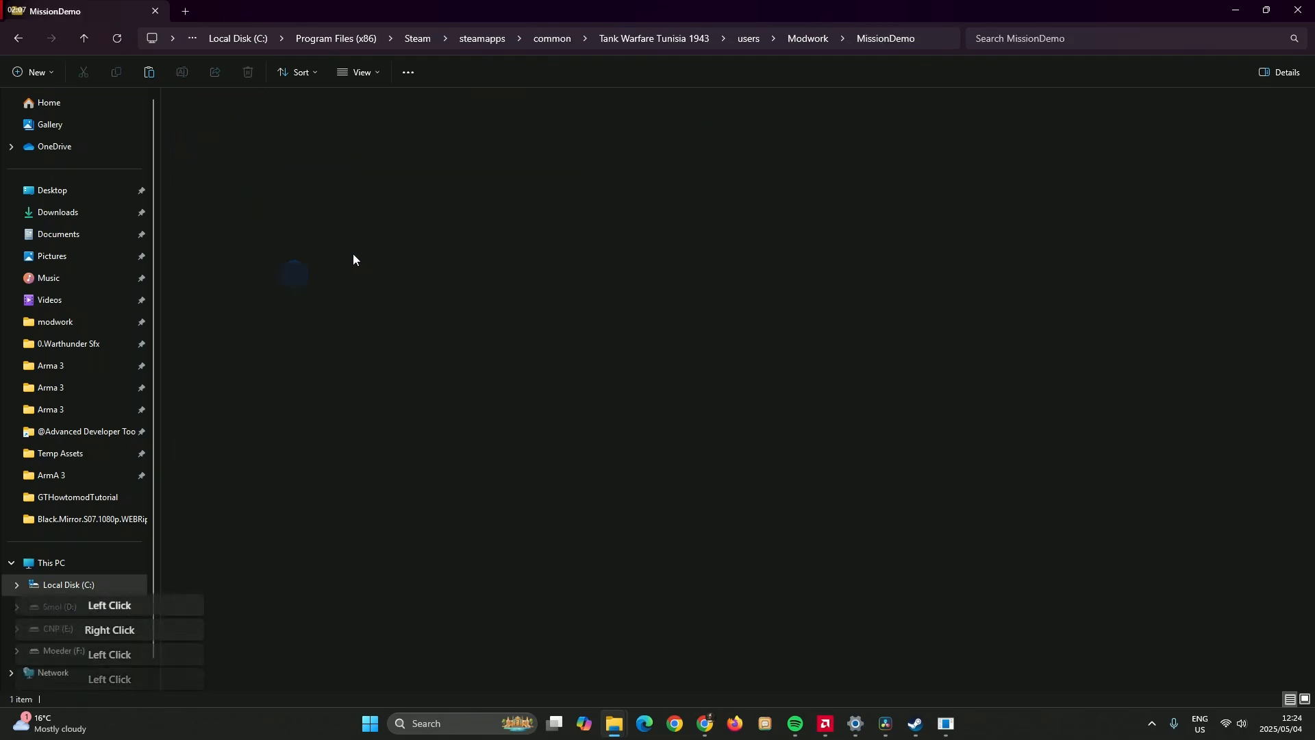
Switch back to the game and delete DemoMission from the quick battle missions
left_click(946, 724)
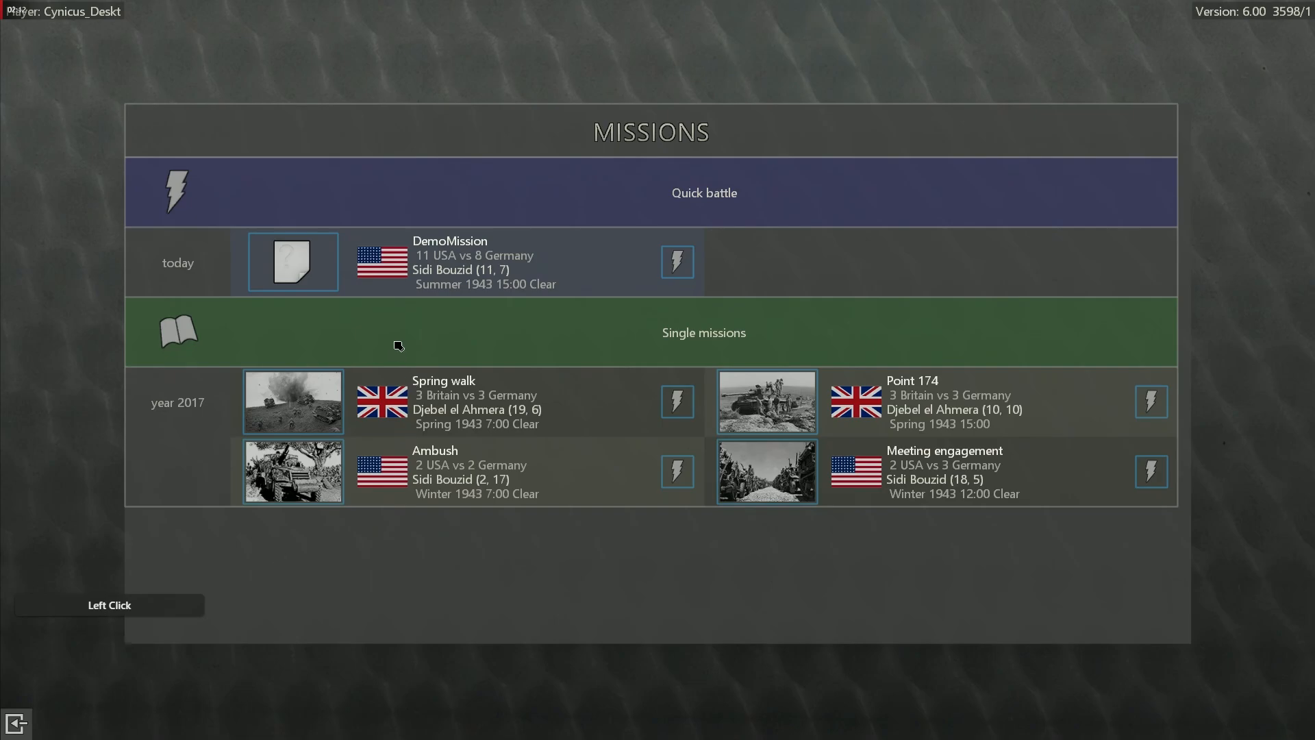
left_click(318, 278)
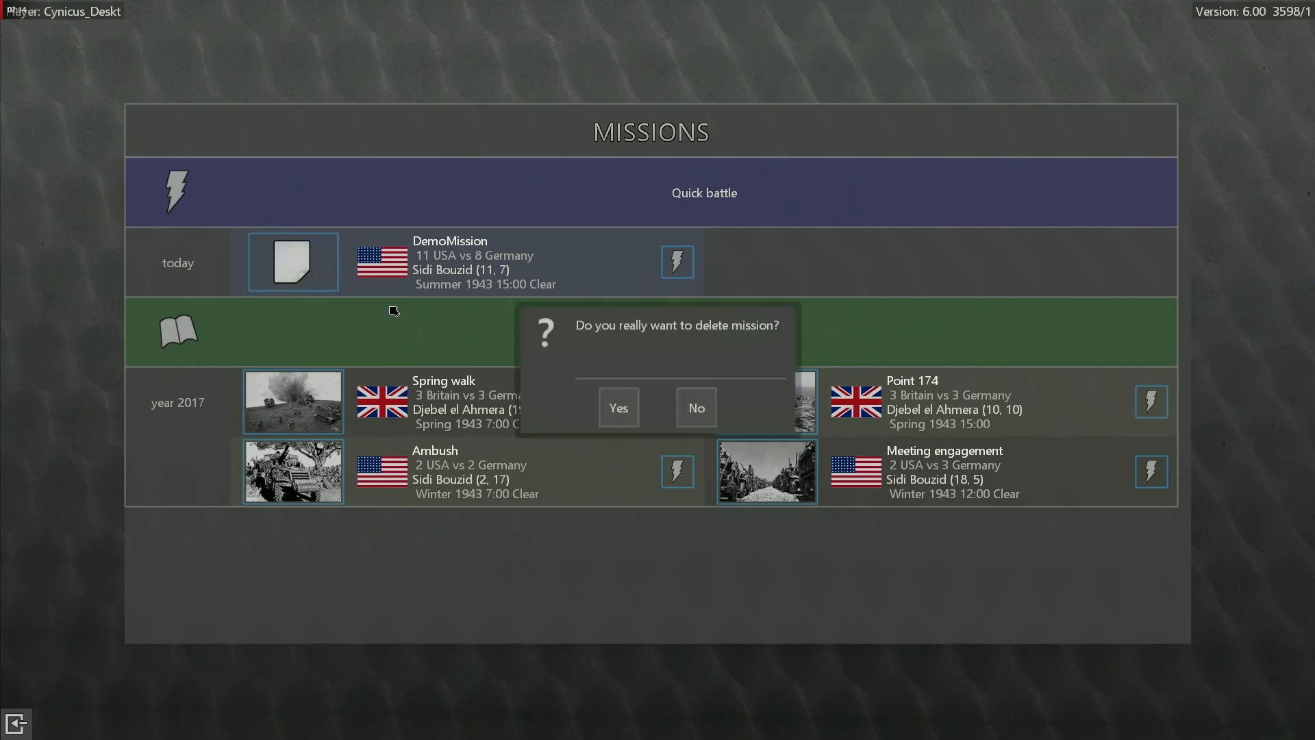
left_click(617, 408)
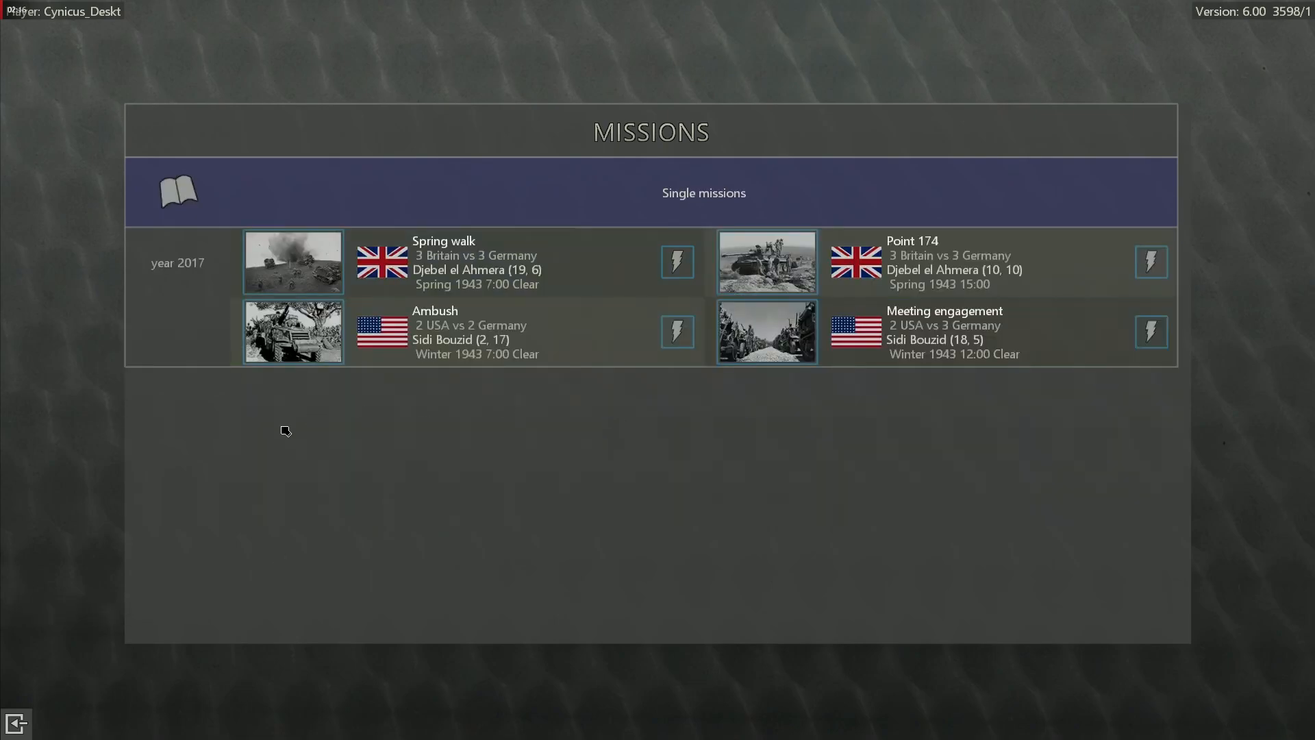
Open the player profile's modifications screen and add a missions modification named DemoMission
left_click(16, 722)
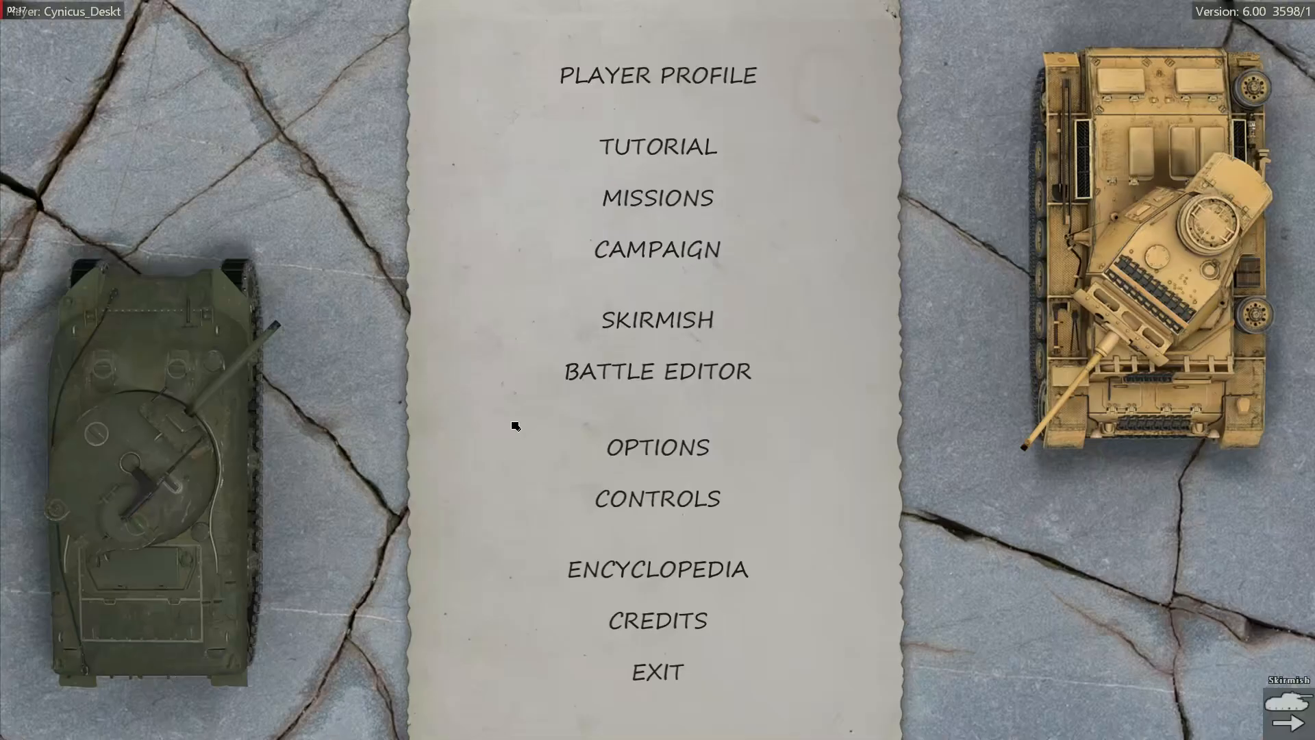
left_click(95, 5)
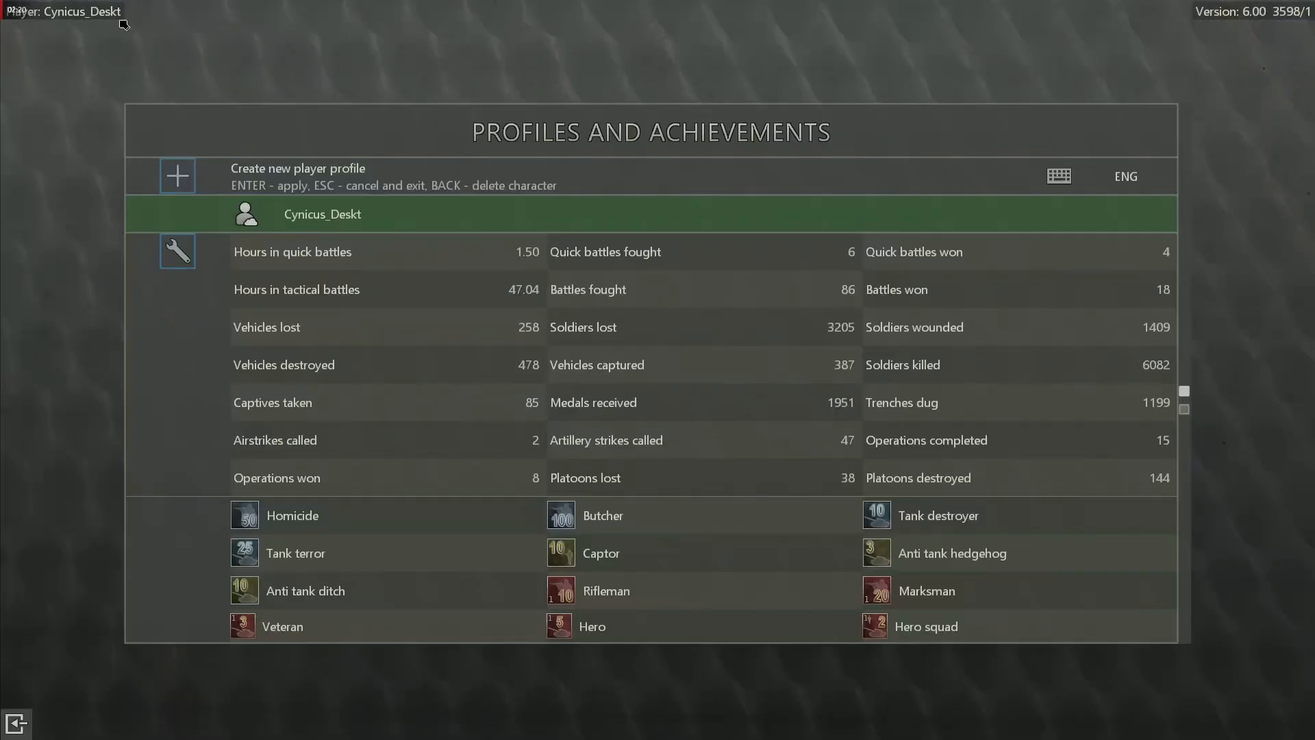
left_click(177, 263)
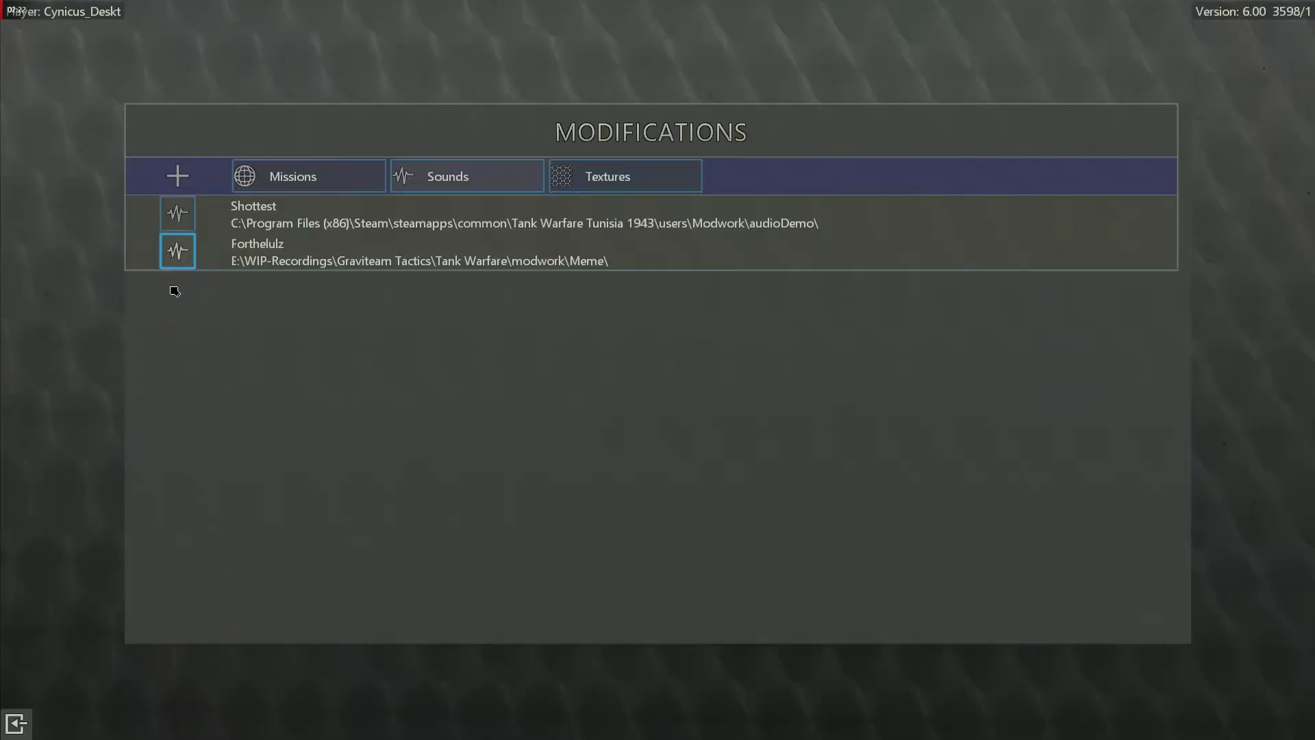
left_click(332, 180)
left_click(322, 220)
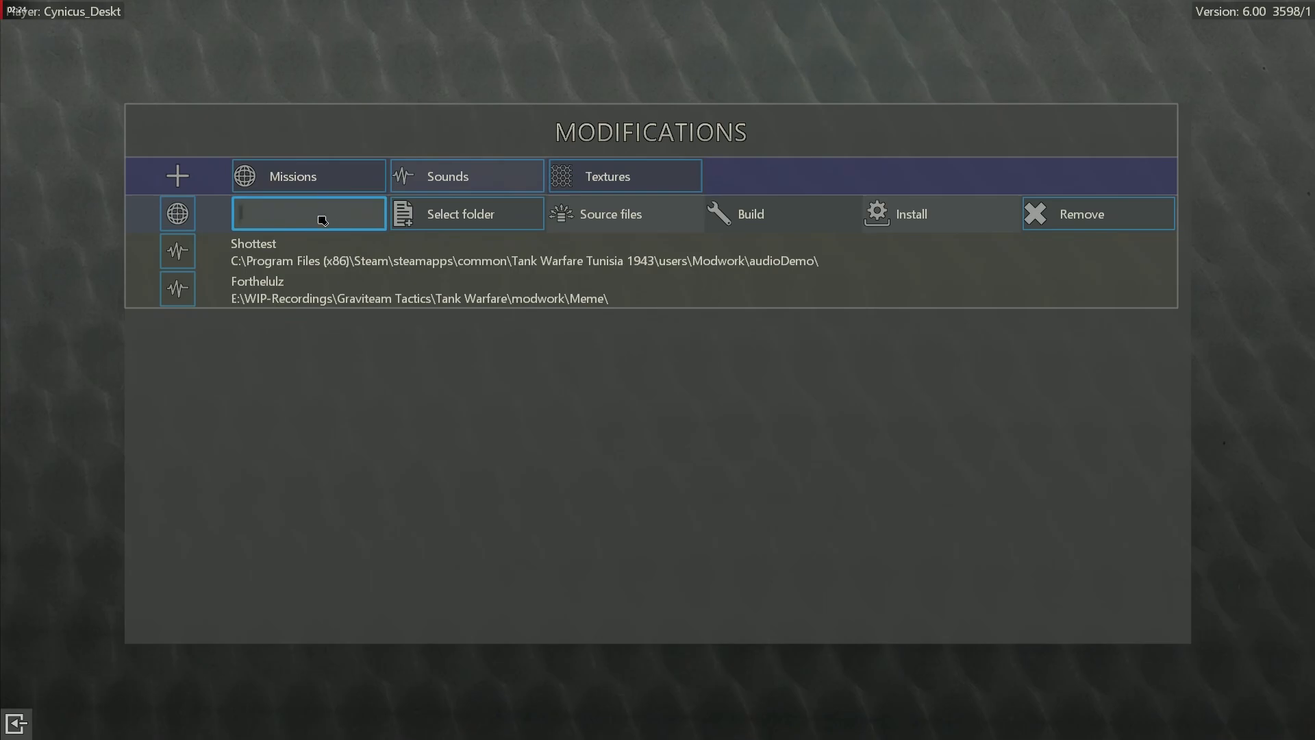
type("DemoMission")
key("Return")
Set the DemoMission modification's source folder to users\Modwork\MissionDemo
left_click(449, 205)
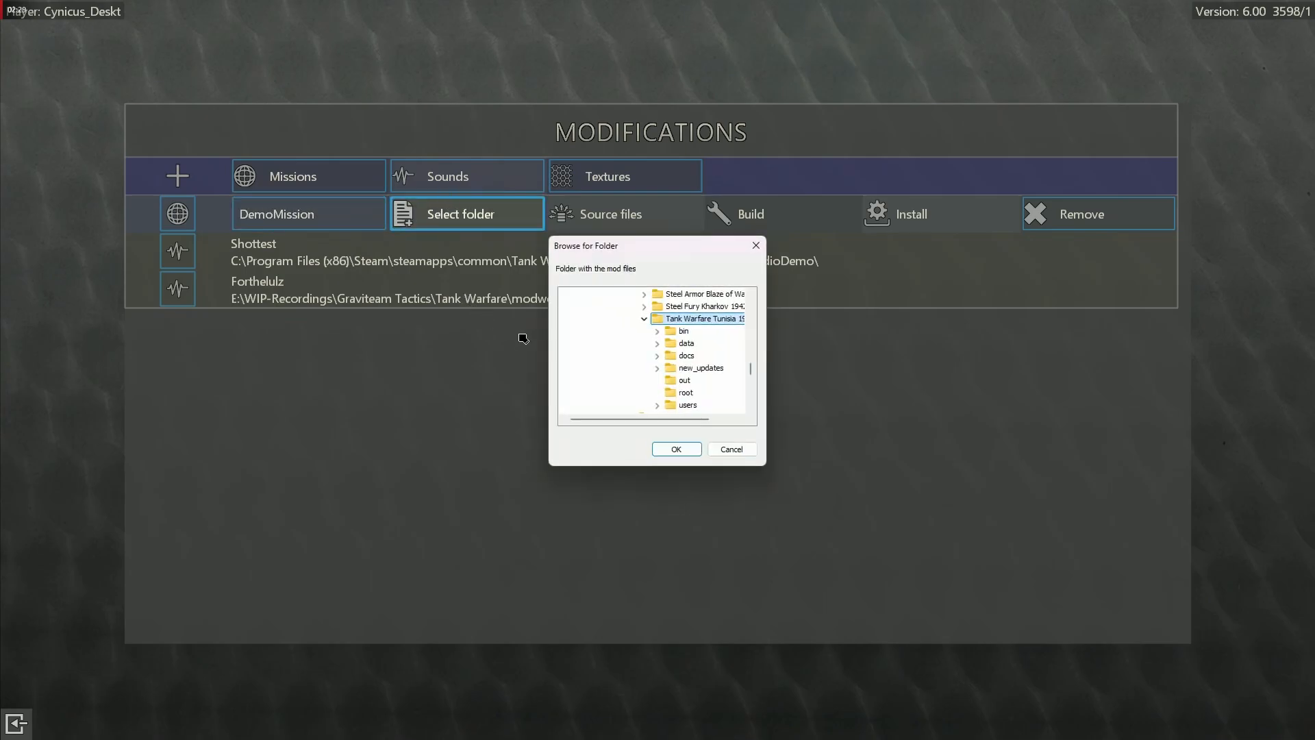
left_click(658, 405)
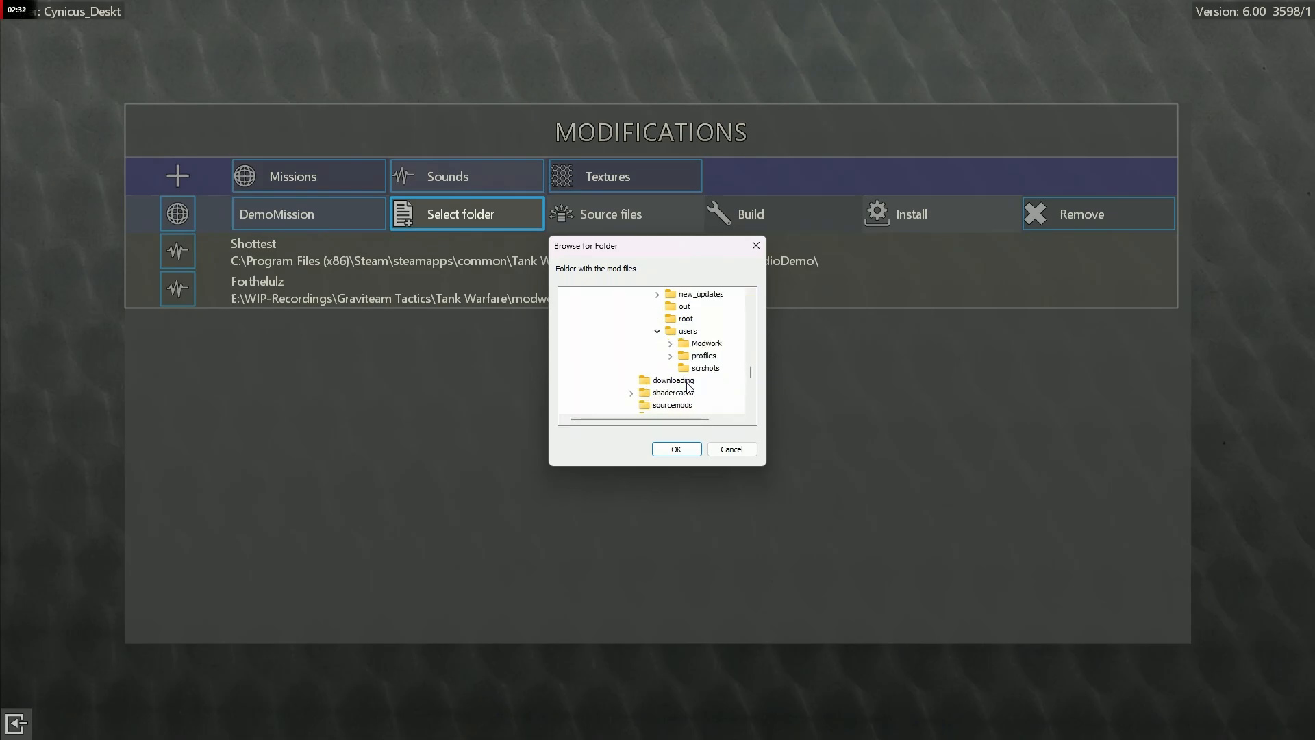
scroll(685, 328, "down", 1)
left_click(671, 309)
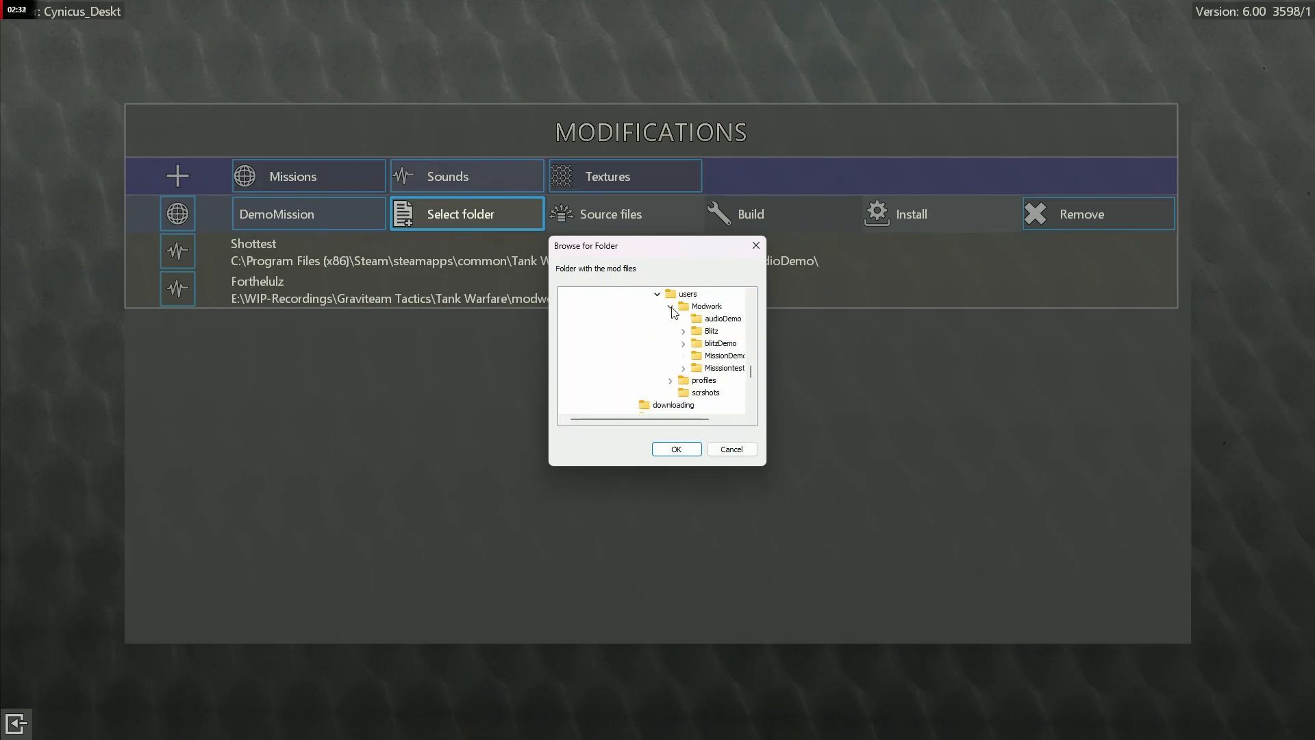
left_click(719, 356)
left_click(676, 450)
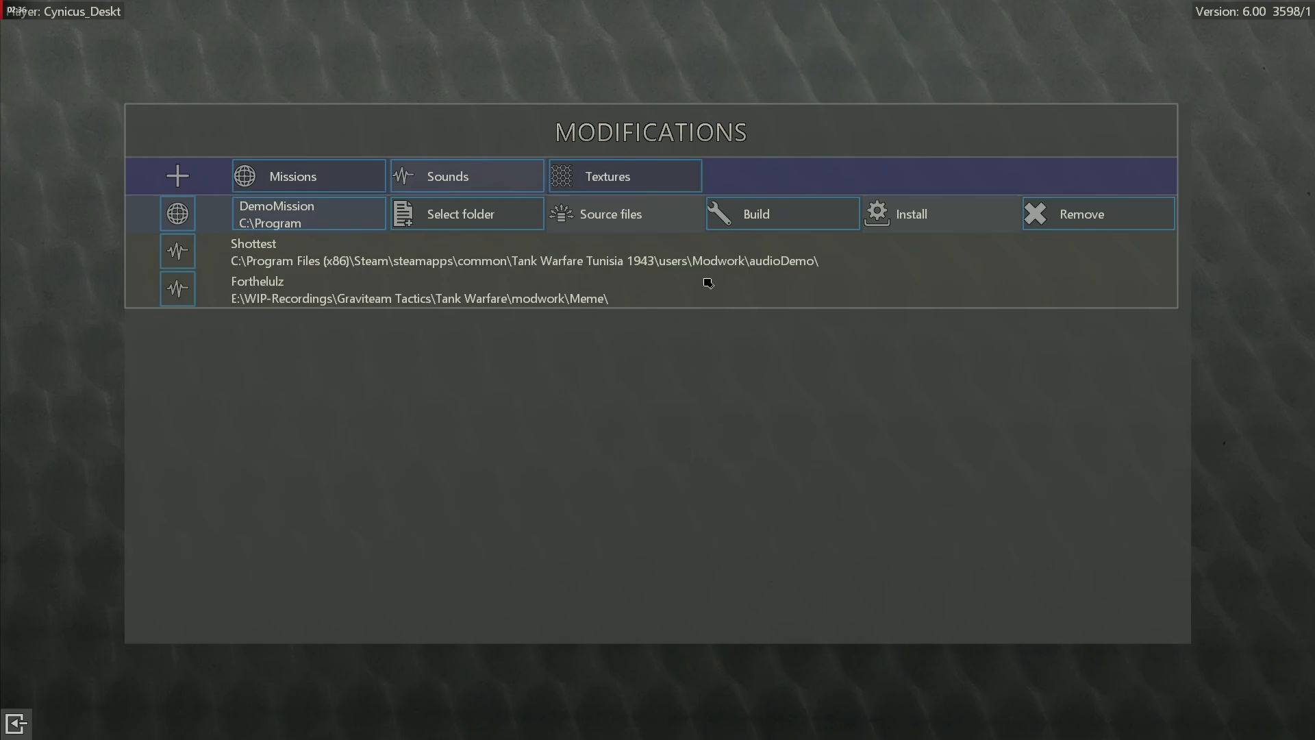
Build the DemoMission modification and install DemoMission.gt3ext from the MissionDemo folder through the Game updater
left_click(807, 225)
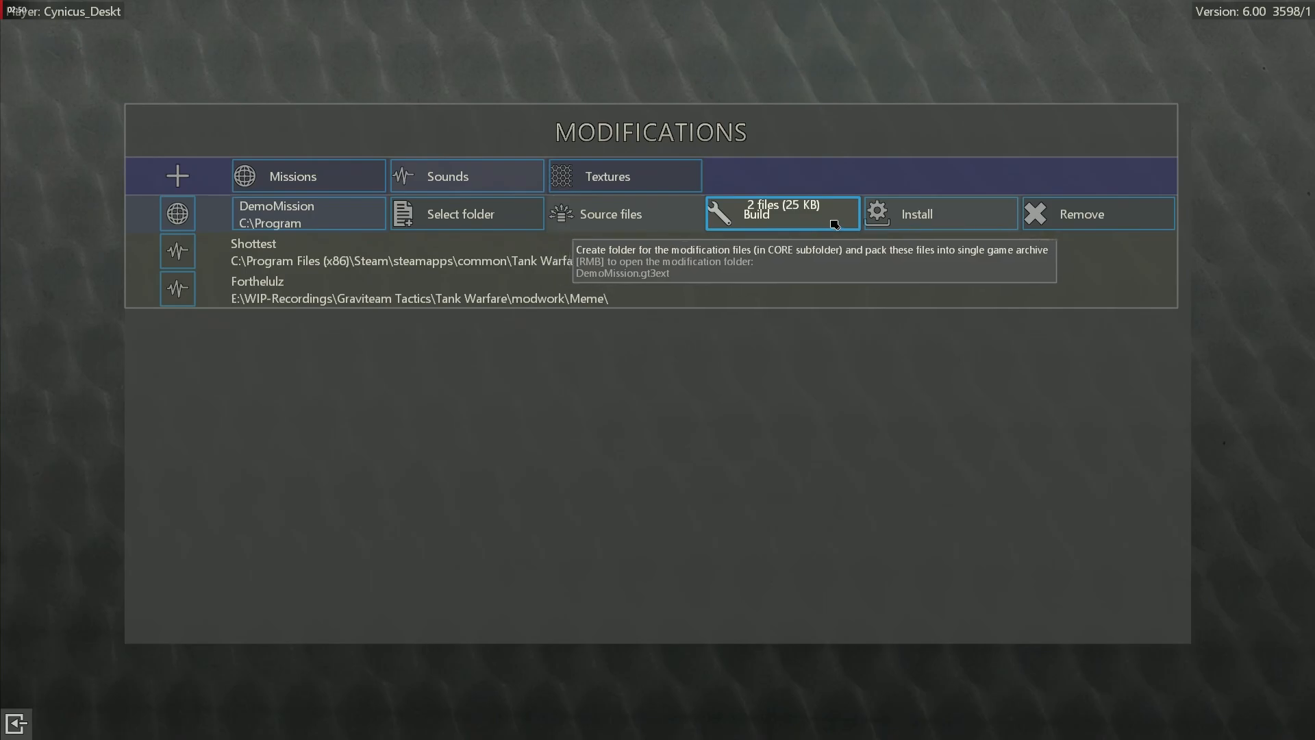
left_click(971, 218)
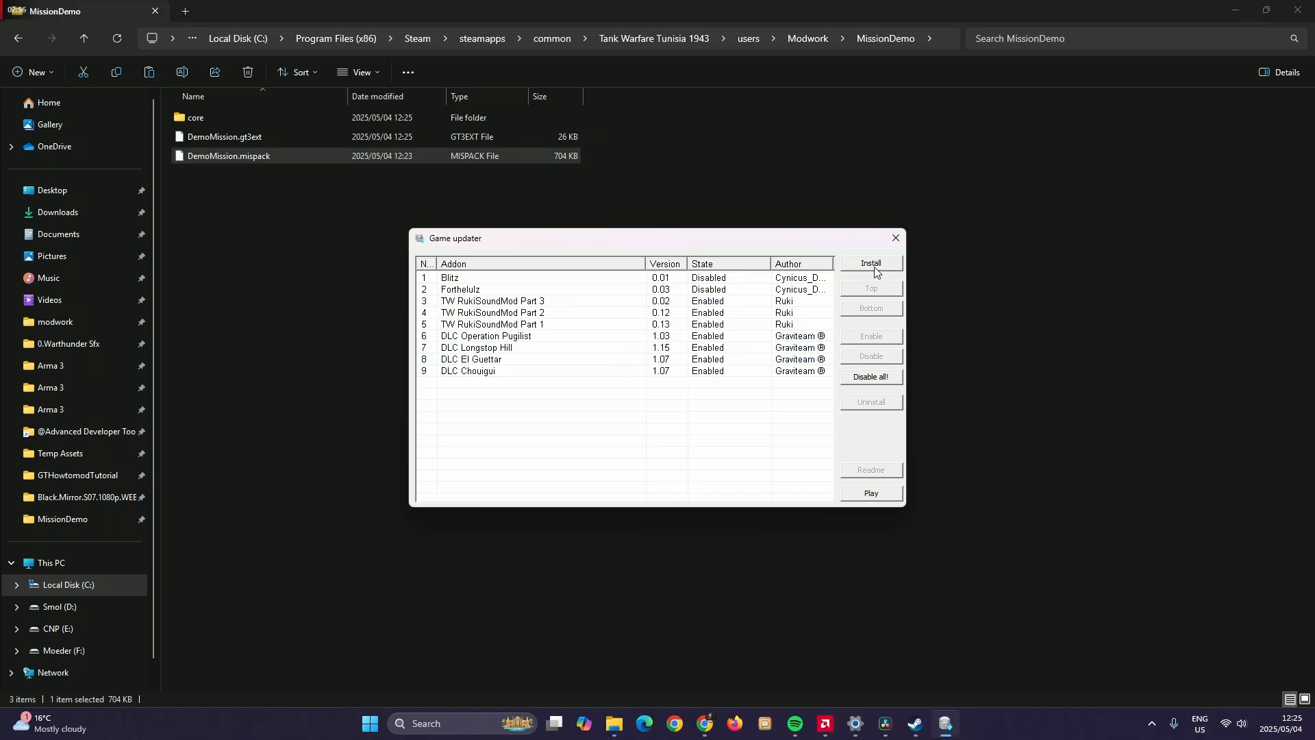
left_click(875, 266)
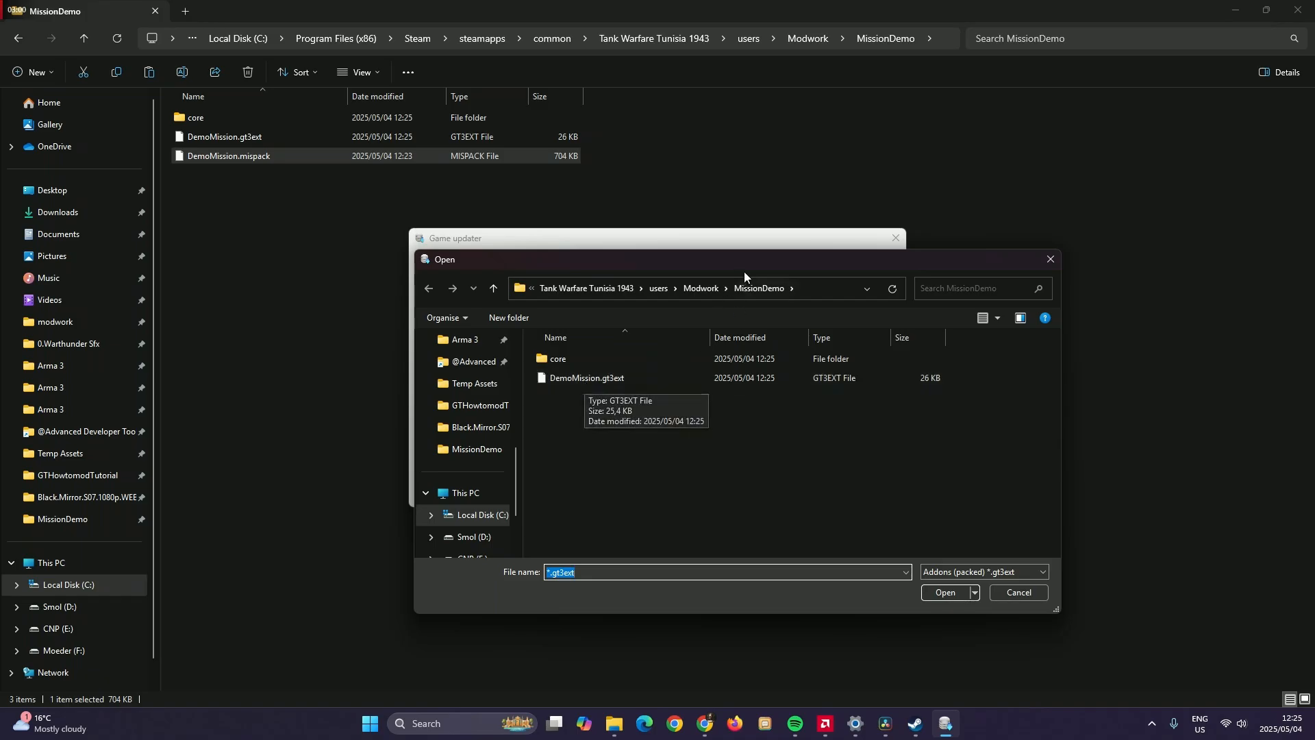
left_click(700, 288)
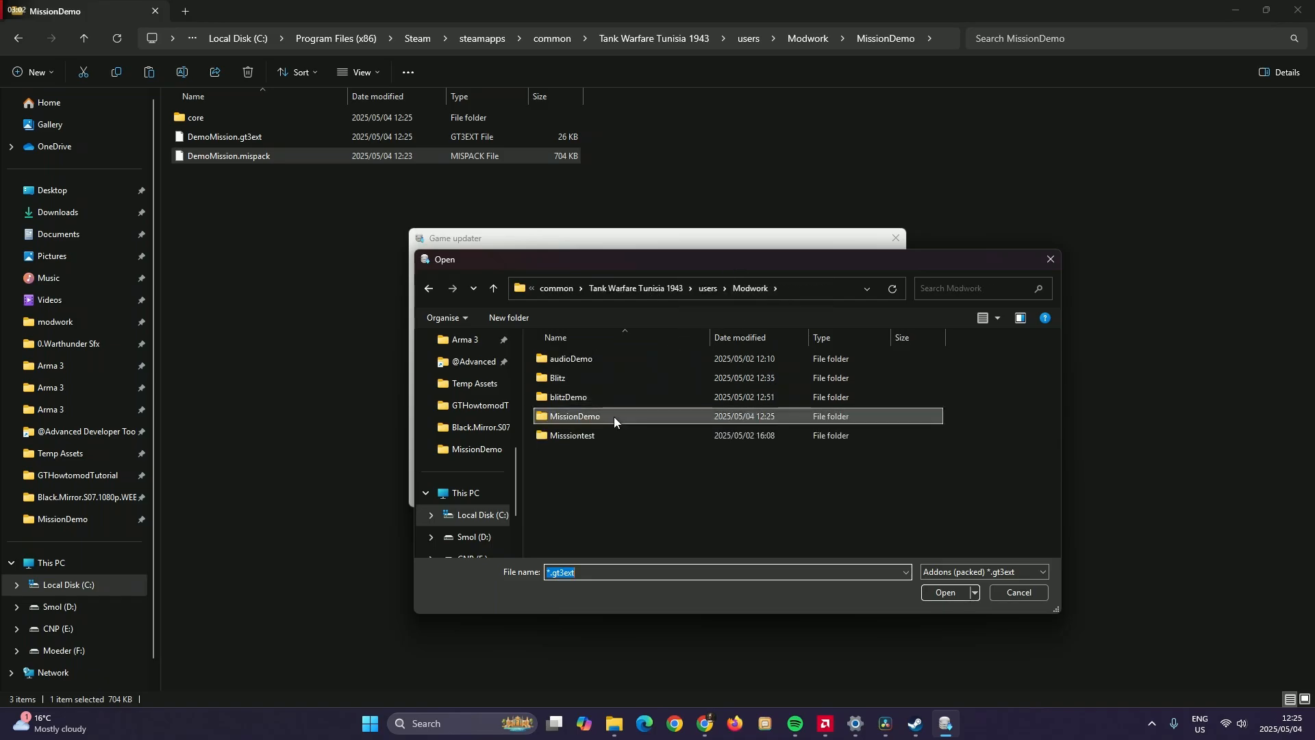
double_click(614, 416)
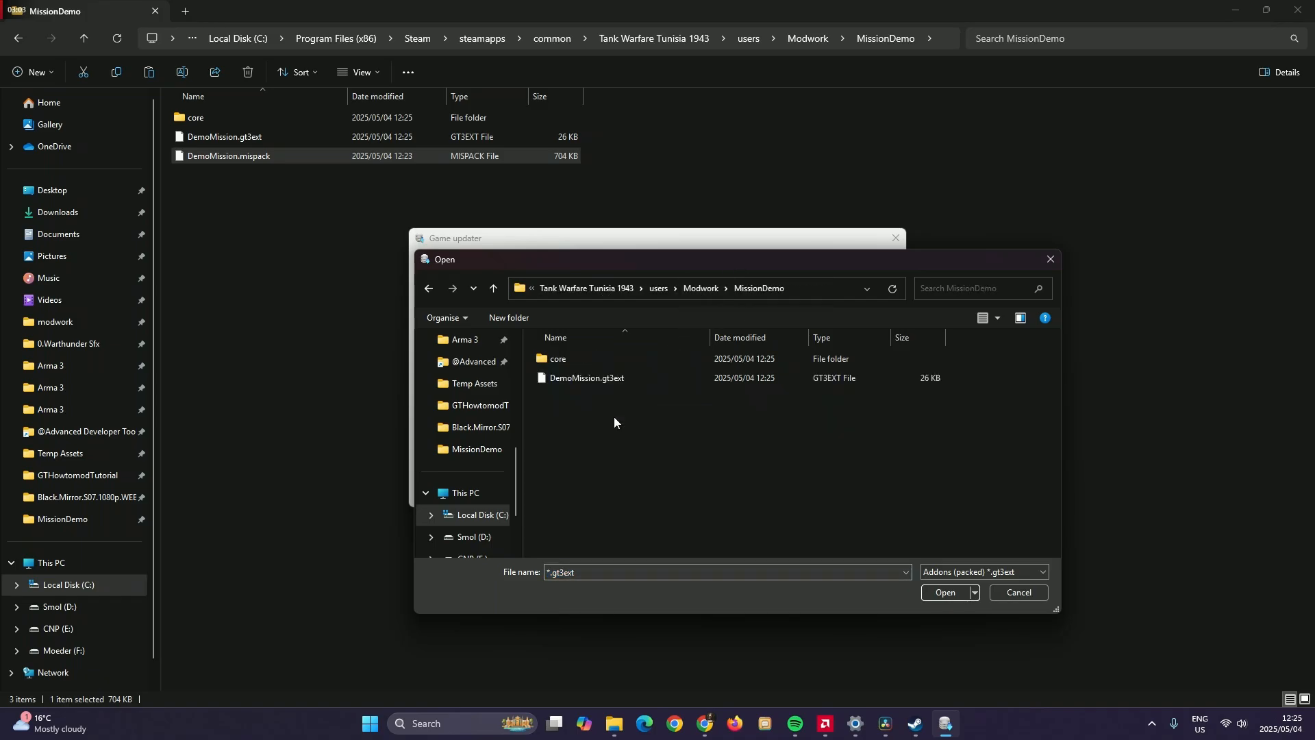
left_click(611, 381)
double_click(611, 381)
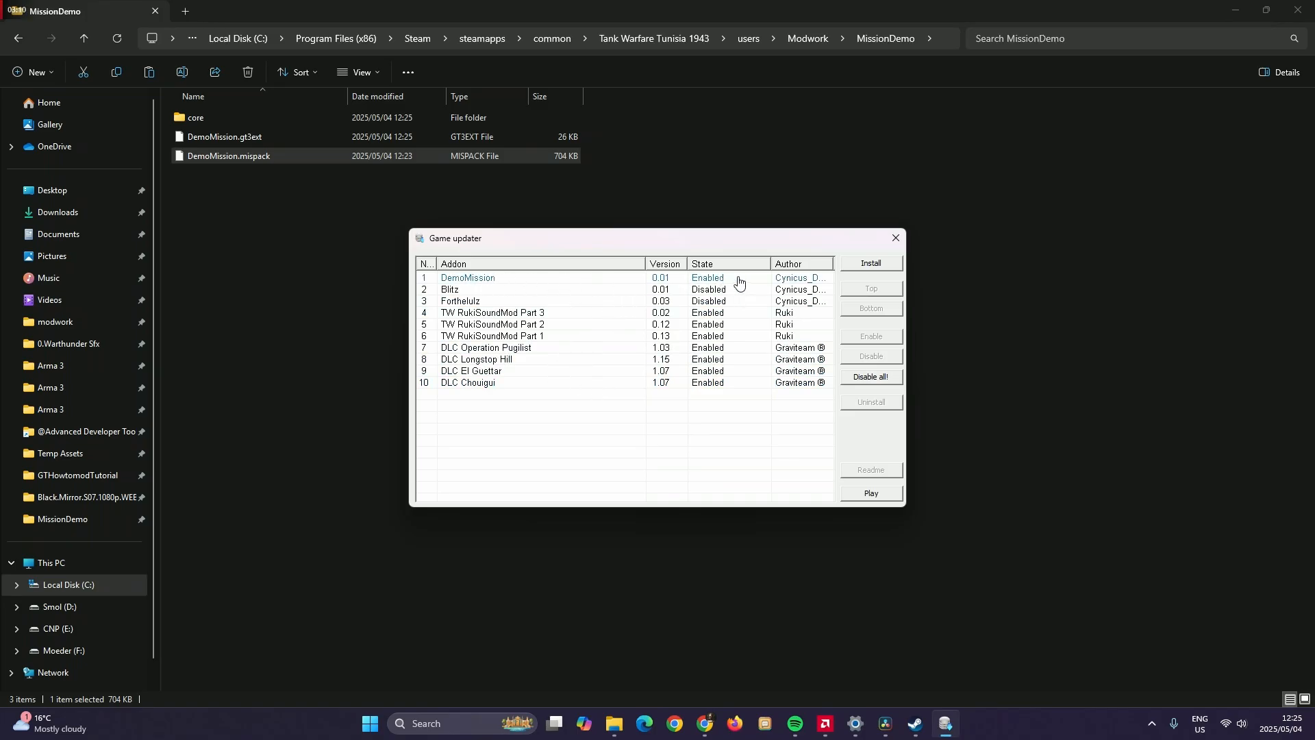
Launch the game from the updater and check the missions list for the installed demo mission
left_click(877, 489)
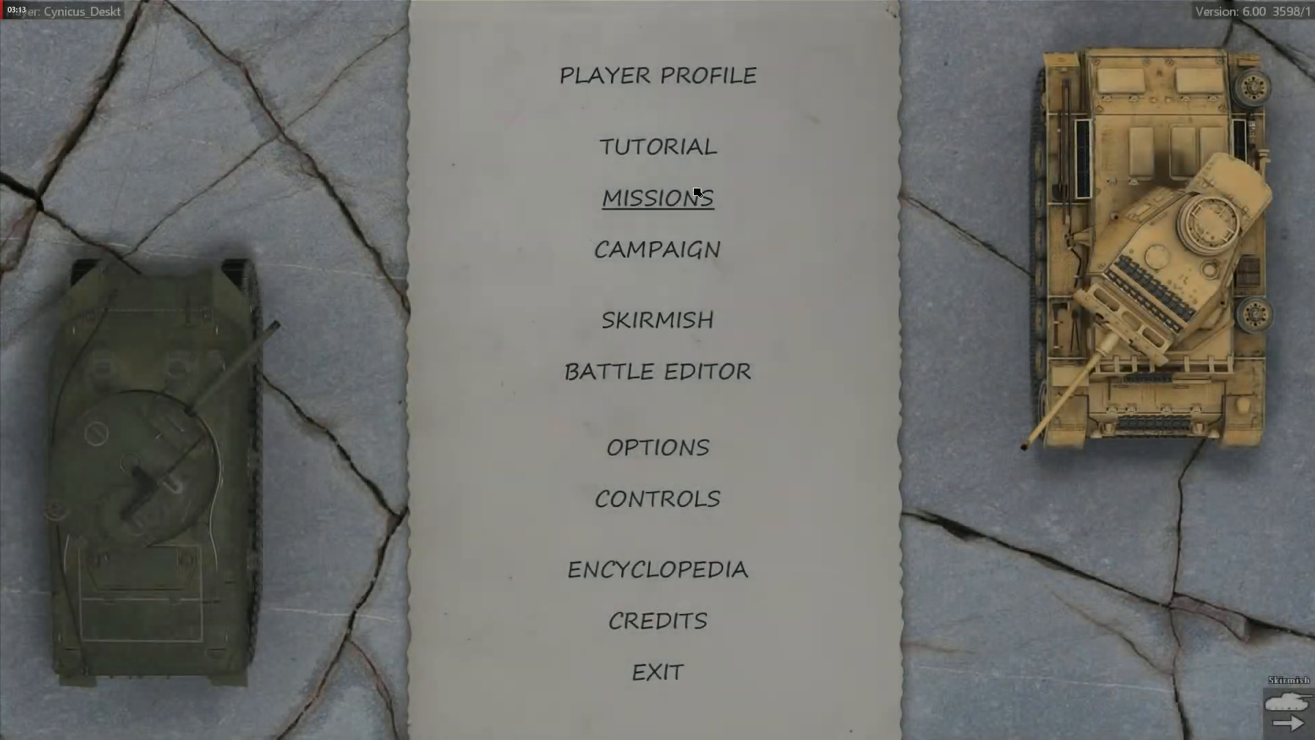
left_click(687, 198)
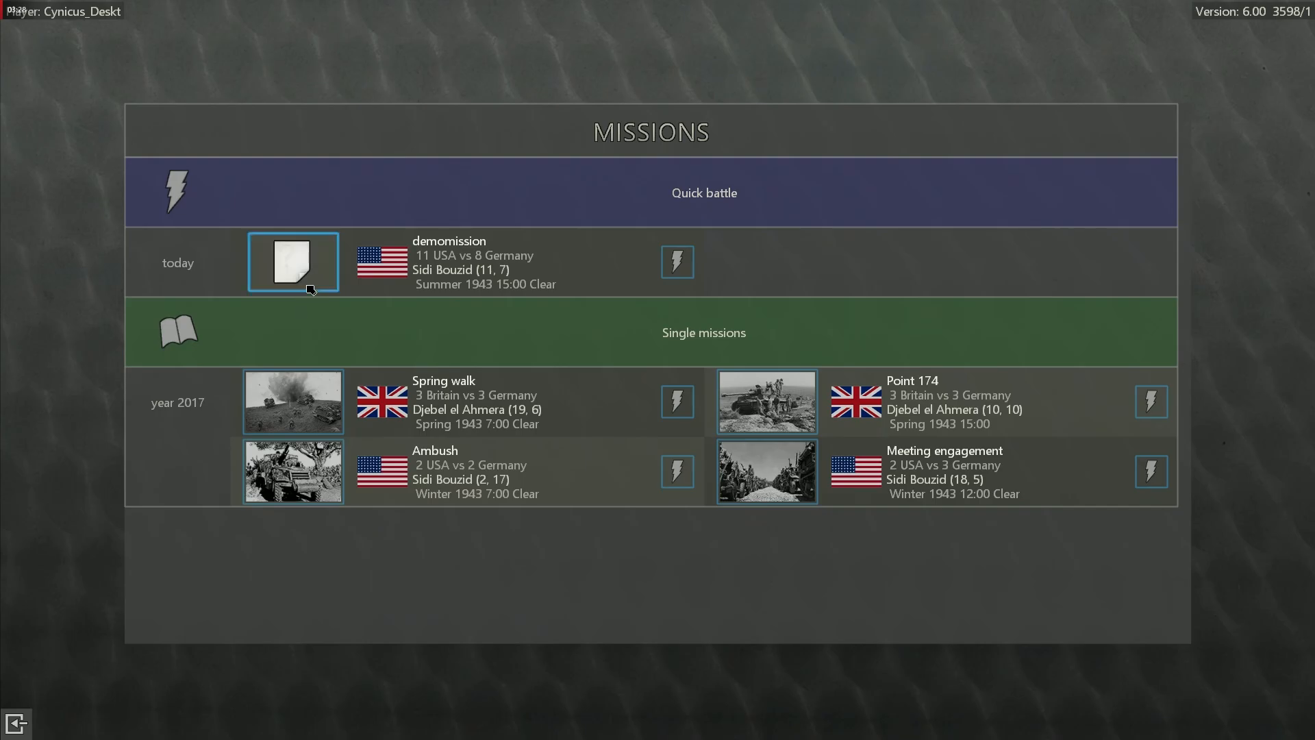
left_click(9, 718)
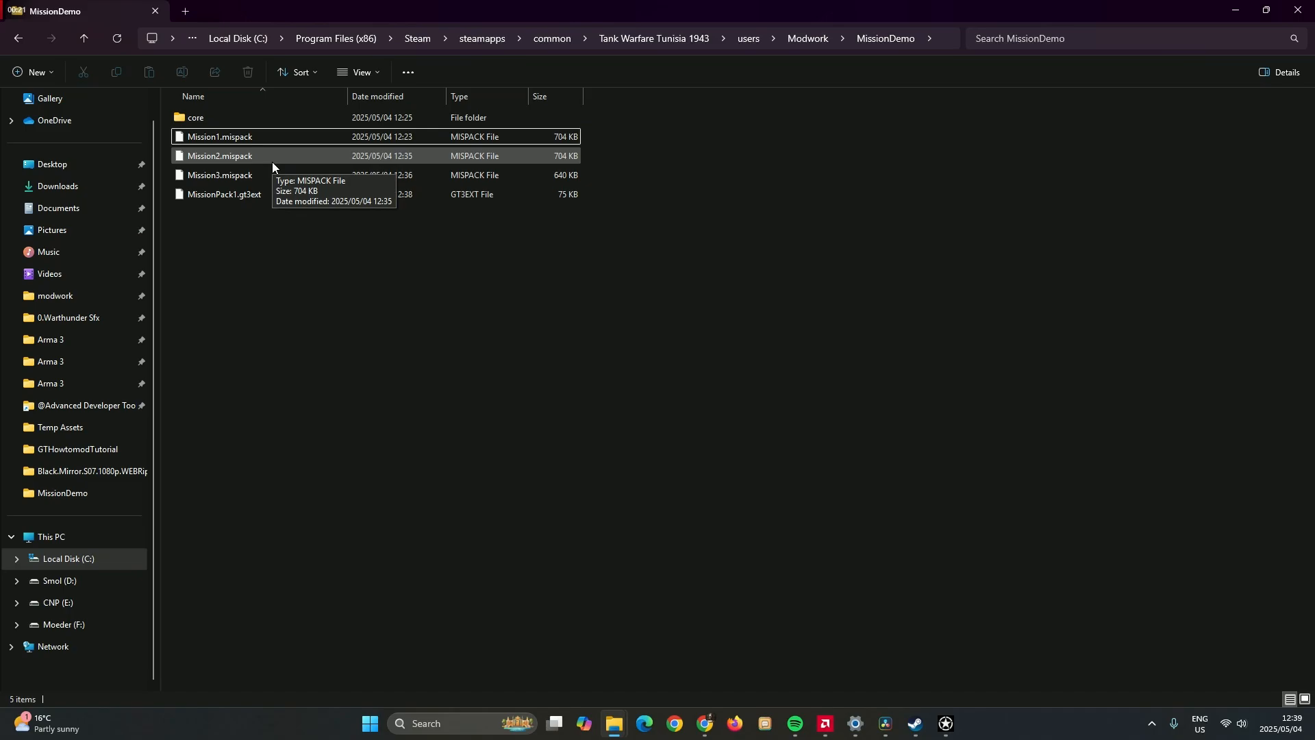
Switch from File Explorer to the game, open the profile's modifications screen and expand the MissionPack entry
left_click(948, 721)
left_click(658, 73)
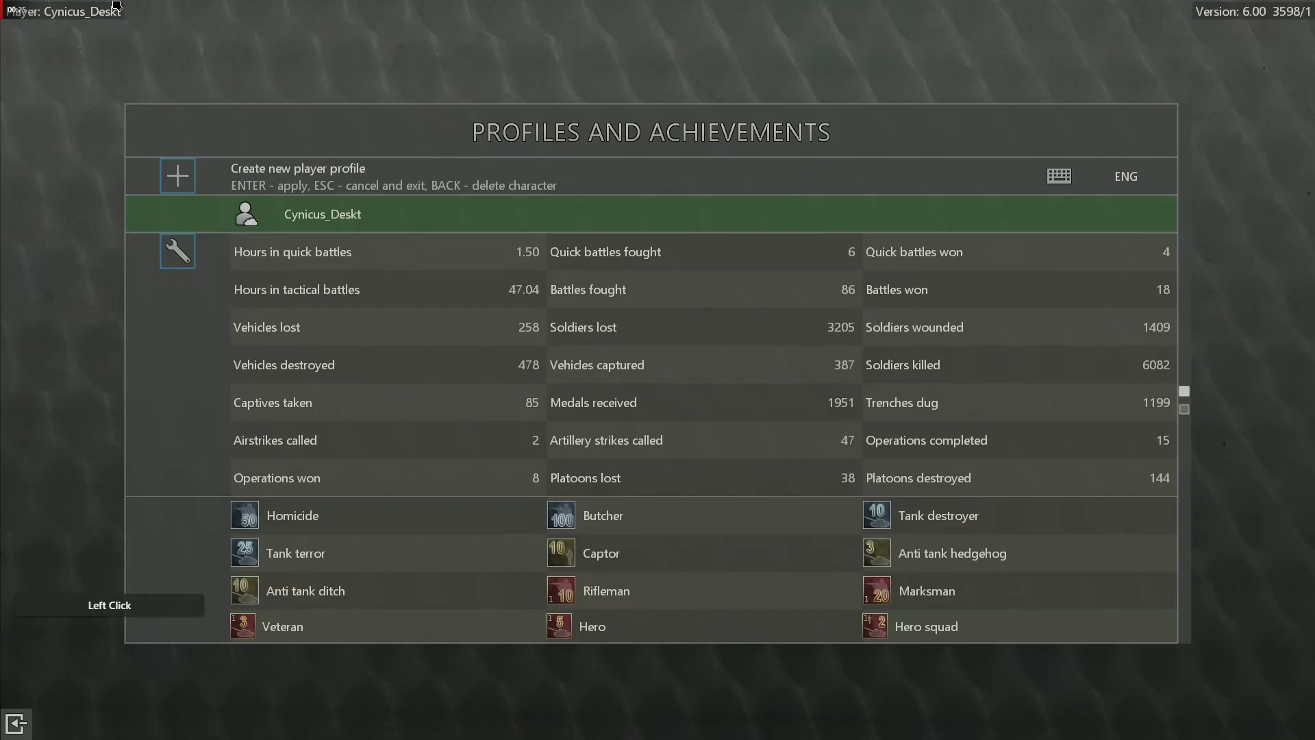
left_click(183, 261)
left_click(177, 214)
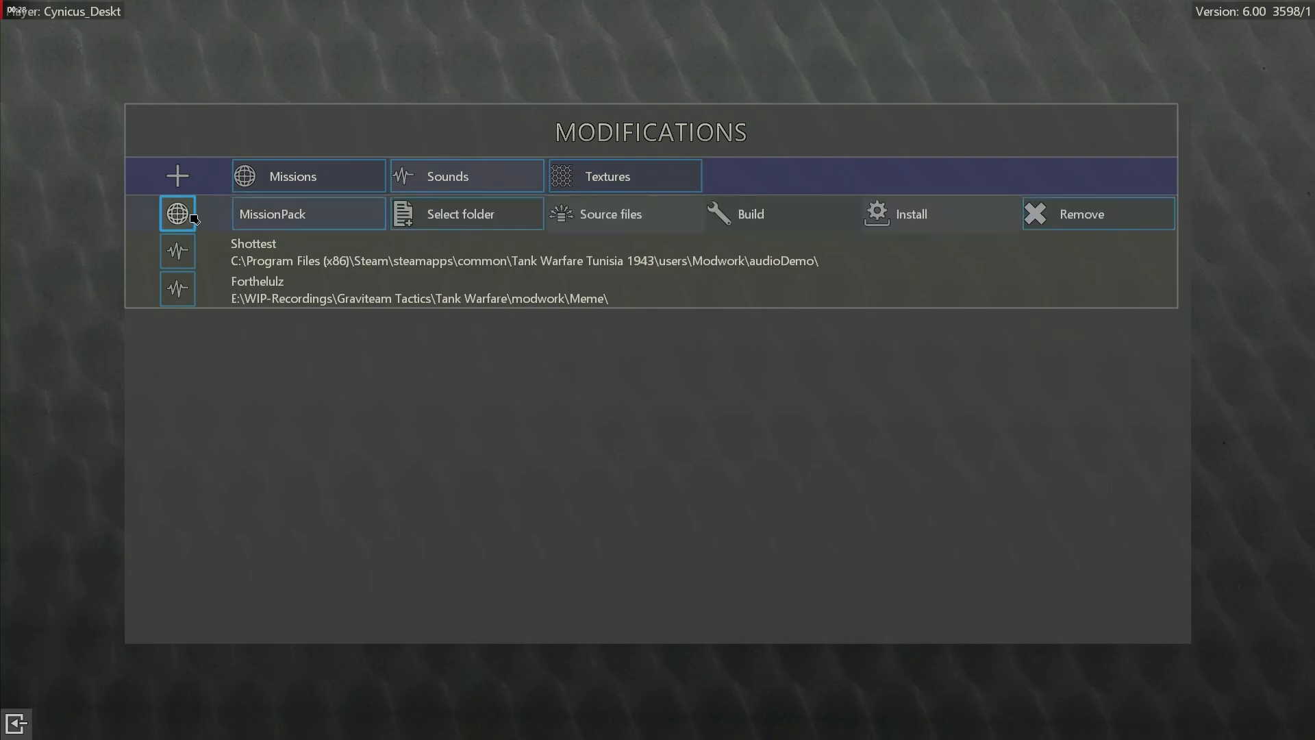
Select a source folder under users\Modwork for MissionPack and build the modification
left_click(471, 214)
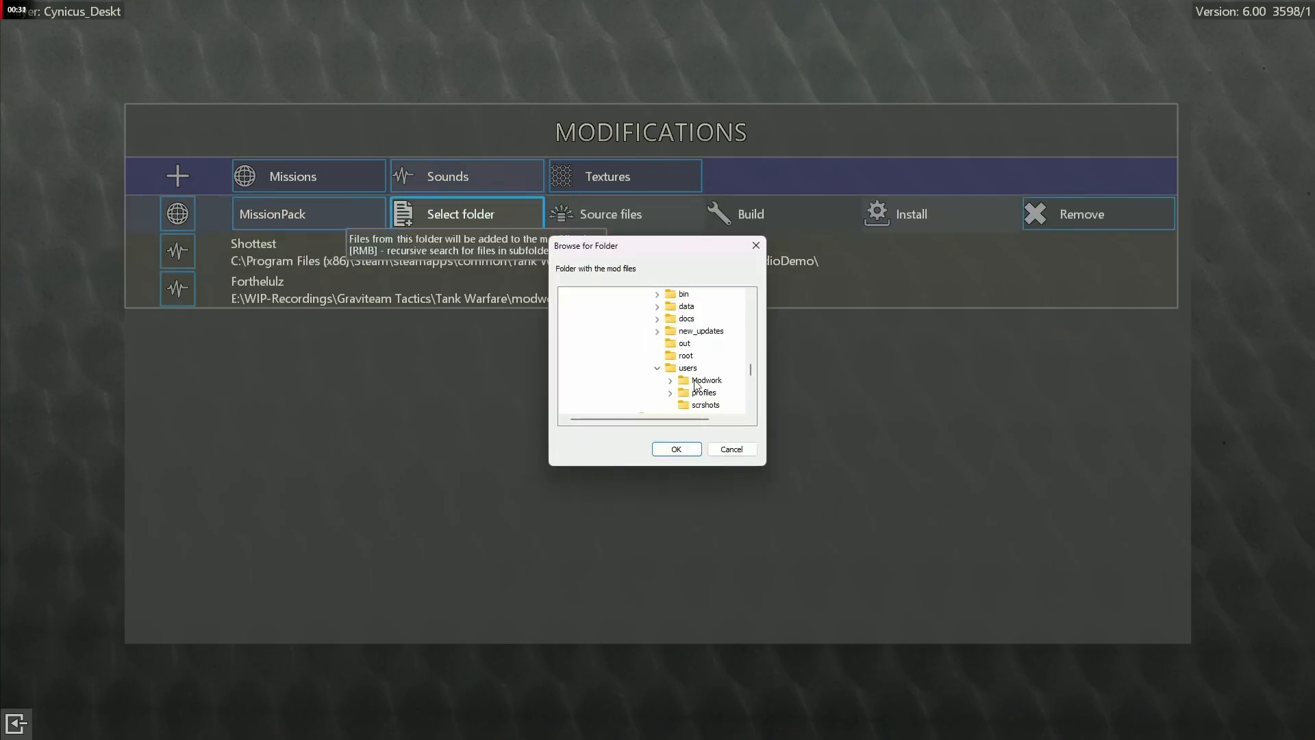
double_click(695, 382)
left_click(676, 448)
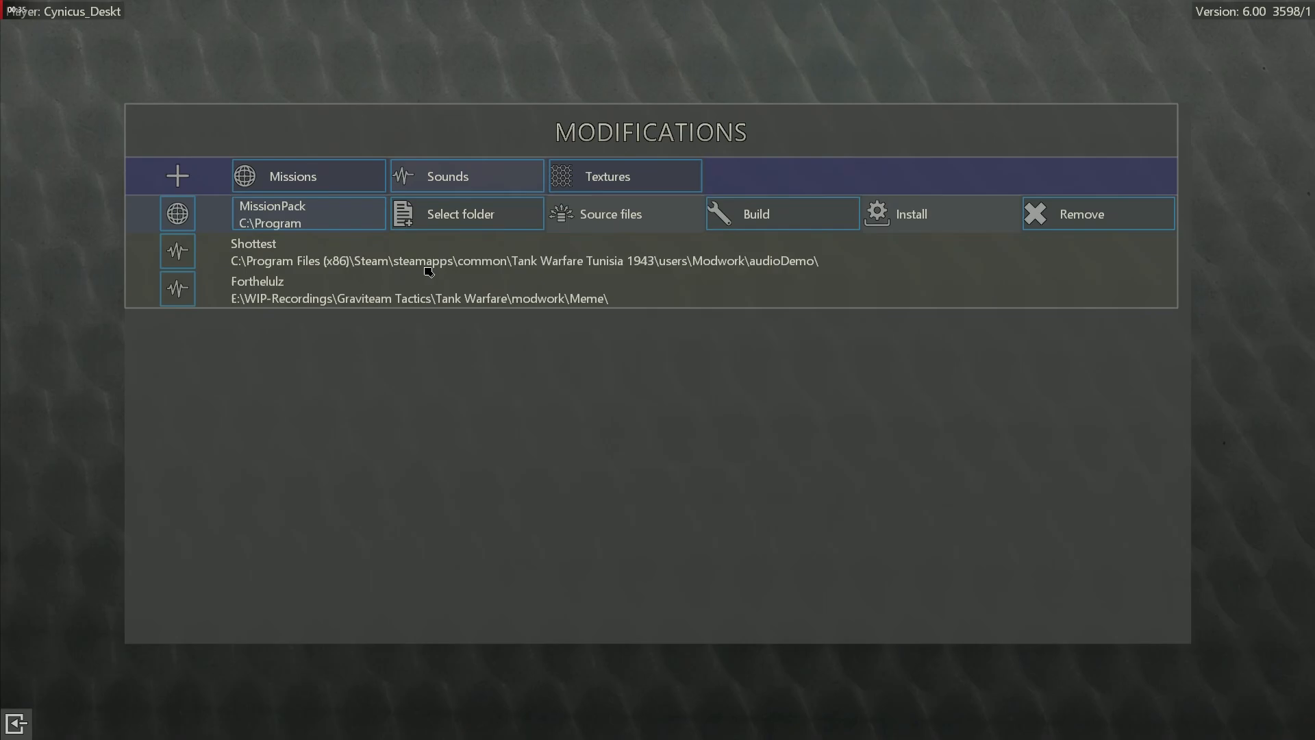
left_click(750, 229)
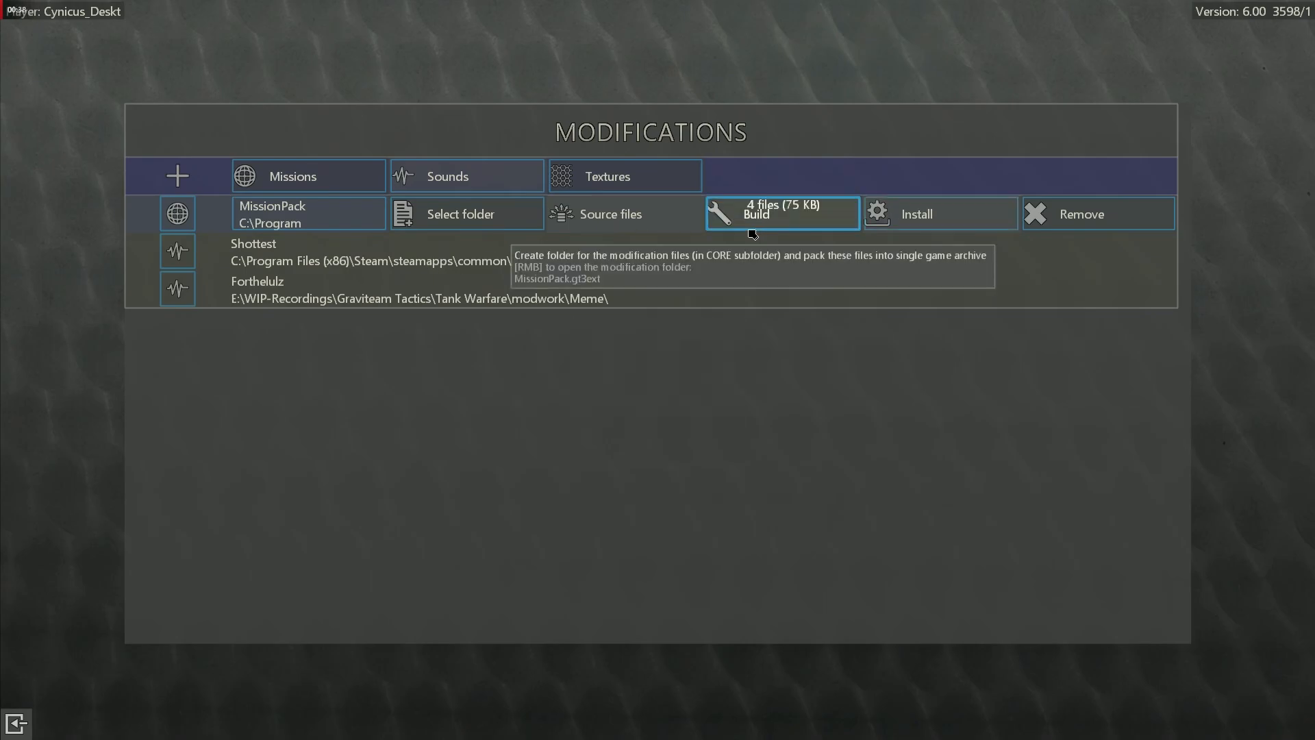
Start the installation of MissionPack and install MissionPack.gt3ext from the MissionDemo folder through the Game updater
left_click(911, 200)
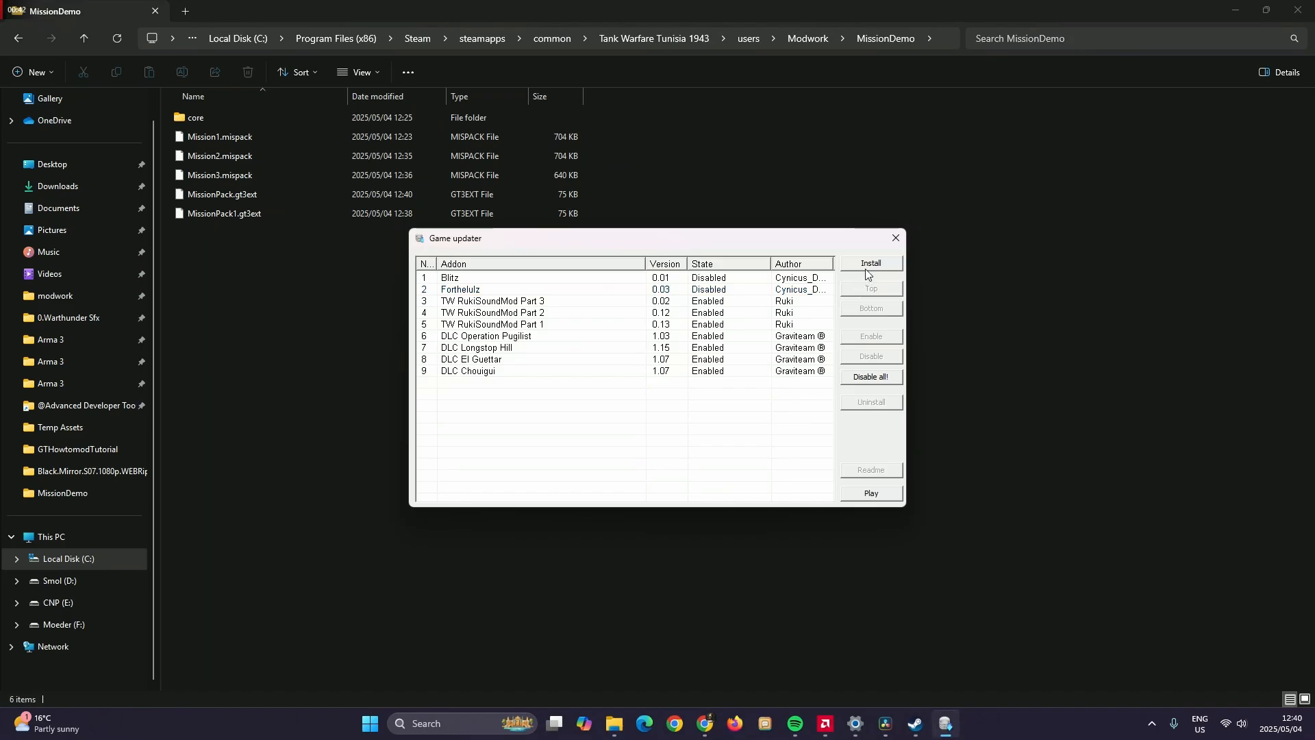
left_click(867, 264)
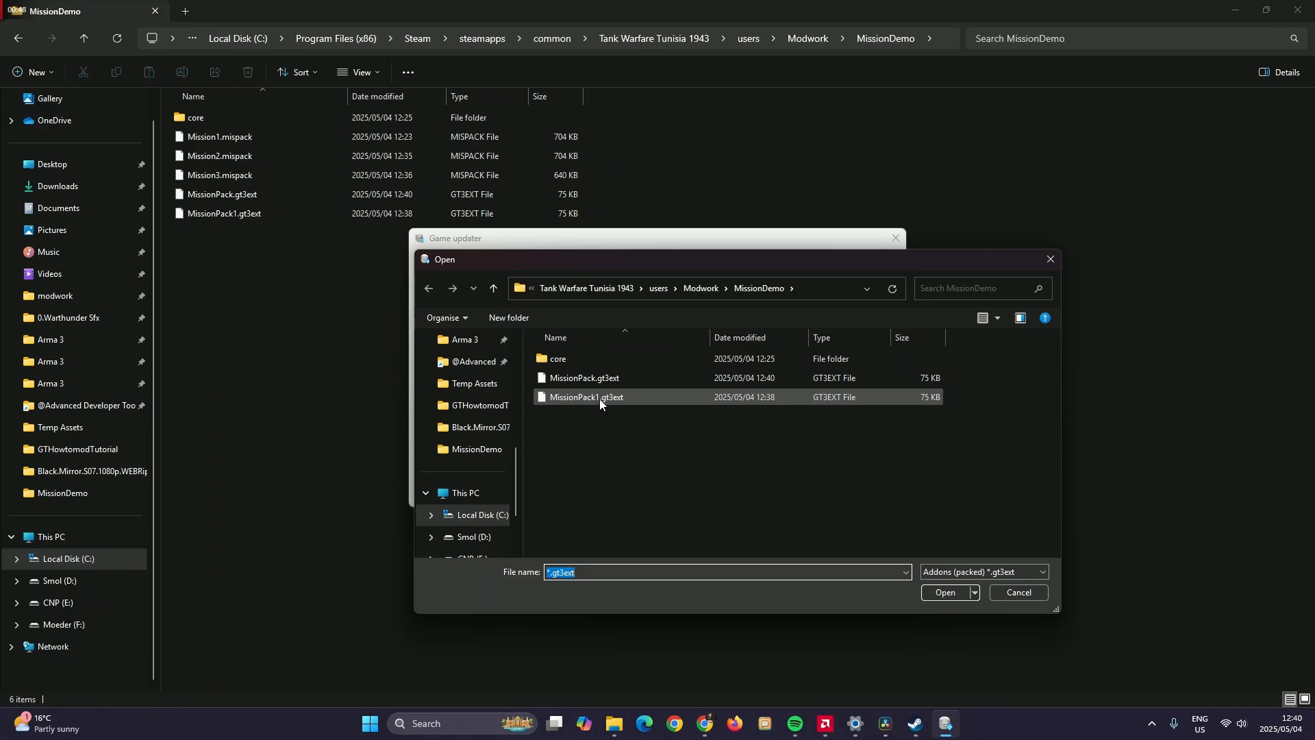
left_click(612, 381)
right_click(603, 377)
key("Escape")
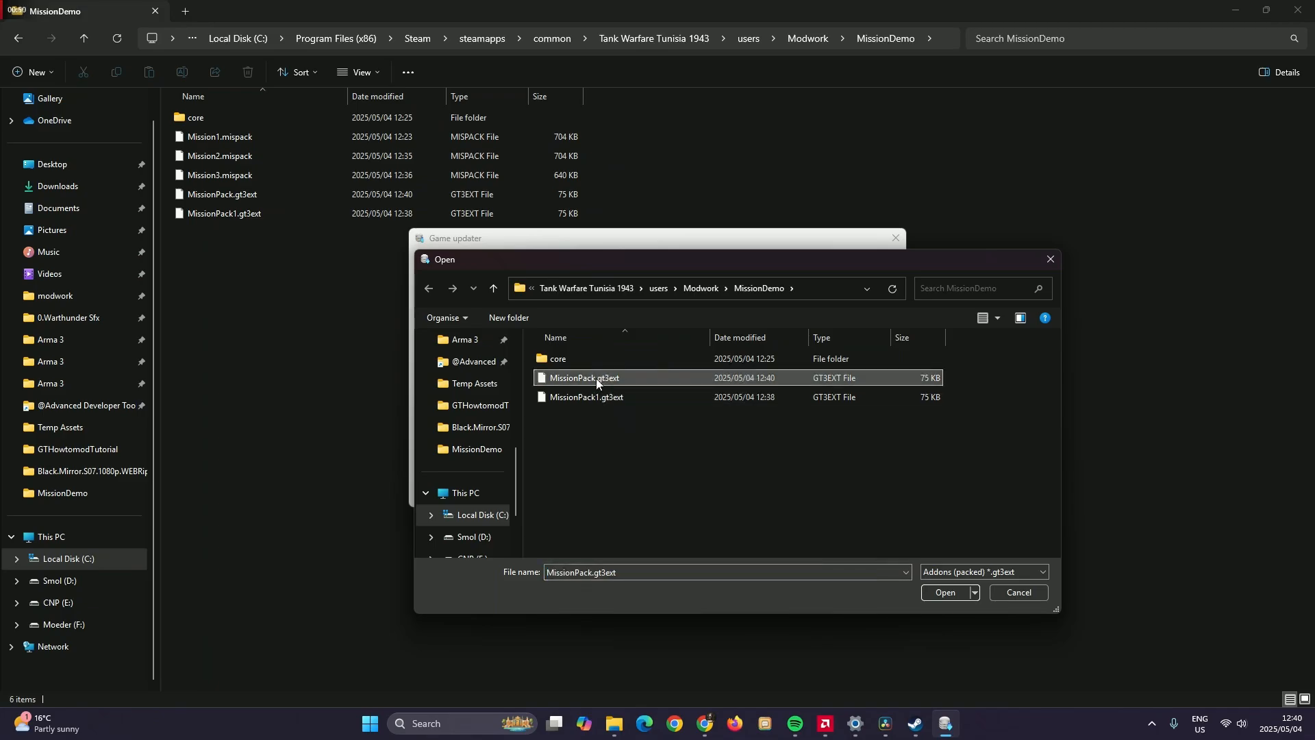
double_click(603, 379)
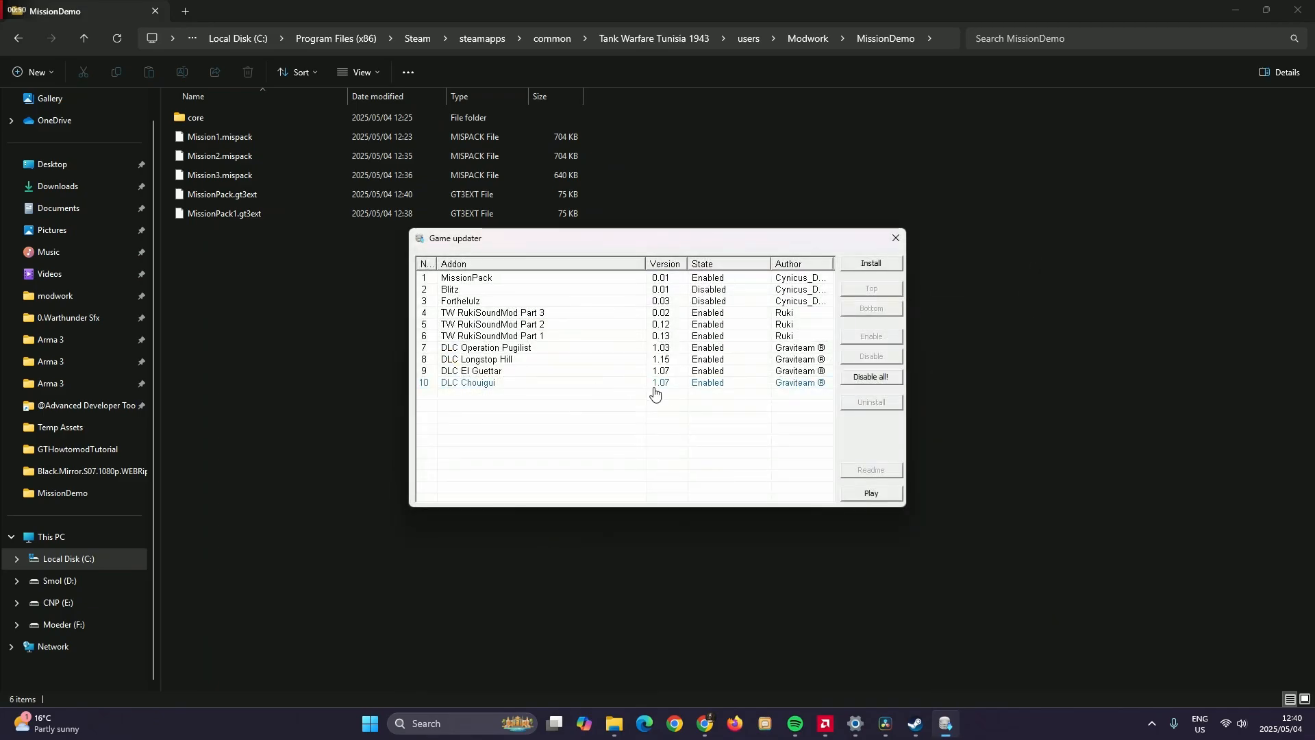
Launch the game from the updater, check the missions list for the installed mission pack and return to the main menu
left_click(861, 498)
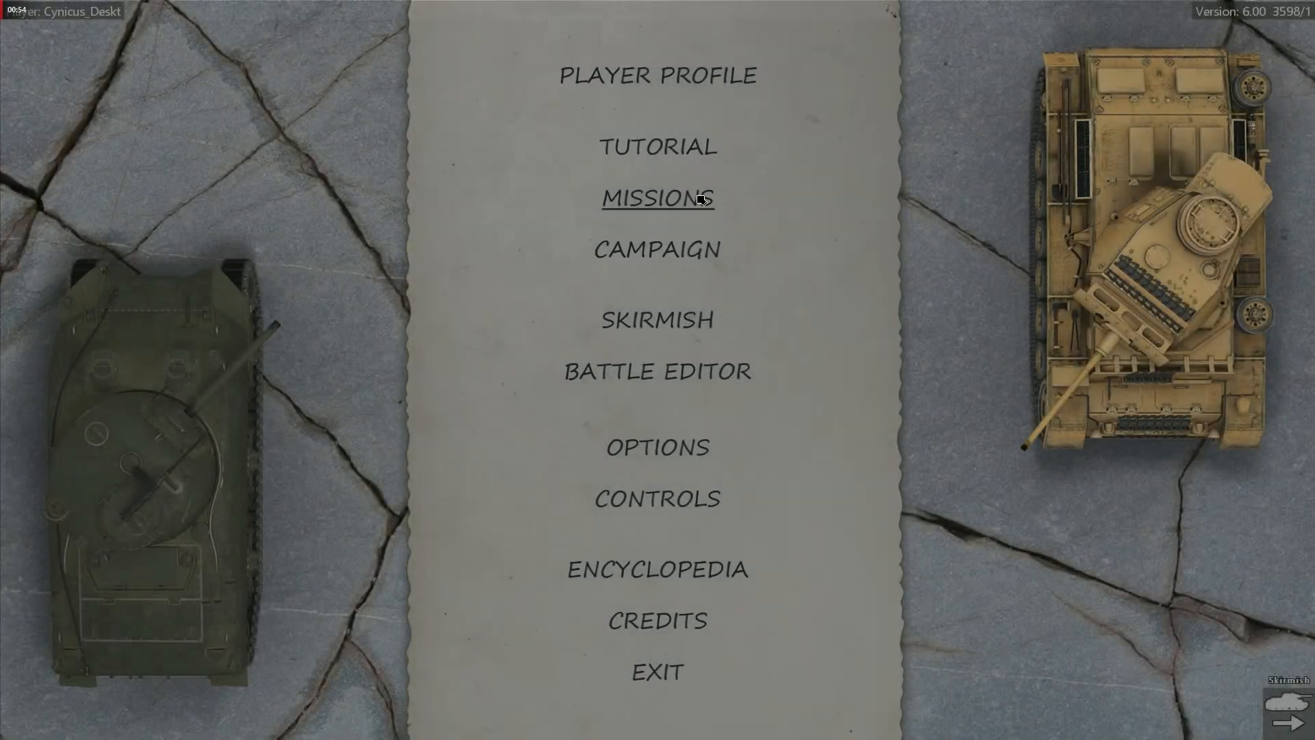
left_click(700, 200)
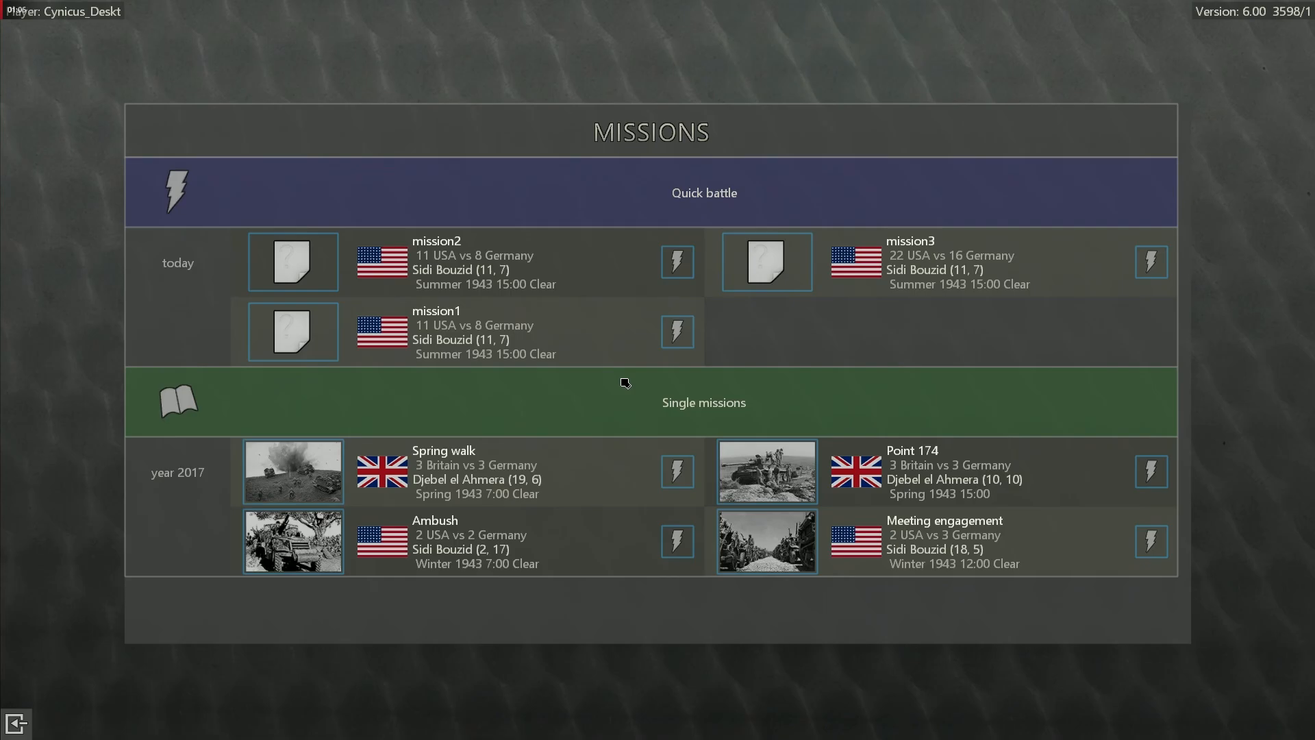
left_click(15, 722)
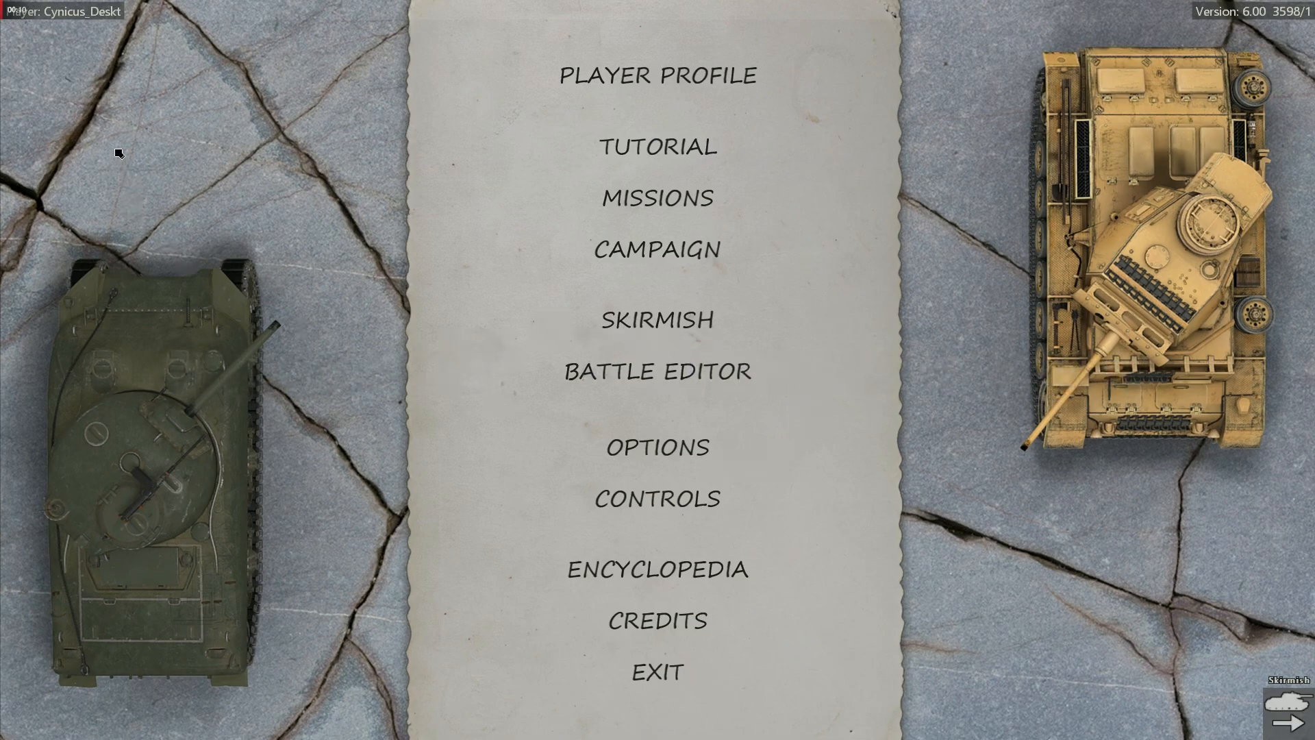
Open the player profile's modifications screen and add a textures modification named BlitzHexagon
left_click(66, 19)
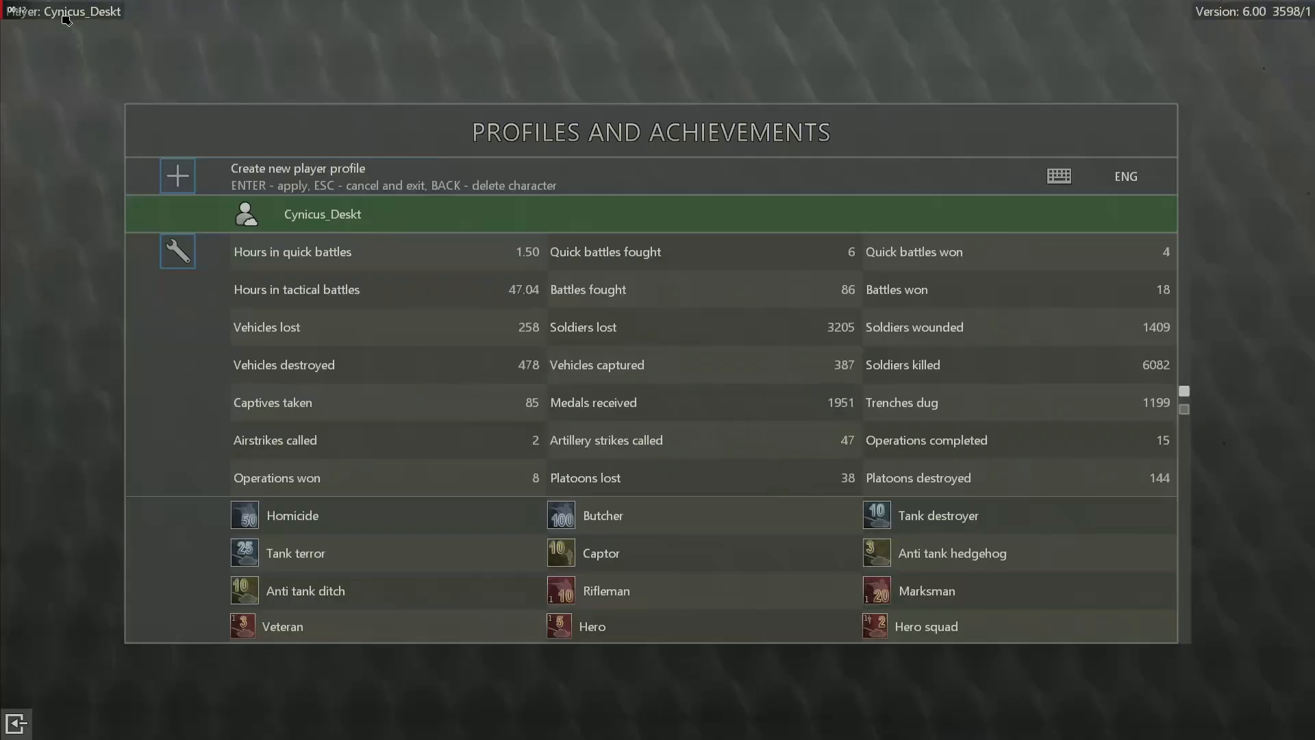
left_click(179, 252)
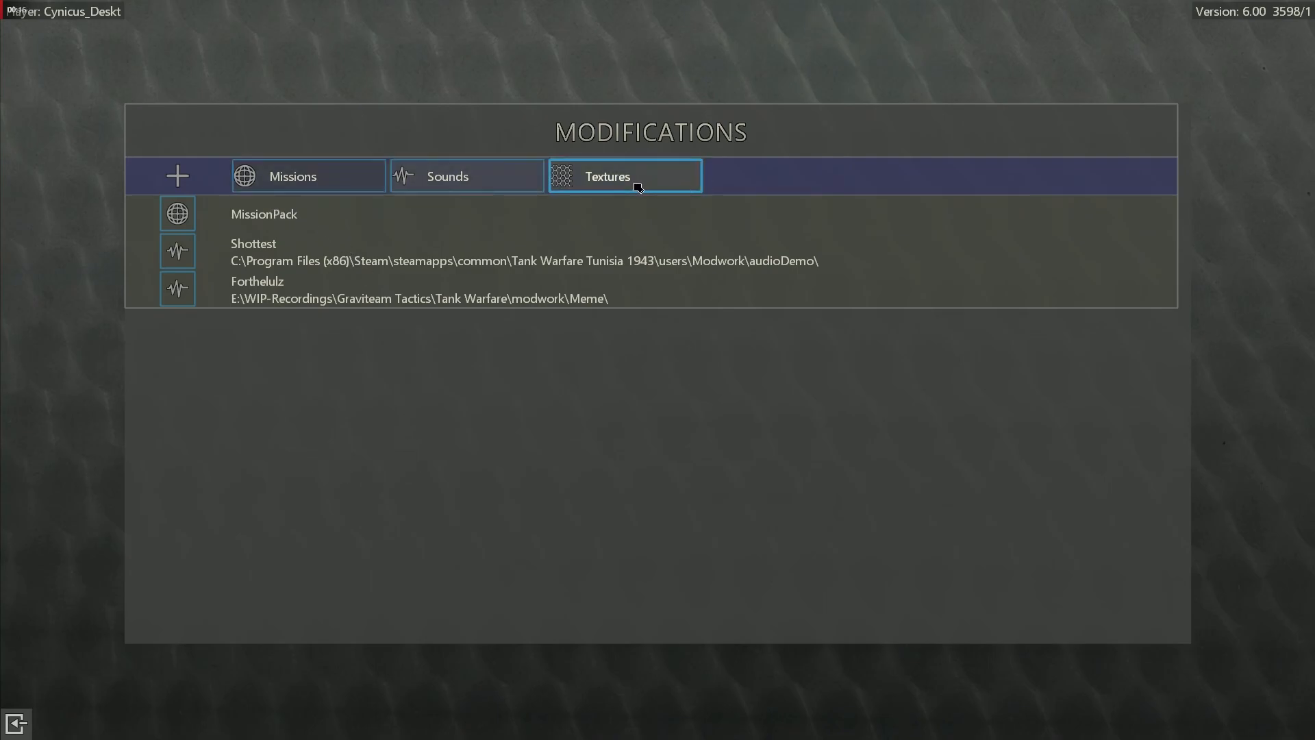
left_click(638, 187)
left_click(336, 212)
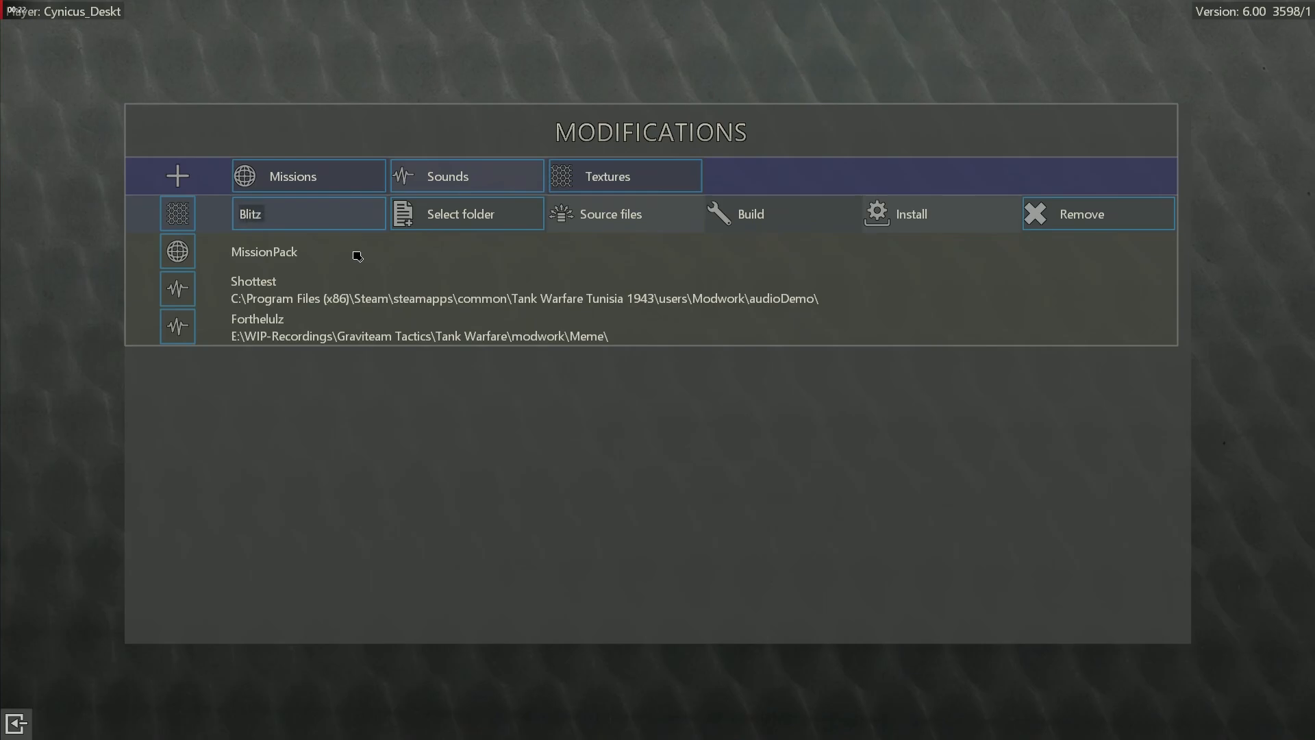
type("BlitzHexagon")
key("Return")
Set users\Modwork\blitzDemo as the BlitzHexagon folder and unpack the game's source texture files into it
left_click(471, 220)
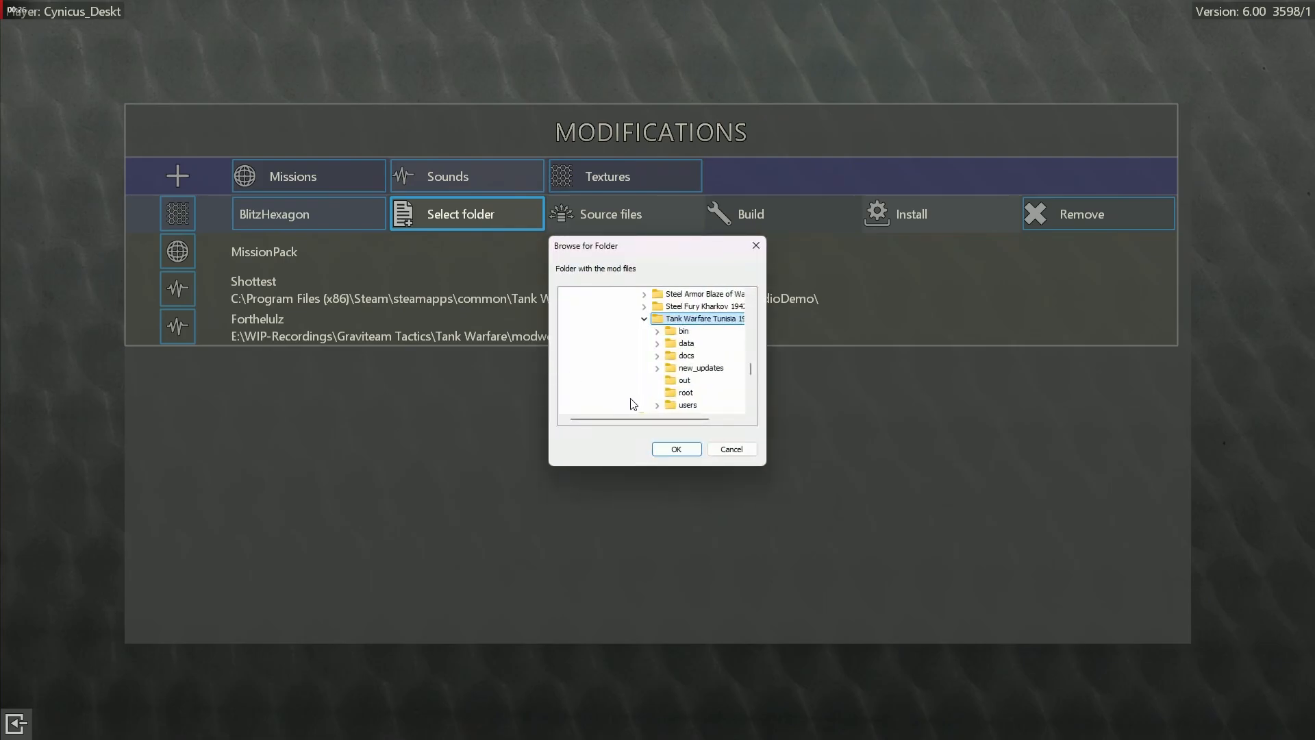
left_click(658, 369)
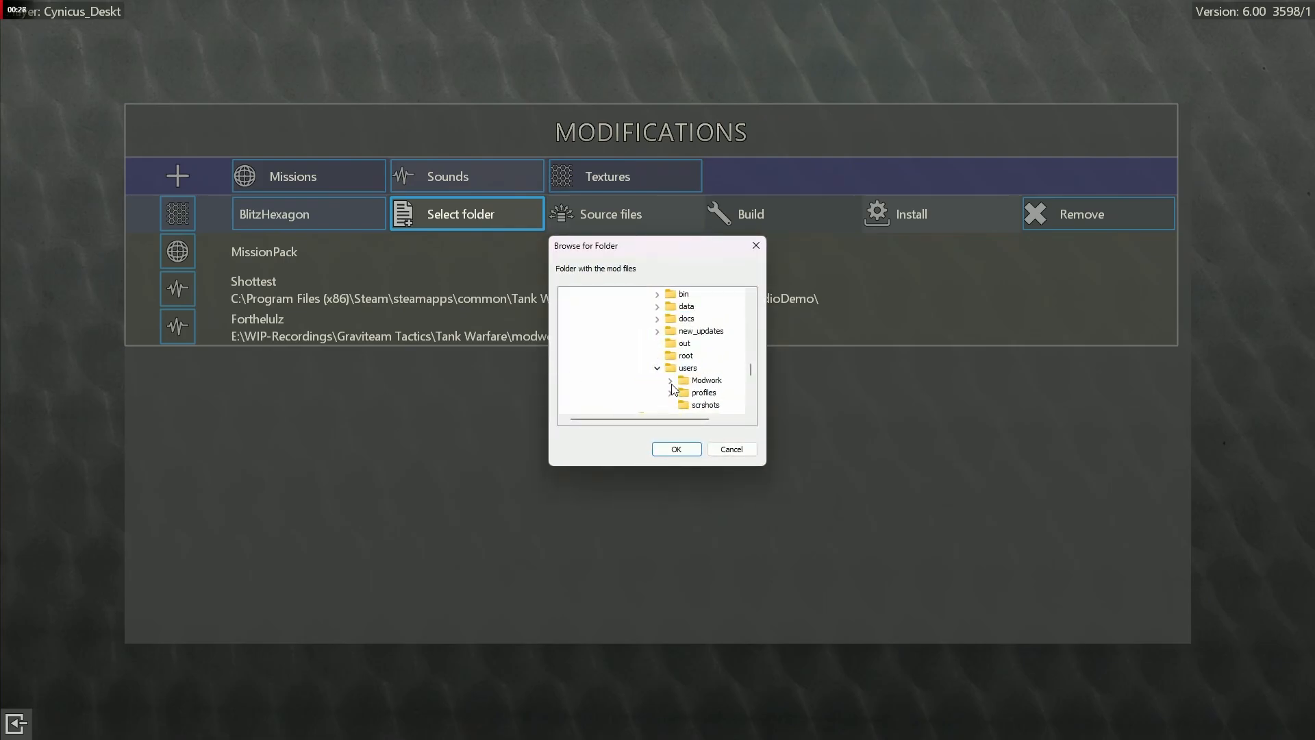
left_click(672, 380)
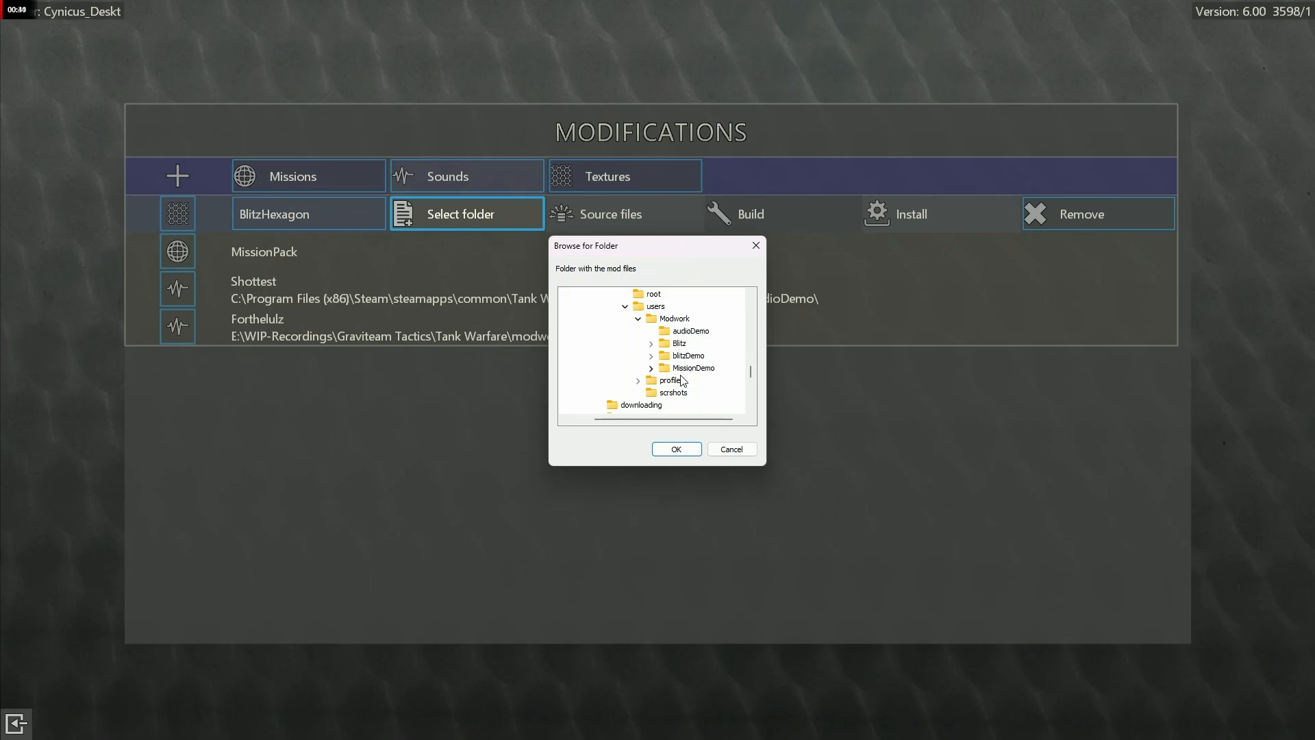
left_click(688, 357)
left_click(676, 450)
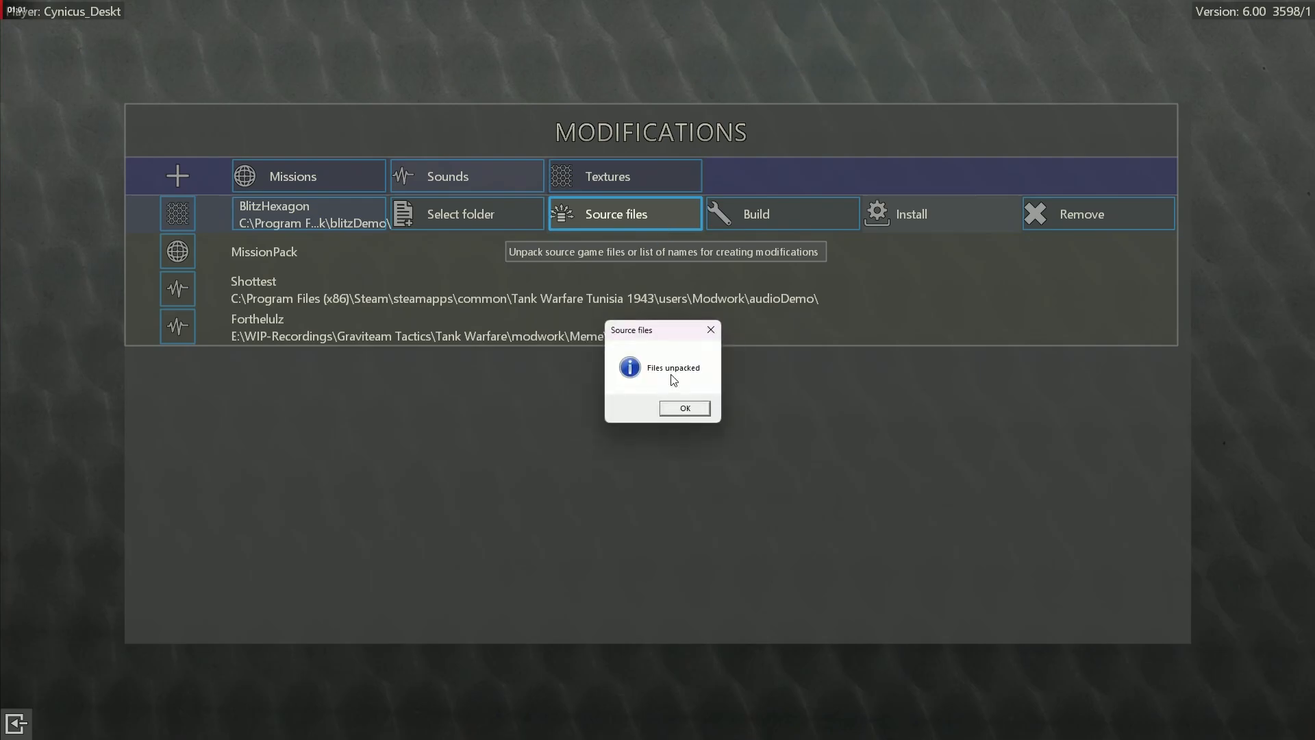
left_click(680, 409)
Switch to File Explorer and inspect the _textures_list.txt file and _src folder in blitzDemo
key("alt+Tab")
key("alt+Tab")
key("alt+Tab")
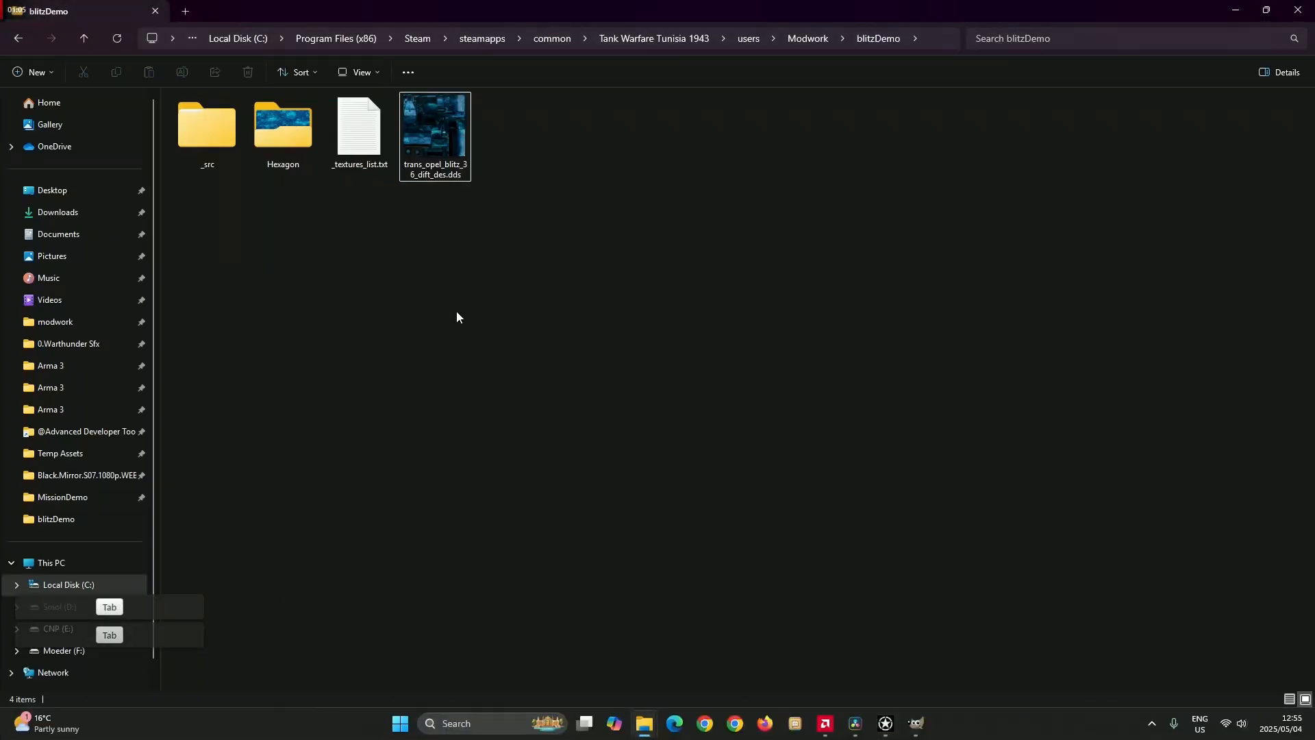
left_click(466, 321)
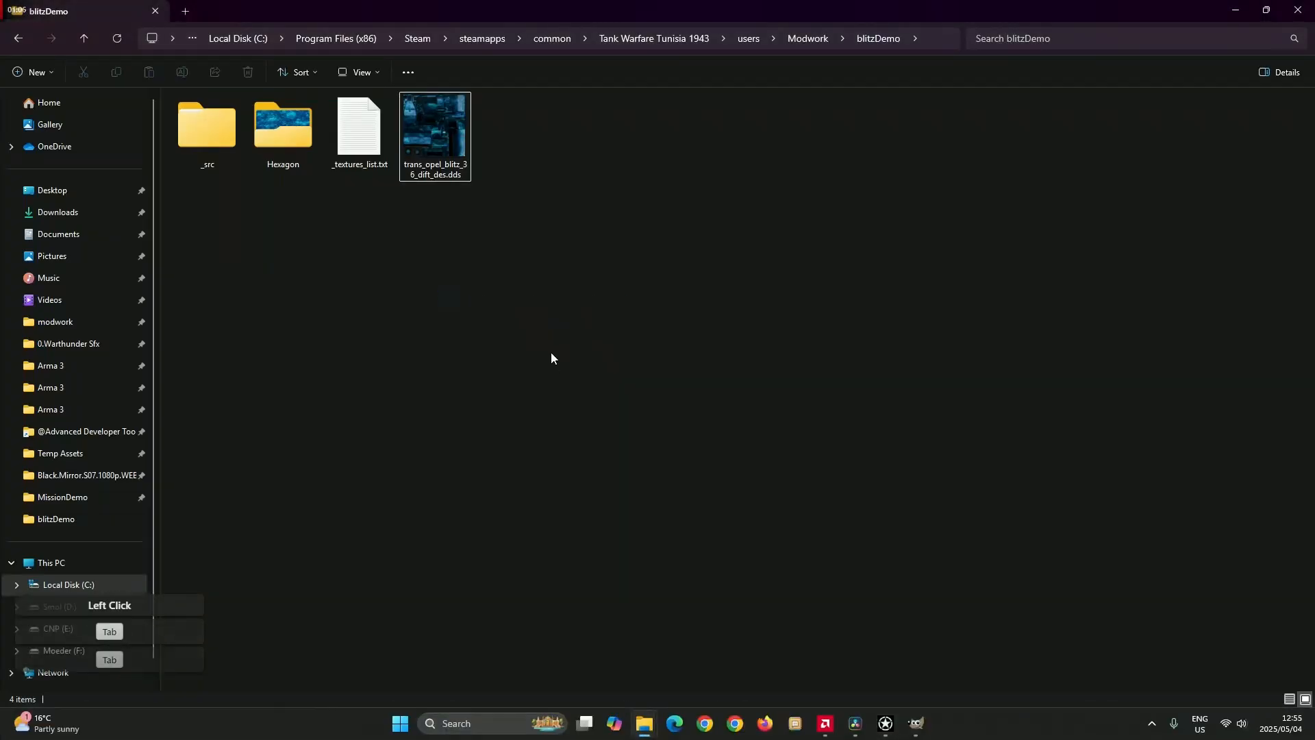
left_click(366, 145)
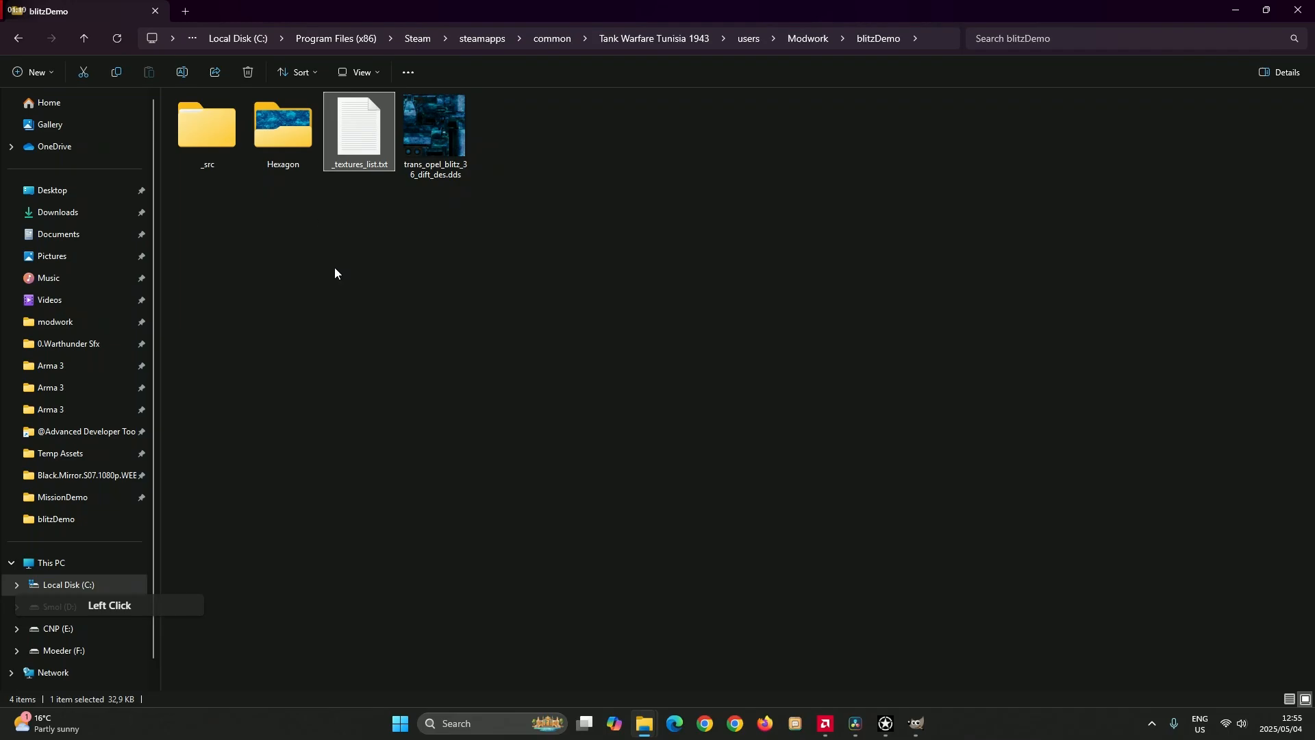
left_click(199, 130)
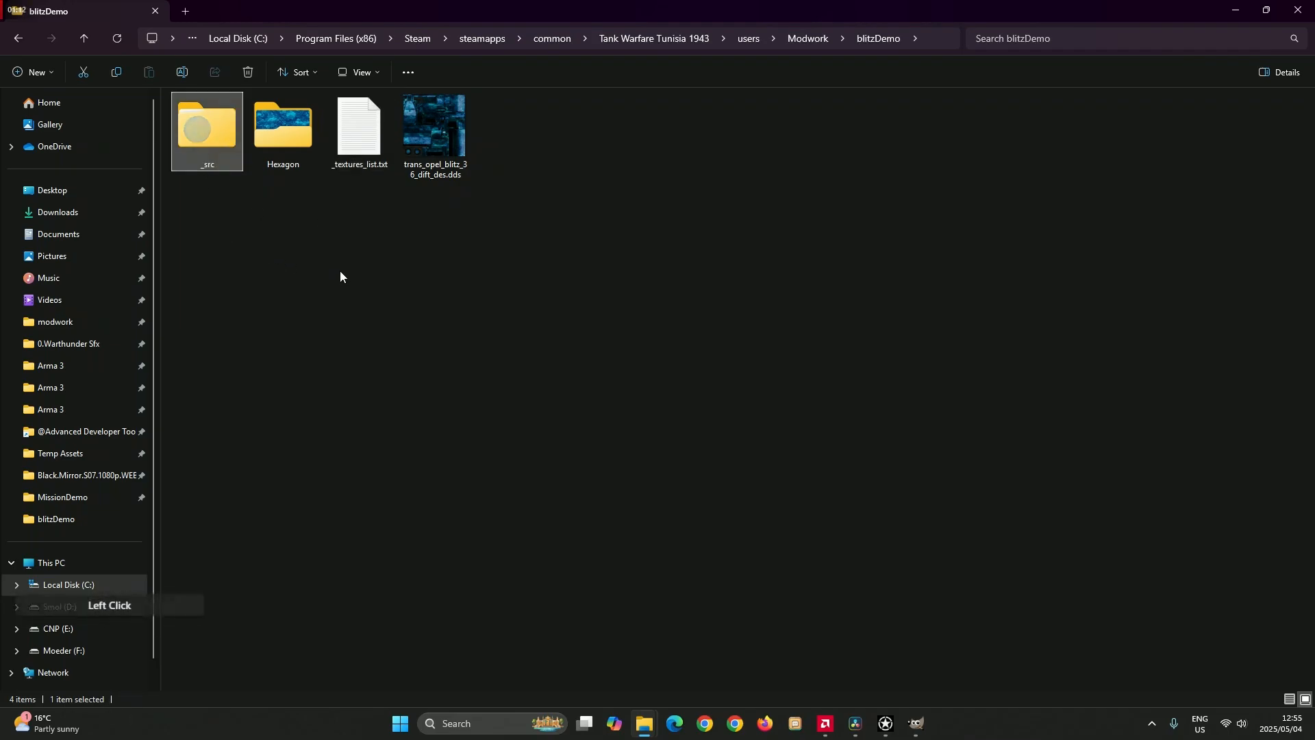
Open _textures_list.txt in a maximized Notepad window and examine the texture names under the humans and techn sections
double_click(359, 132)
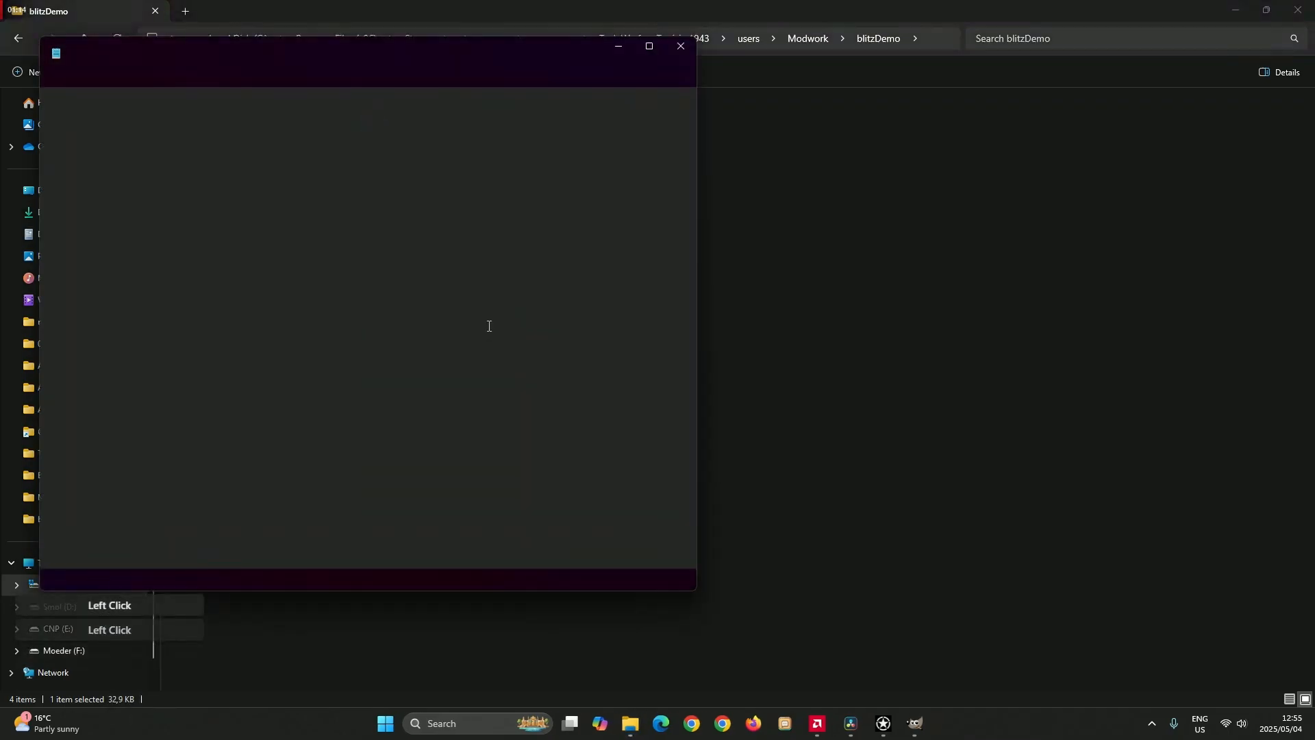
left_click(650, 48)
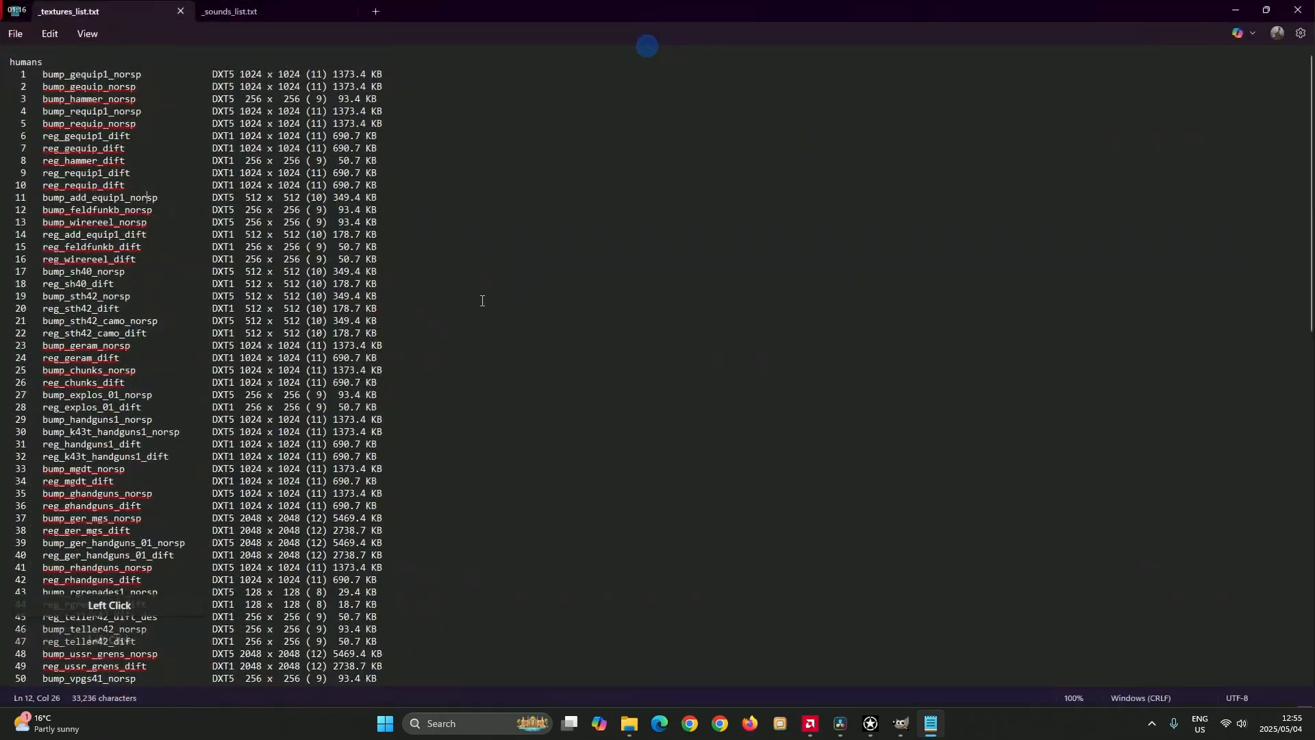
left_click(1309, 226)
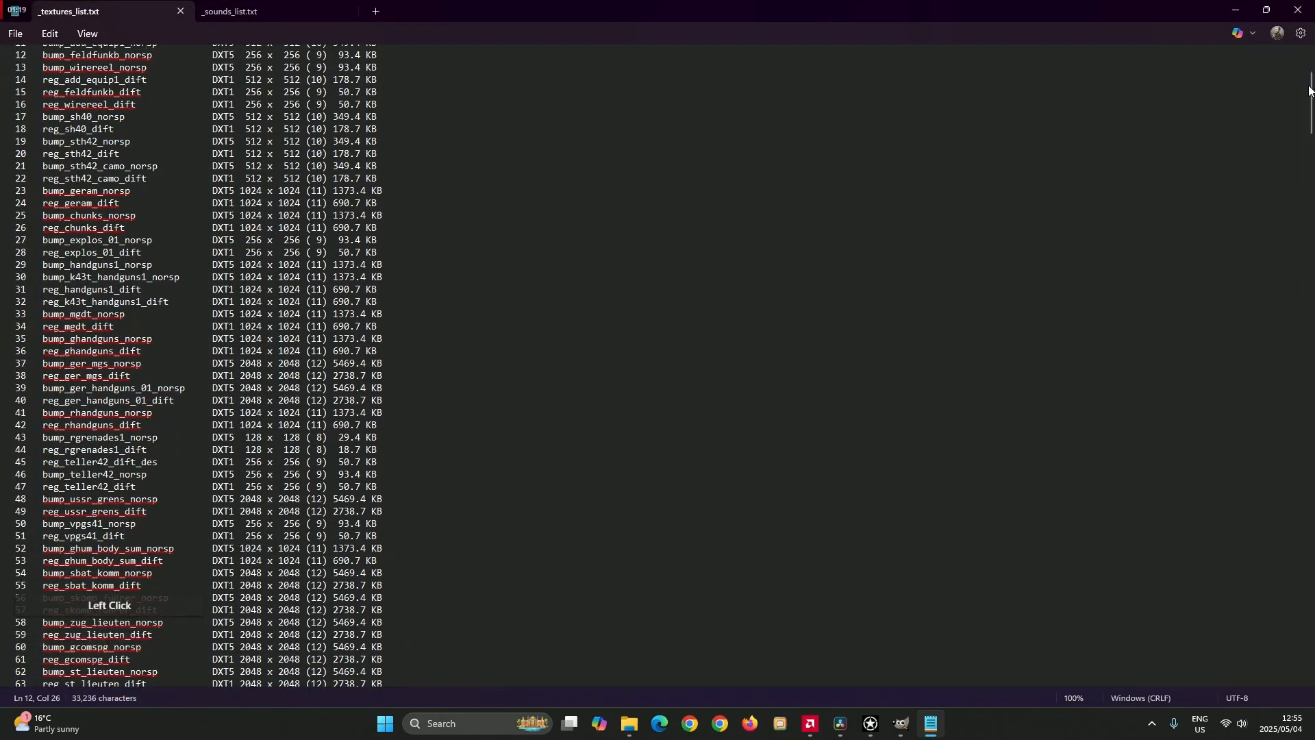
left_click_drag(1310, 89, 1295, 48)
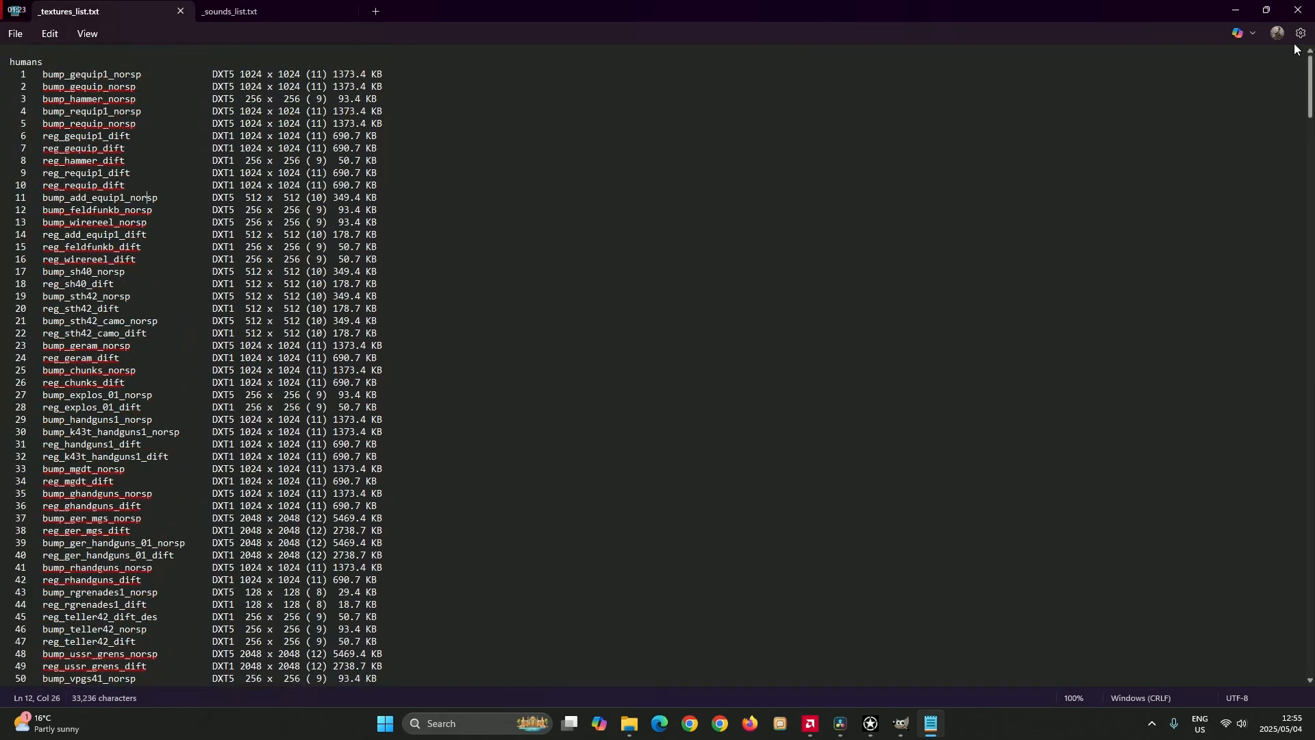
scroll(490, 232, "down", 20)
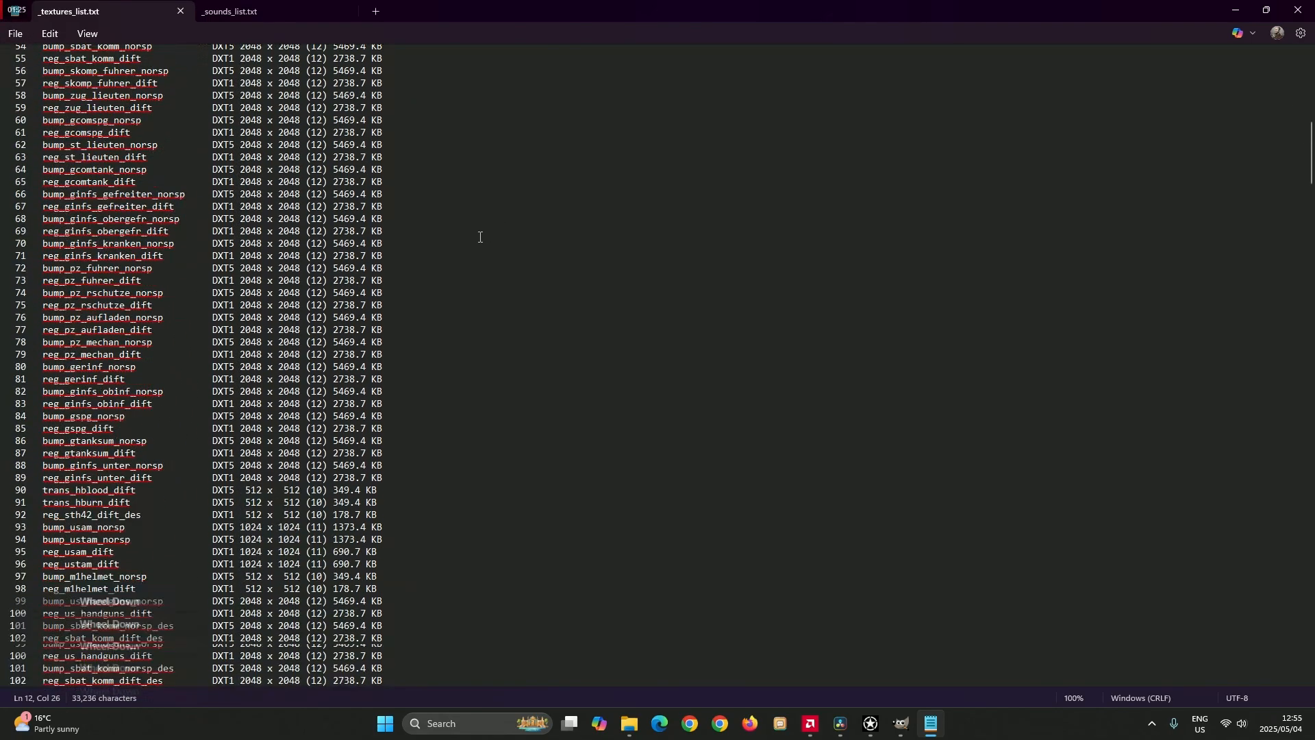
scroll(408, 270, "down", 8)
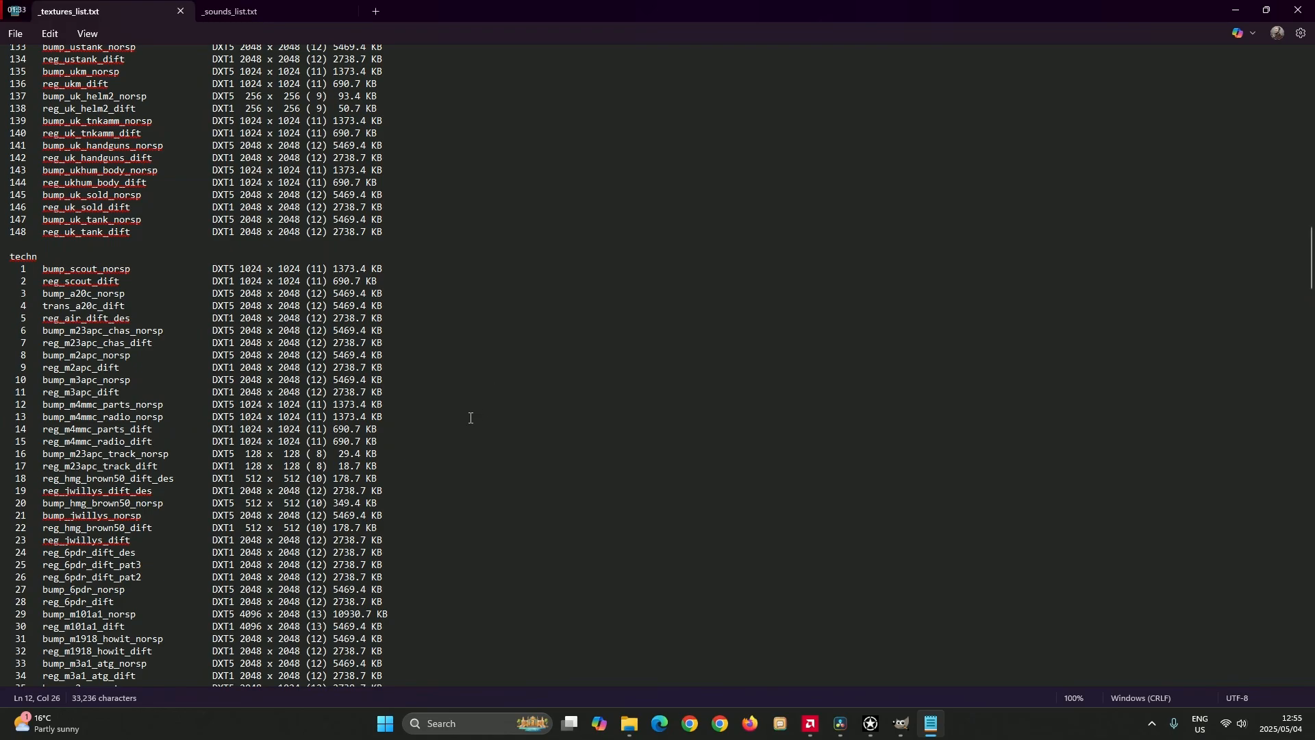
scroll(507, 379, "down", 2)
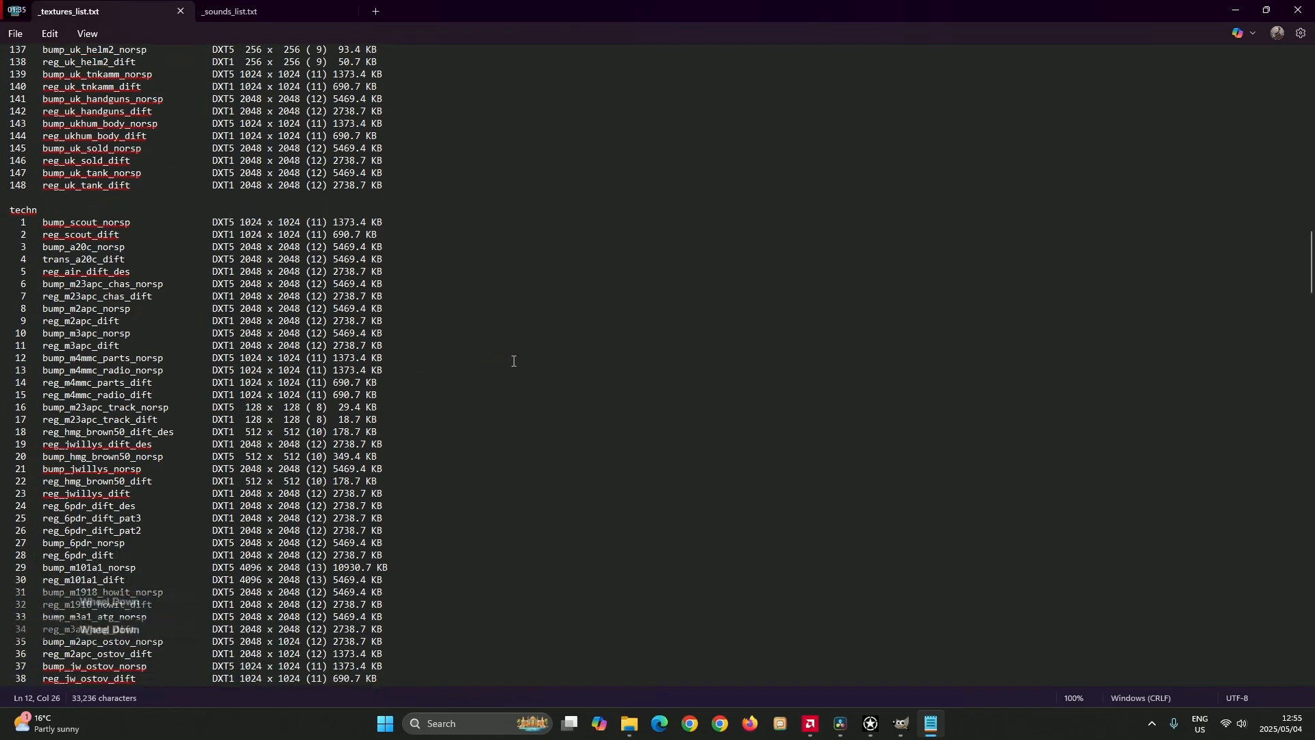
scroll(503, 361, "down", 7)
left_click_drag(1312, 284, 1313, 244)
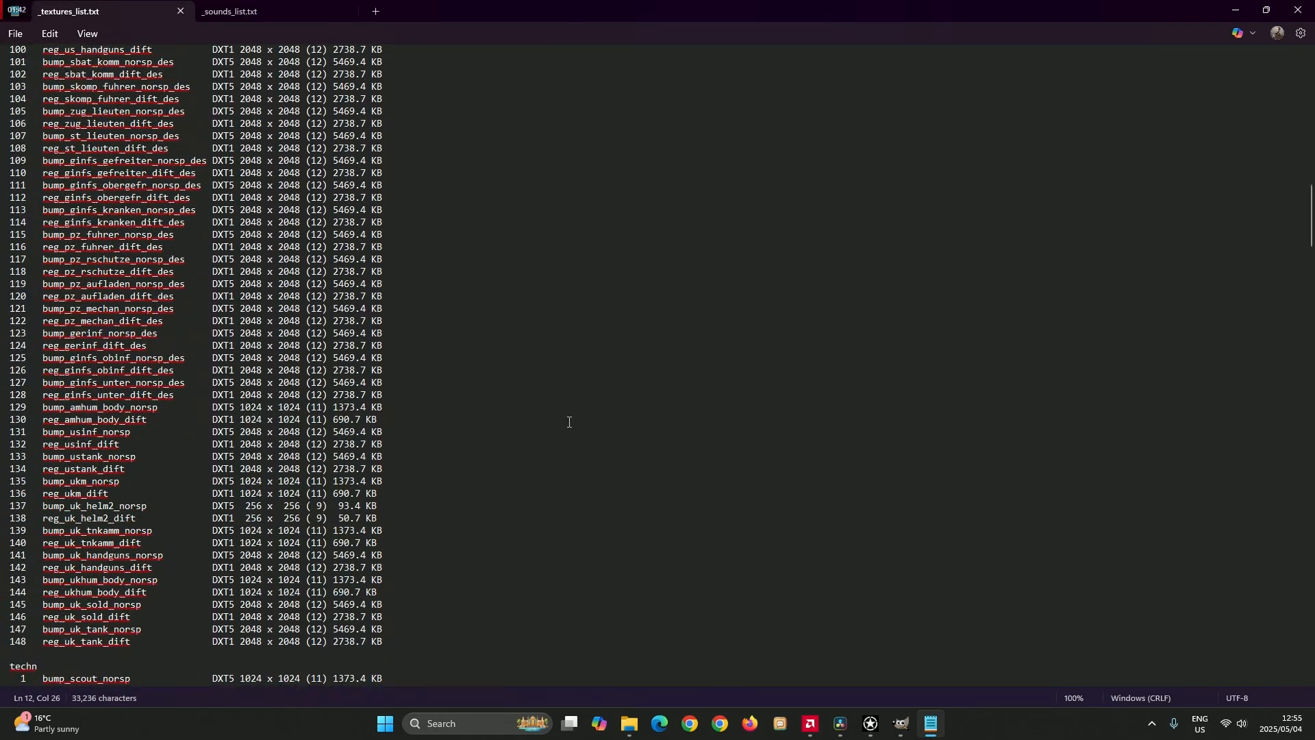
scroll(462, 489, "down", 5)
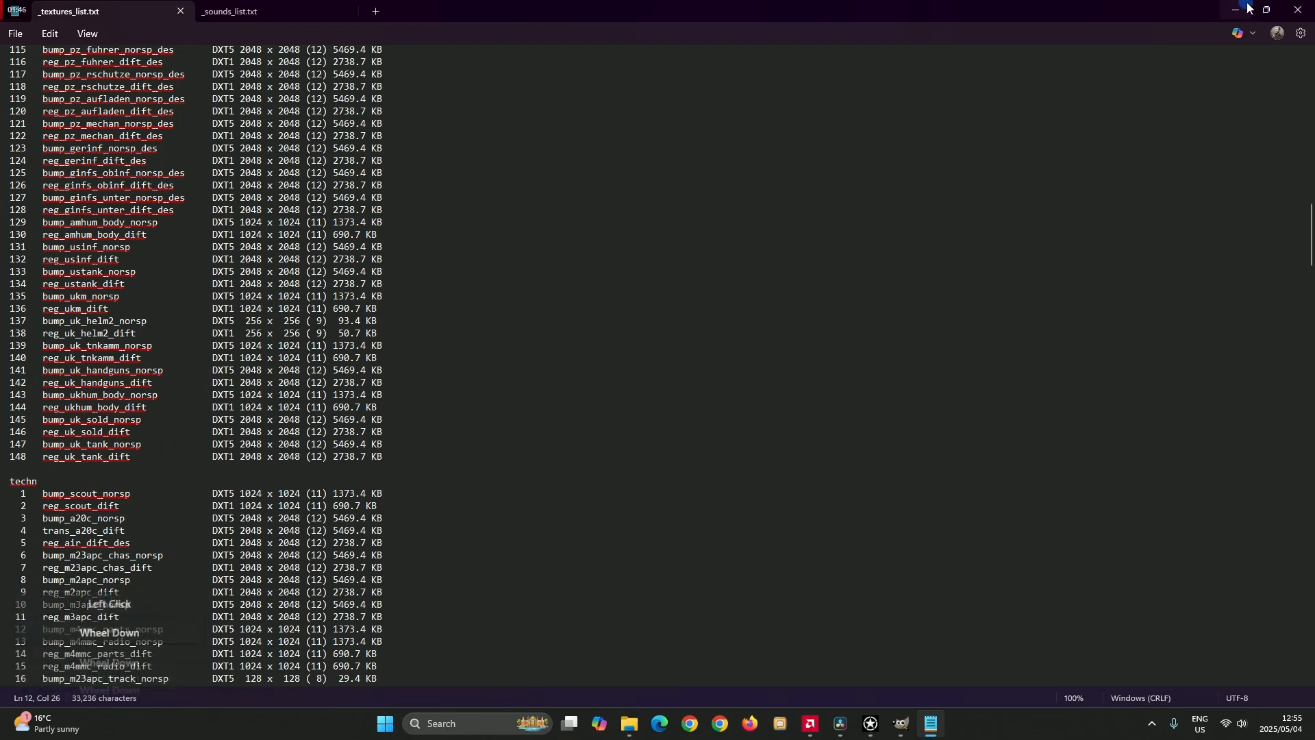
Return to File Explorer, browse the textures in blitzDemo's _src\techn folder and open reg_pzj1_dift_des.dds for viewing
left_click(629, 723)
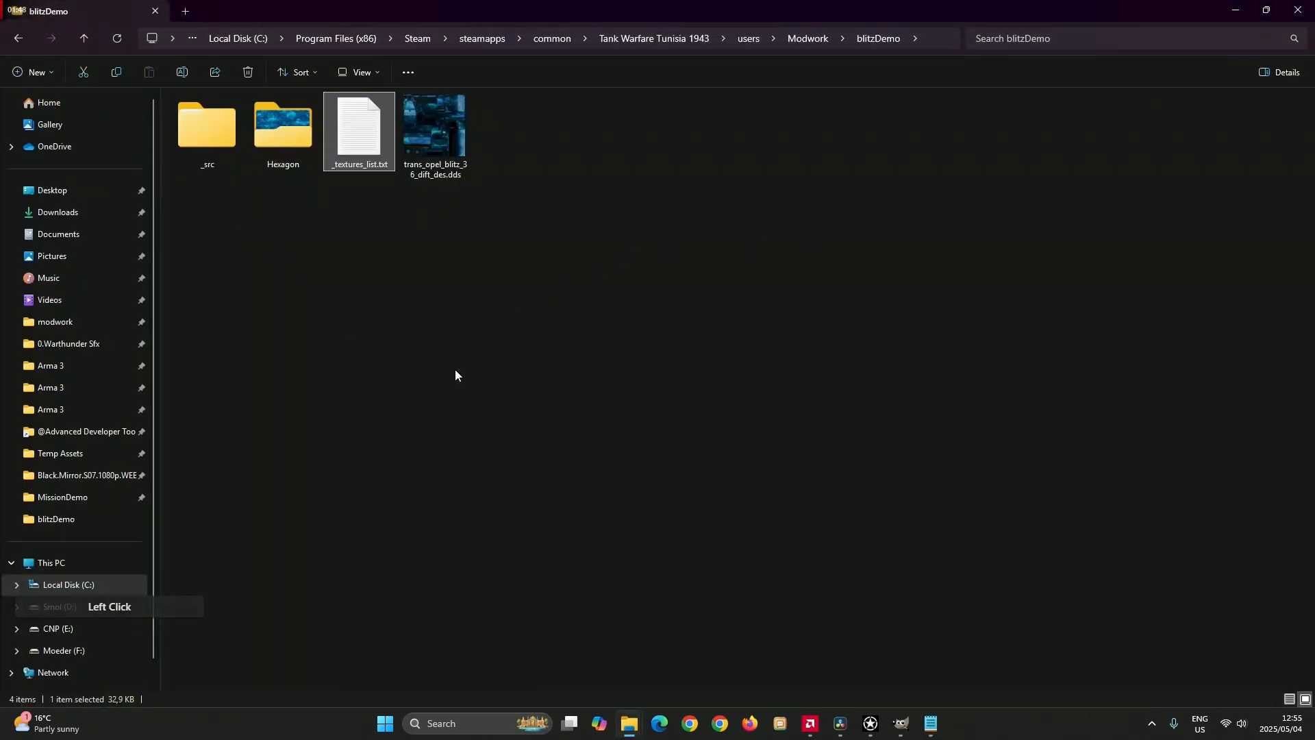
double_click(202, 126)
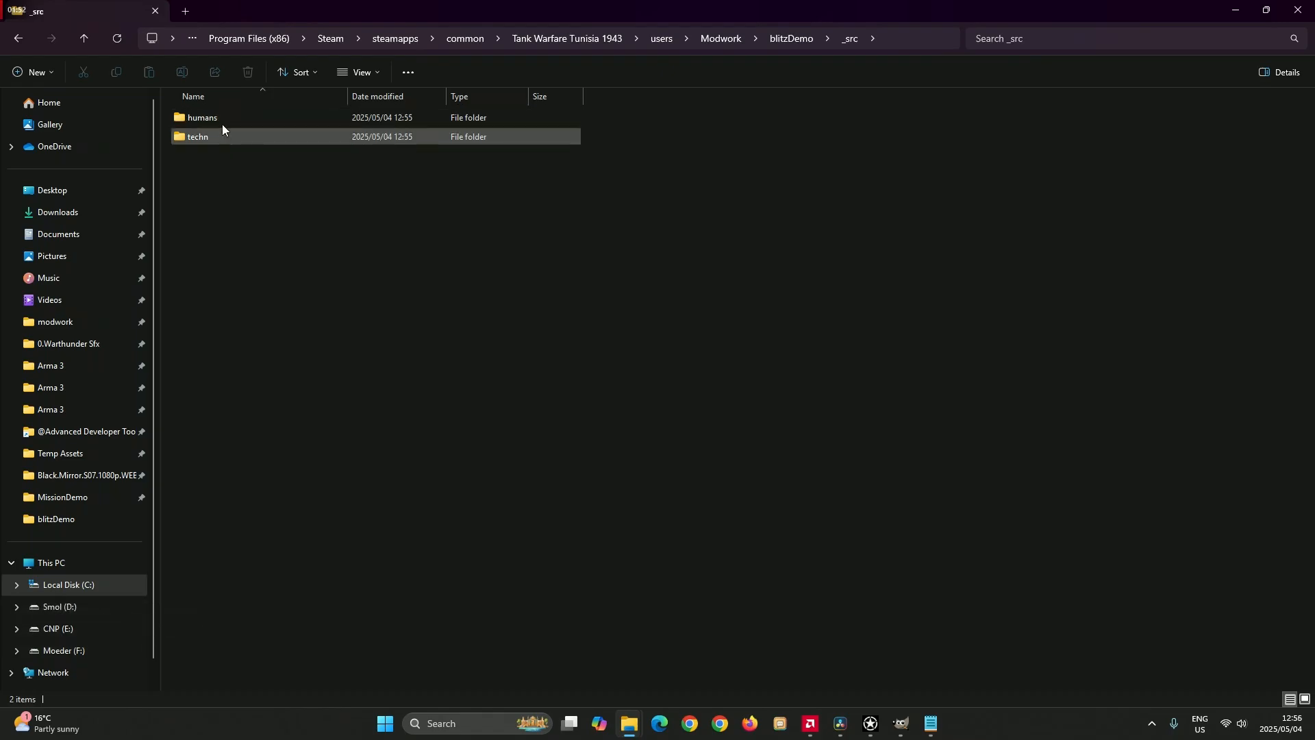
mouse_move(213, 140)
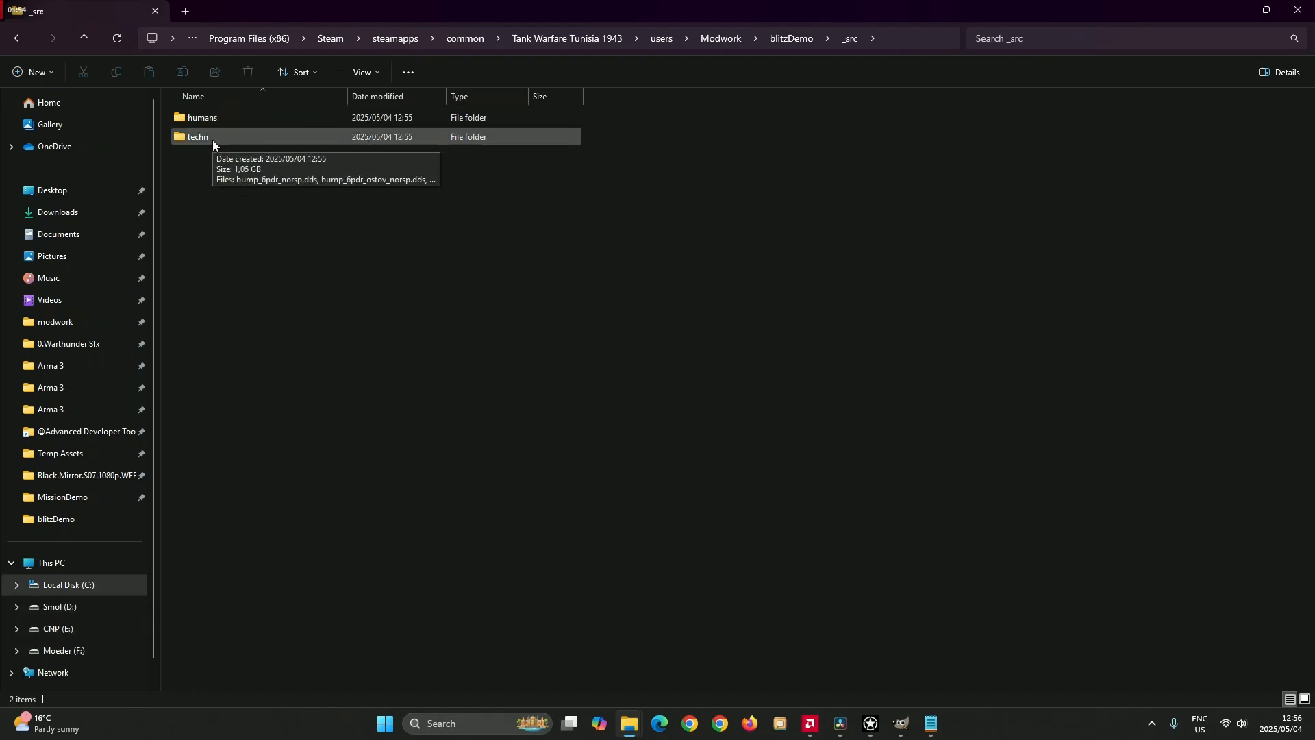
double_click(212, 140)
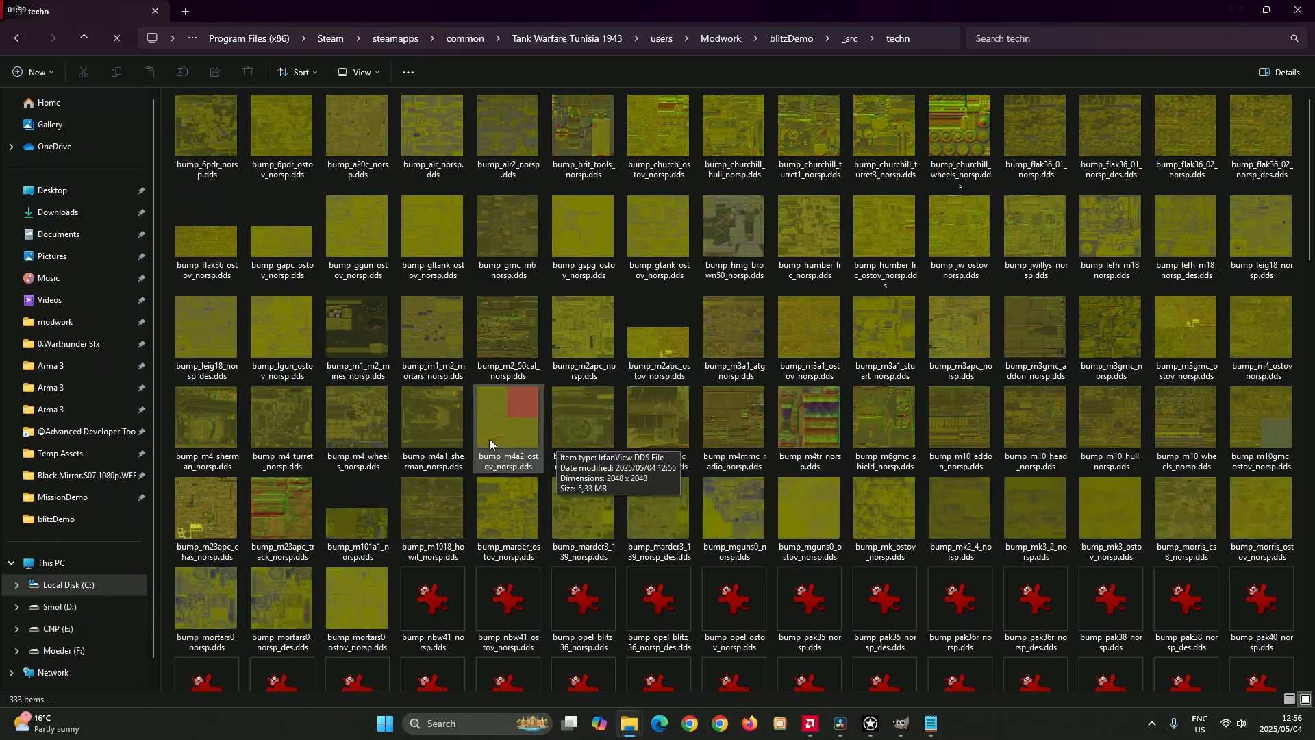
mouse_move(810, 412)
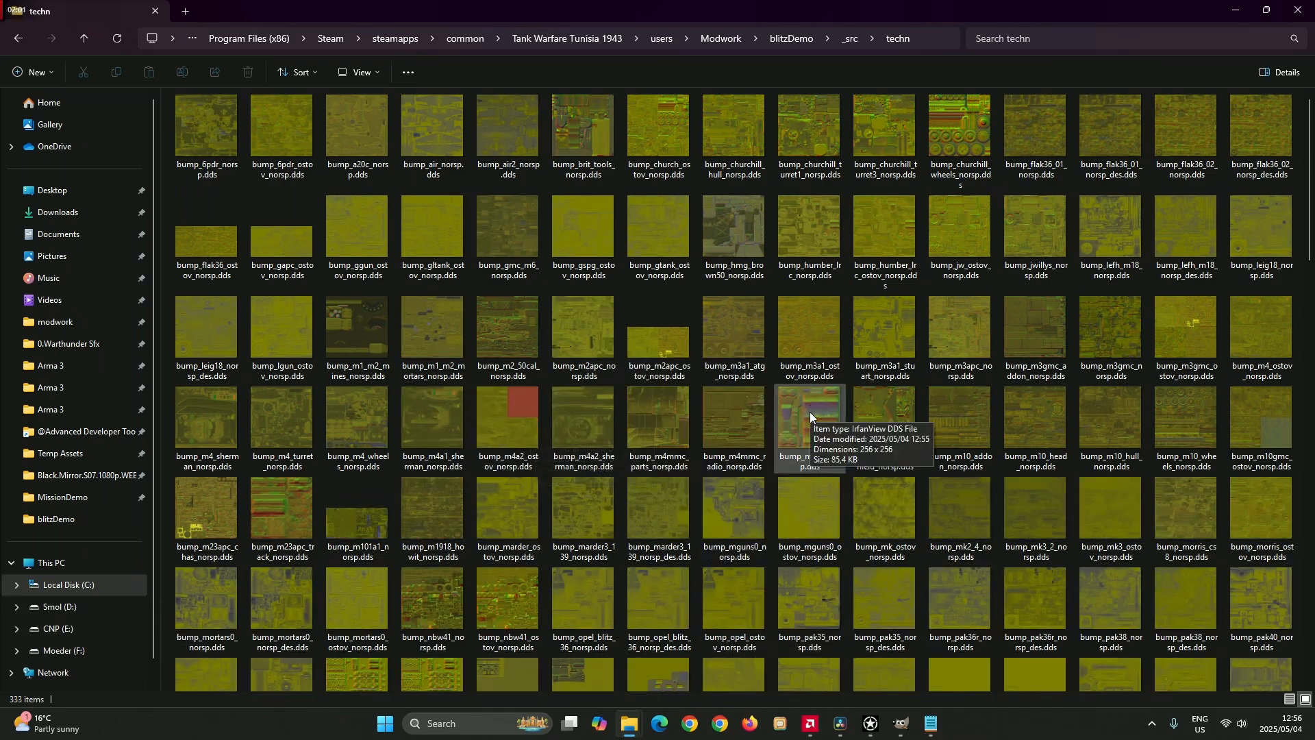
scroll(809, 413, "down", 8)
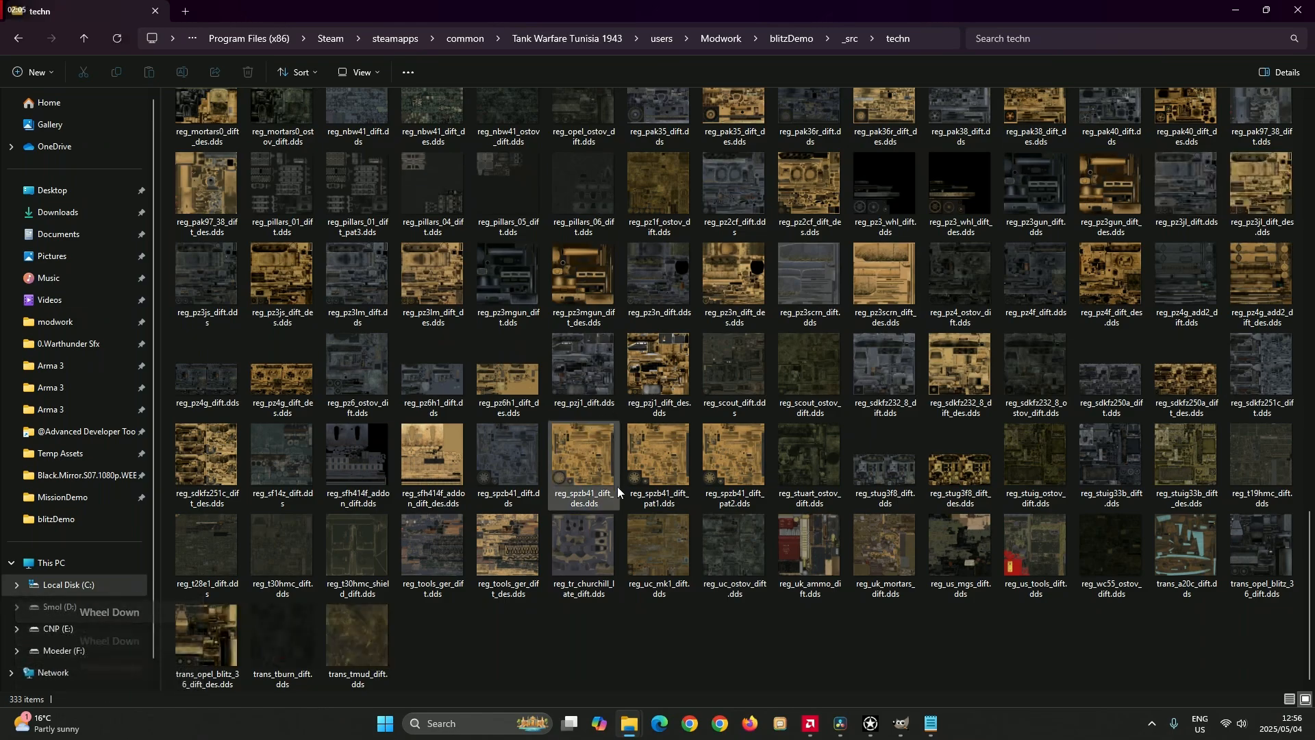
mouse_move(618, 487)
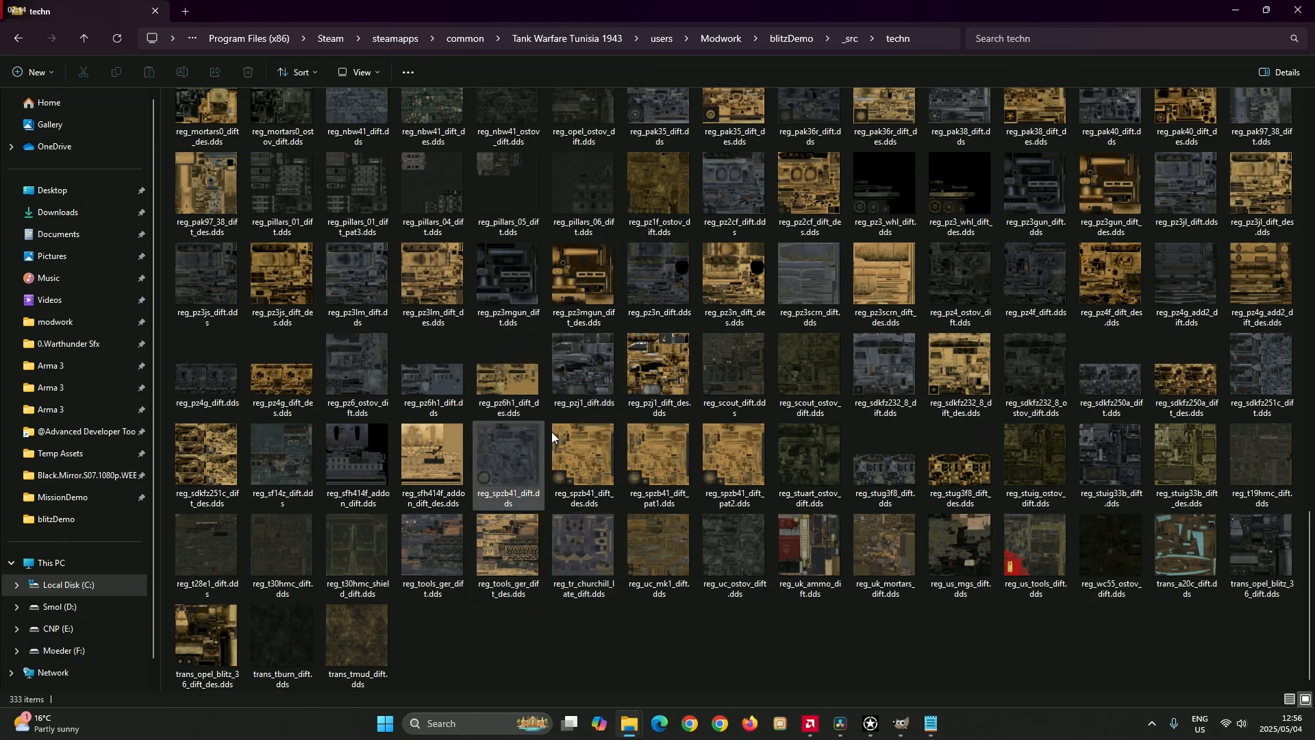
double_click(643, 363)
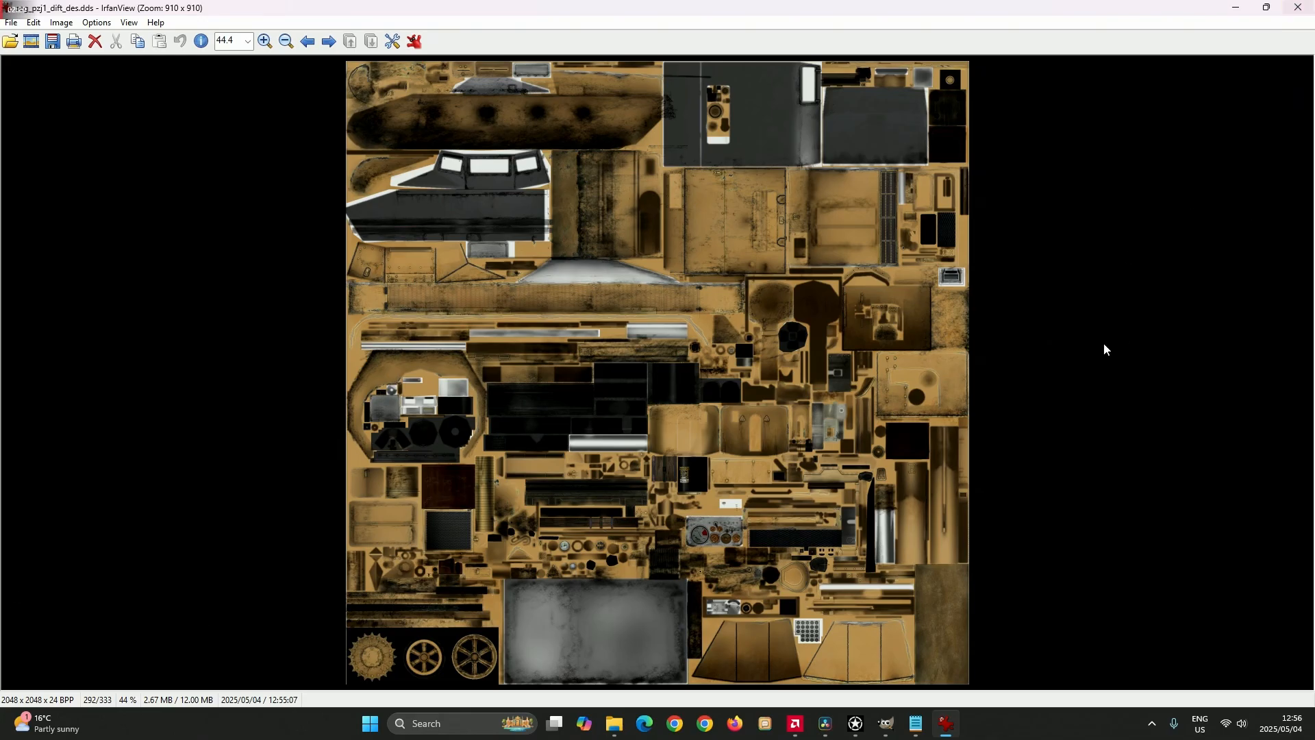
Close the open texture and view the bump_church_ostov_norsp.dds bump map from the start of the techn folder
left_click(1298, 8)
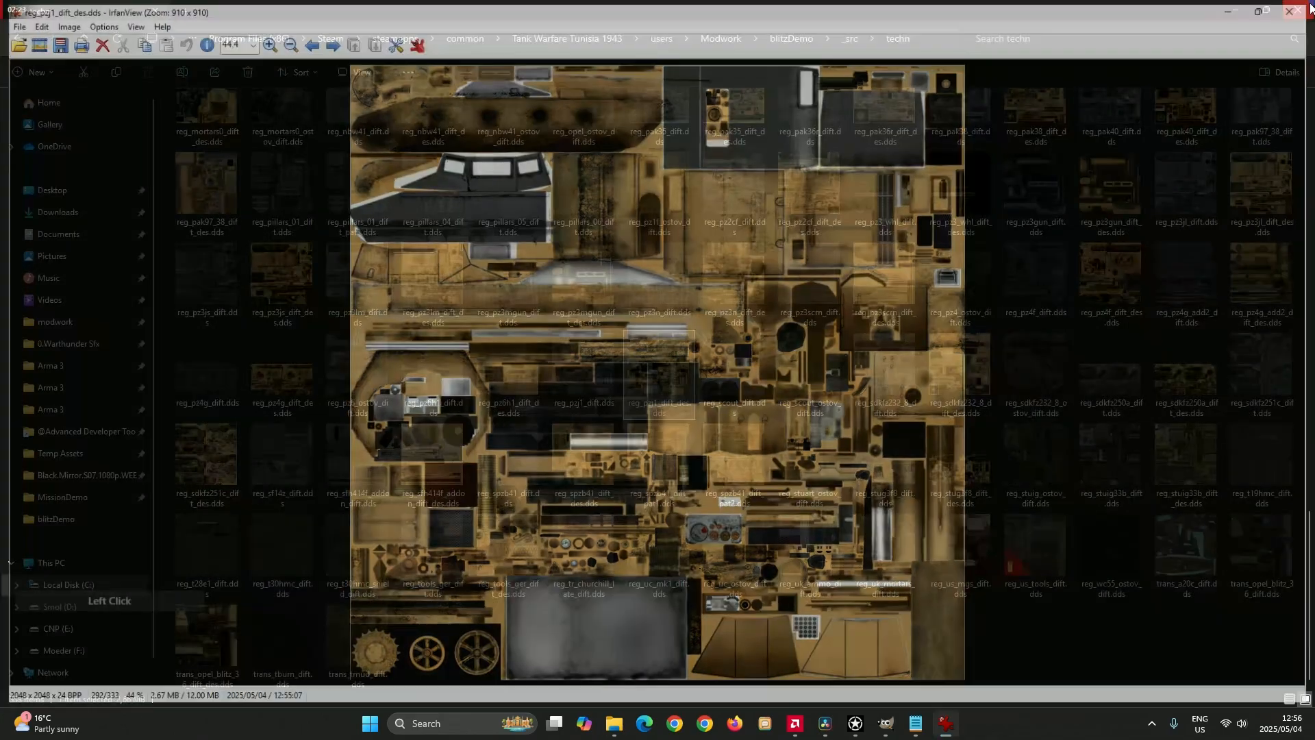
scroll(600, 324, "up", 5)
scroll(603, 318, "up", 4)
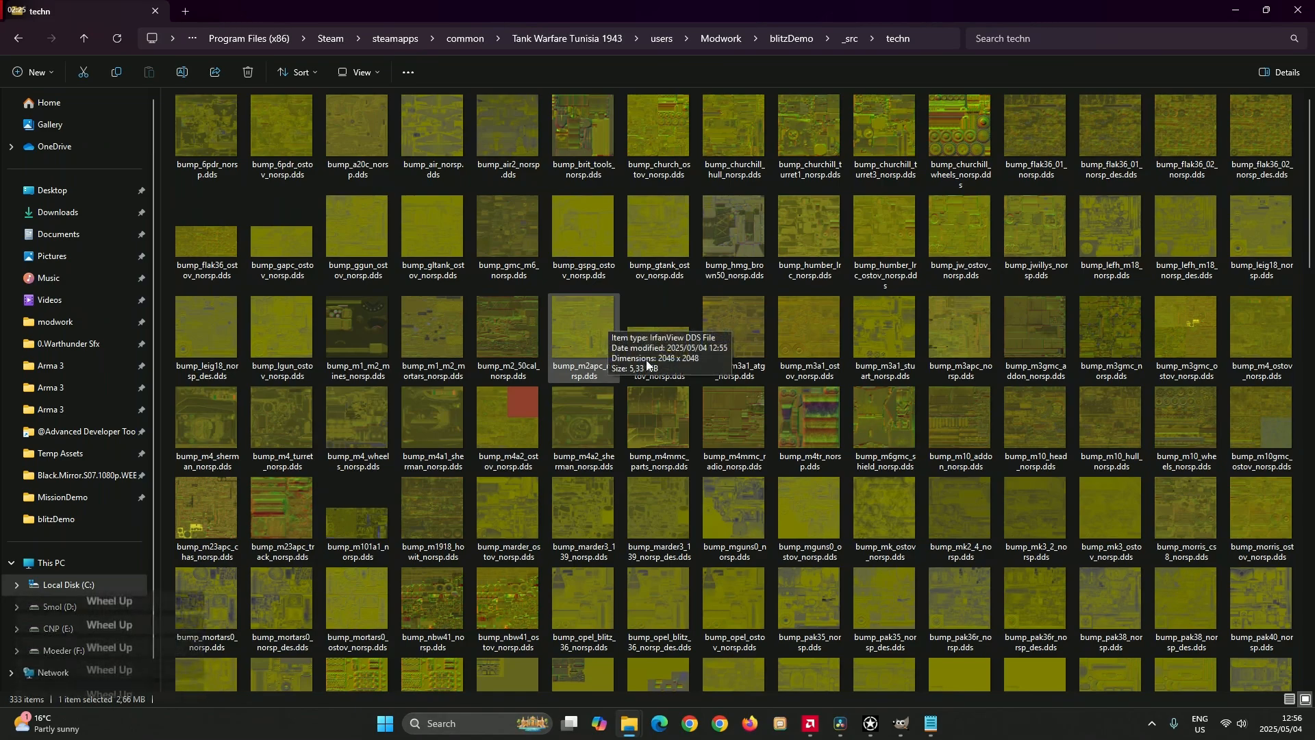
double_click(676, 141)
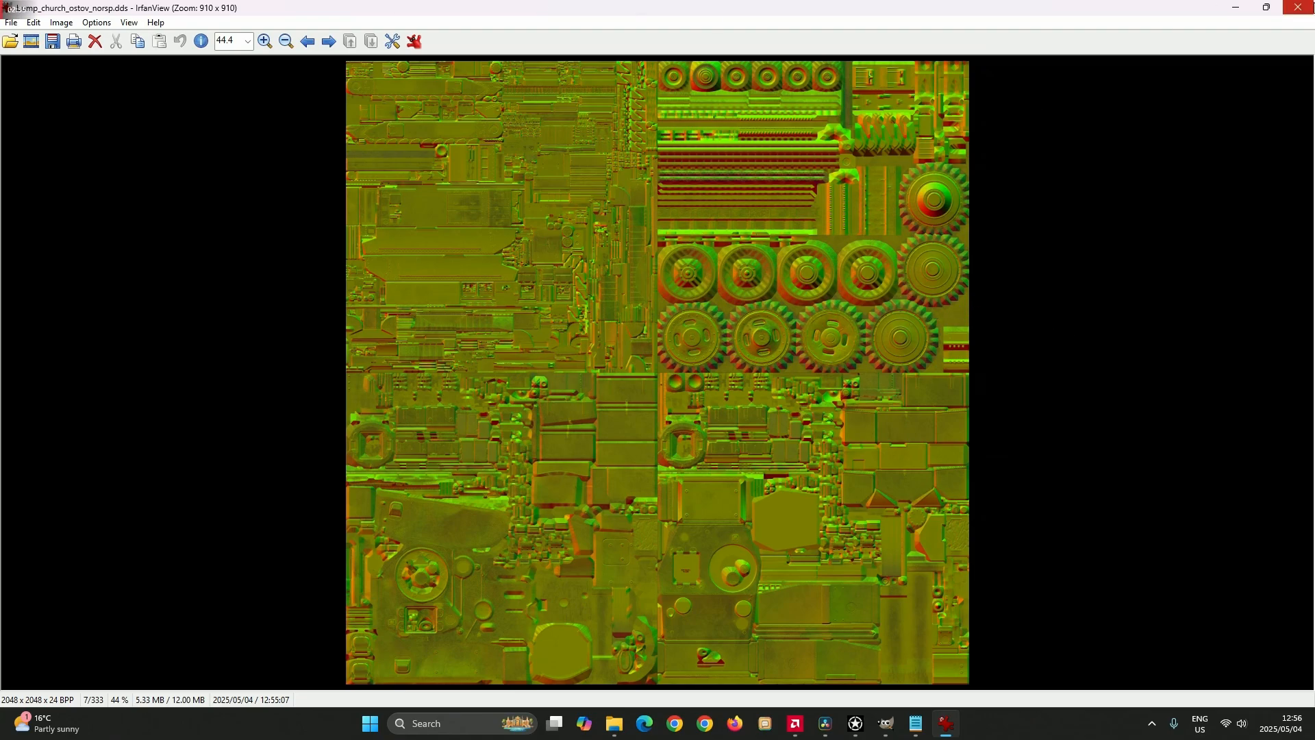
left_click(1298, 7)
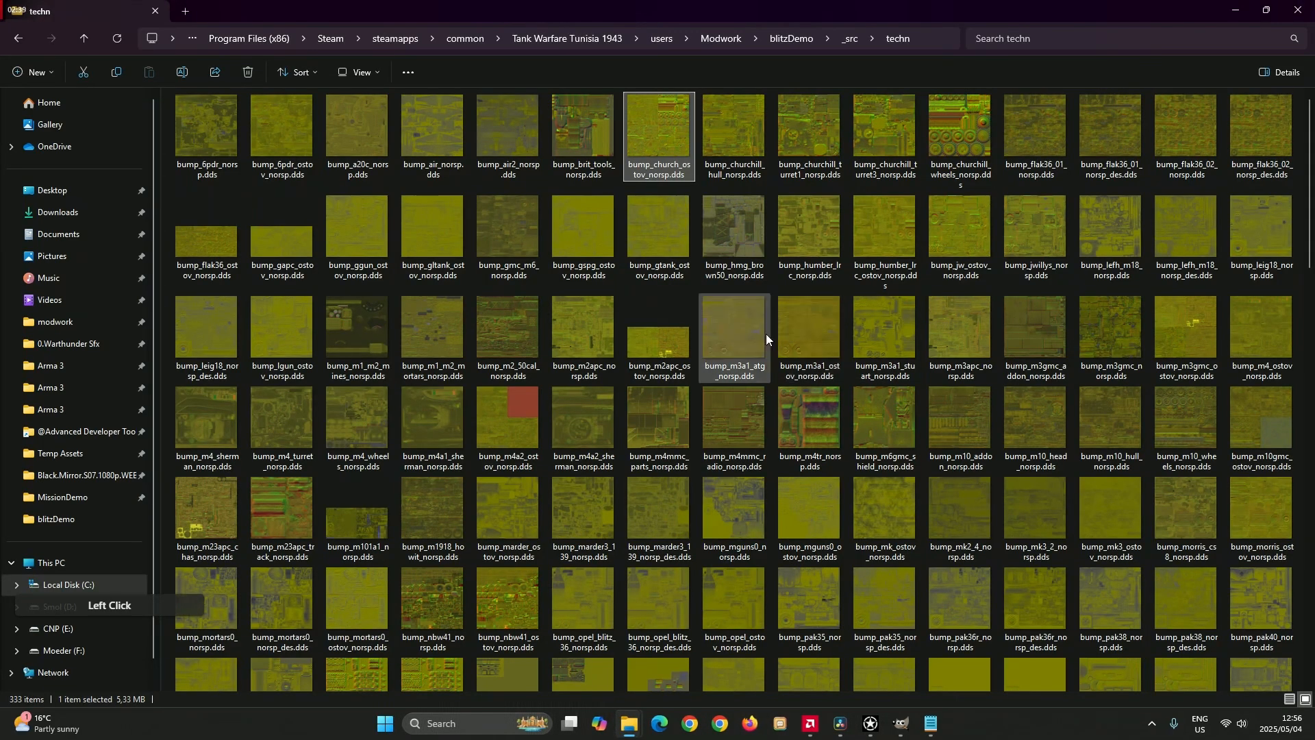
View bump_m3a1_atg_norsp.dds and compare it with the adjacent bump_m3a1_ostov_norsp.dds, closing the image viewer when done
double_click(765, 334)
key("Right")
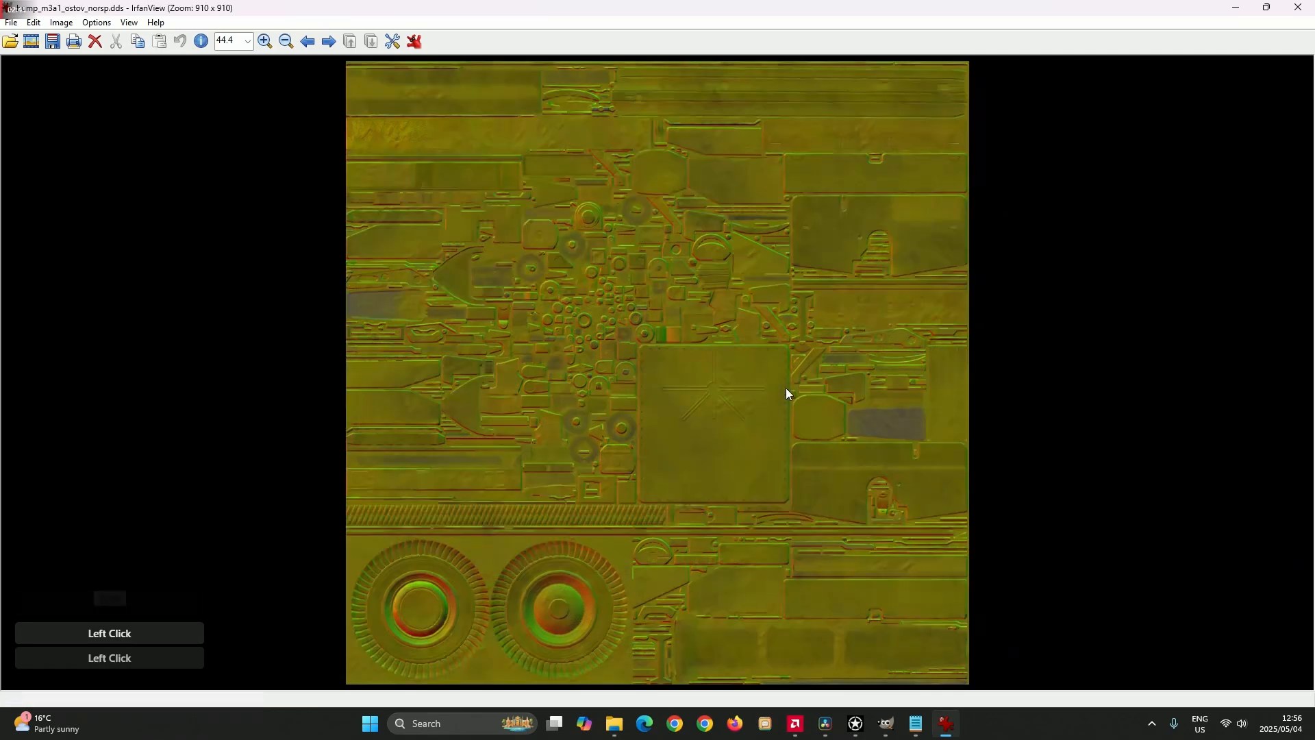
key("Left")
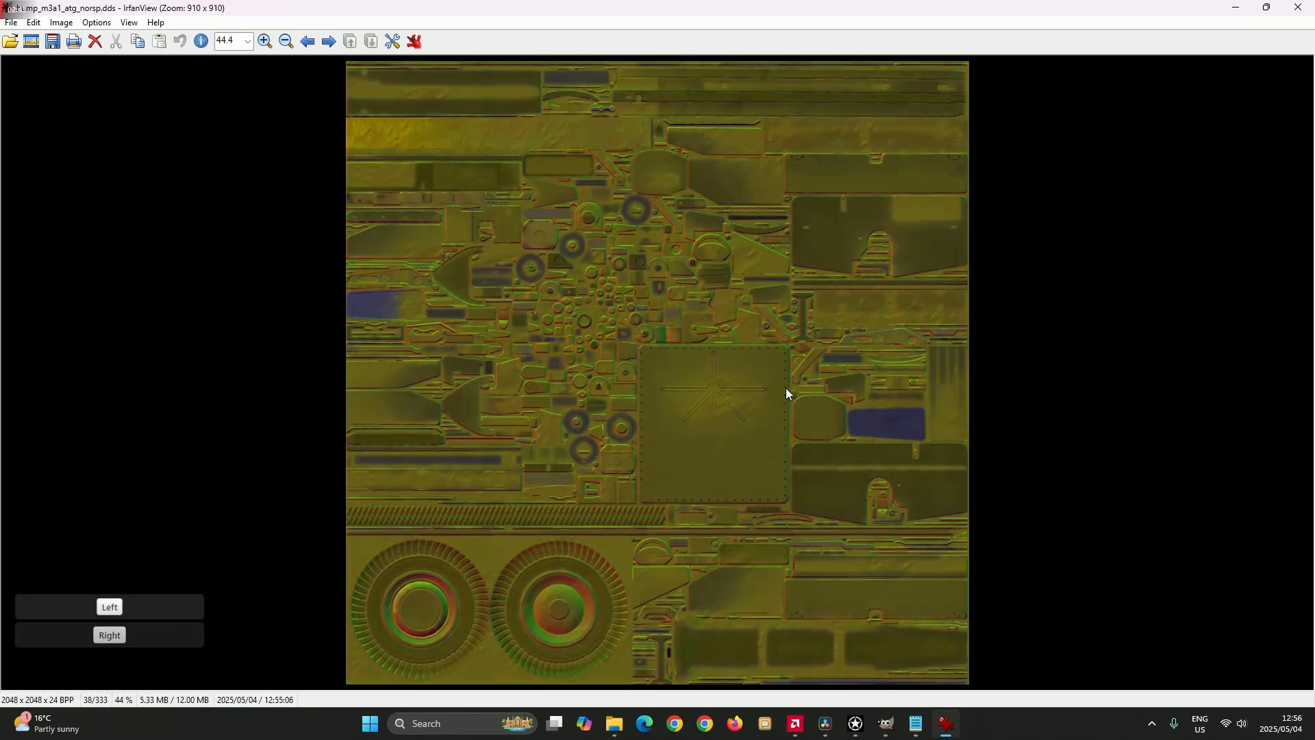
left_click(1298, 8)
View reg_tr_churchill_late_dift.dds and reg_uk_mortars_dift.dds near the end of the techn folder, closing each image after viewing
scroll(765, 418, "down", 5)
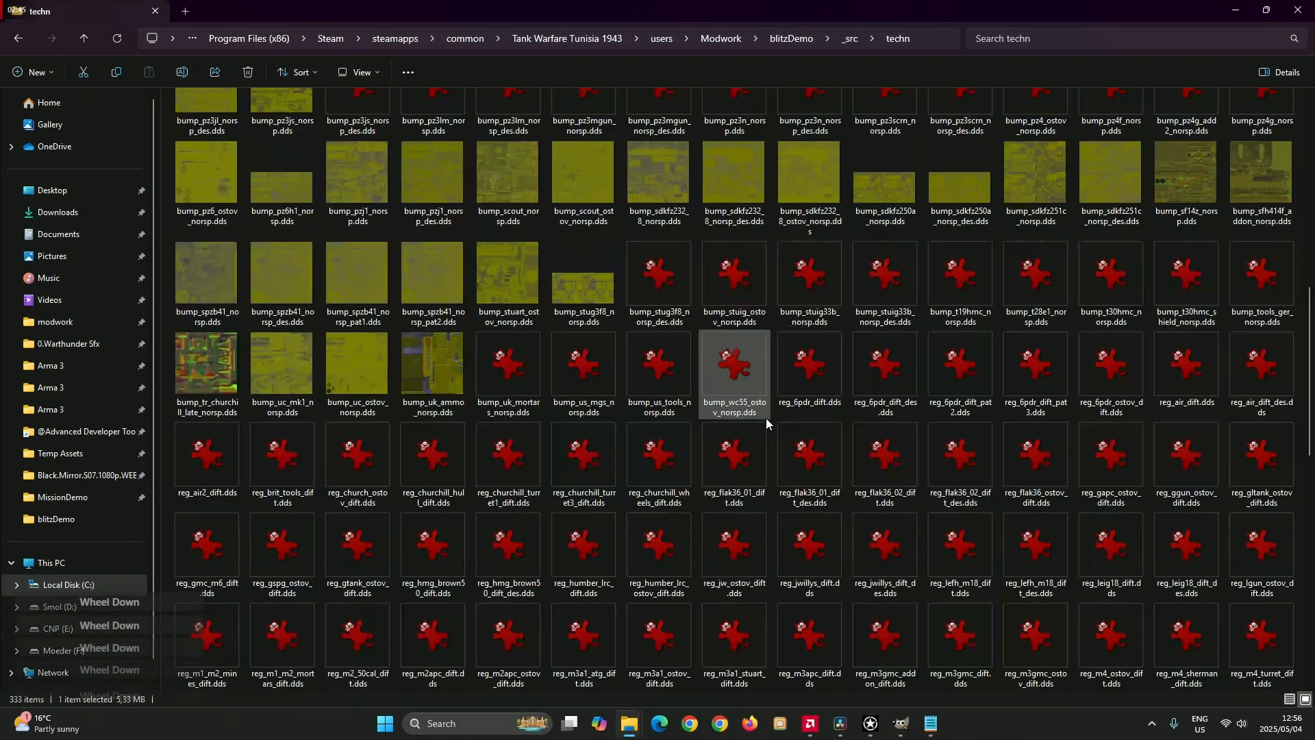
scroll(765, 418, "down", 3)
scroll(609, 471, "down", 6)
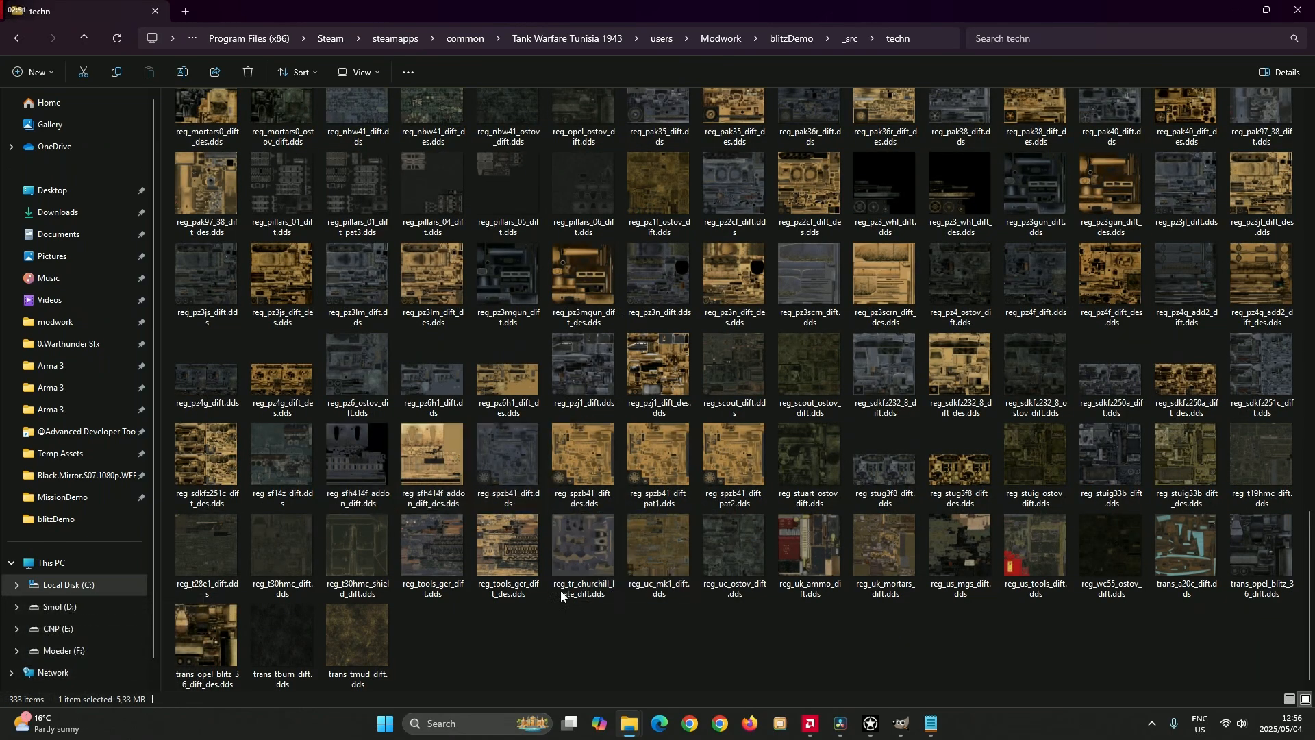
double_click(586, 552)
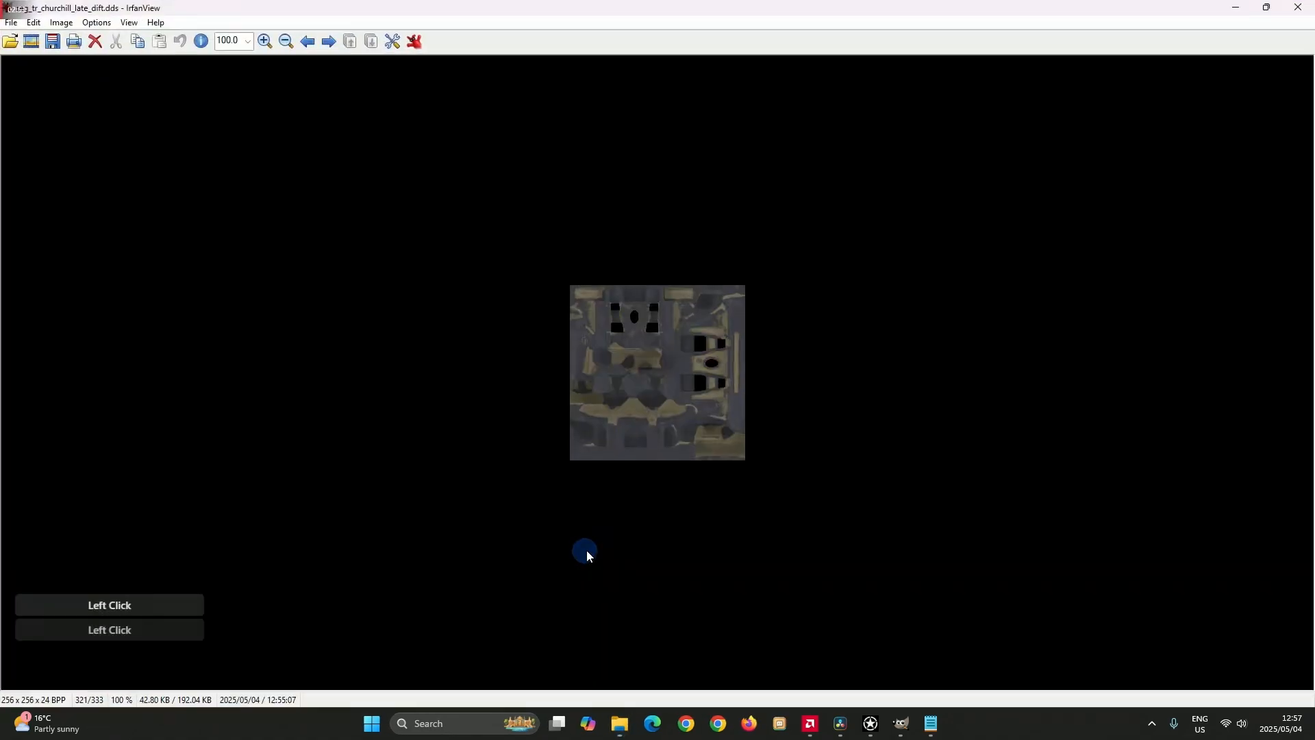
key("Escape")
double_click(888, 558)
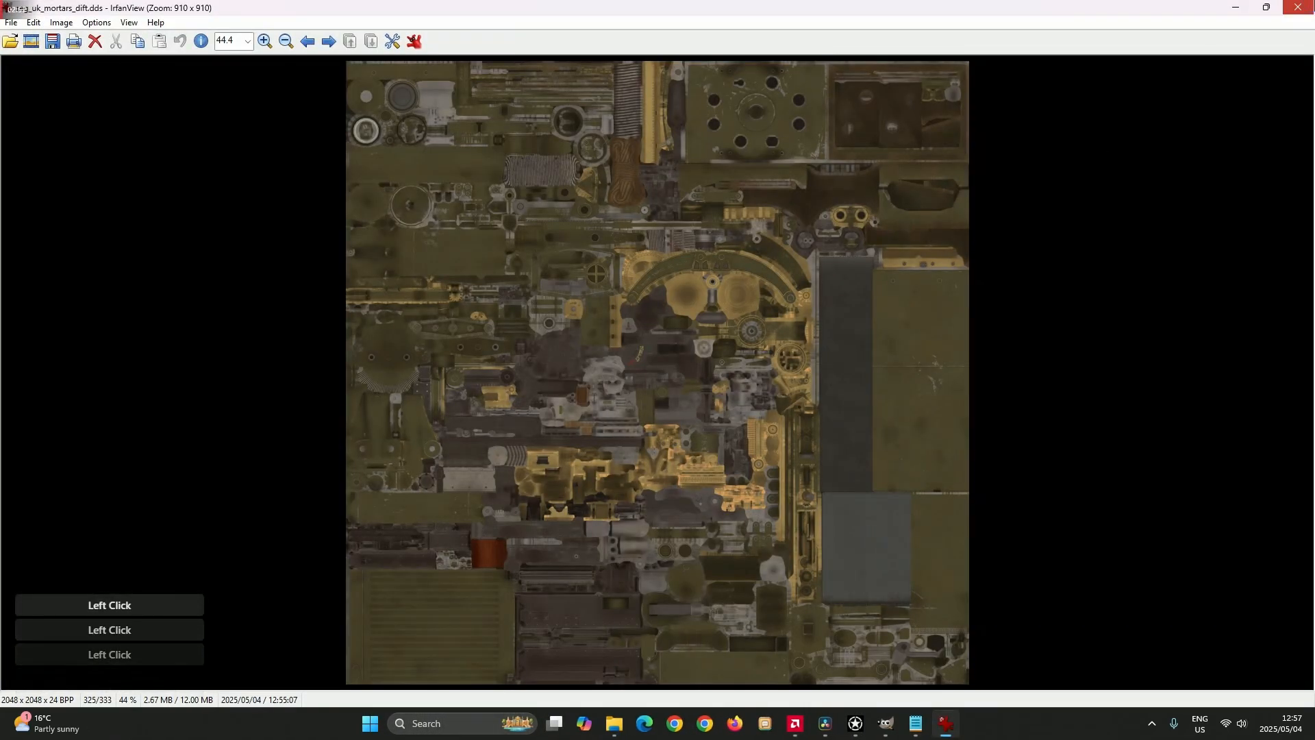
left_click(1297, 8)
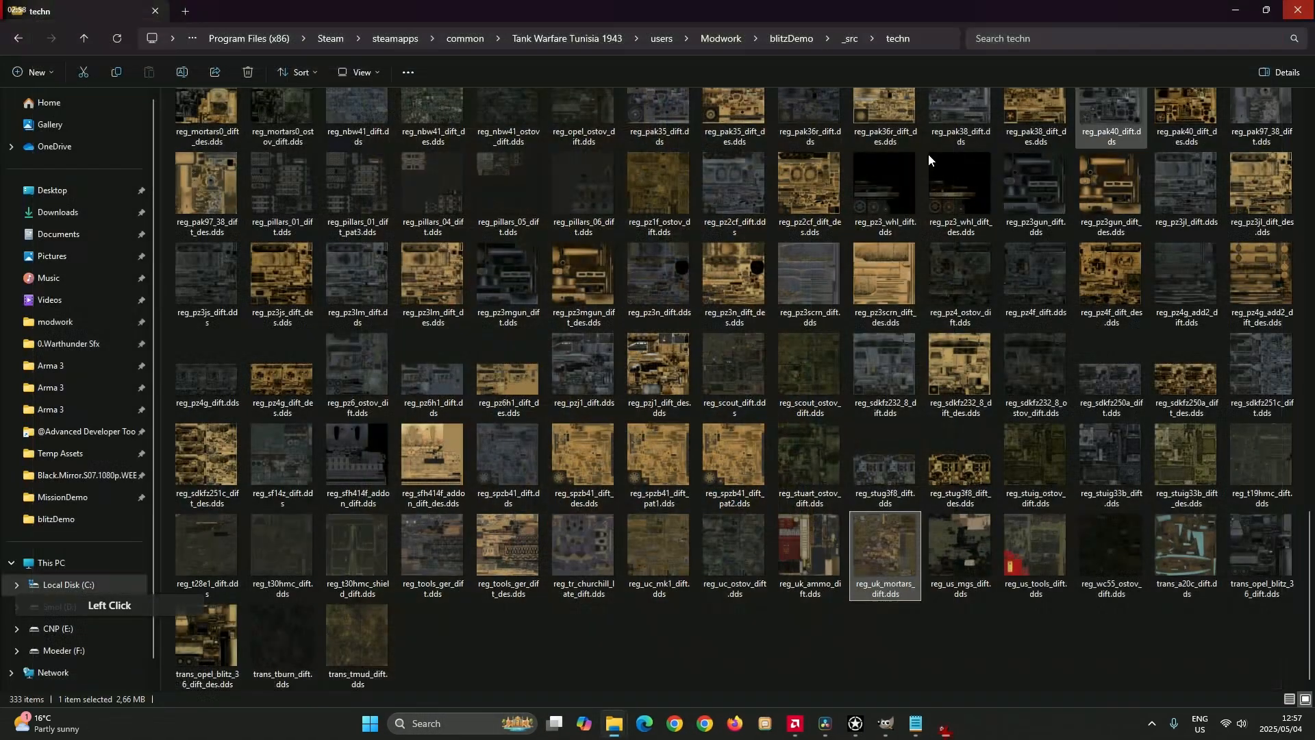
Go back to the blitzDemo folder and view the modified trans_opel_blitz_36_dift_des.dds texture, closing it after viewing
left_click(91, 39)
left_click(92, 37)
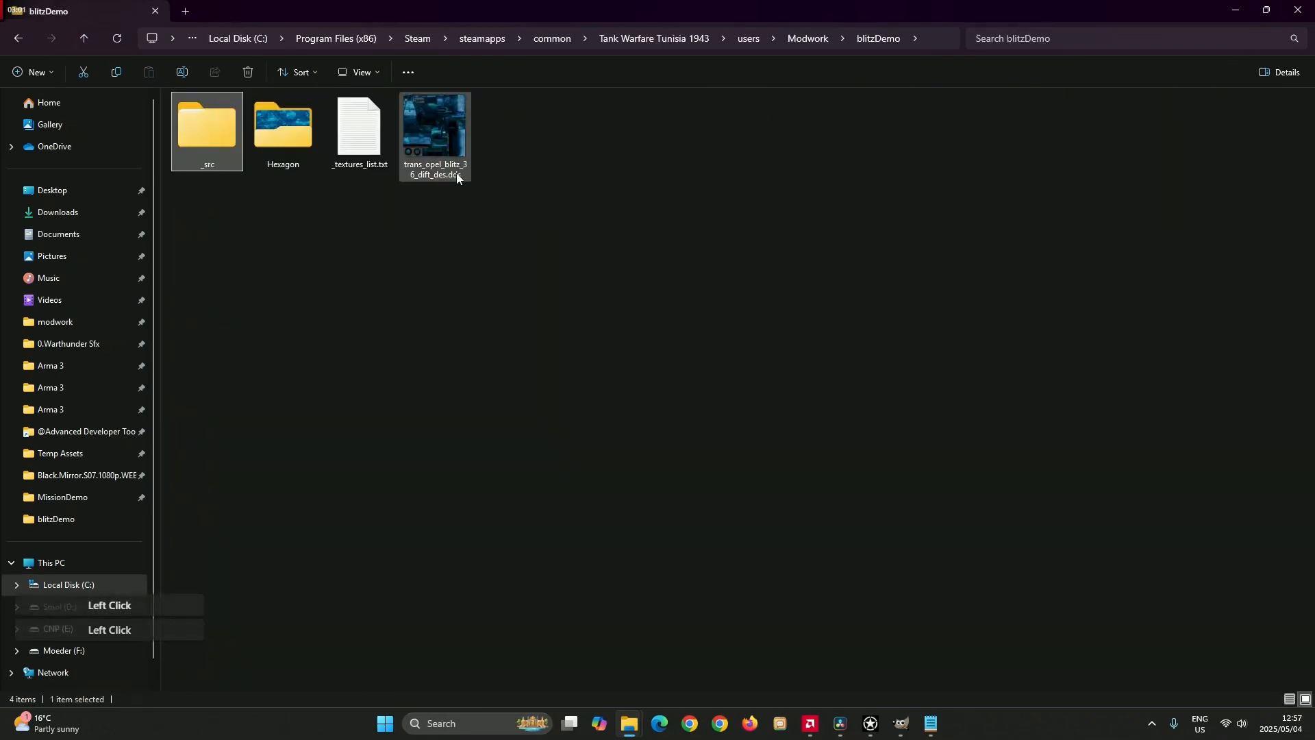
double_click(454, 174)
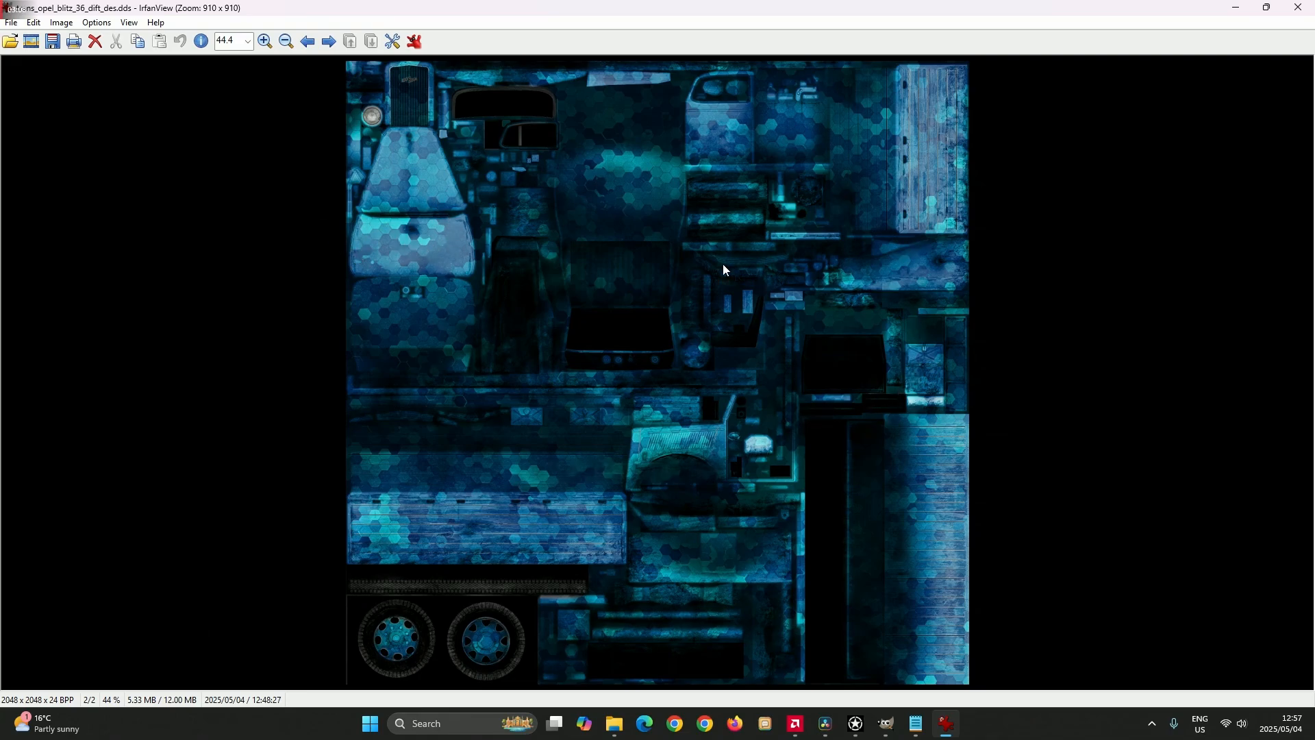
left_click(1298, 7)
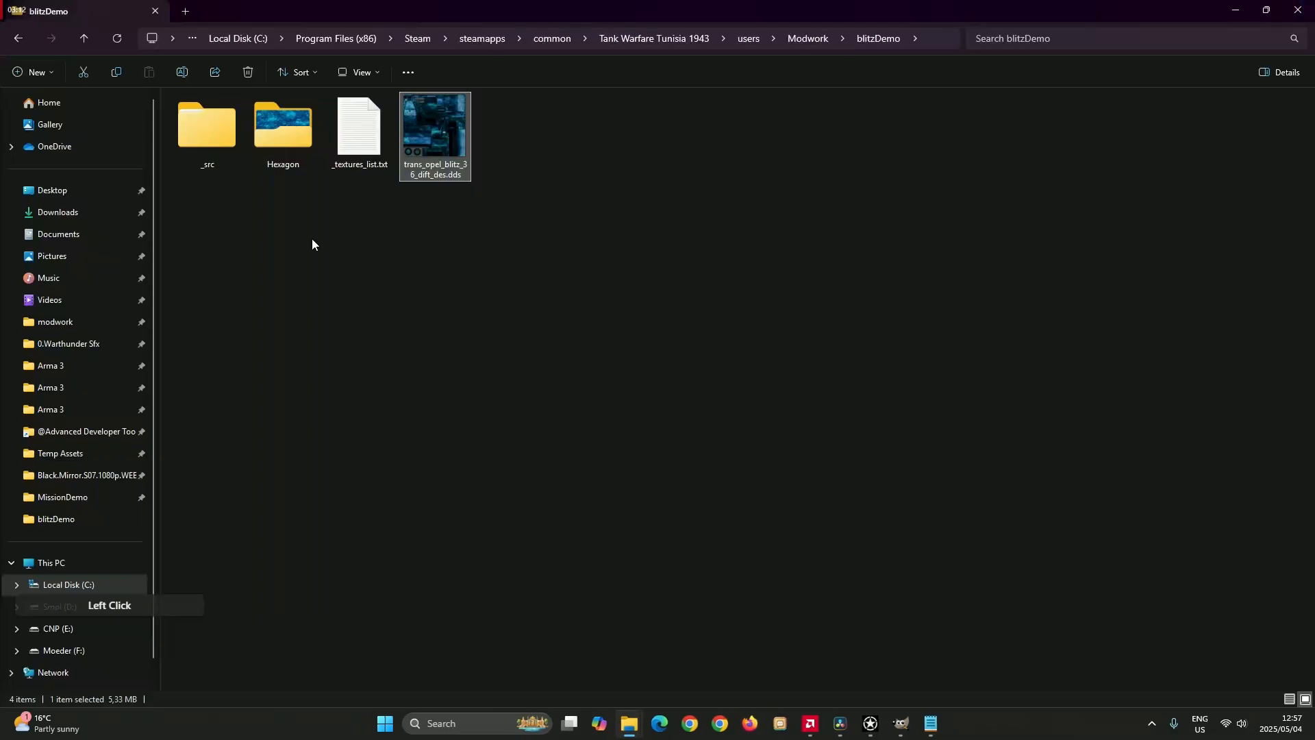
left_click(310, 239)
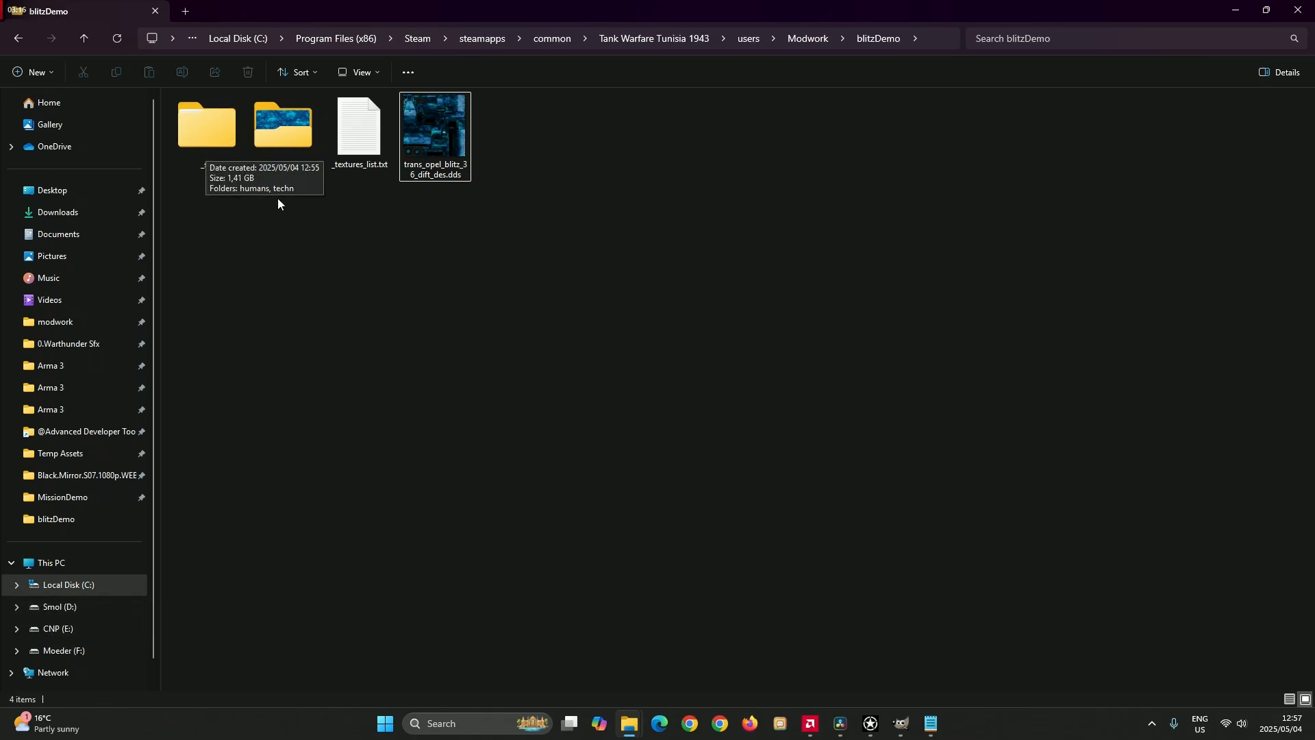
left_click(281, 228)
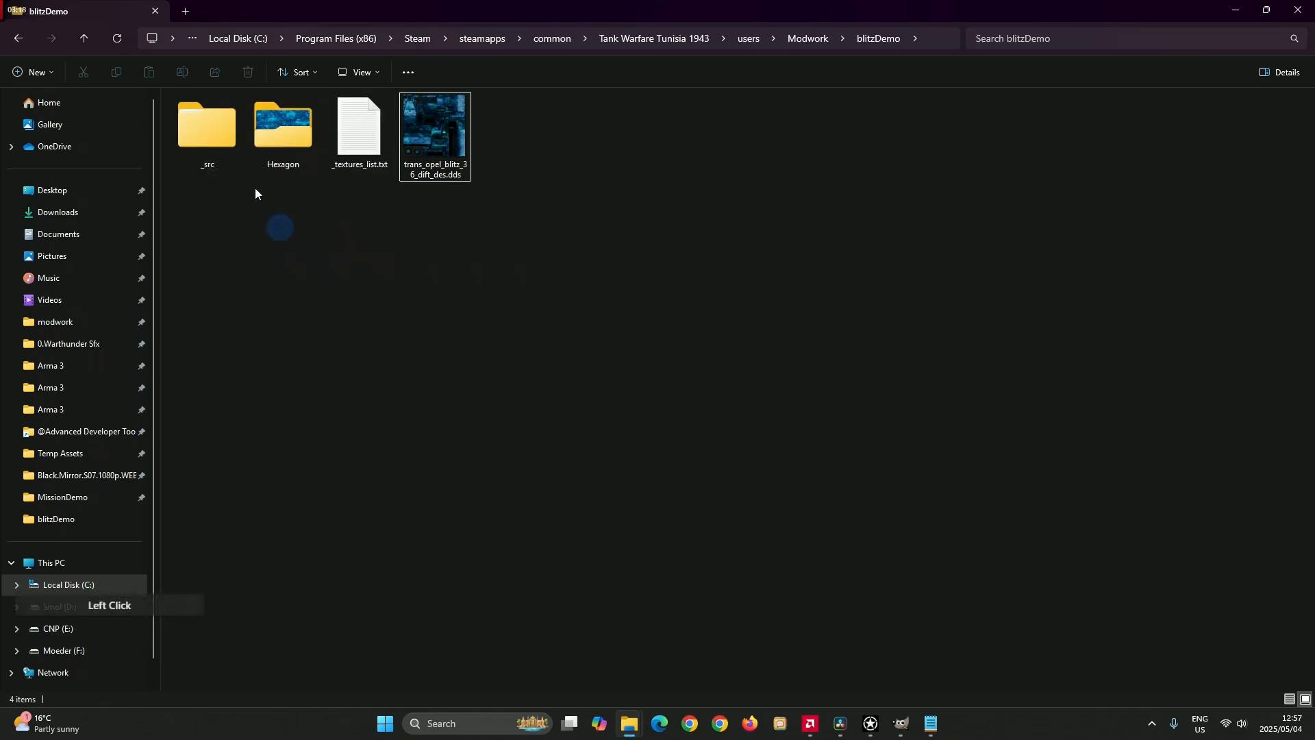
Delete the _src folder and _textures_list.txt from the blitzDemo folder
left_click(216, 138)
left_click(361, 137, "ctrl")
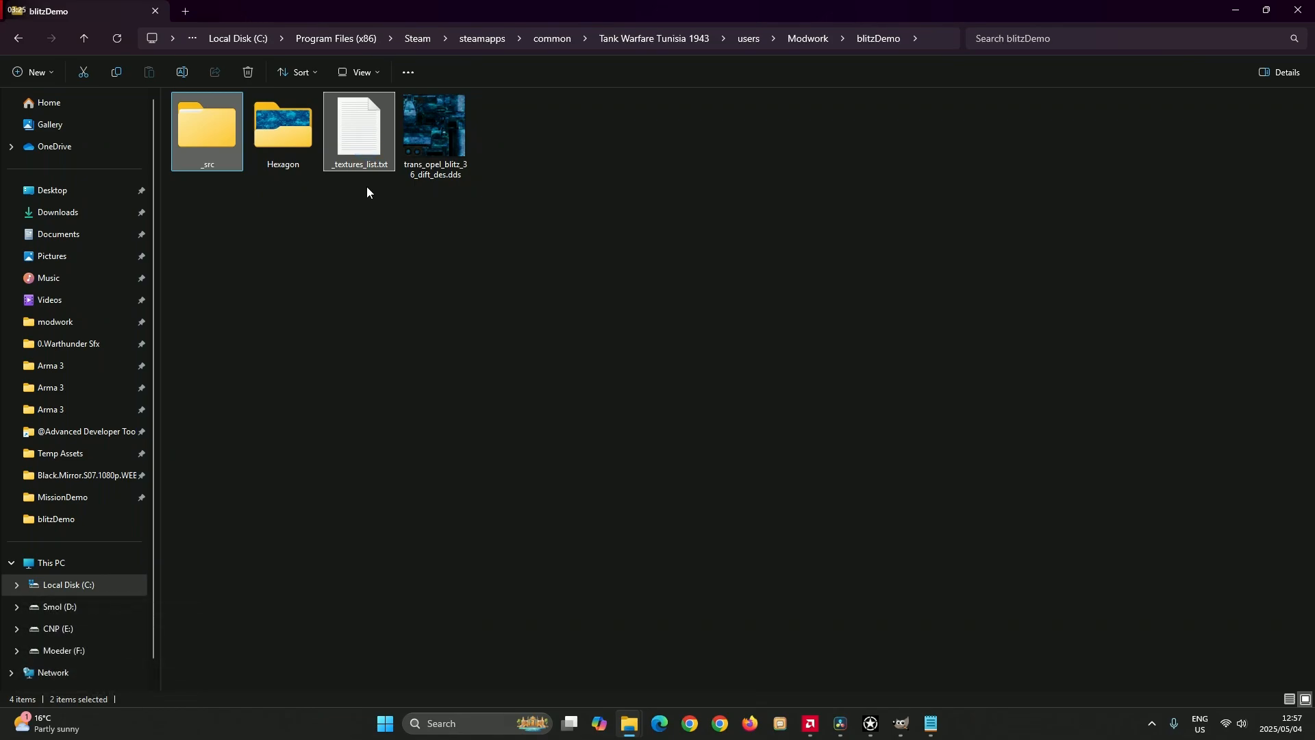
left_click(424, 144)
left_click(464, 278)
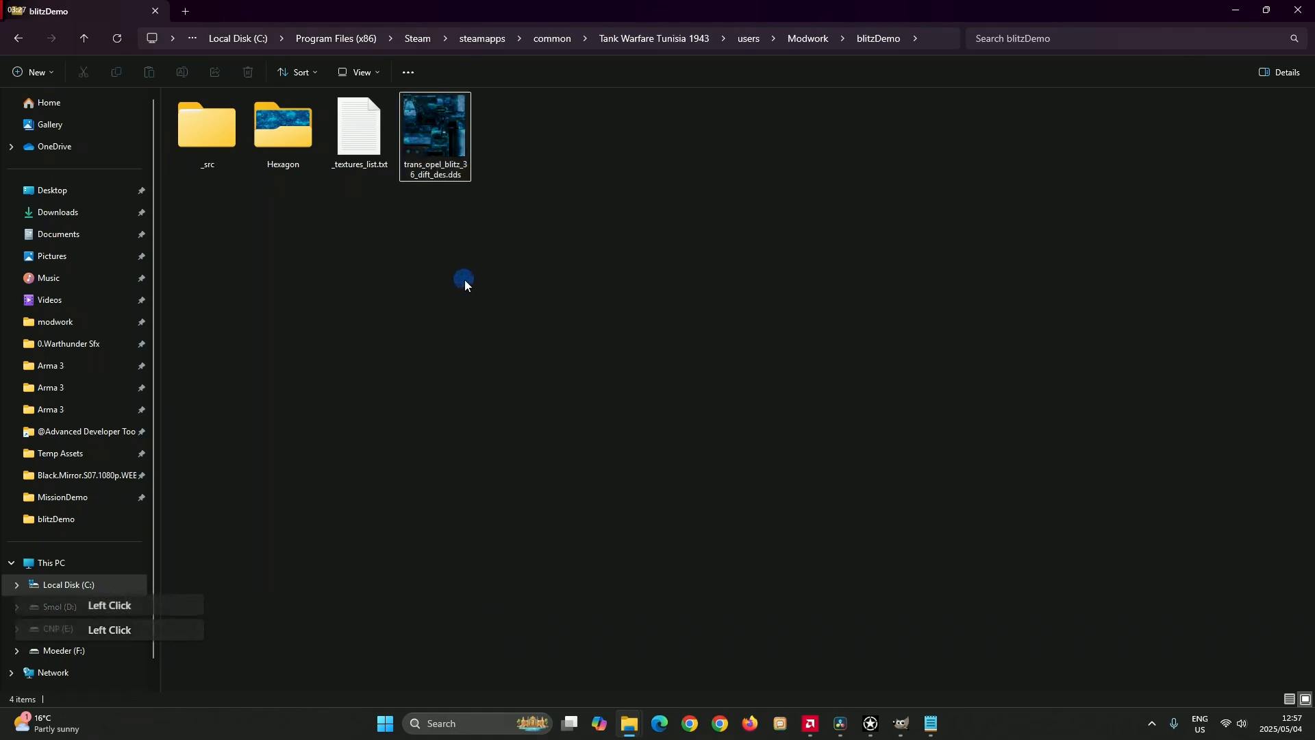
left_click(209, 127)
left_click(363, 134, "ctrl")
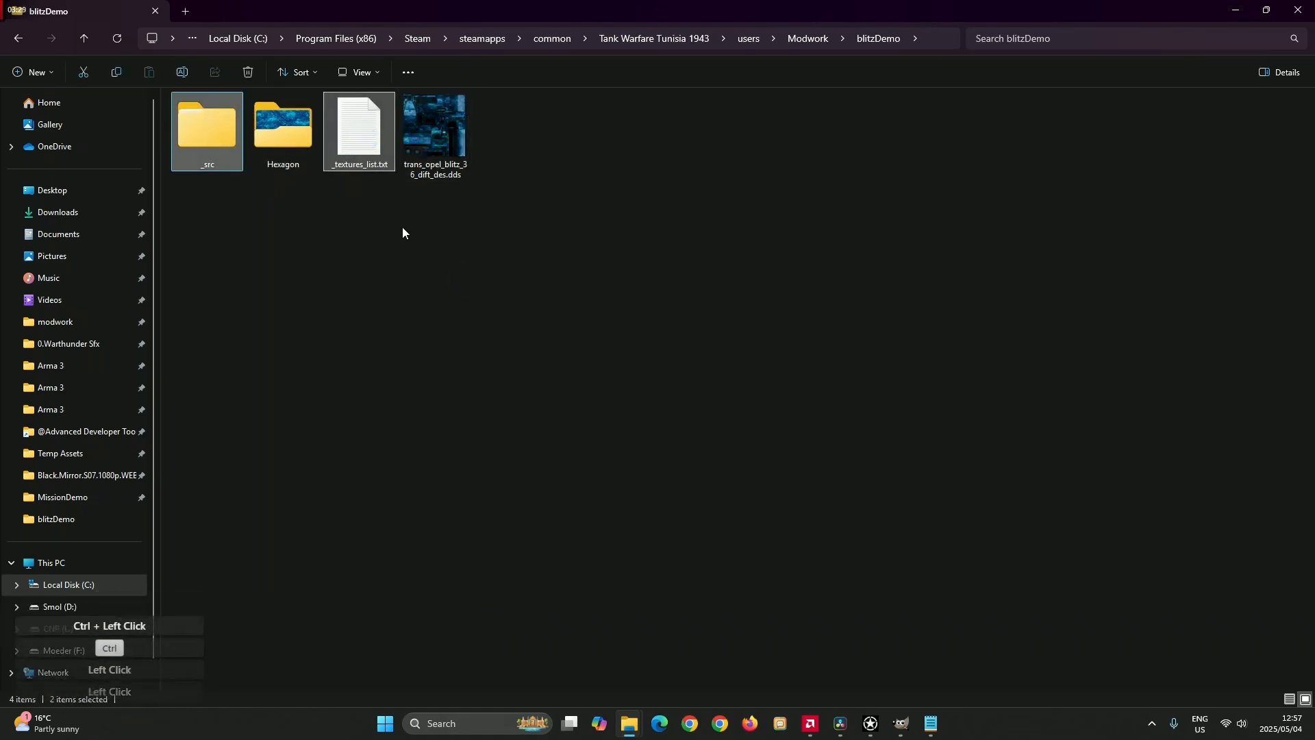
key("Delete")
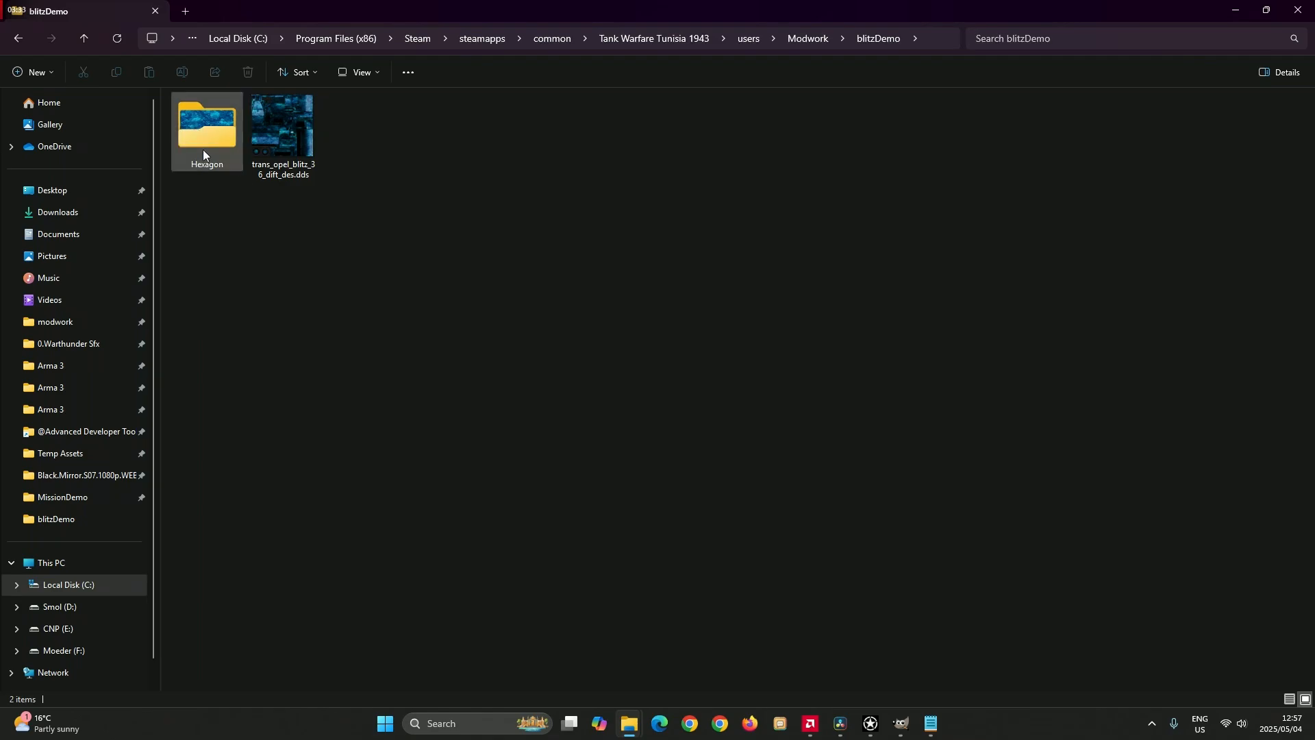
Switch to GIMP and start exporting the hexagon texture to blitzDemo as trans_opel_blitz_36_dift_des.dds, replacing the existing file
left_click(293, 170)
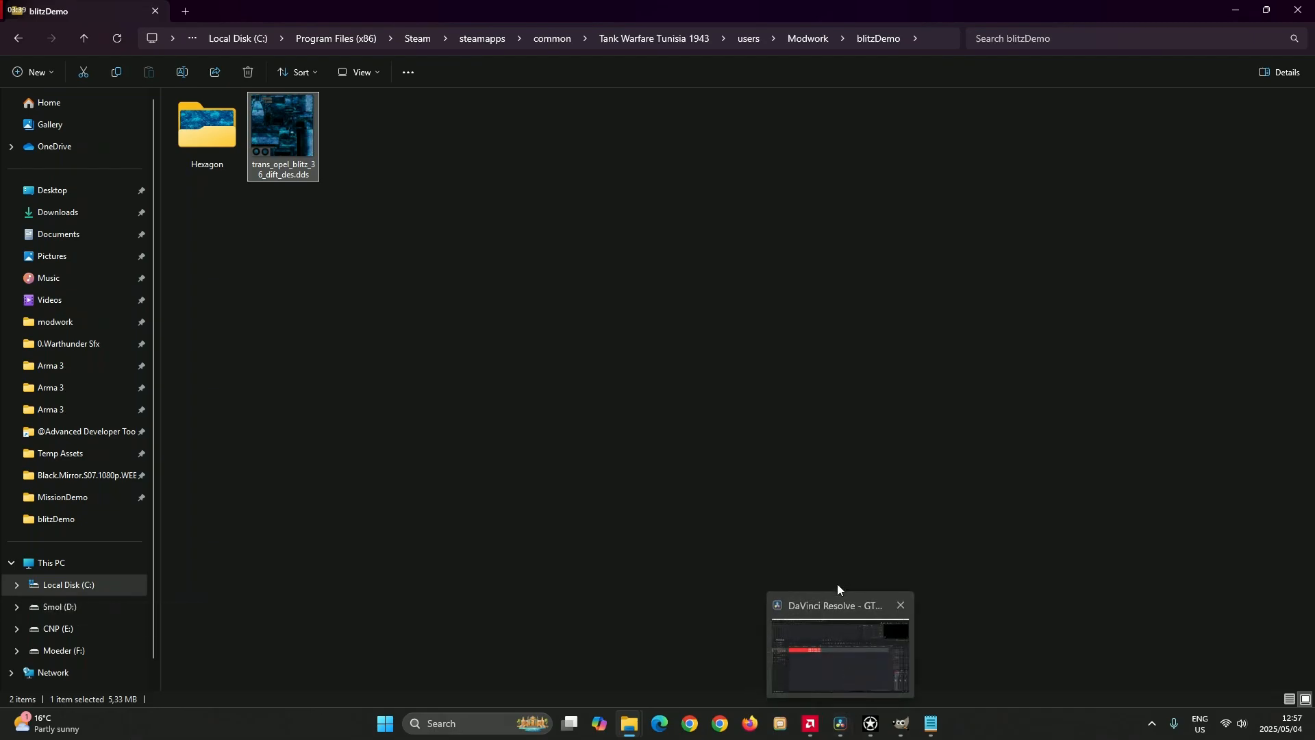
left_click(901, 724)
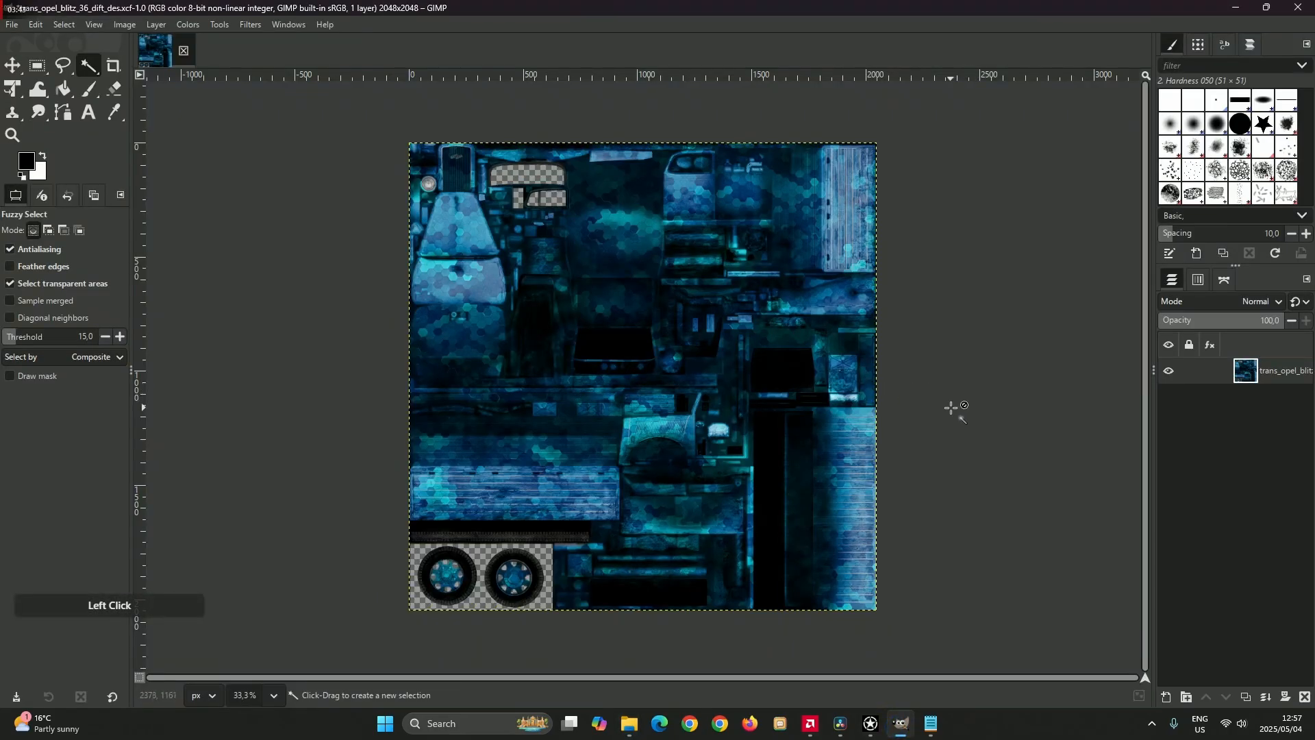
left_click(13, 28)
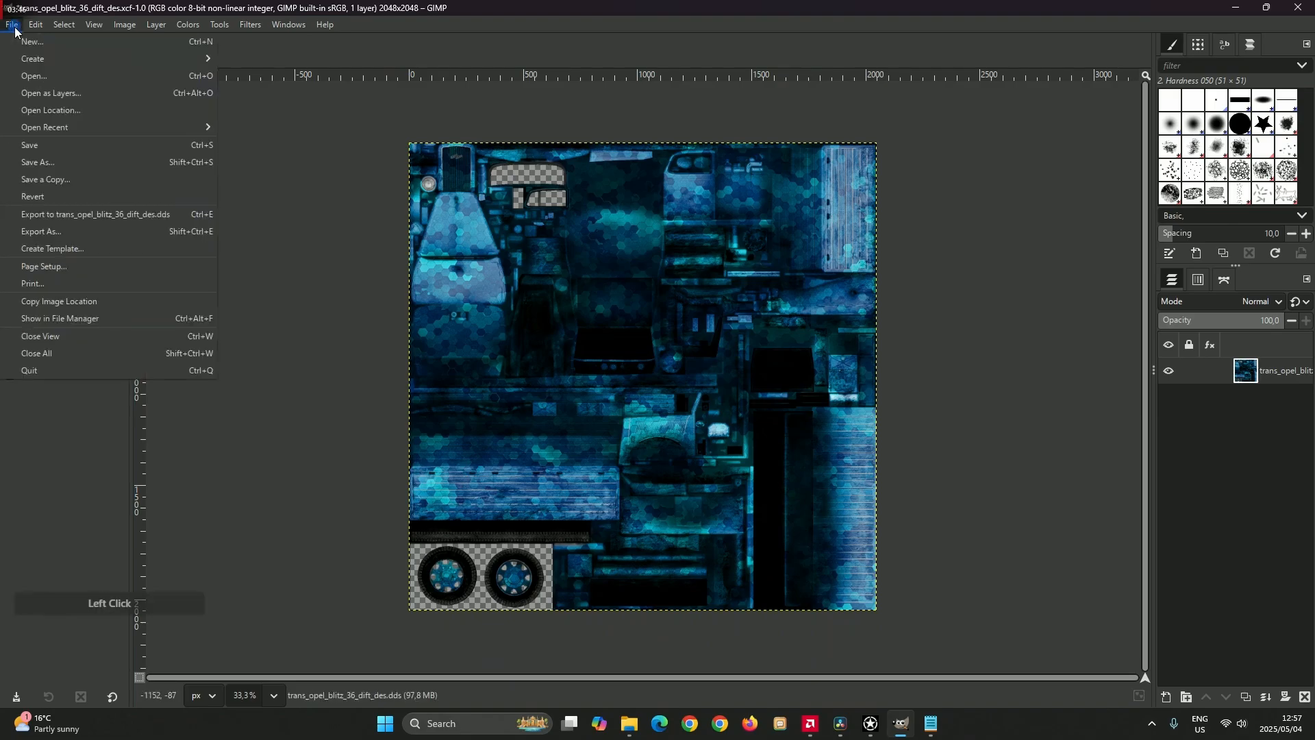
left_click(59, 239)
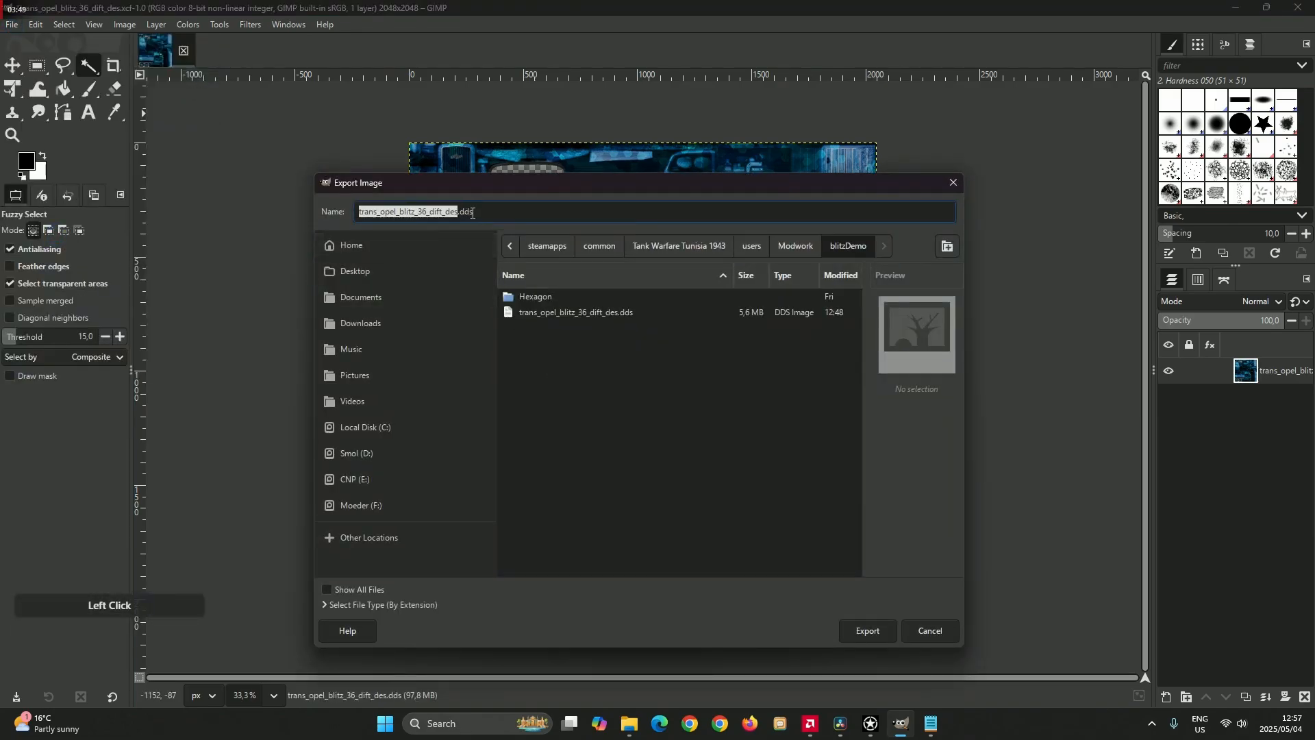
left_click(870, 630)
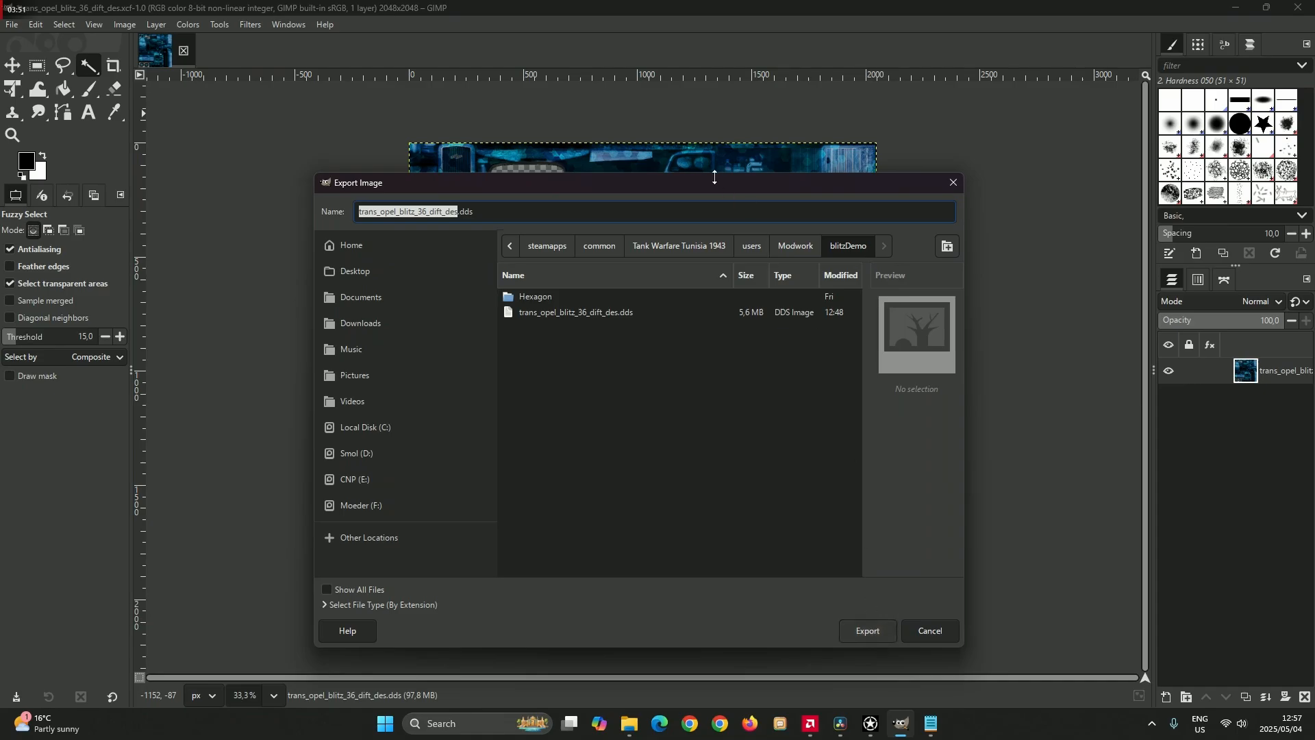
mouse_move(688, 190)
left_mouse_down()
mouse_move(661, 642)
mouse_move(643, 575)
mouse_move(688, 168)
left_mouse_up()
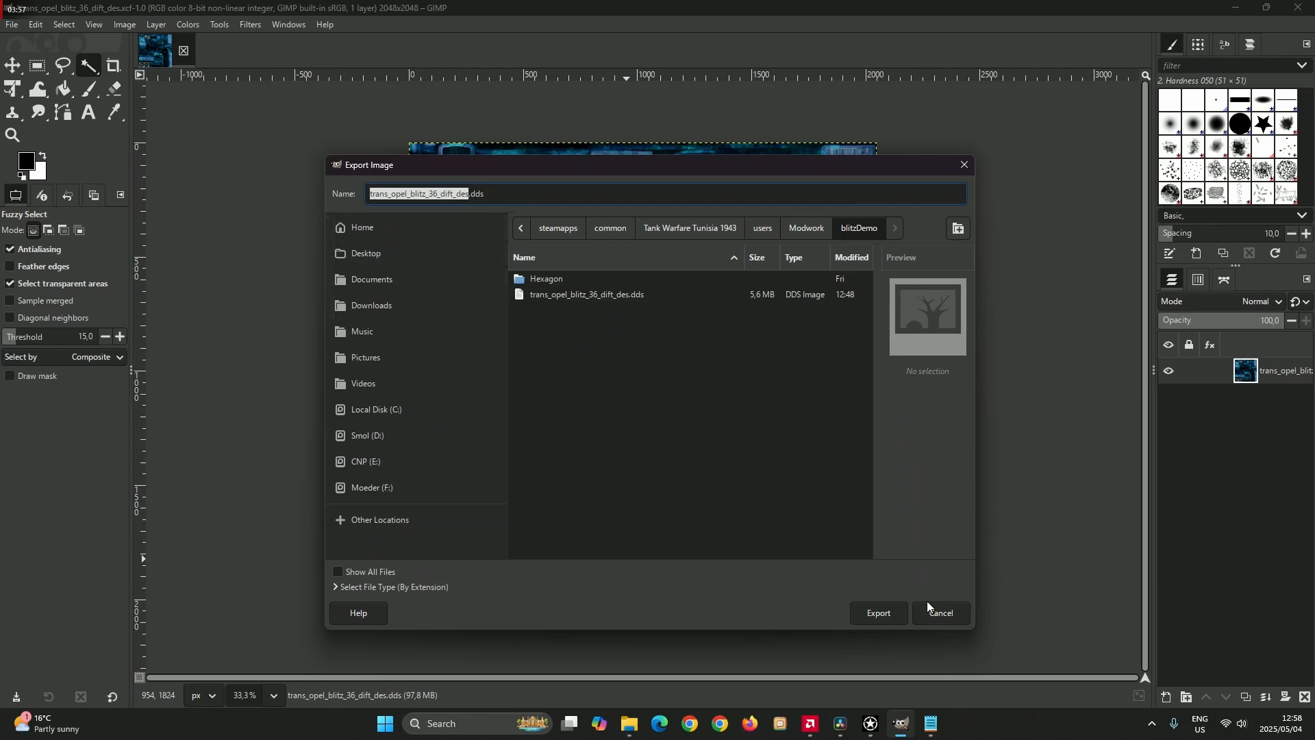
left_click(870, 618)
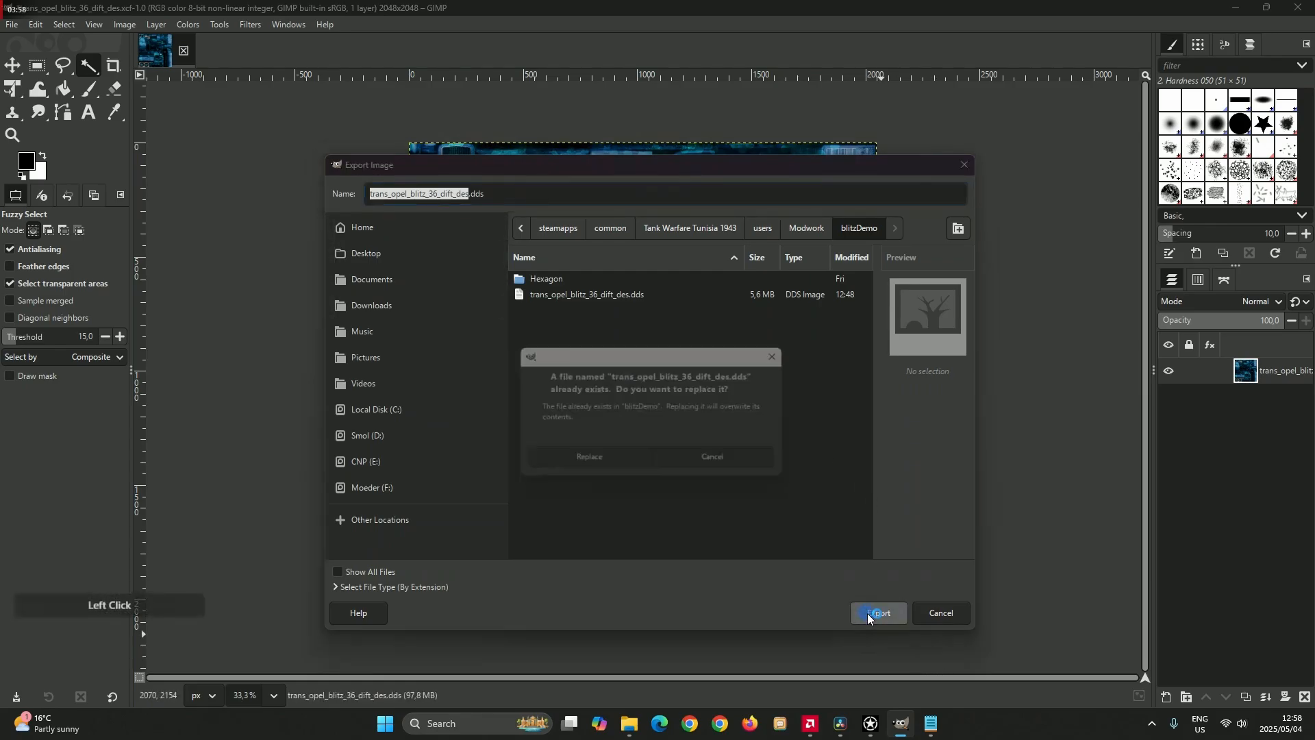
left_click(592, 462)
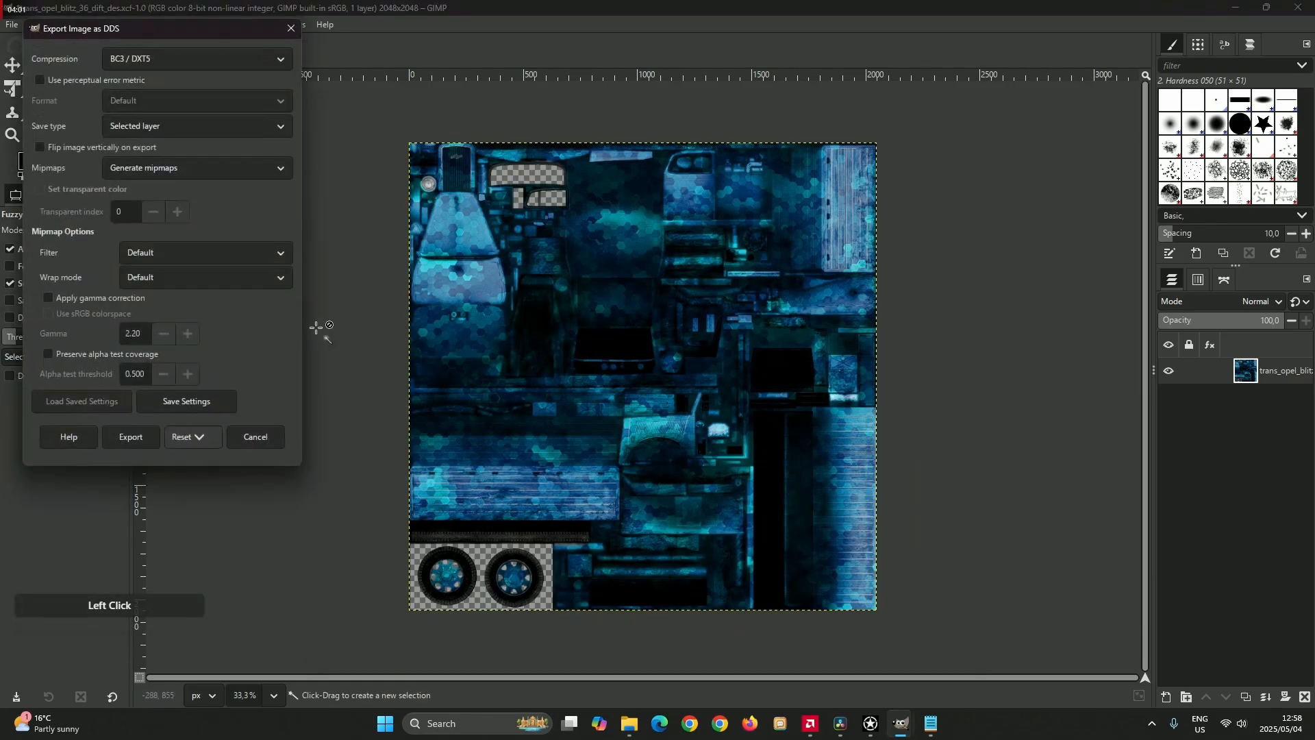
Export the DDS with BC3 / DXT5 compression and generated mipmaps, and return to the blitzDemo folder in File Explorer
left_click(333, 193)
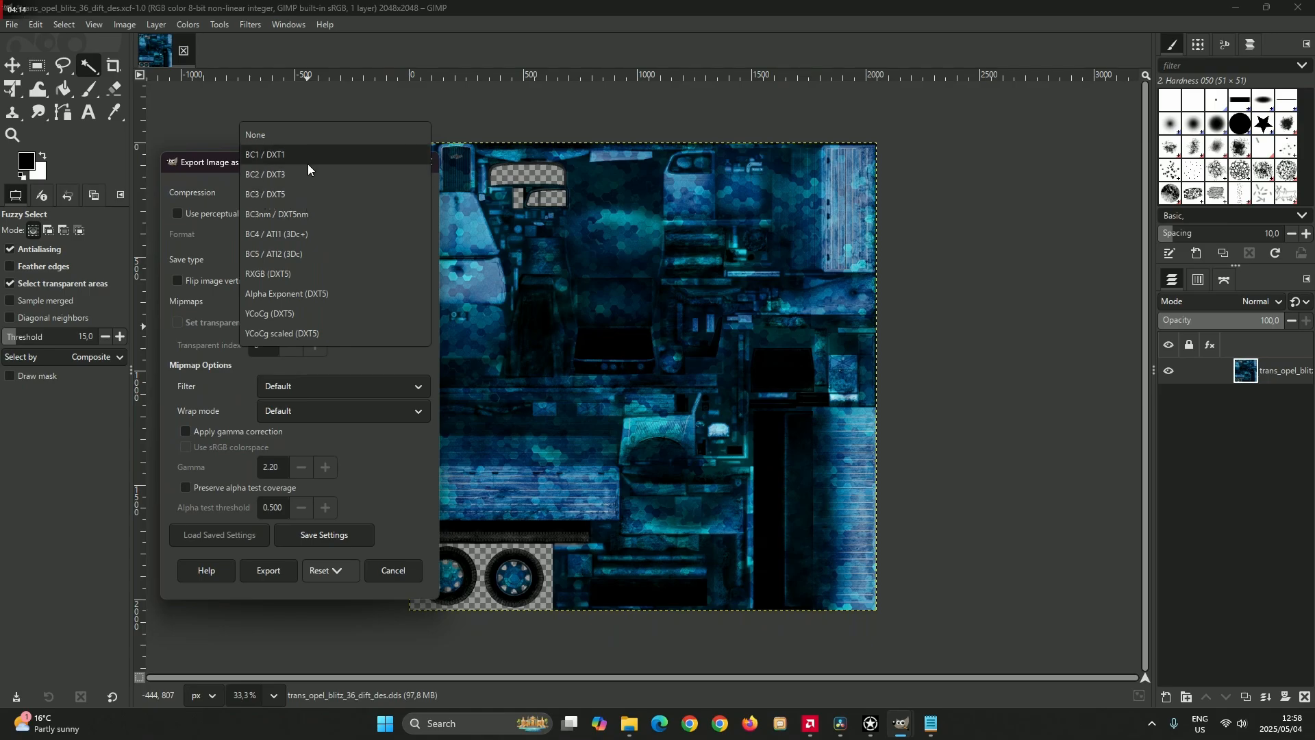
left_click(330, 197)
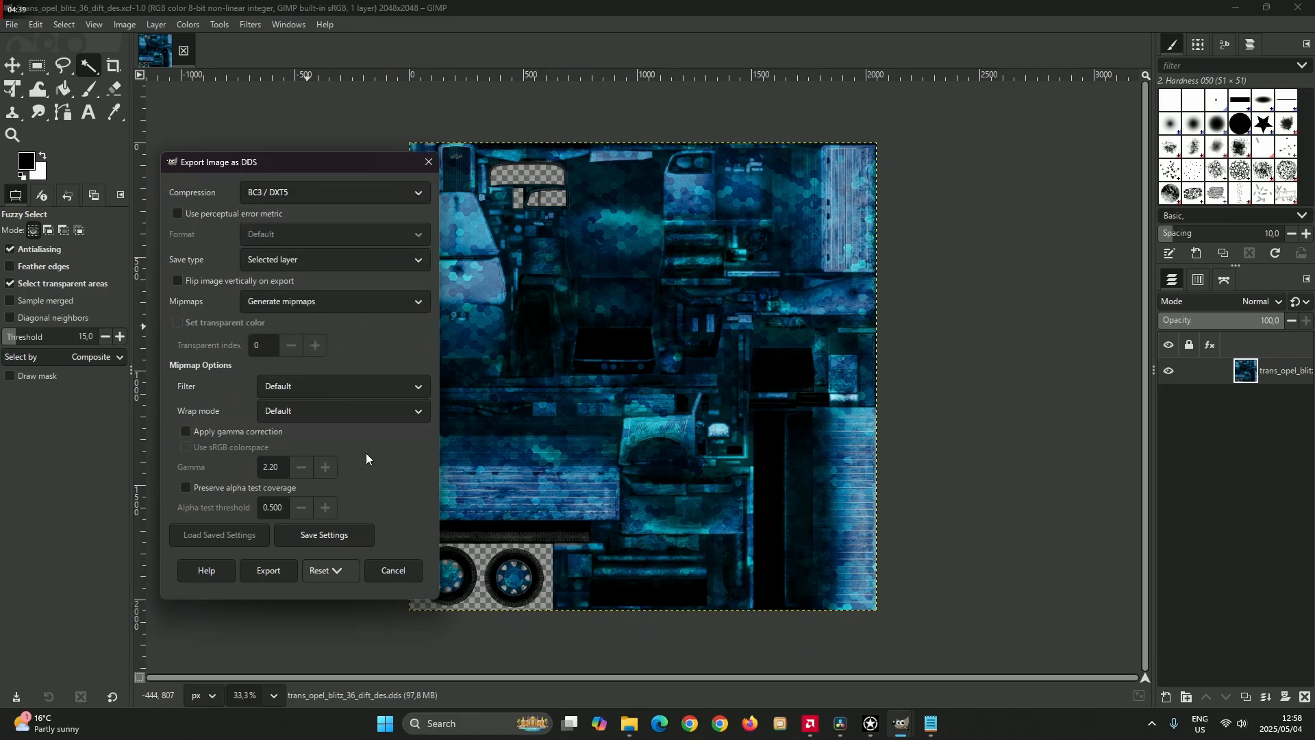
left_click(336, 302)
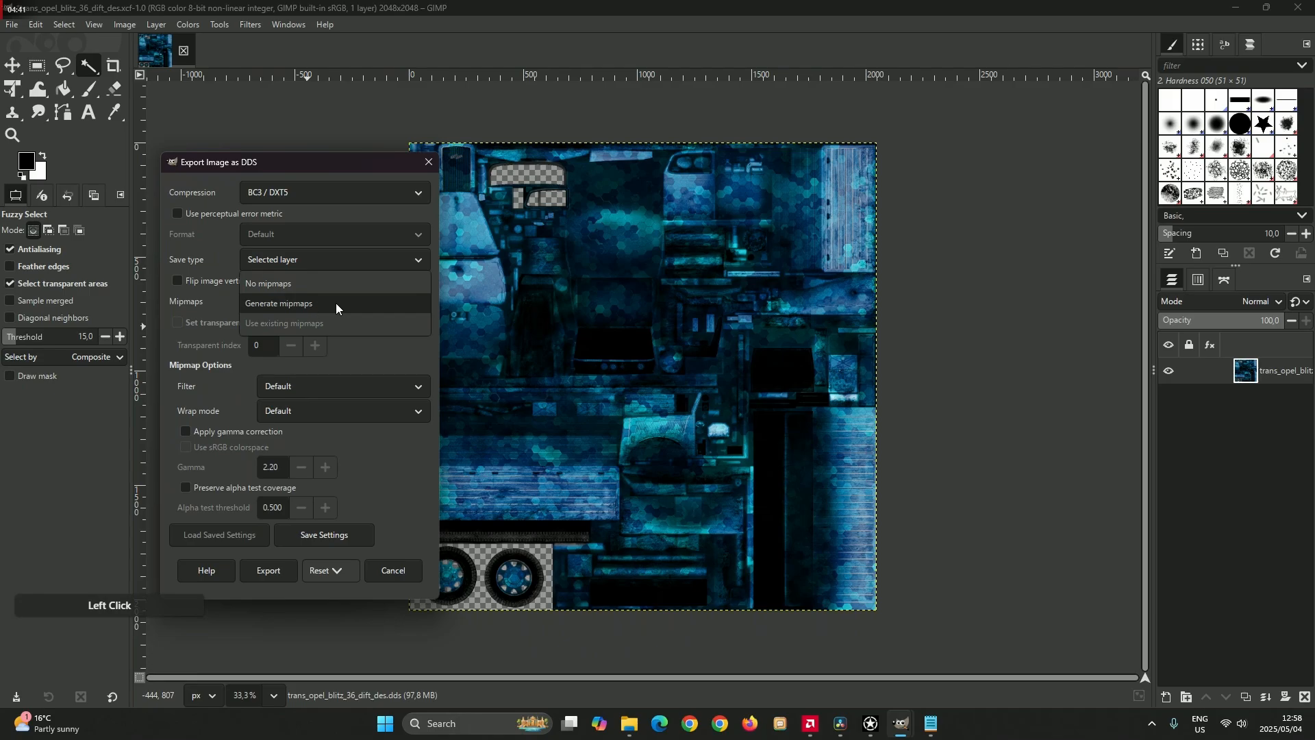
left_click(336, 305)
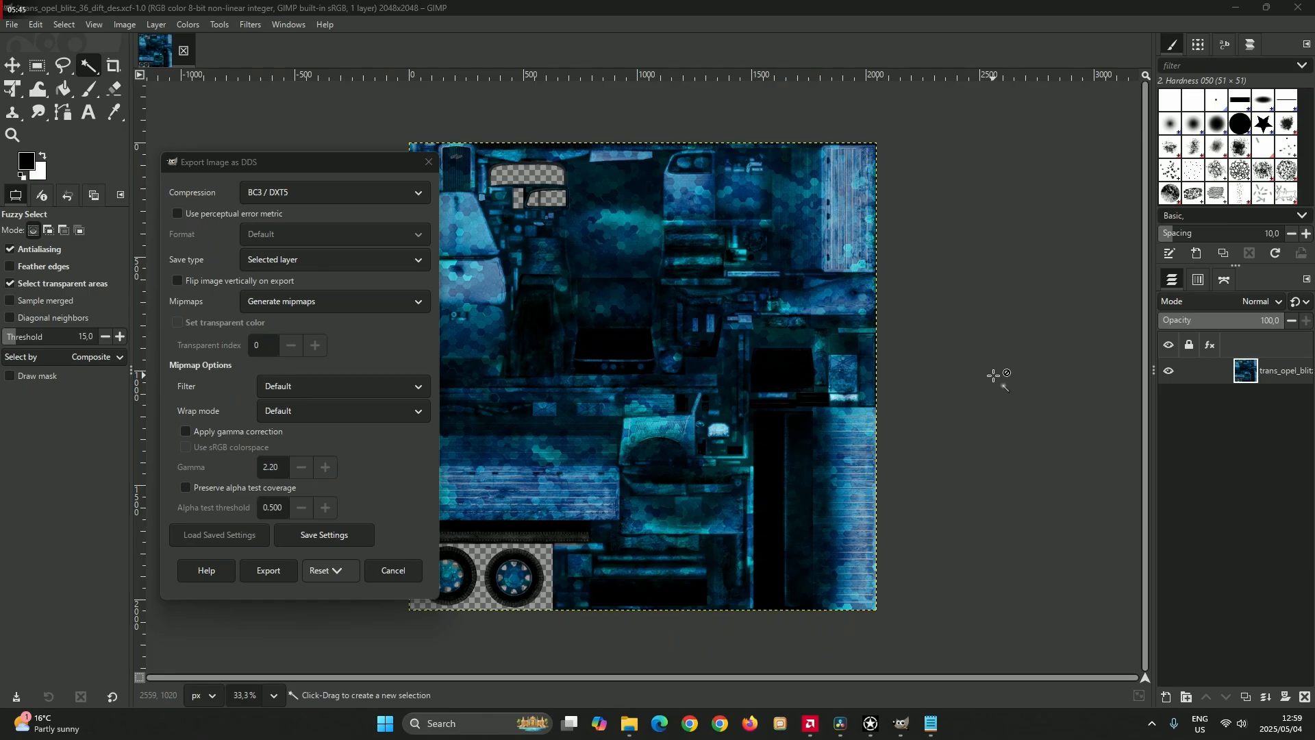
left_click(268, 570)
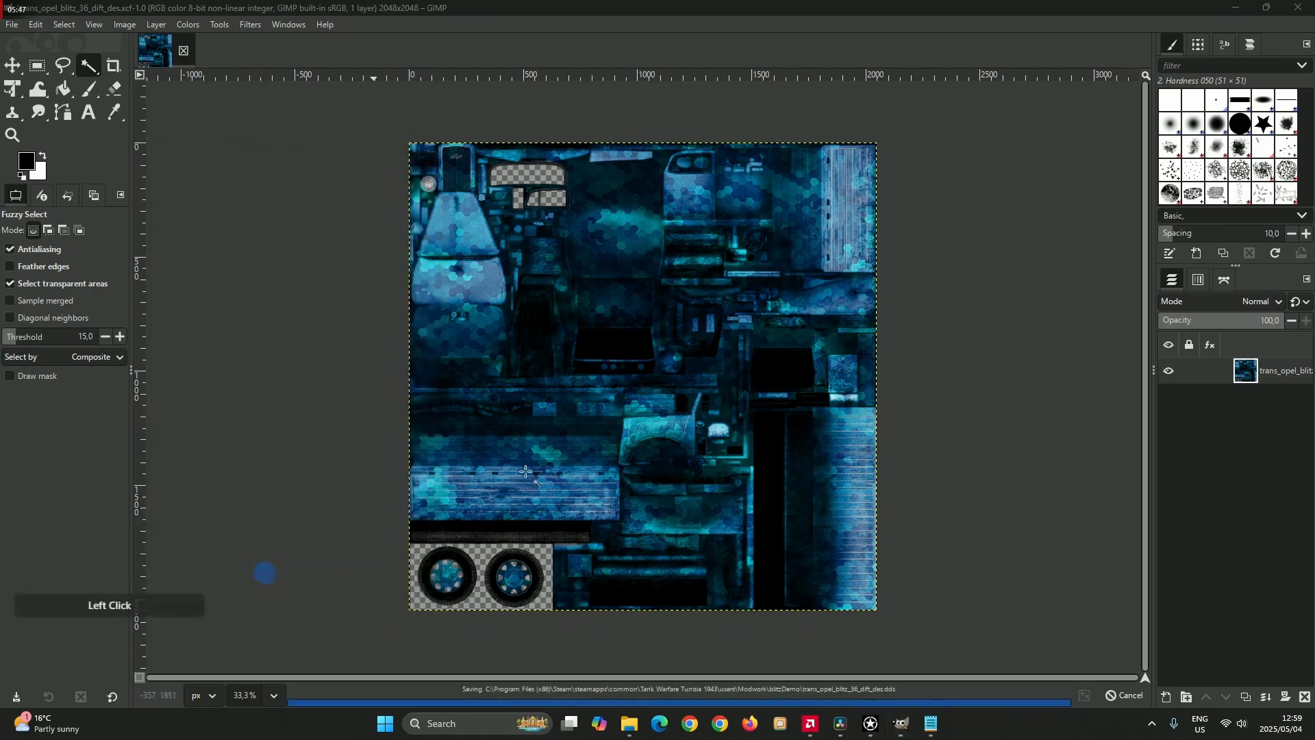
left_click(630, 723)
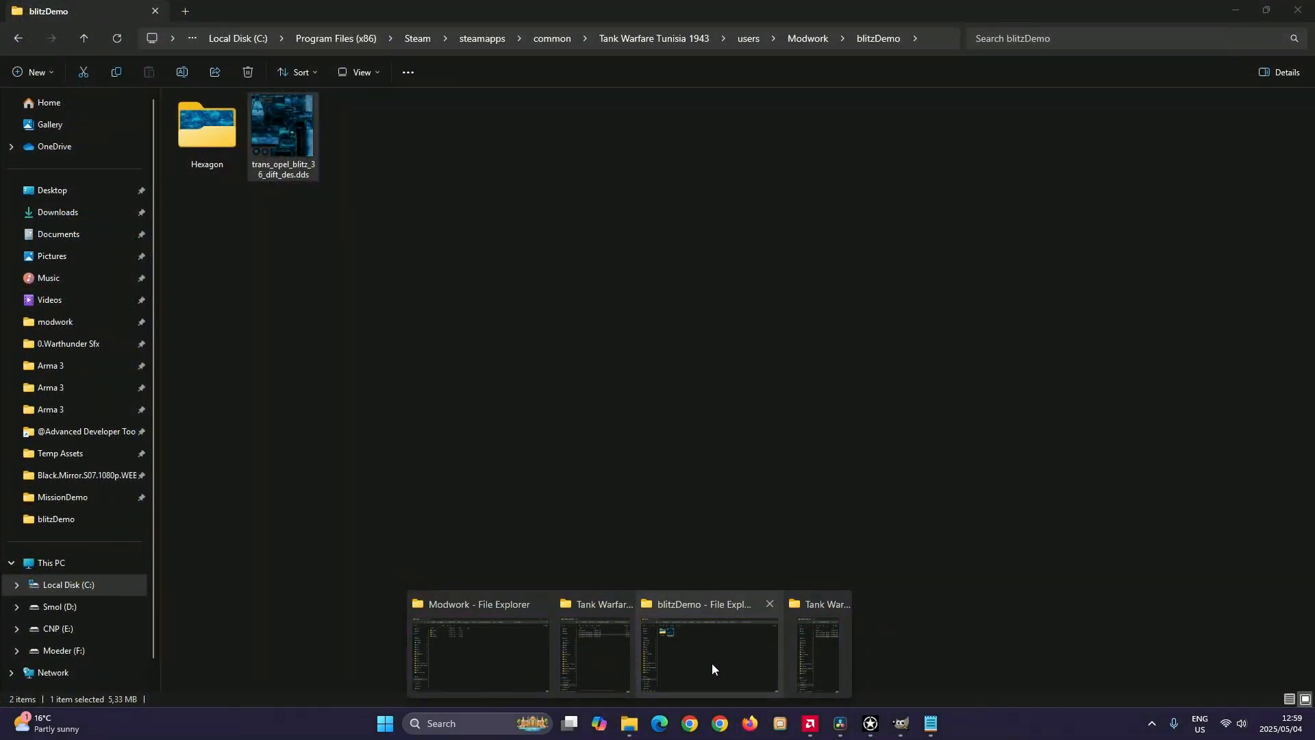
left_click(713, 663)
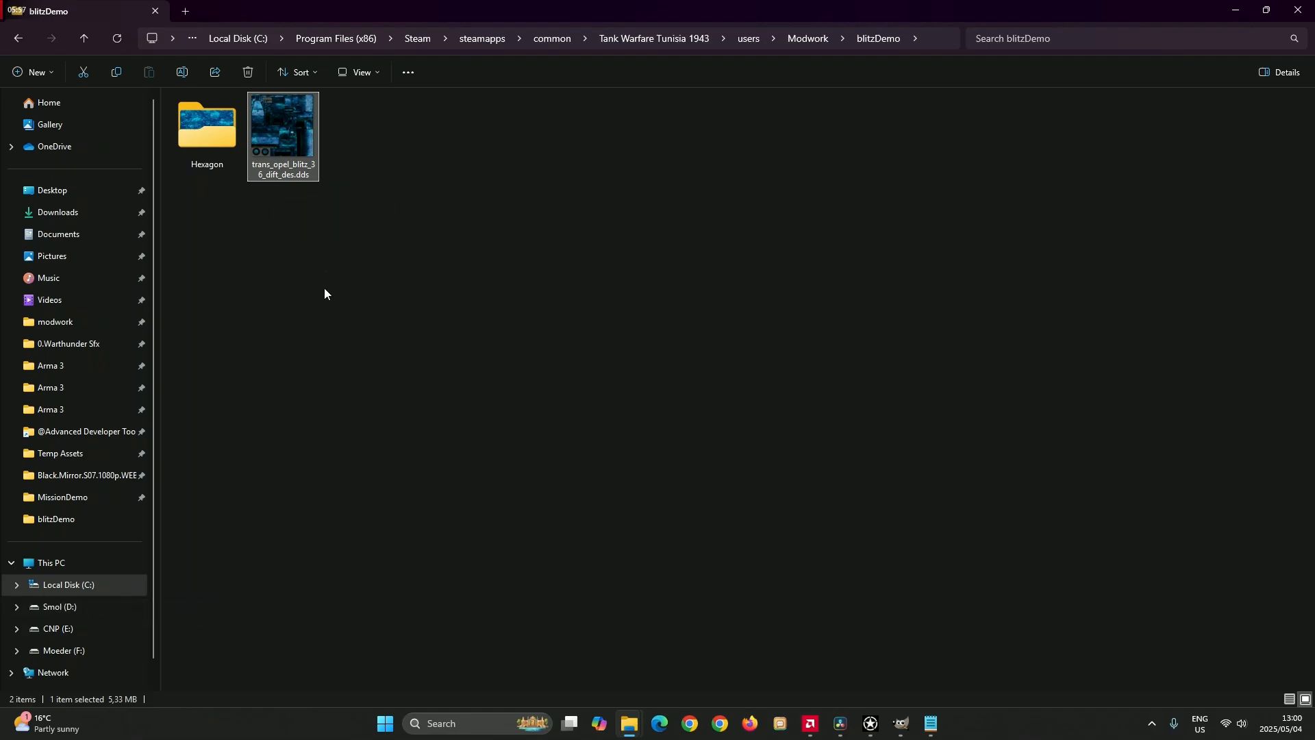
Switch to the game, build the BlitzHexagon texture modification and start its installation
left_click(872, 724)
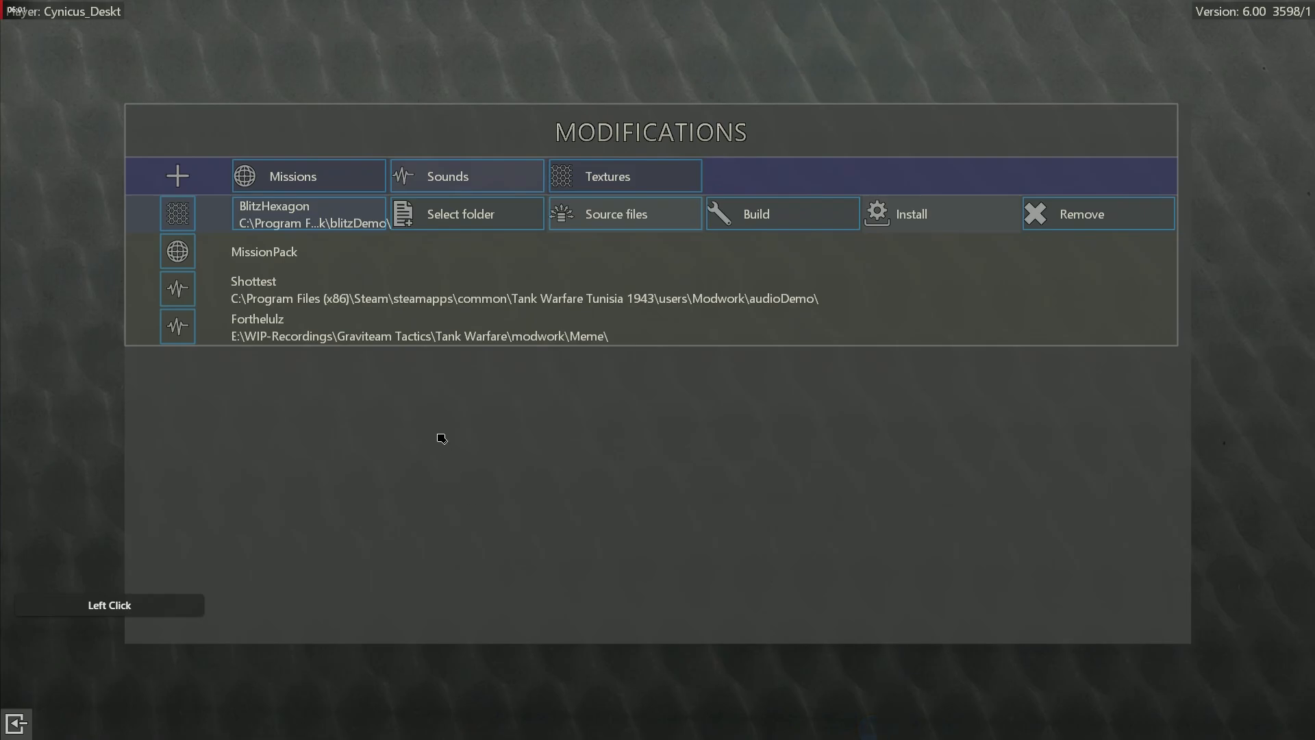
left_click(357, 225)
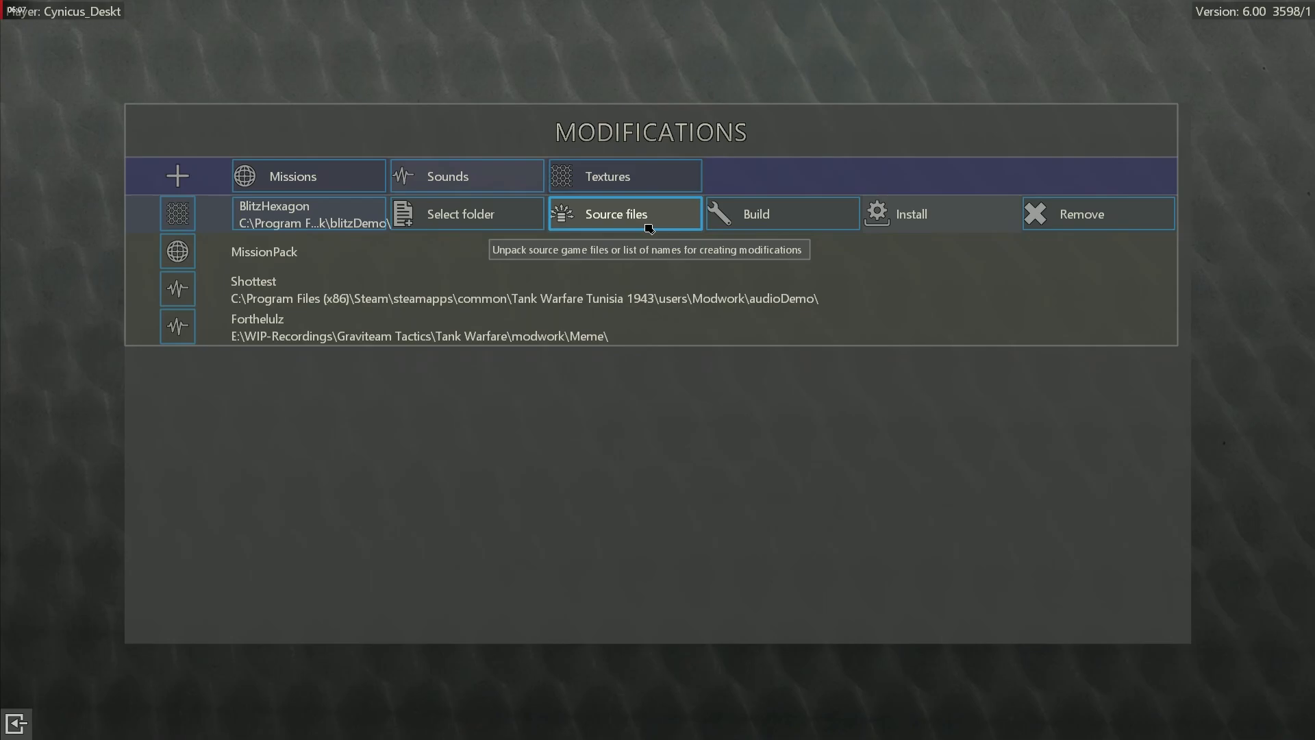
left_click(794, 226)
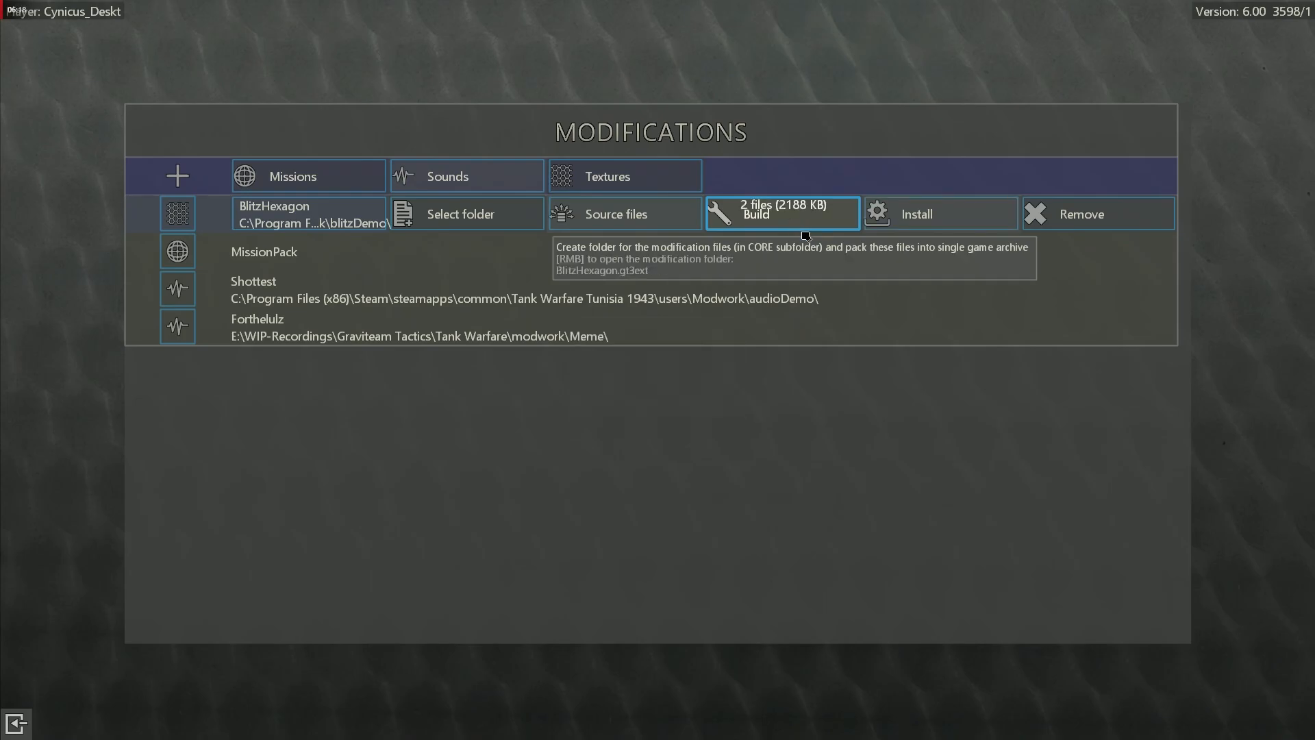
left_click(939, 220)
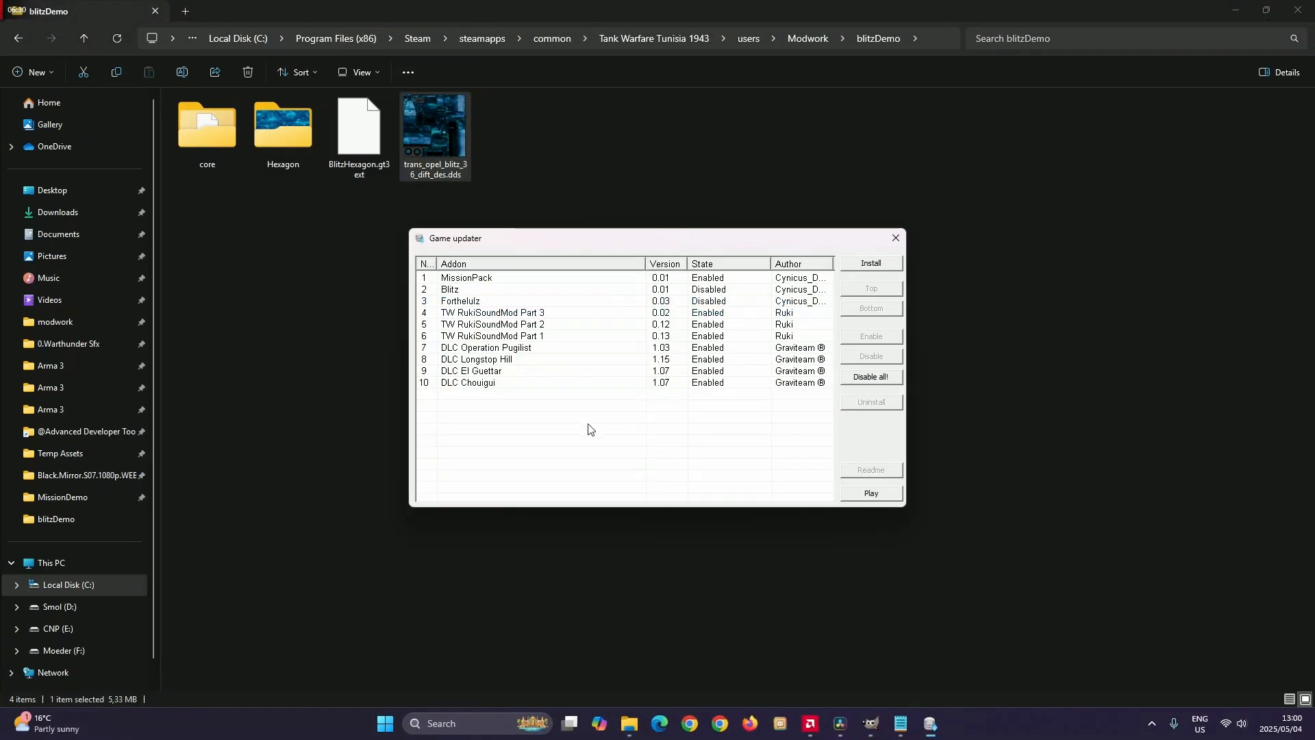
Install BlitzHexagon.gt3ext from the Modwork blitzDemo folder with the Game updater and launch the game
left_click(870, 264)
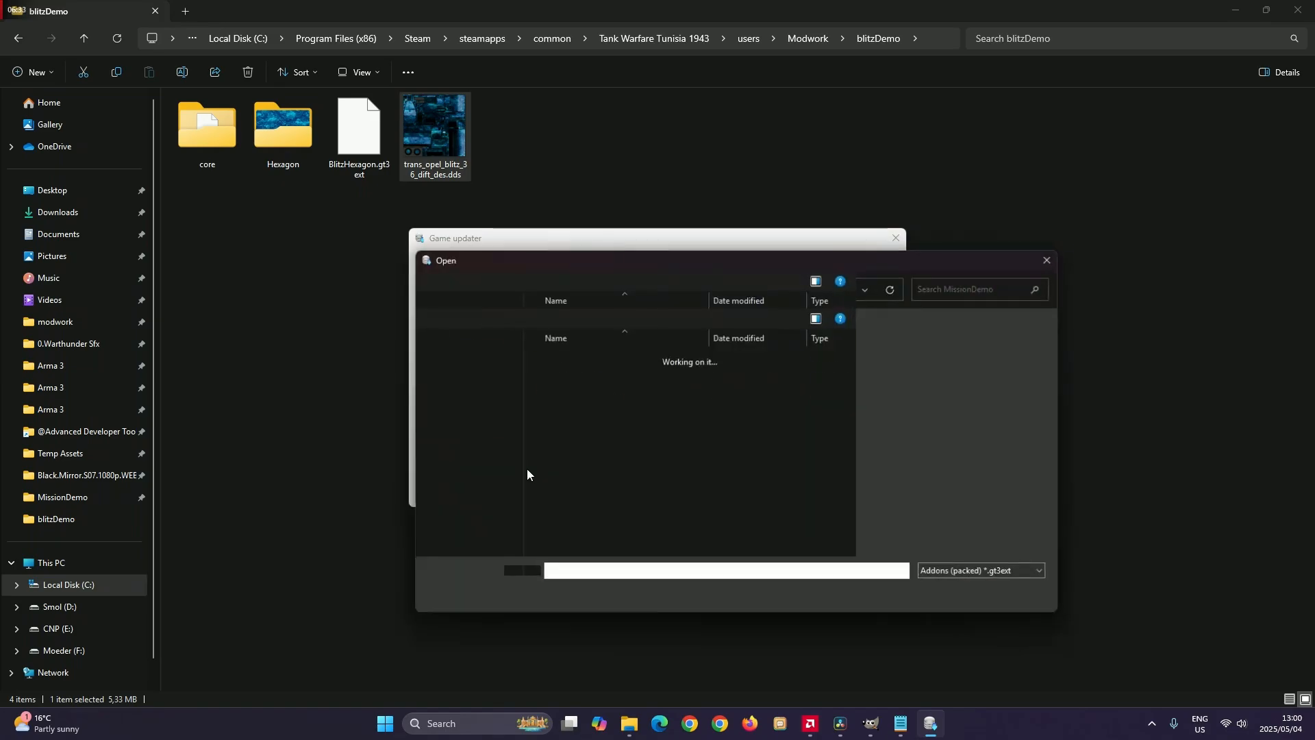
left_click(494, 289)
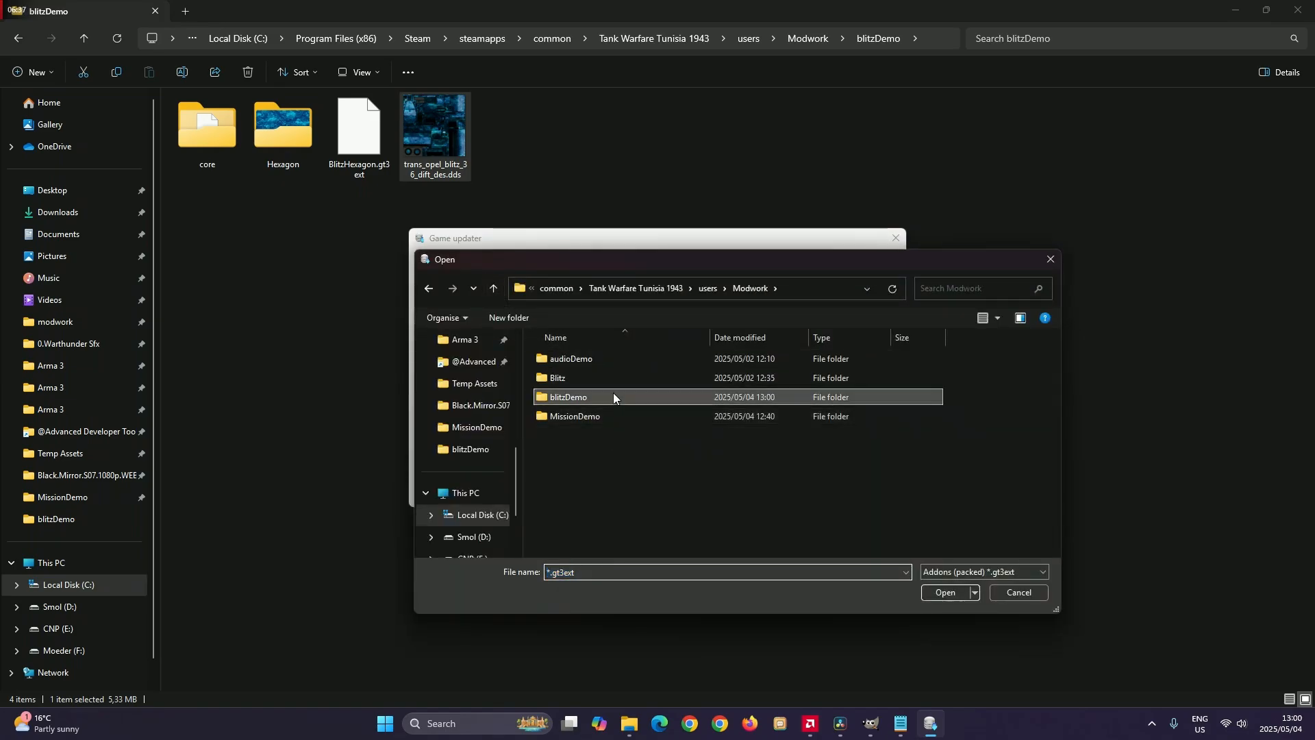
double_click(614, 396)
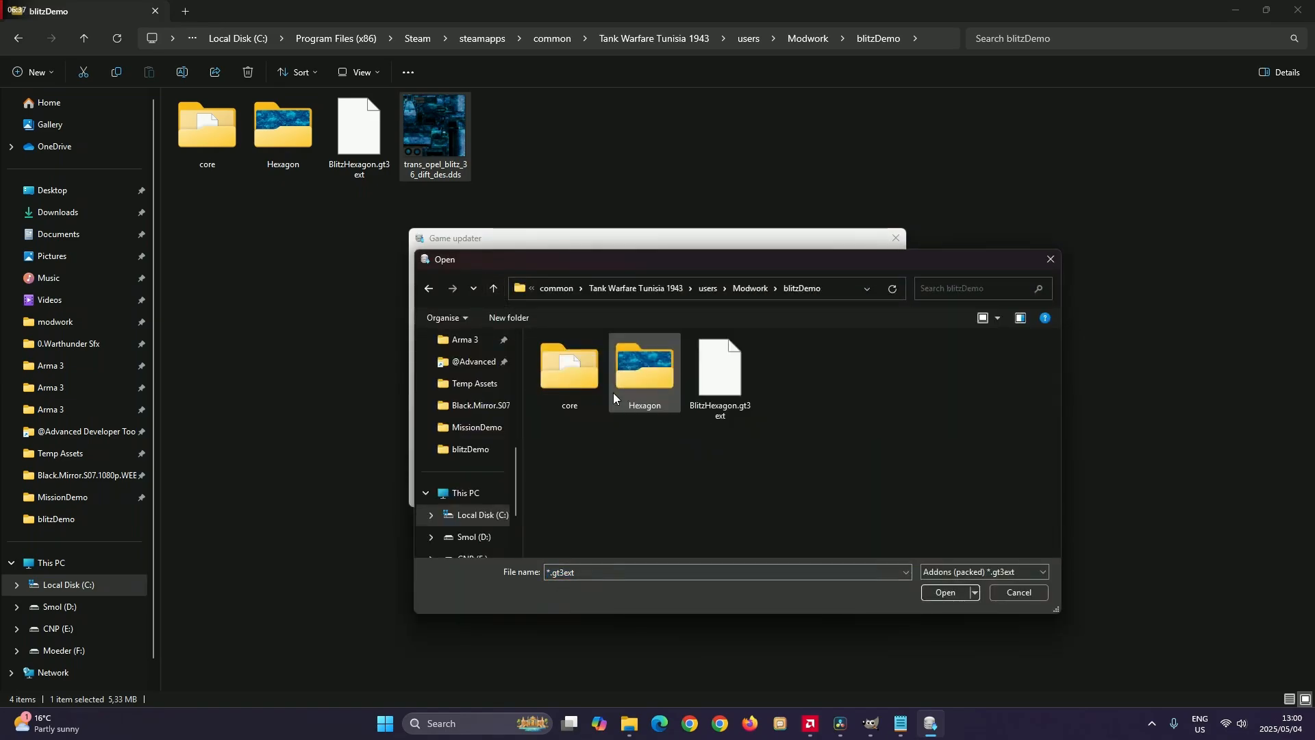
left_click(739, 418)
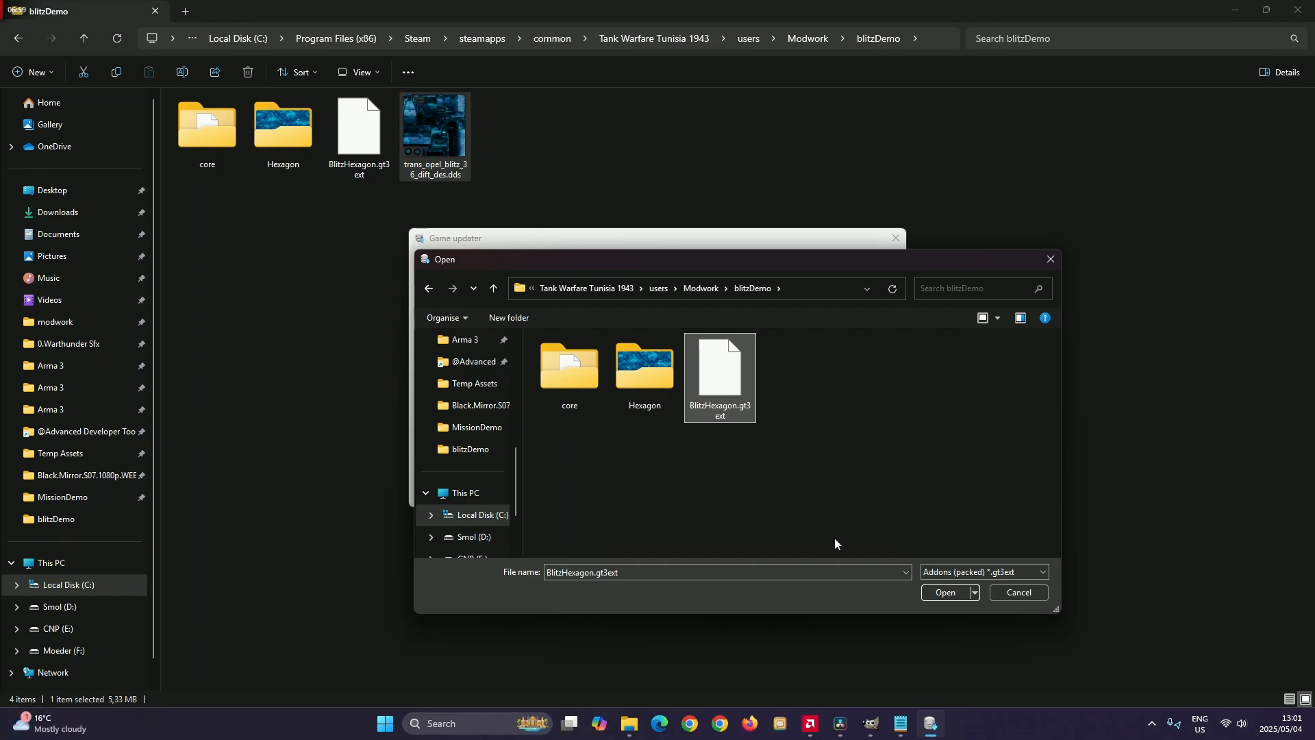
left_click(946, 593)
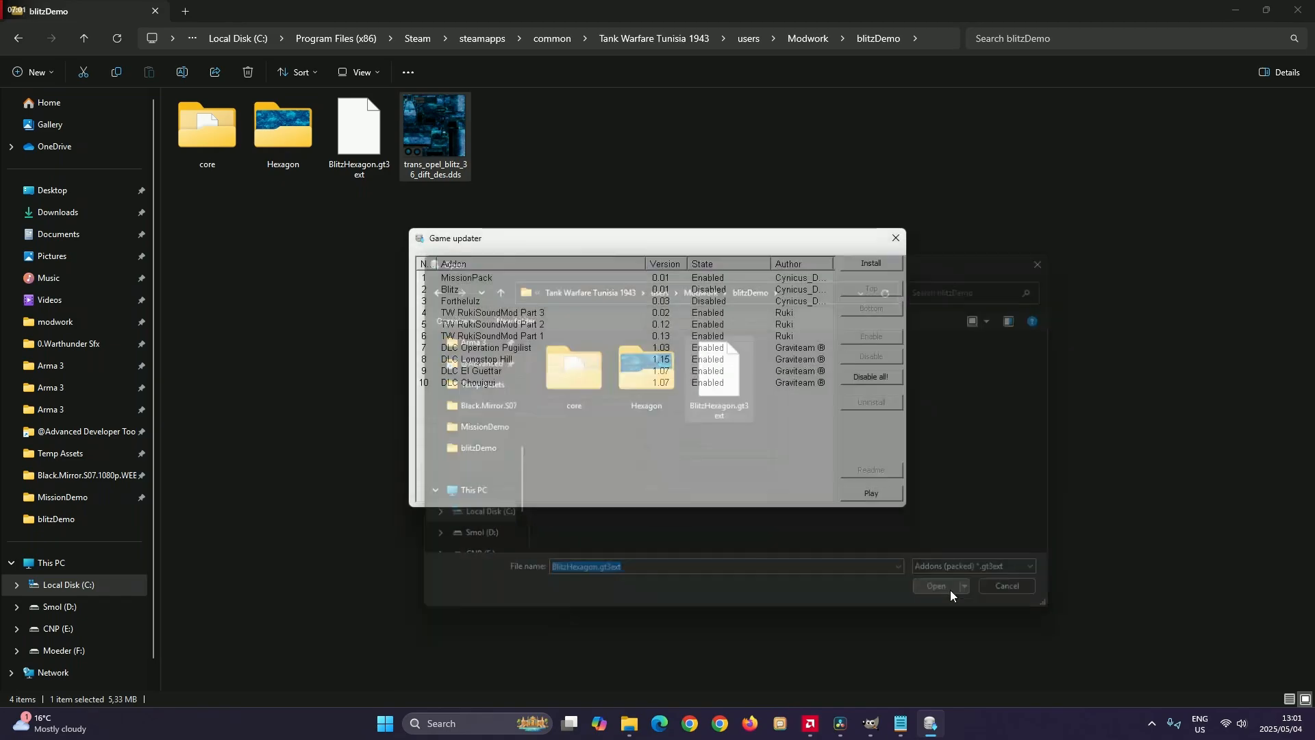
left_click(872, 493)
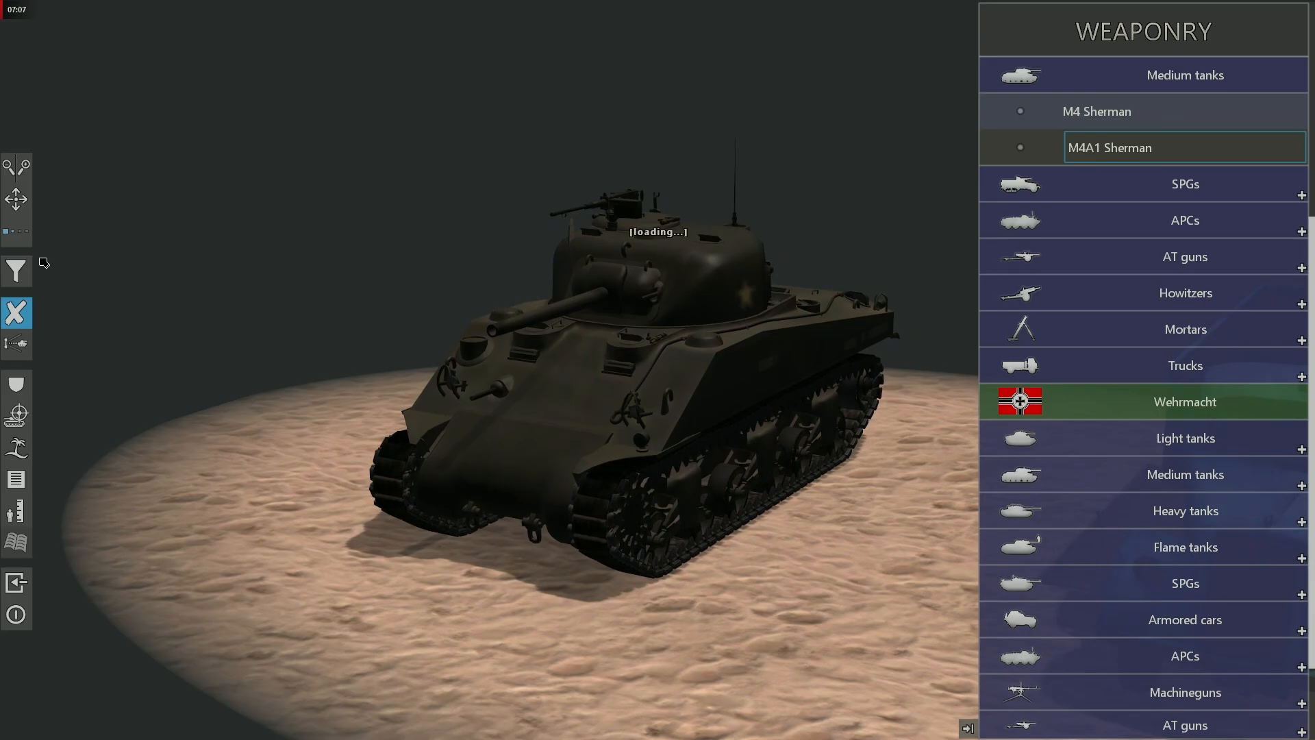
Return to the Game updater and disable the BlitzHexagon addon
left_click(46, 244)
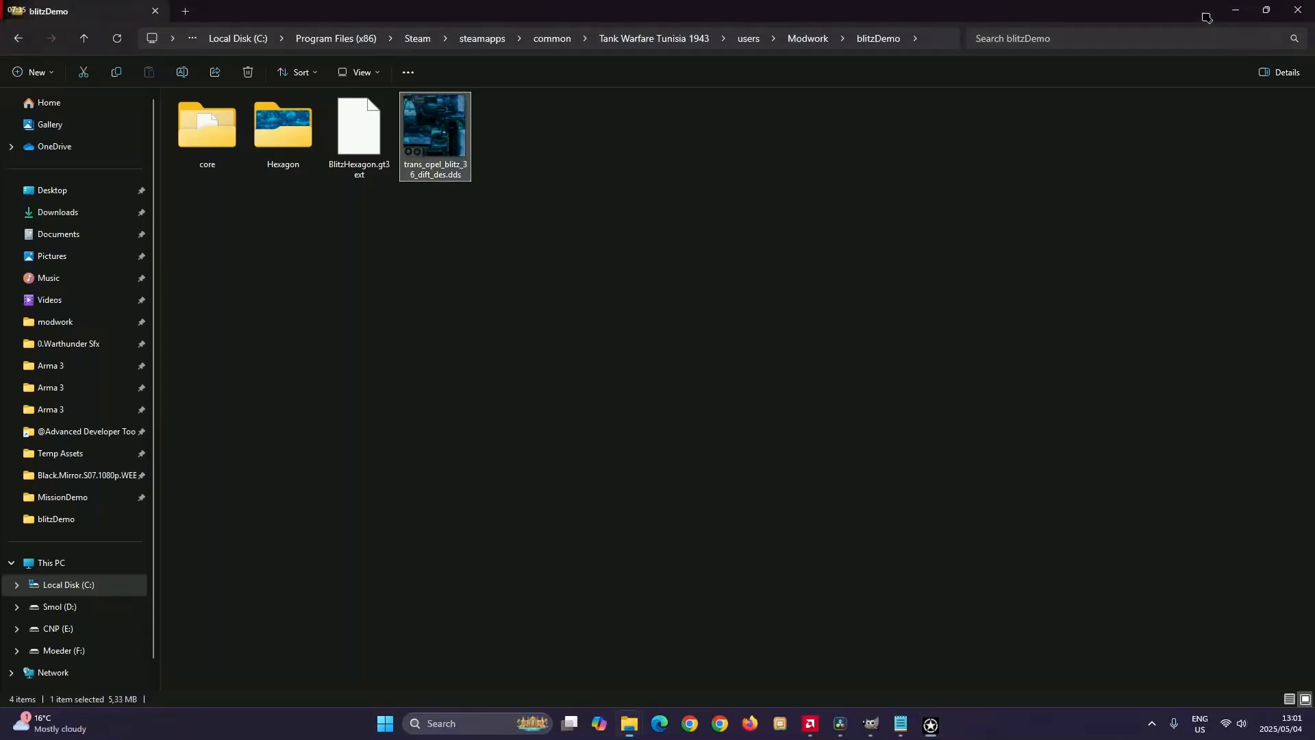
left_click(514, 277)
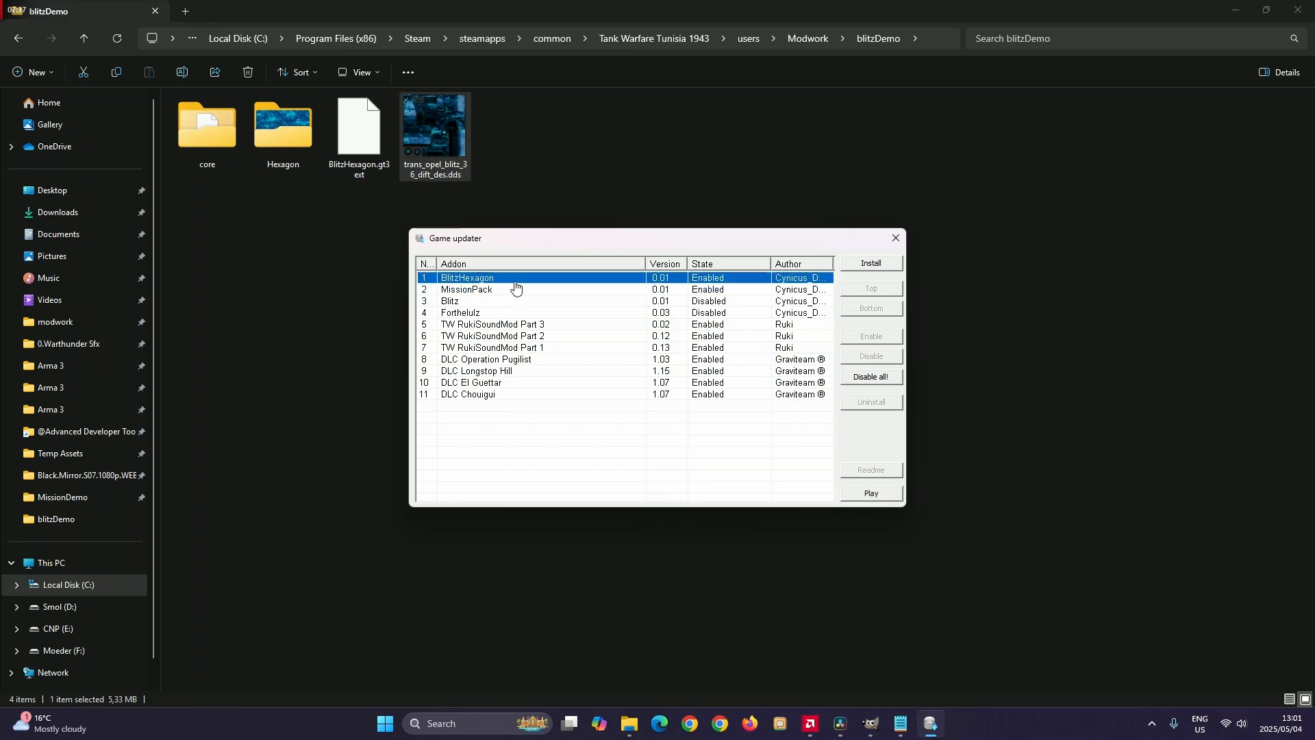
left_click(873, 357)
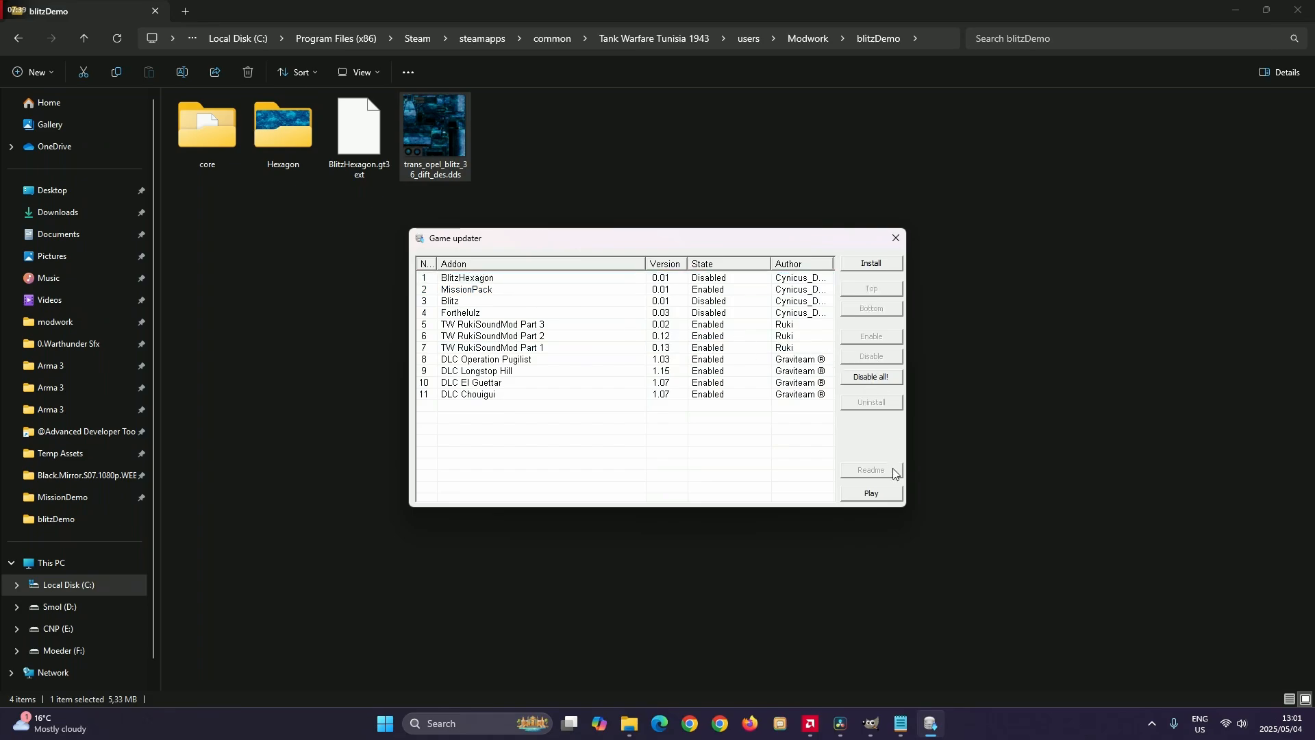
Launch the game again and view the Opel Blitz 36 truck in the encyclopedia
left_click(888, 496)
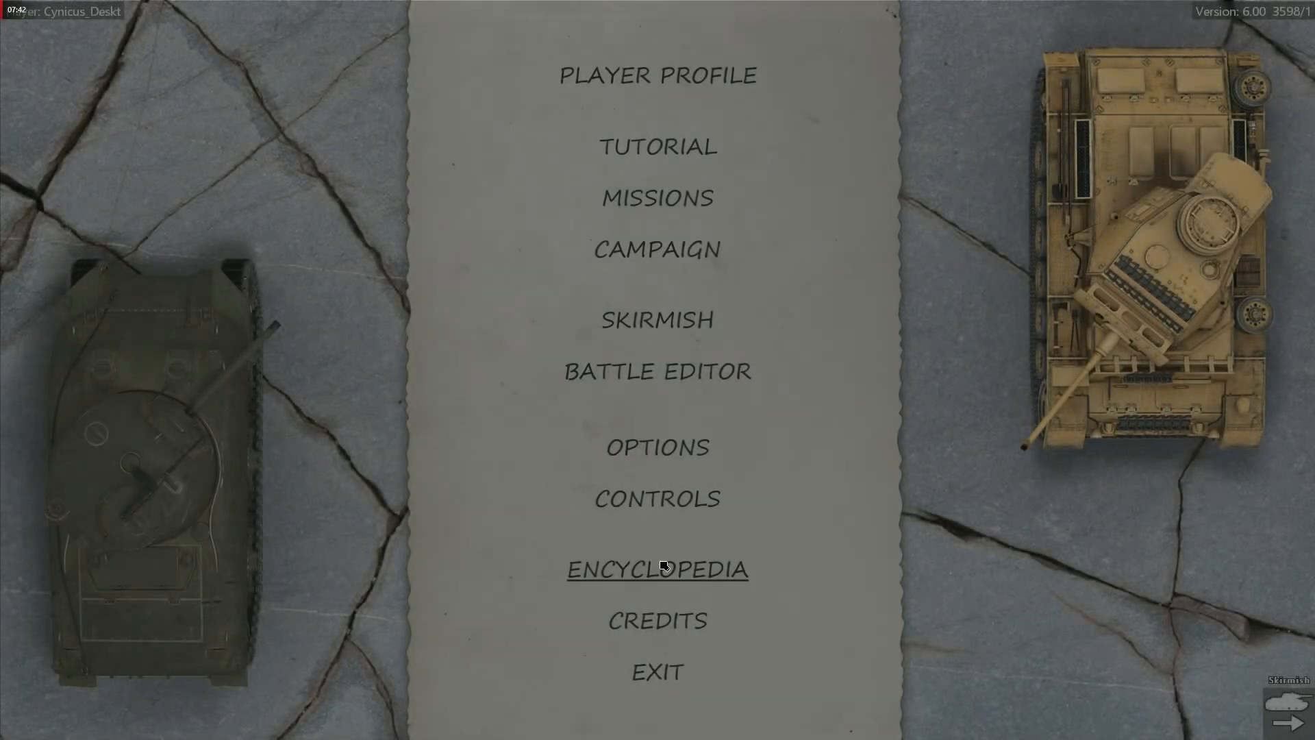
left_click(663, 567)
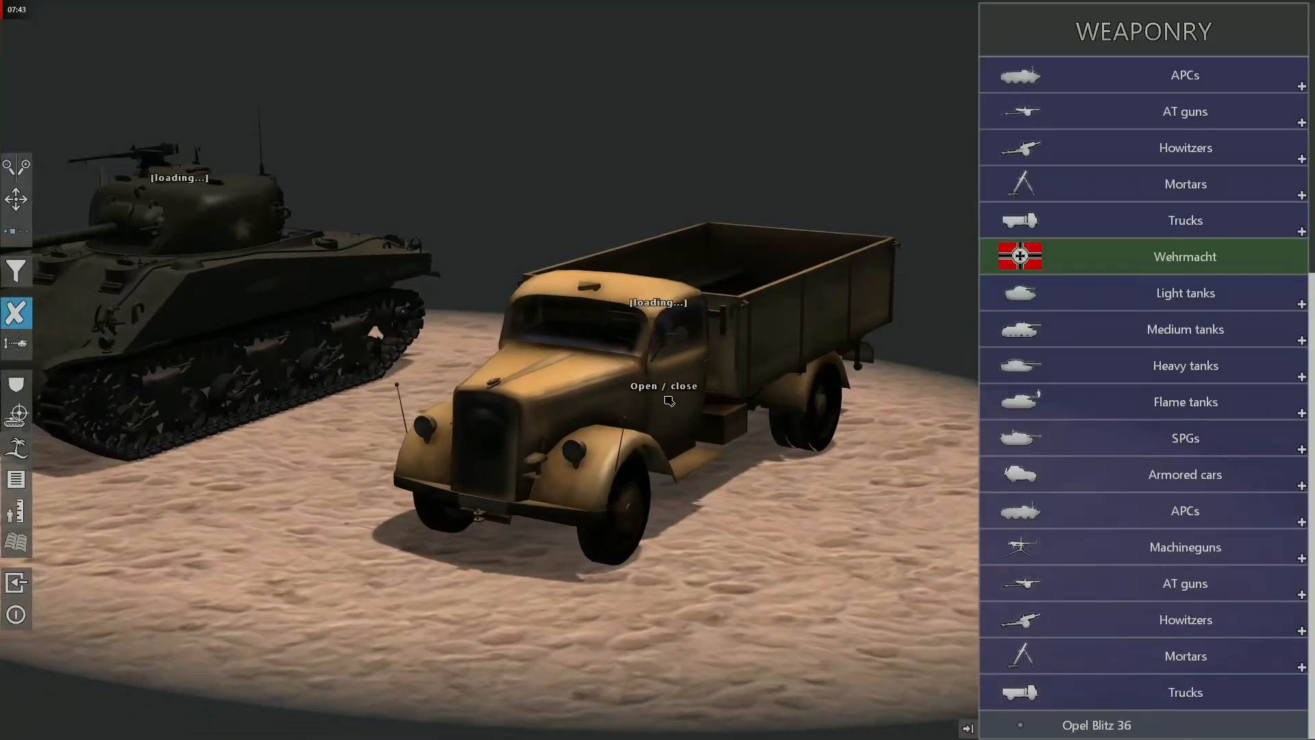
scroll(727, 487, "up", 3)
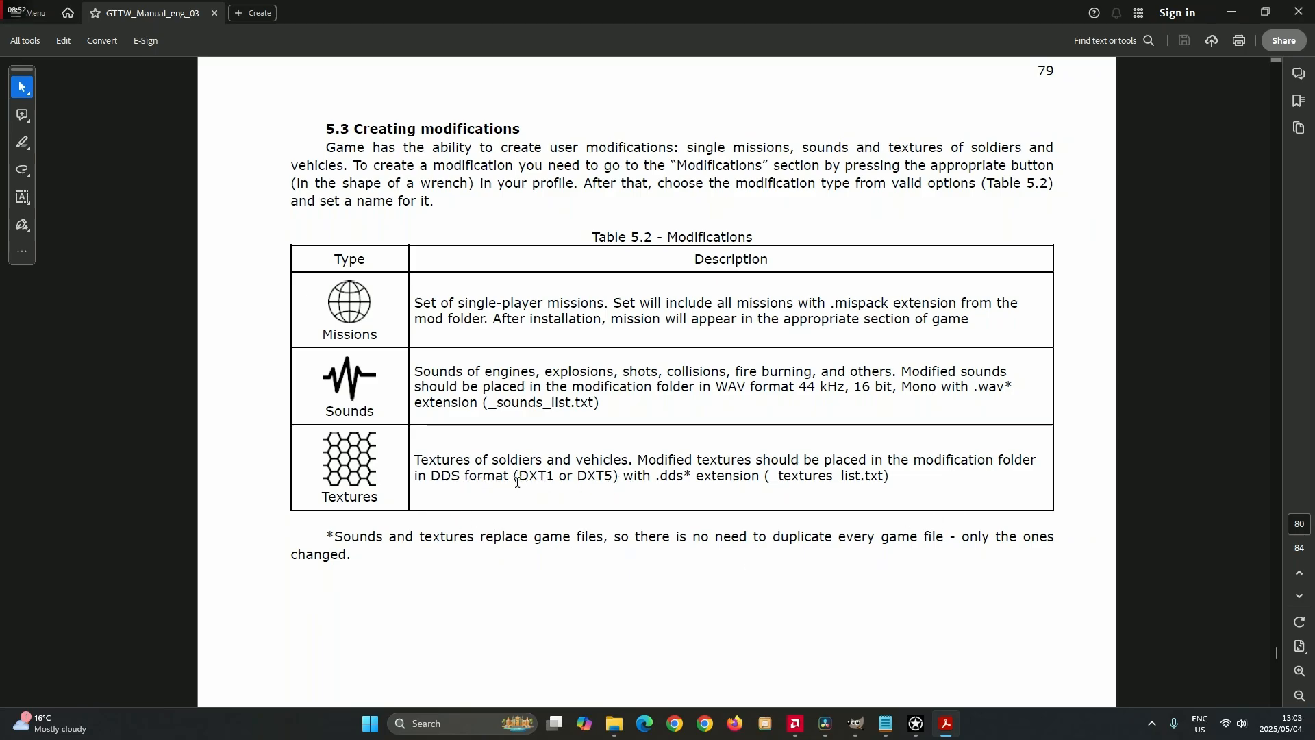
Examine the file format requirements for texture and sound modifications in Table 5.2 of the game manual
left_click_drag(430, 475, 613, 475)
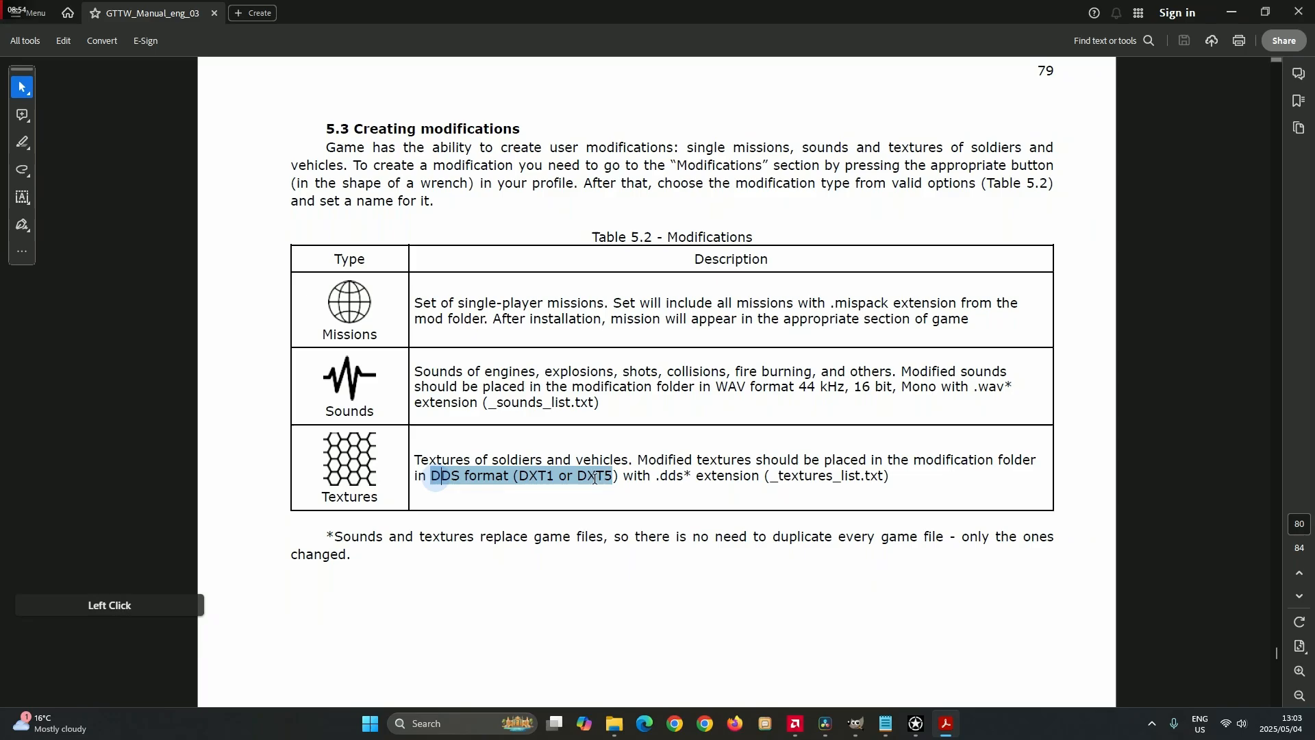
left_click(545, 504)
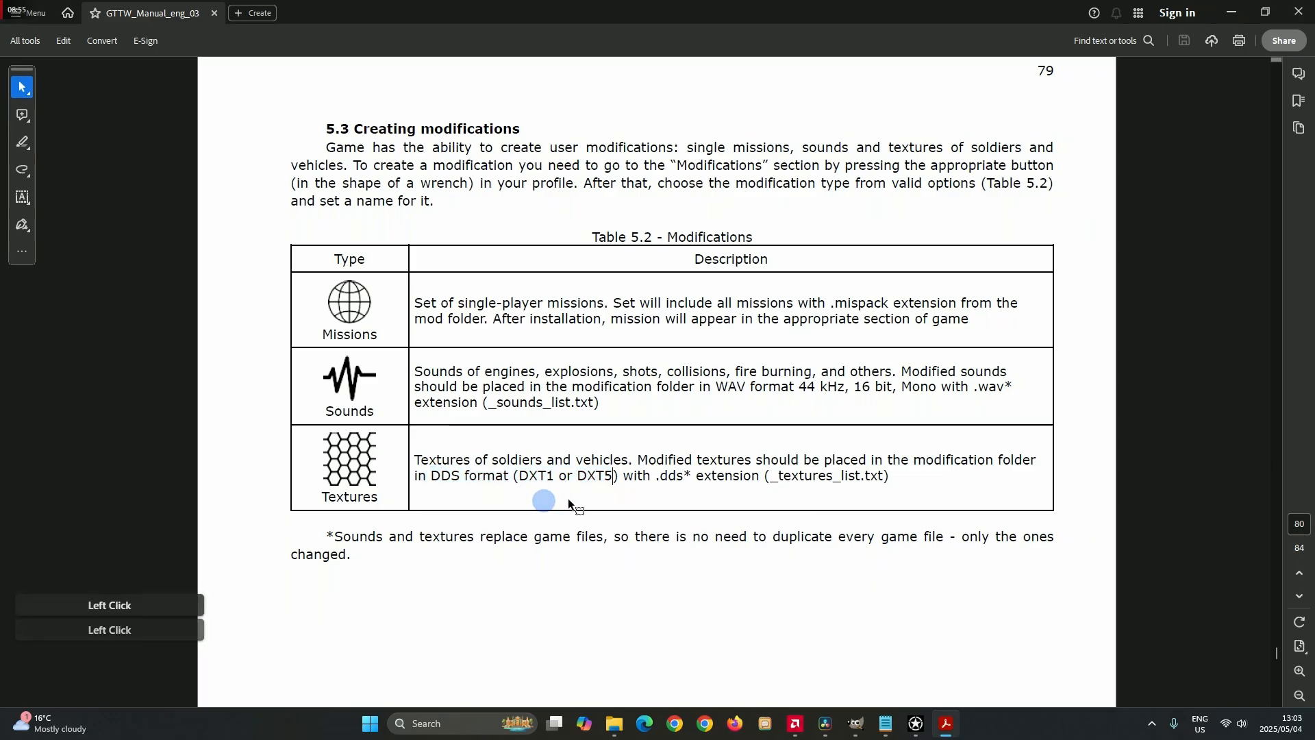
double_click(662, 476)
left_click(636, 508)
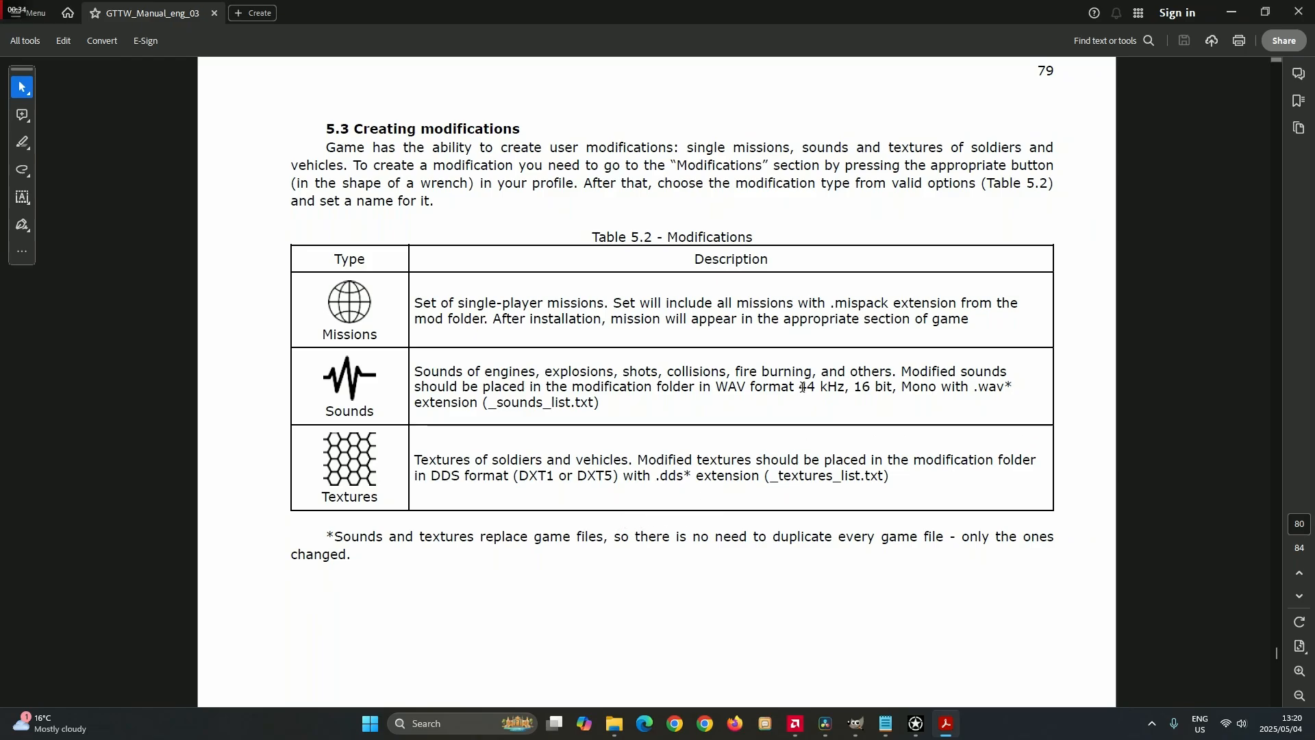
left_click_drag(798, 387, 848, 387)
left_click(863, 388)
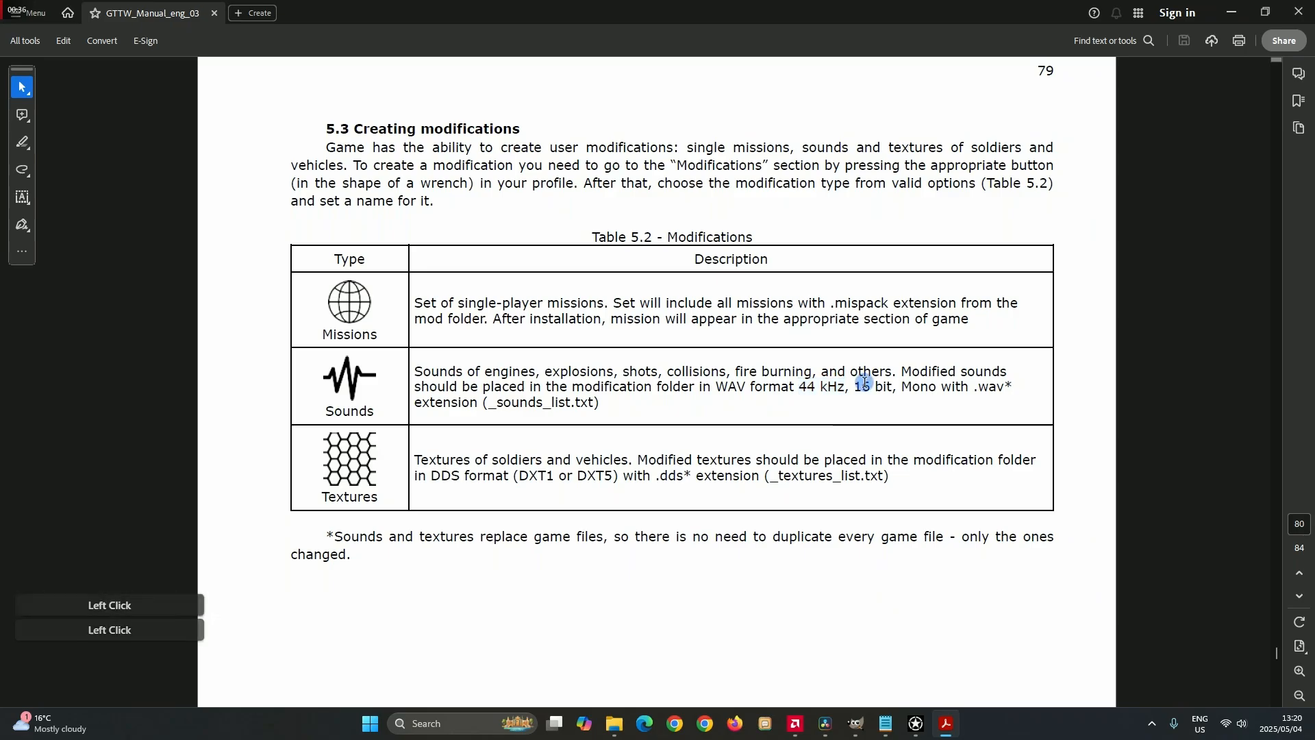
double_click(915, 387)
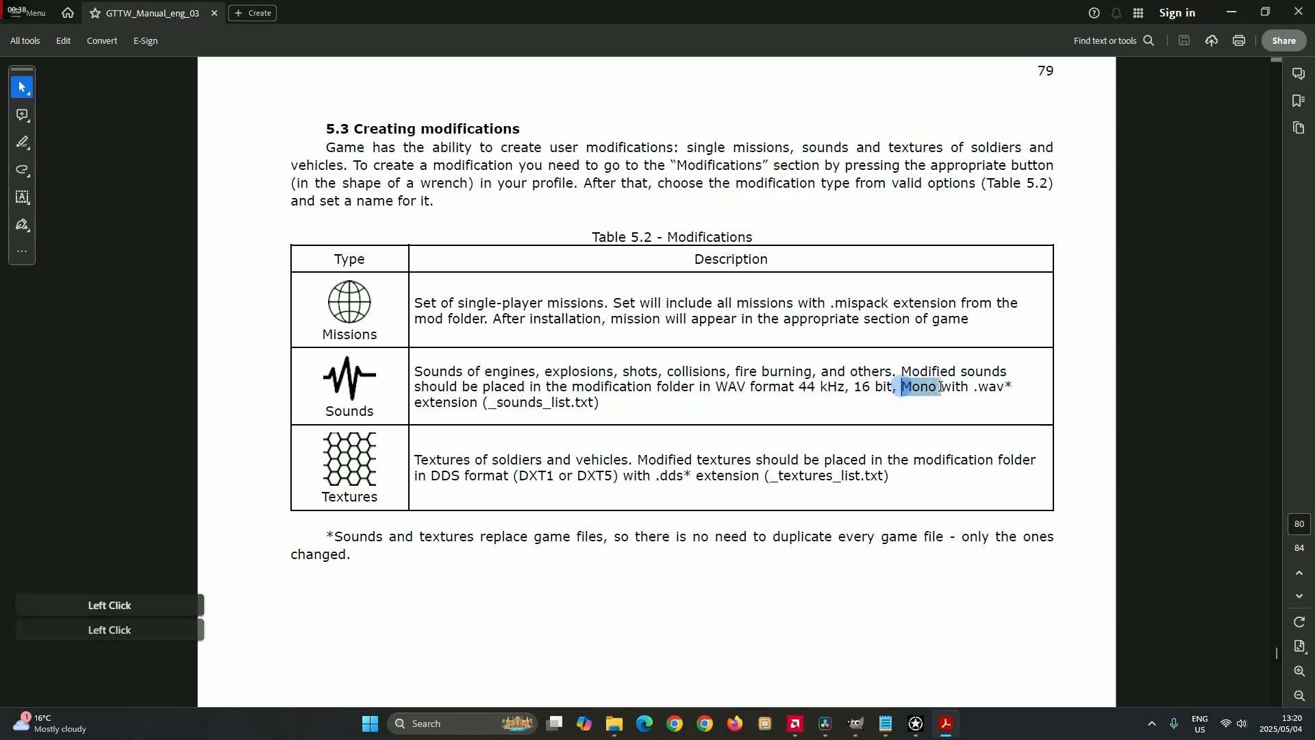
left_click(989, 385)
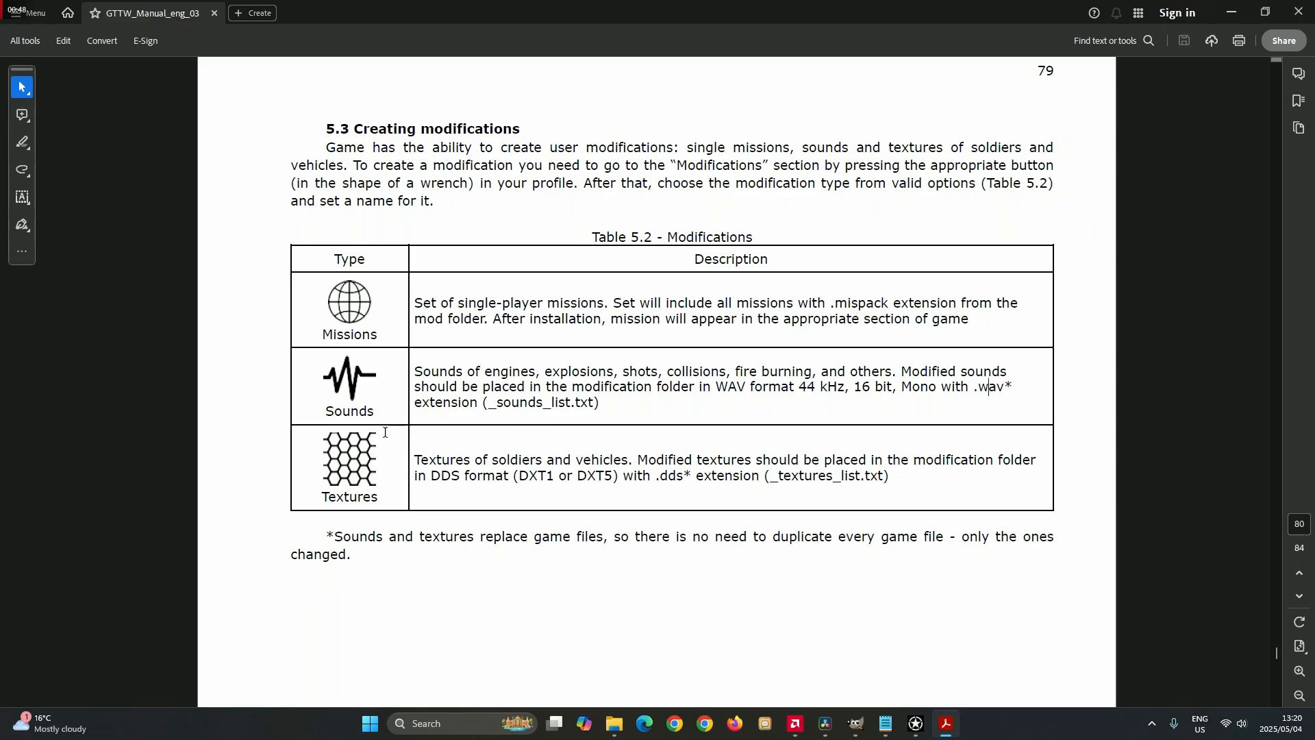
Switch to File Explorer and go from the support folder to the game's users\Modwork\audioDemo folder
left_click(614, 723)
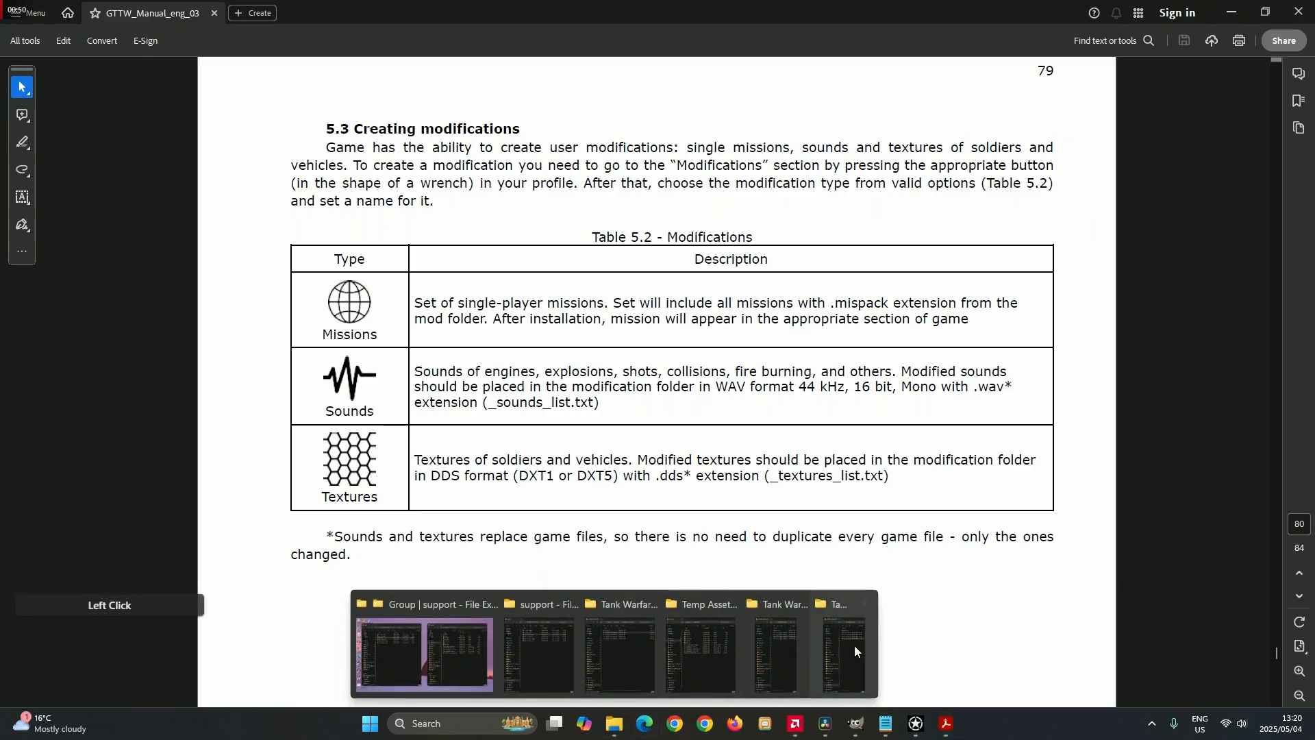
mouse_move(855, 650)
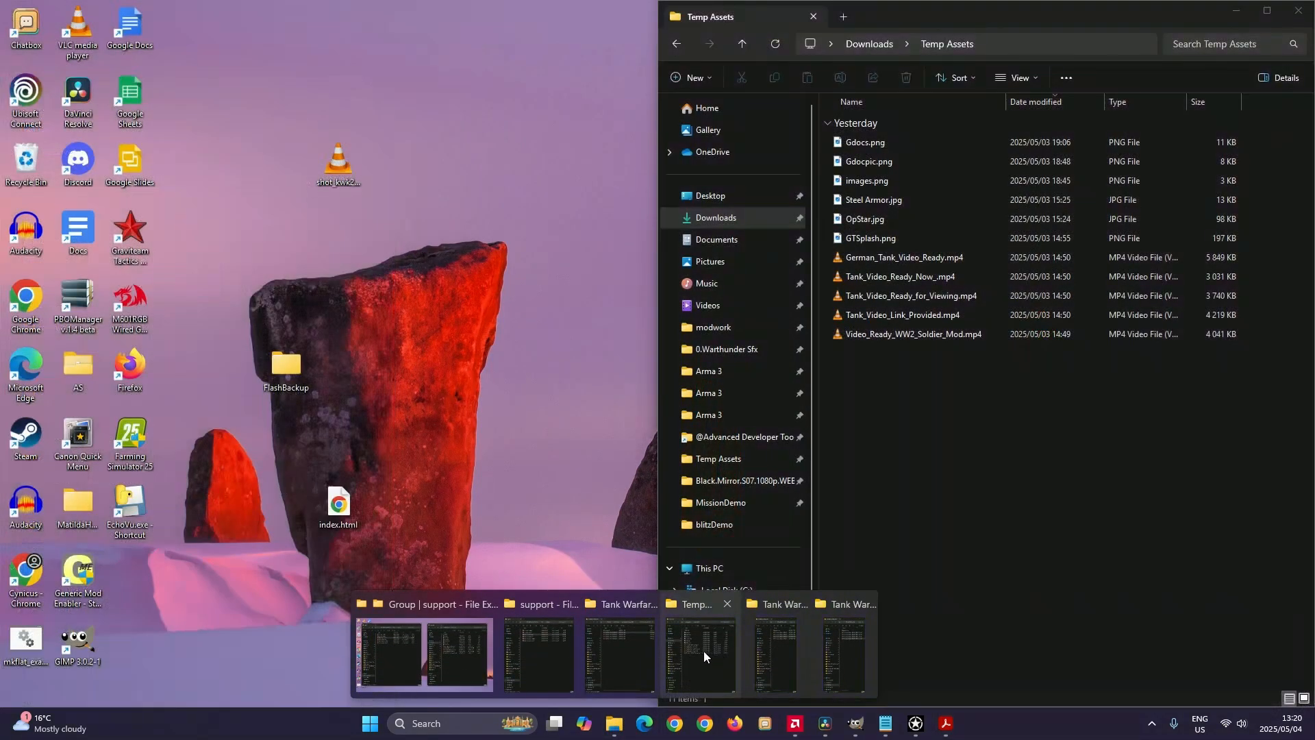
mouse_move(623, 653)
mouse_move(472, 650)
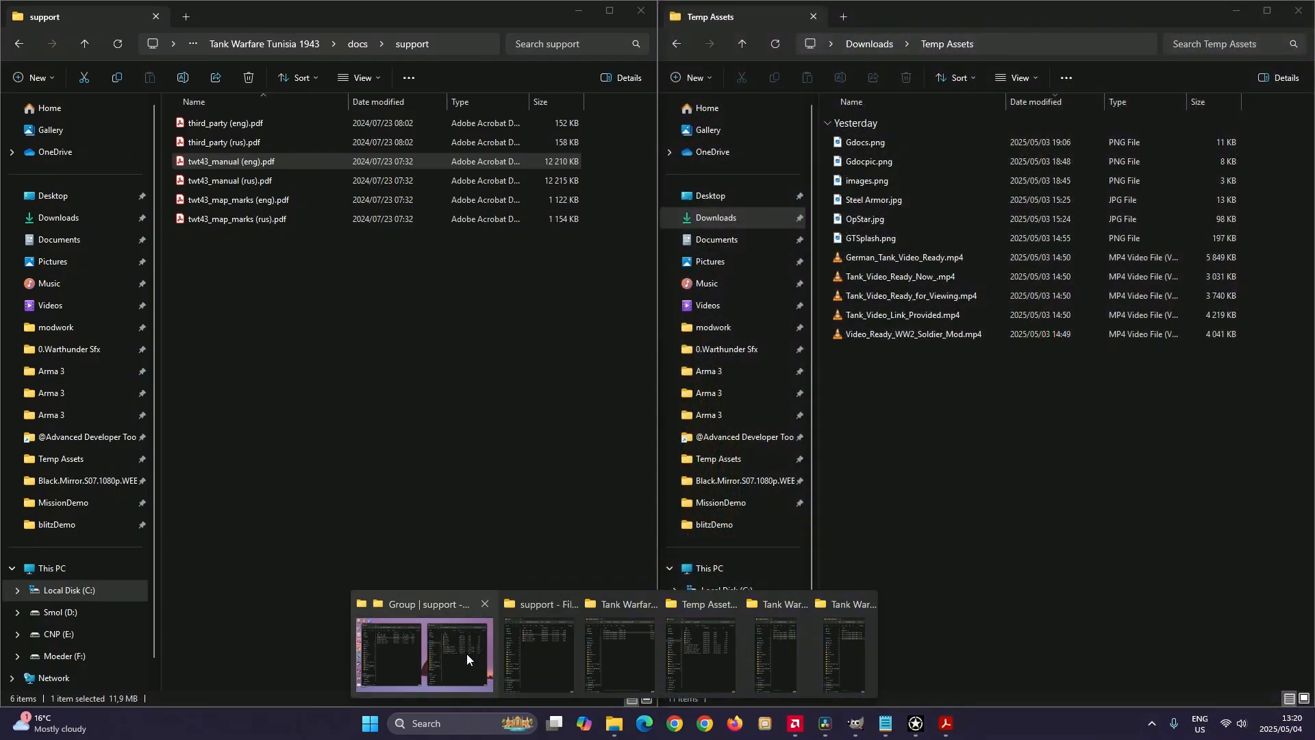
left_click(467, 653)
left_click(84, 44)
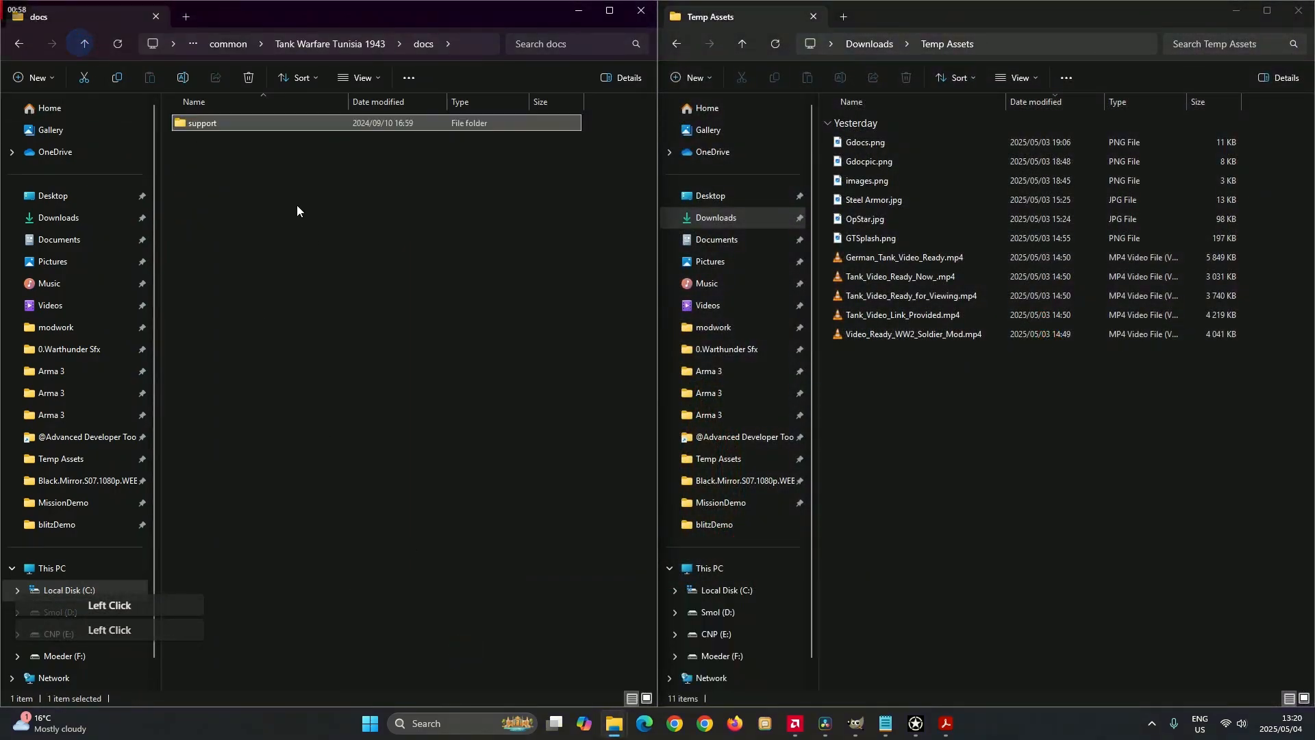
left_click(85, 43)
double_click(257, 240)
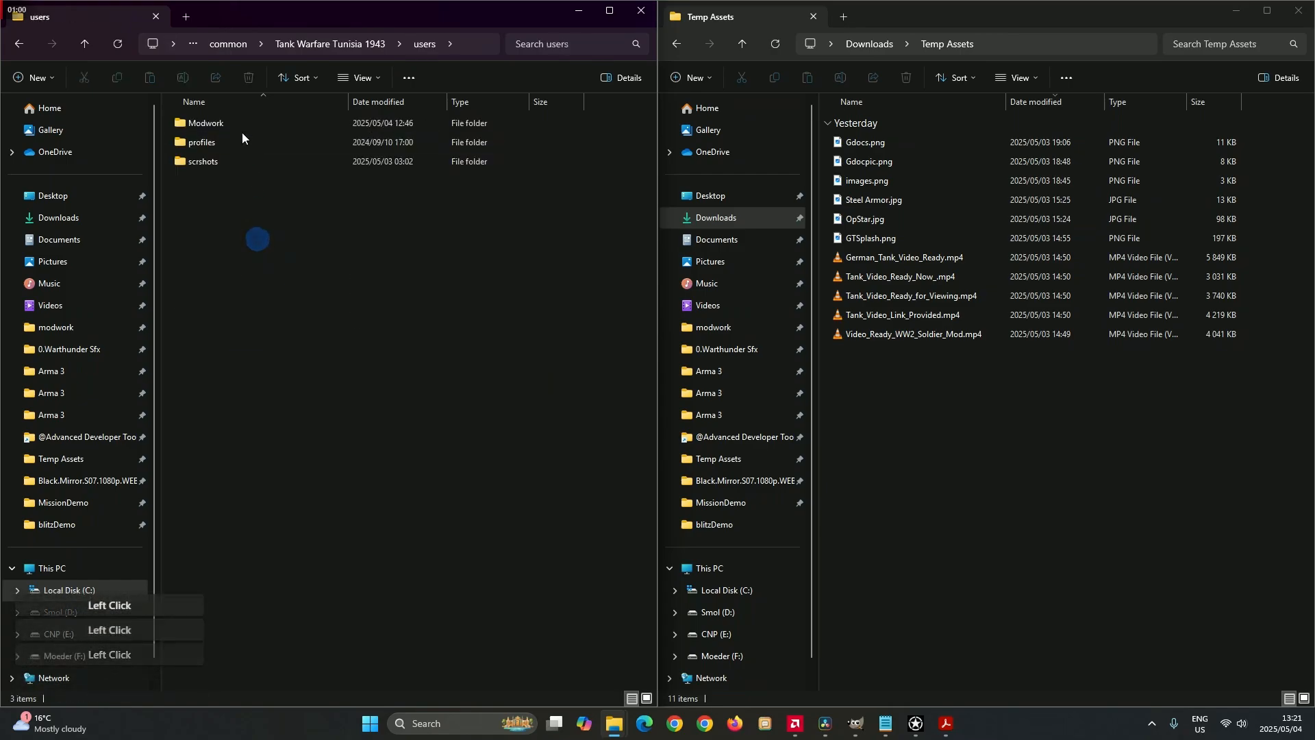
double_click(244, 125)
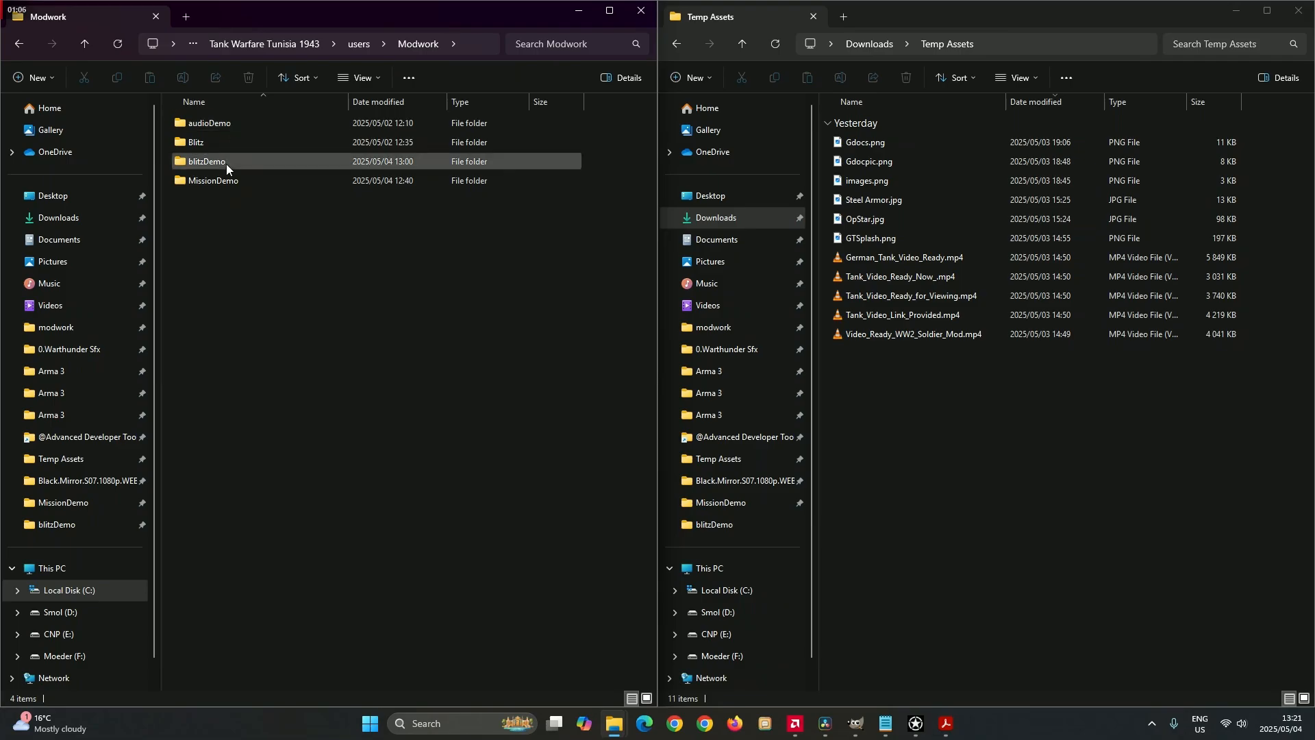
double_click(248, 125)
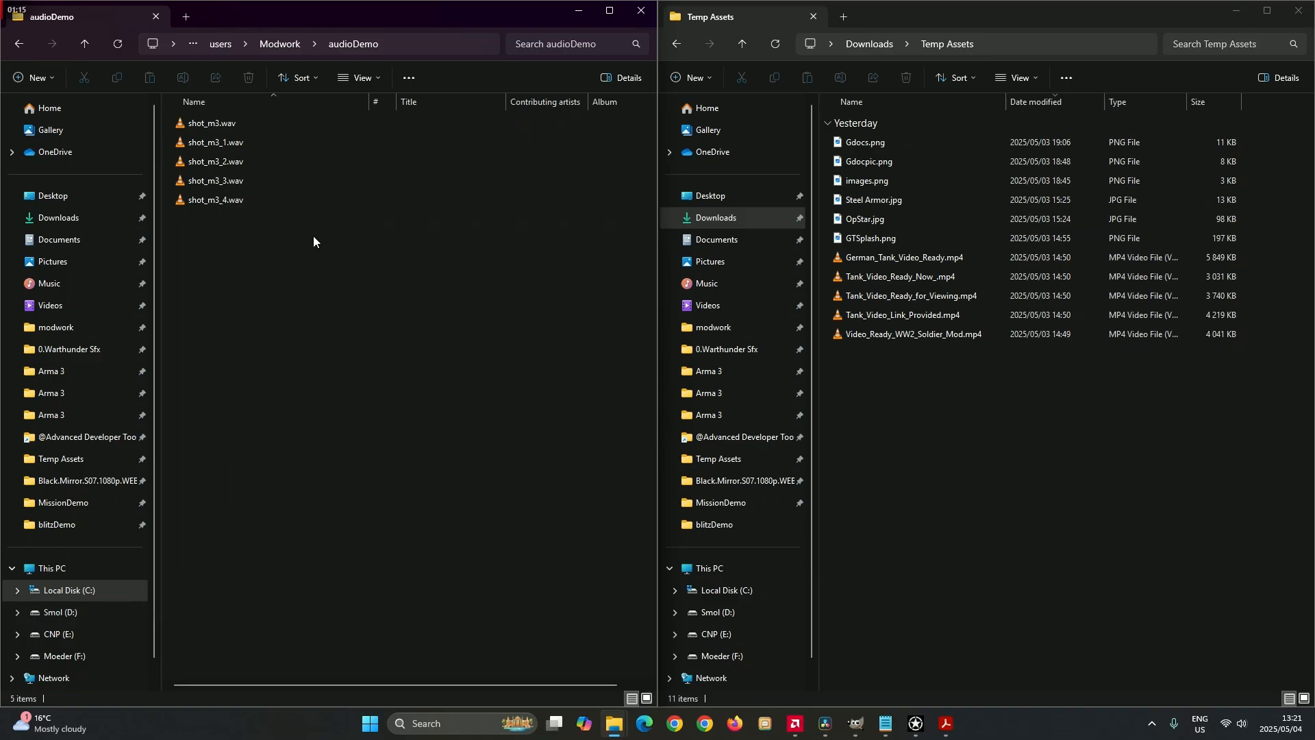
Play shot_m3.wav and shot_m3_1.wav through shot_m3_4.wav one after another, closing the media player after each sound
double_click(249, 126)
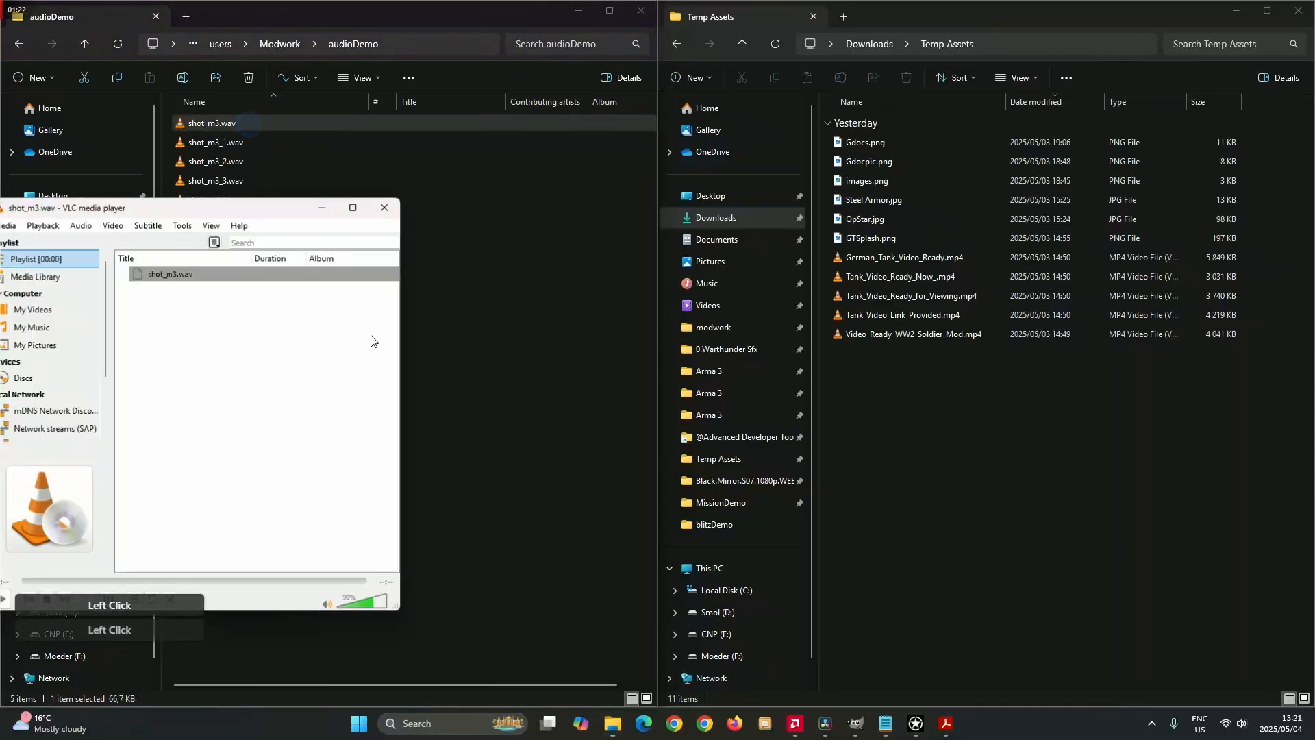
double_click(251, 145)
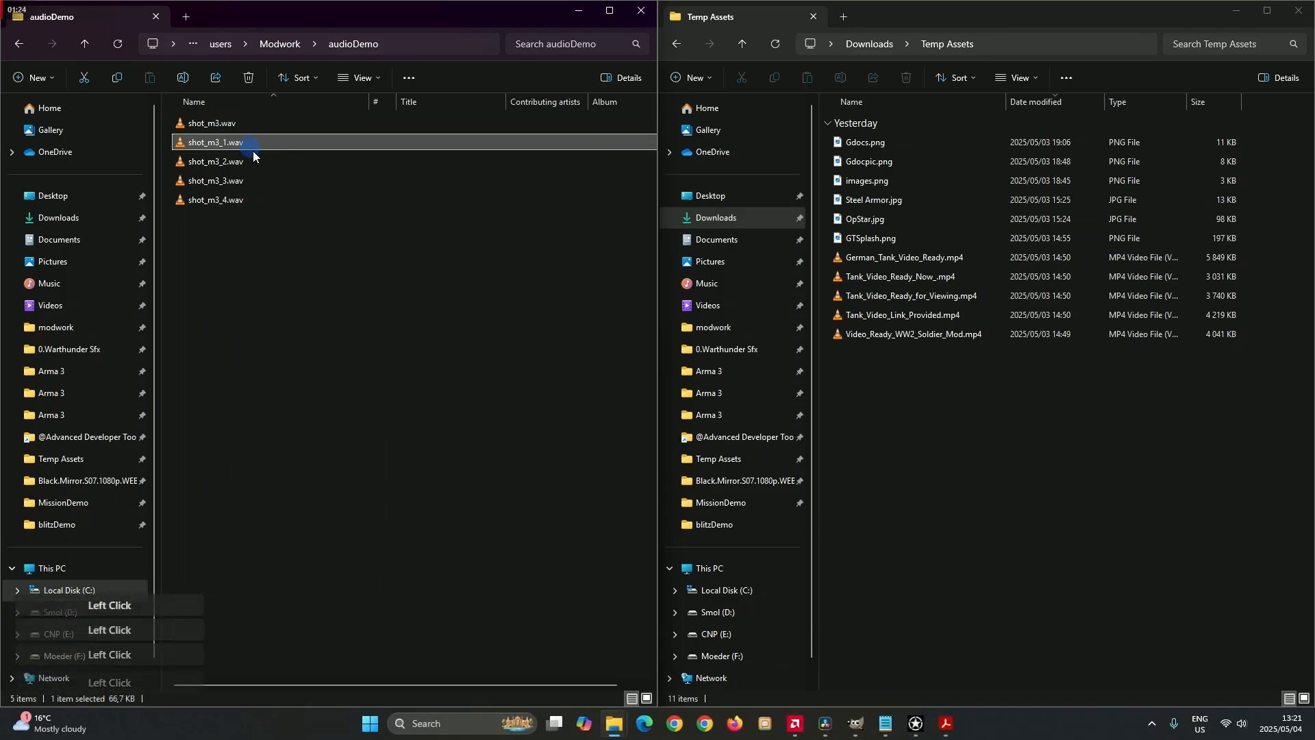
left_click(376, 205)
double_click(220, 163)
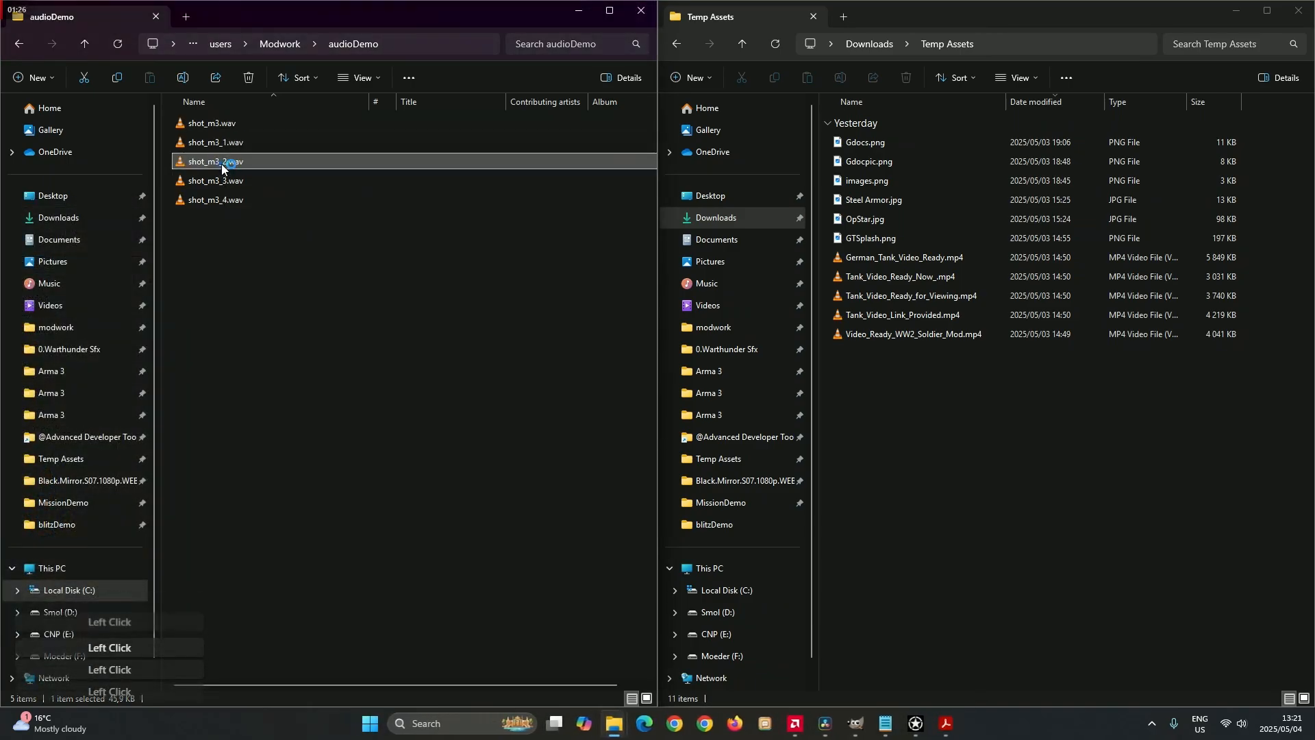
left_click(385, 206)
double_click(226, 180)
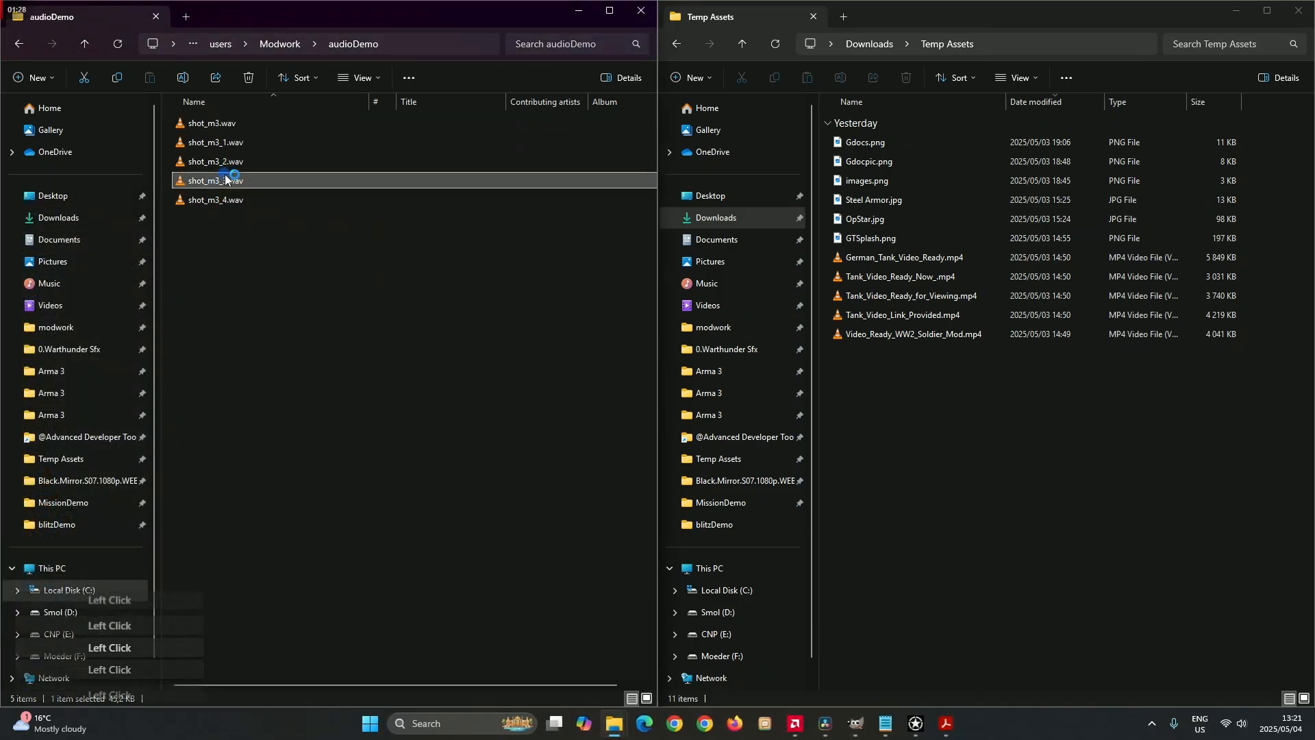
left_click(385, 206)
double_click(205, 199)
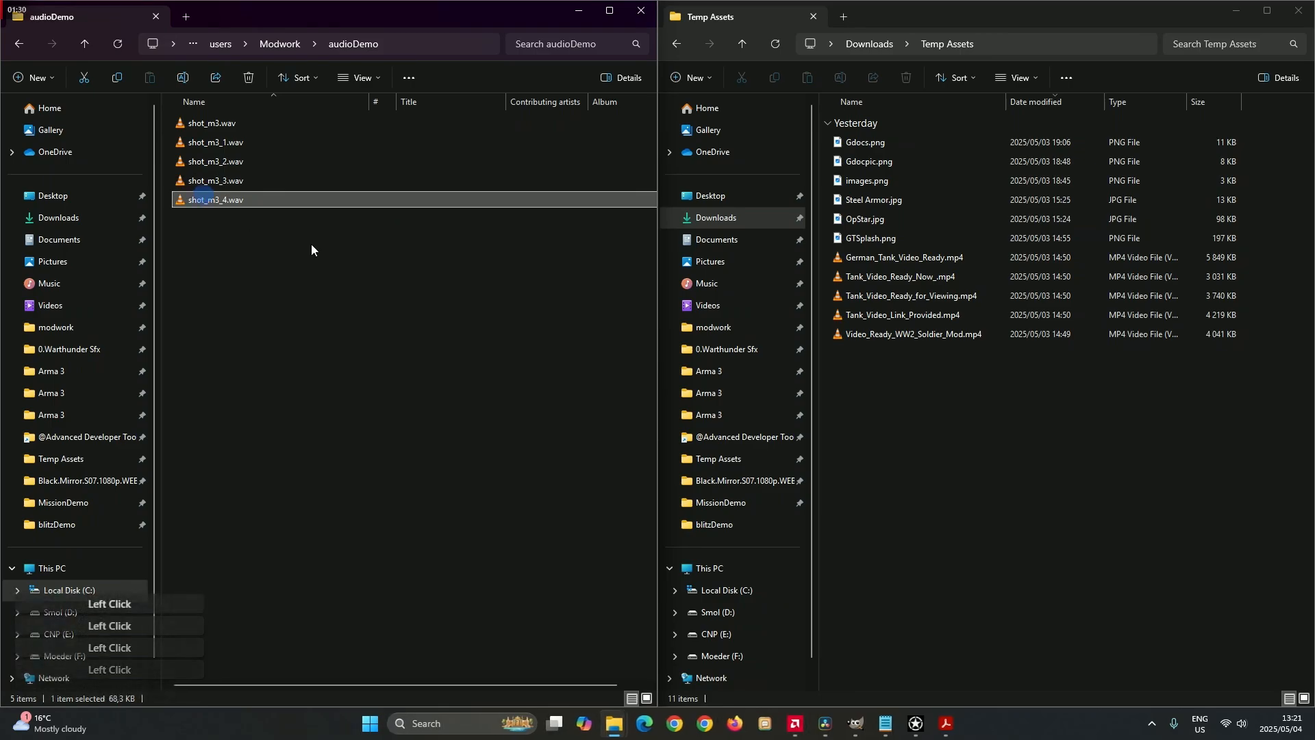
left_click(376, 210)
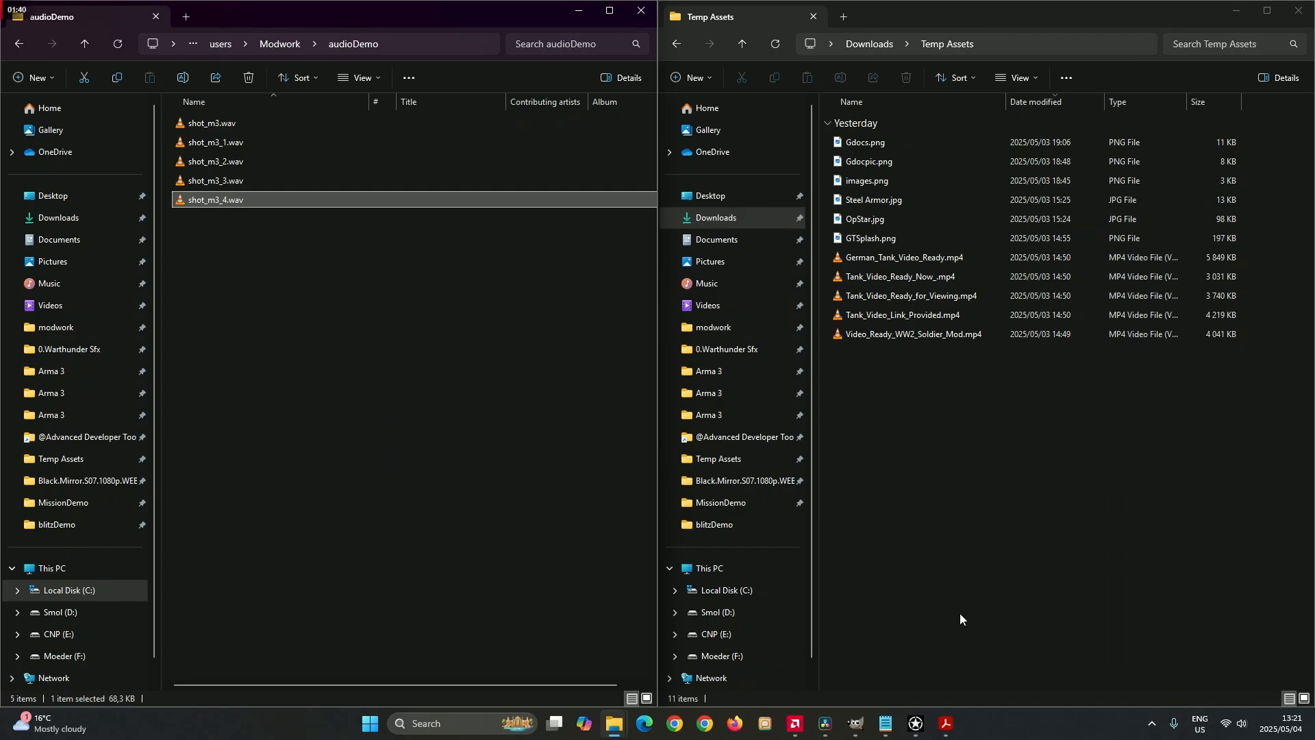
Switch to Tank Warfare and add a sounds modification named ShotDemo to the player profile's modifications
left_click(915, 723)
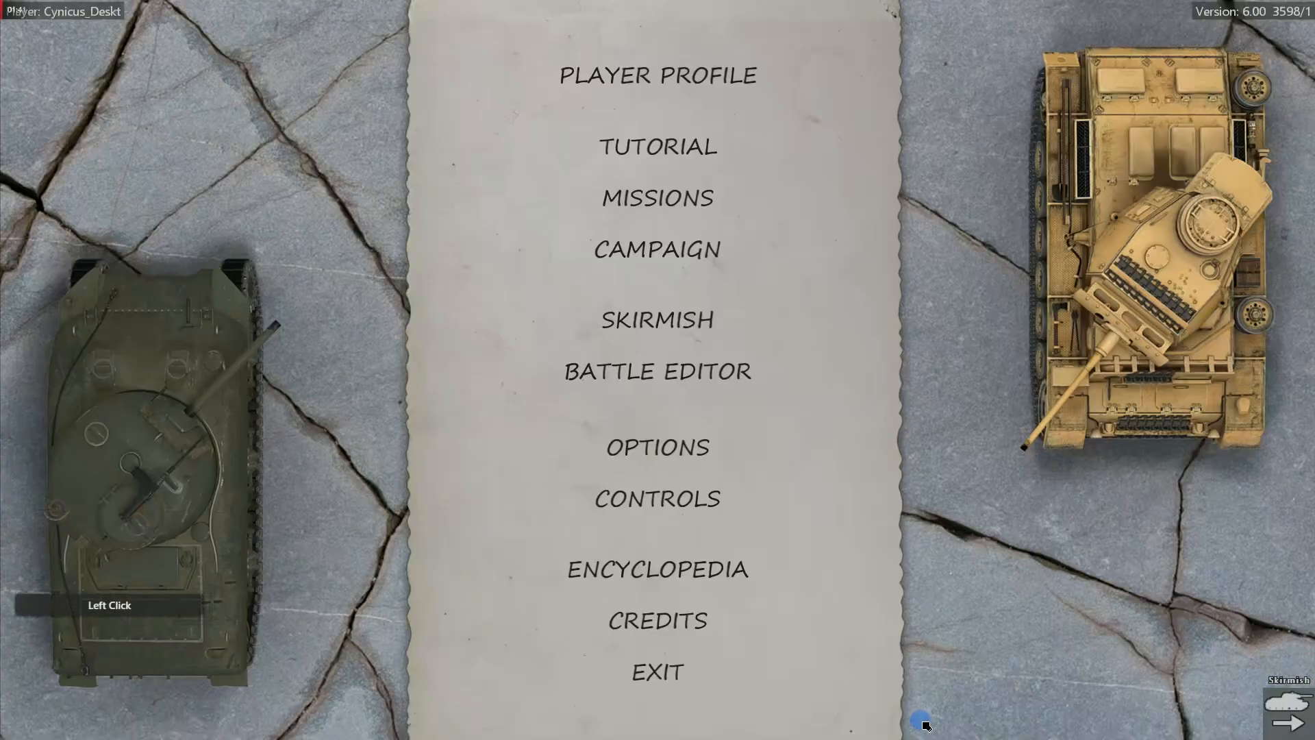
left_click(95, 12)
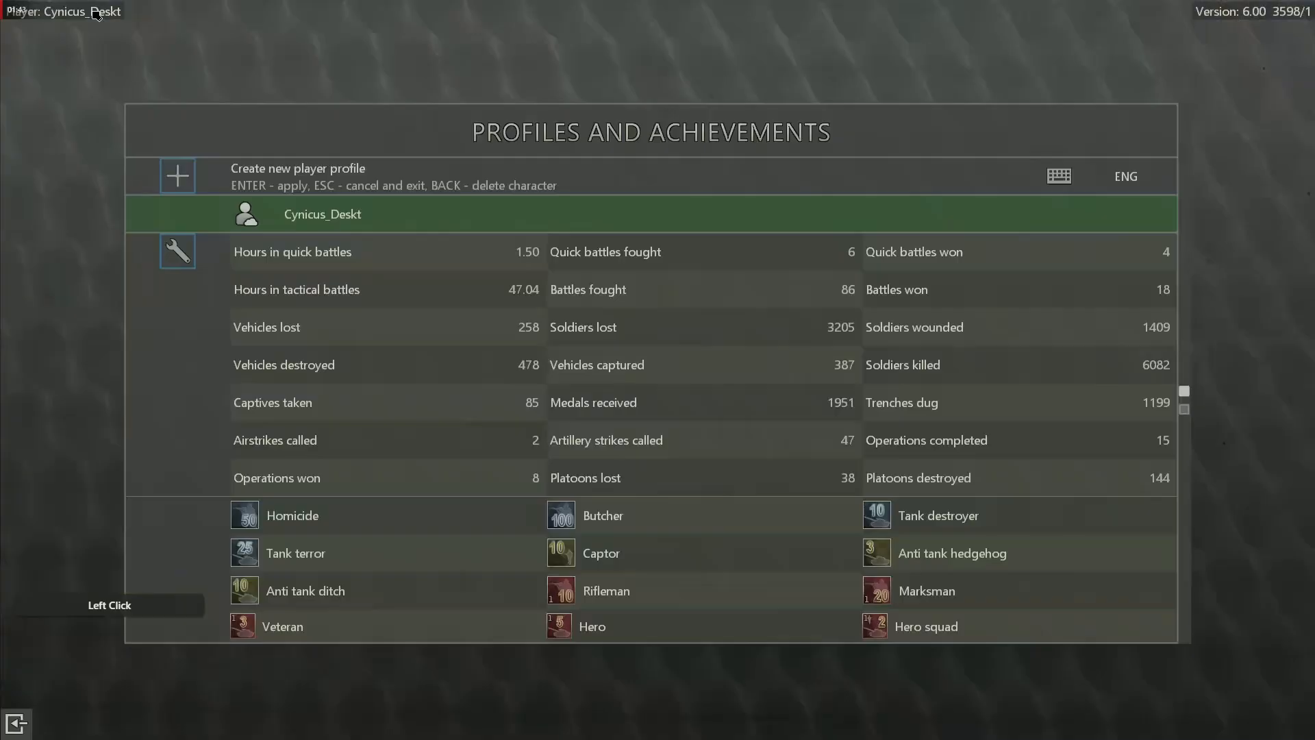
left_click(177, 251)
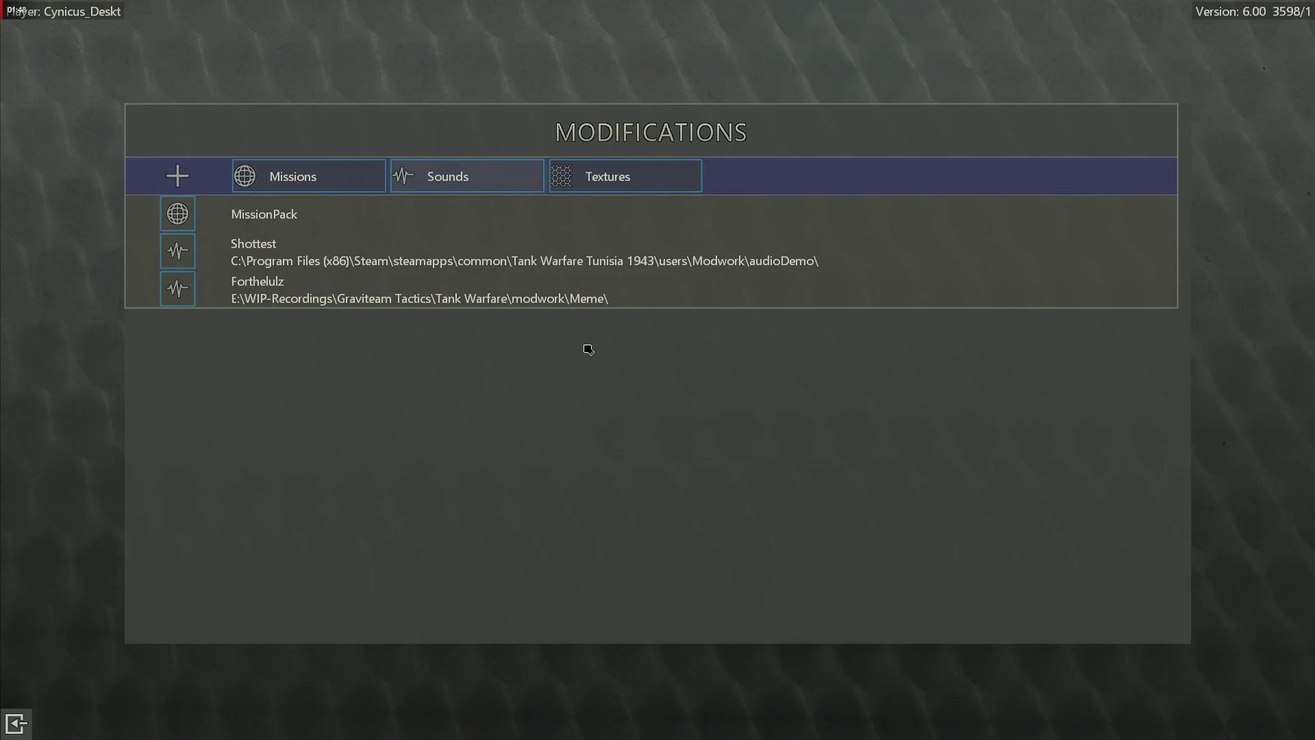
left_click(485, 186)
left_click(341, 209)
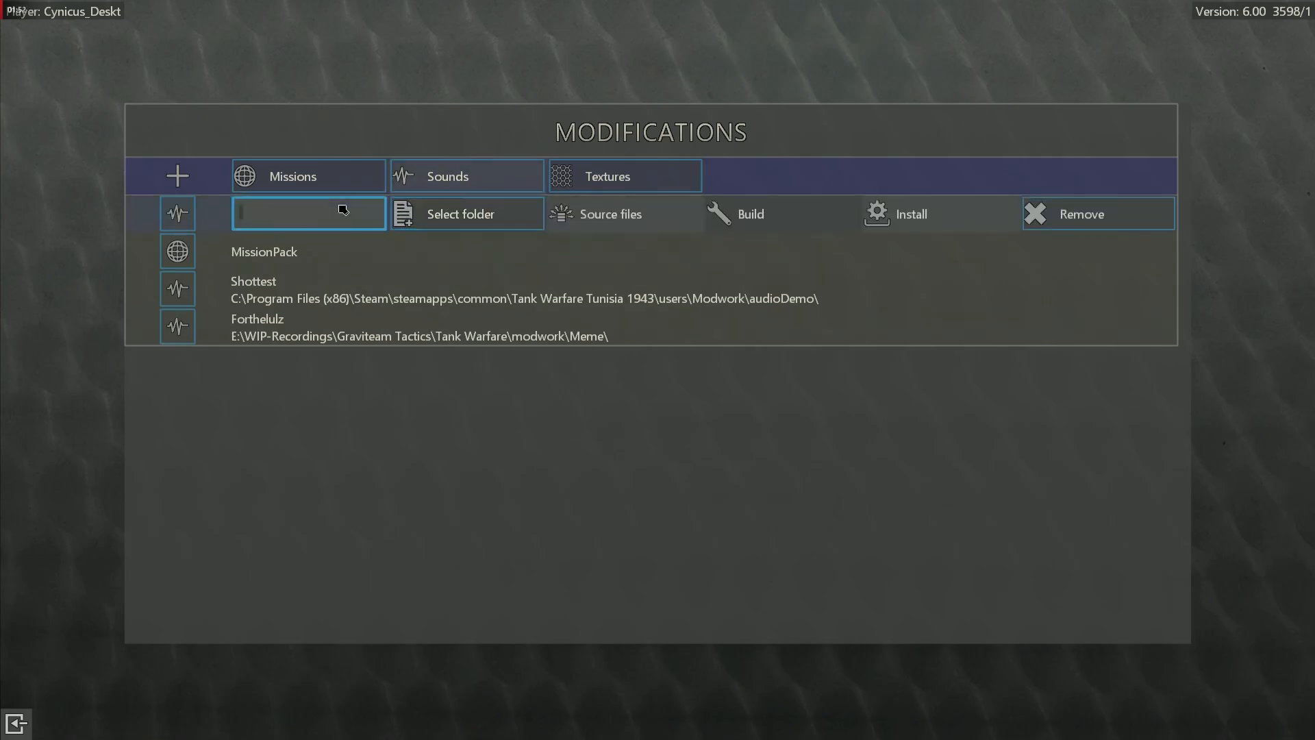
type("ShotDemo")
Set the ShotDemo mod's folder to users\Modwork\audioDemo and generate the source file list for it
left_click(496, 224)
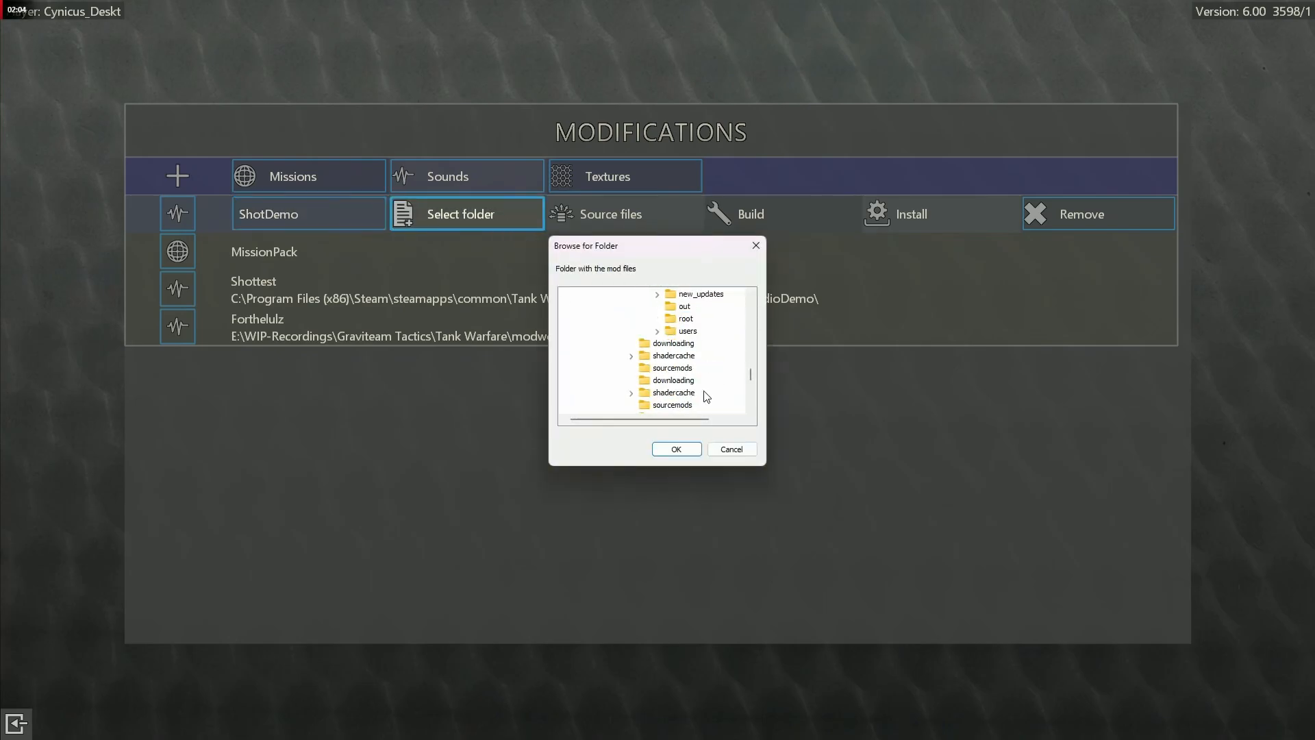
left_click(657, 331)
left_click(670, 344)
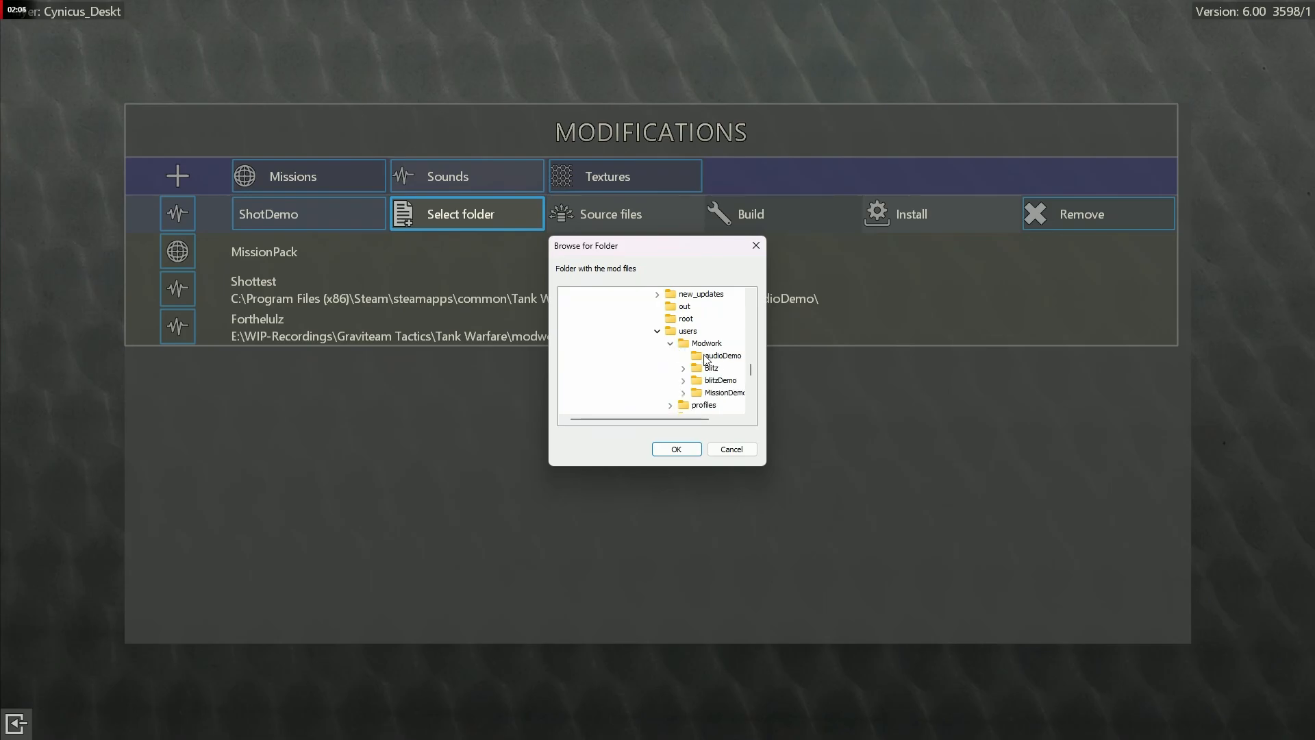
left_click(713, 357)
left_click(689, 450)
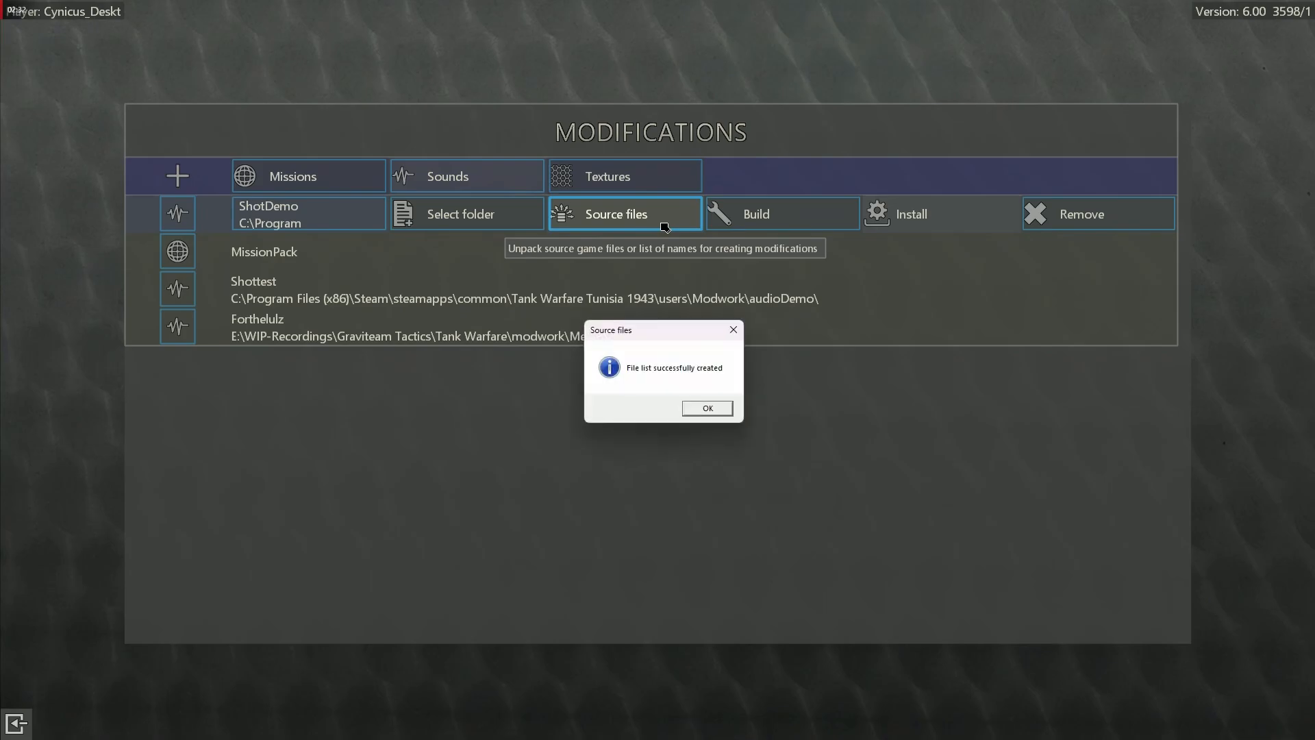
left_click(708, 408)
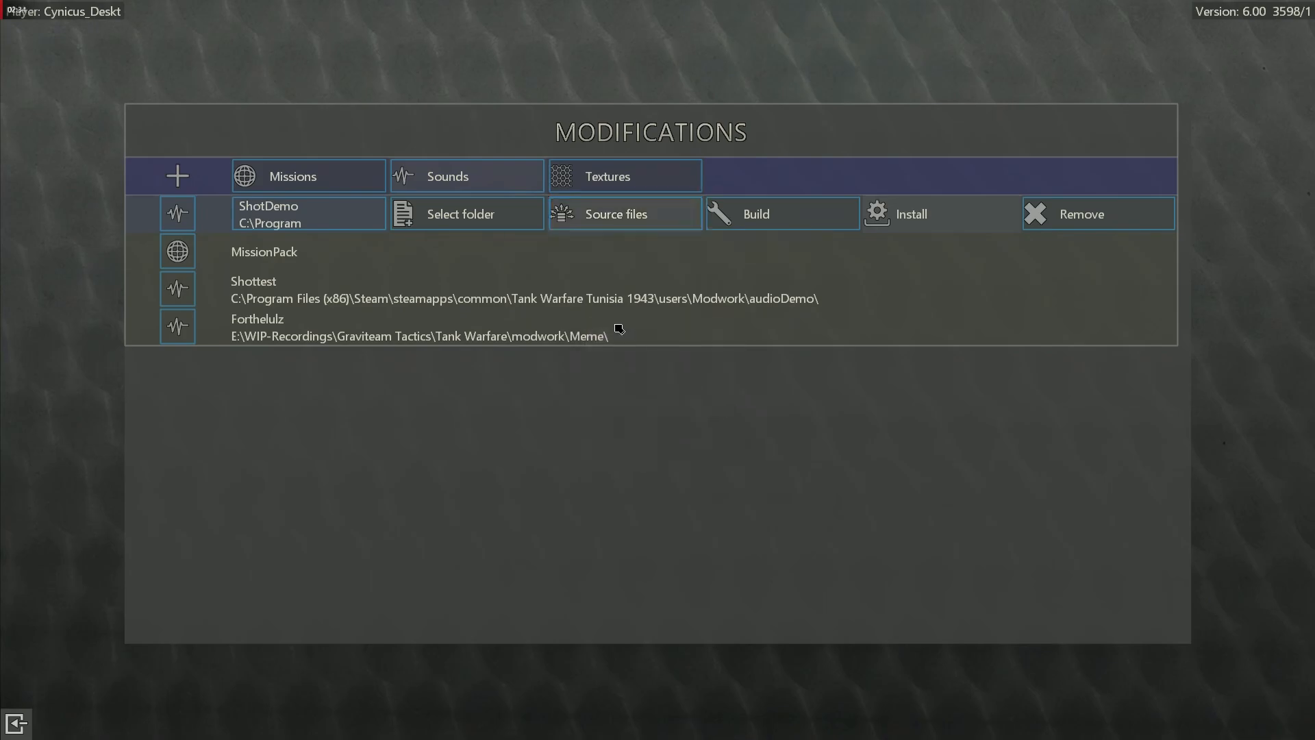
Switch to File Explorer, maximize the audioDemo folder window and open _sounds_list.txt in Notepad
key("alt+Tab")
left_click(614, 323)
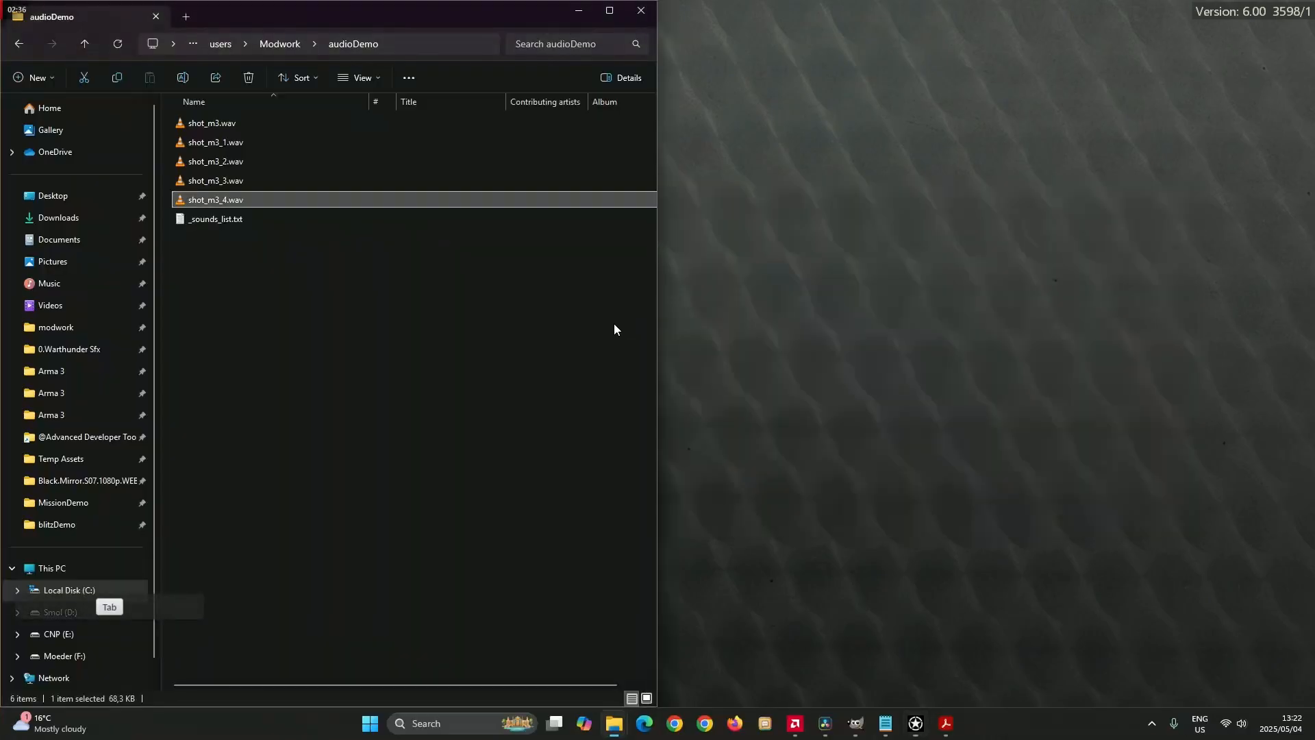
left_click(607, 16)
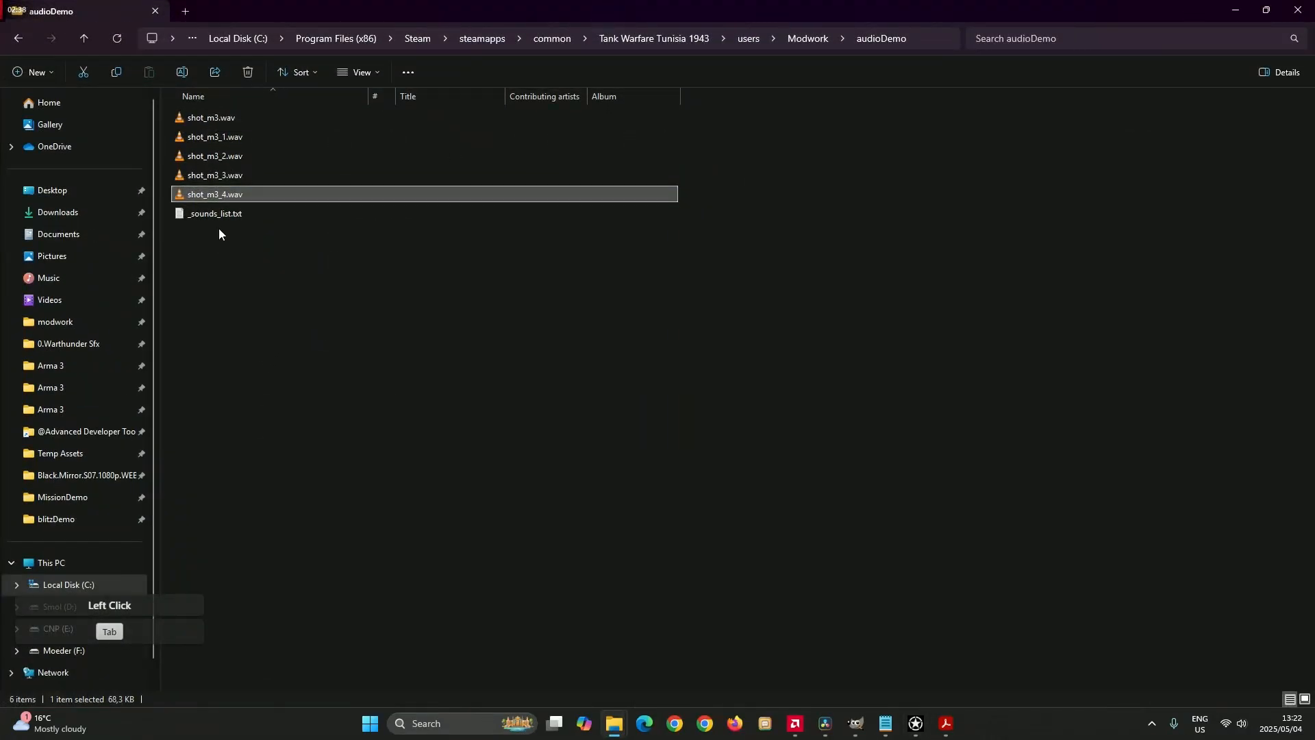
left_click(239, 218)
double_click(243, 218)
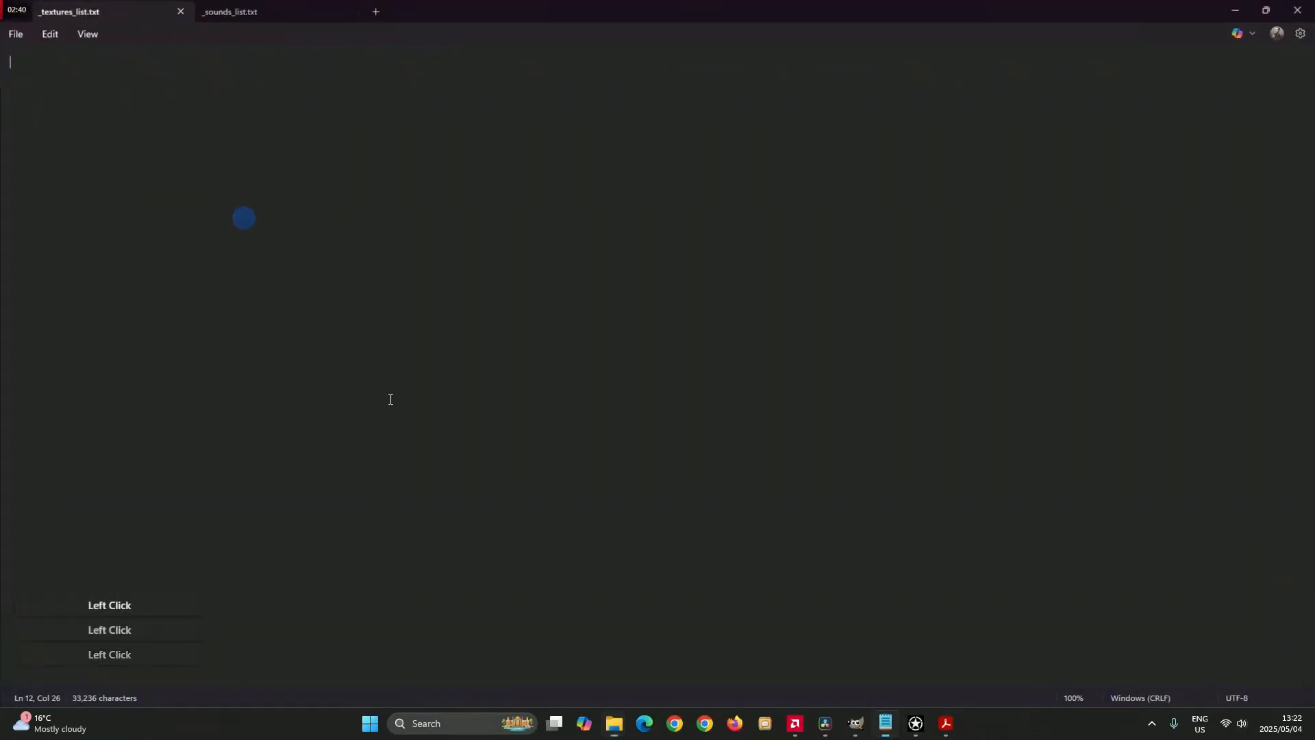
left_click(713, 400)
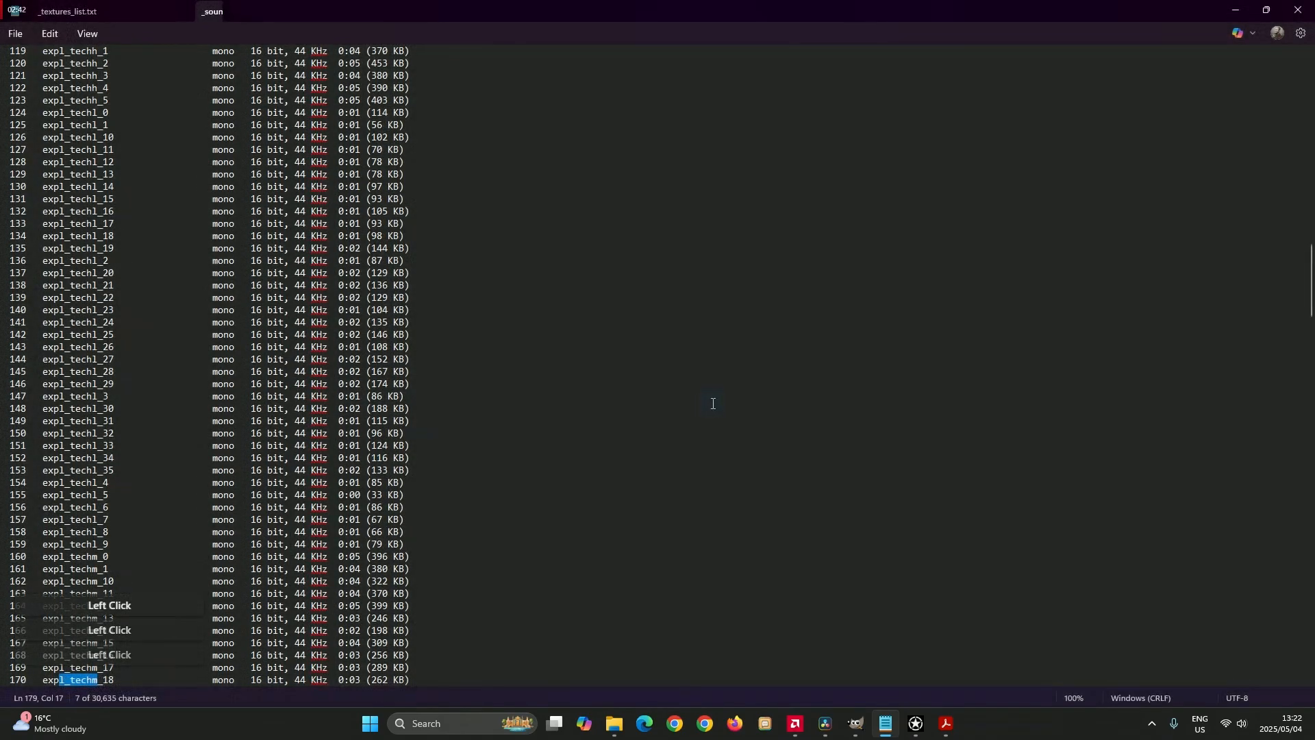
Examine the prefix legend and the collision, engine, explosion, fire and hit sound names in the sounds list
scroll(357, 400, "up", 4)
scroll(357, 400, "up", 20)
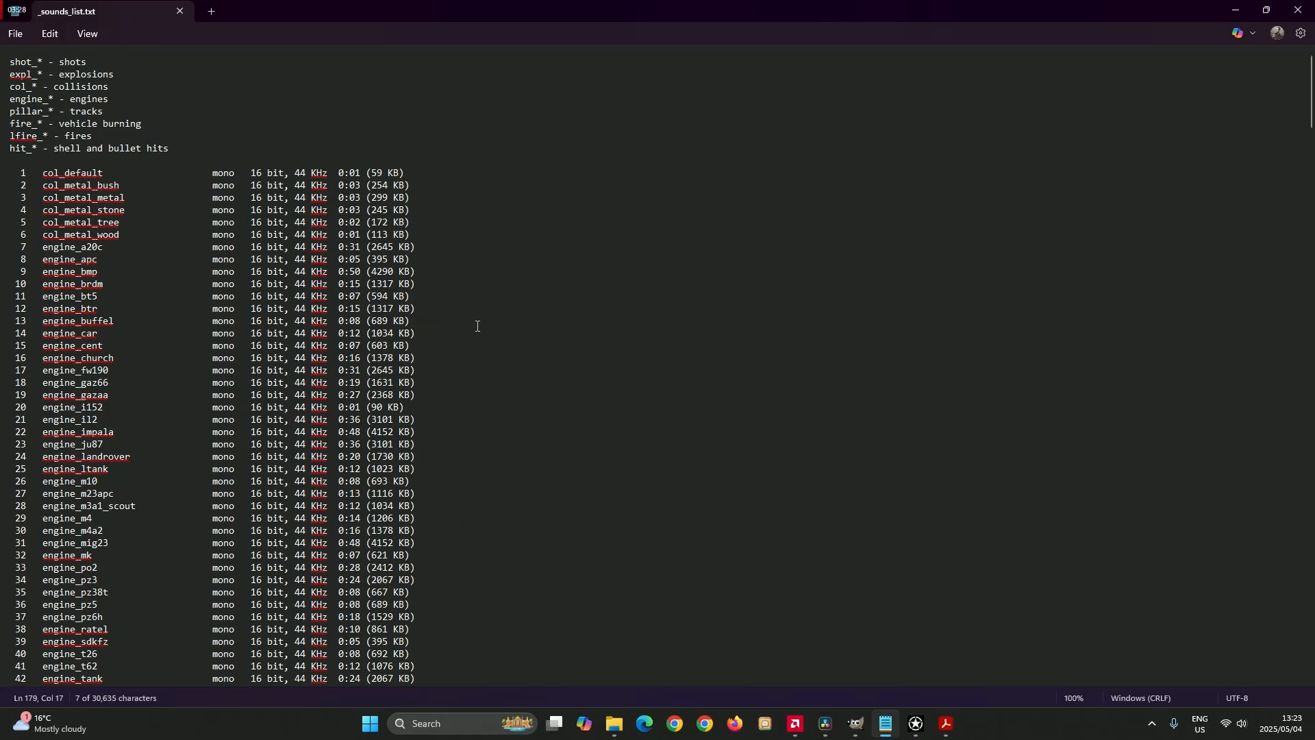
scroll(183, 268, "down", 3)
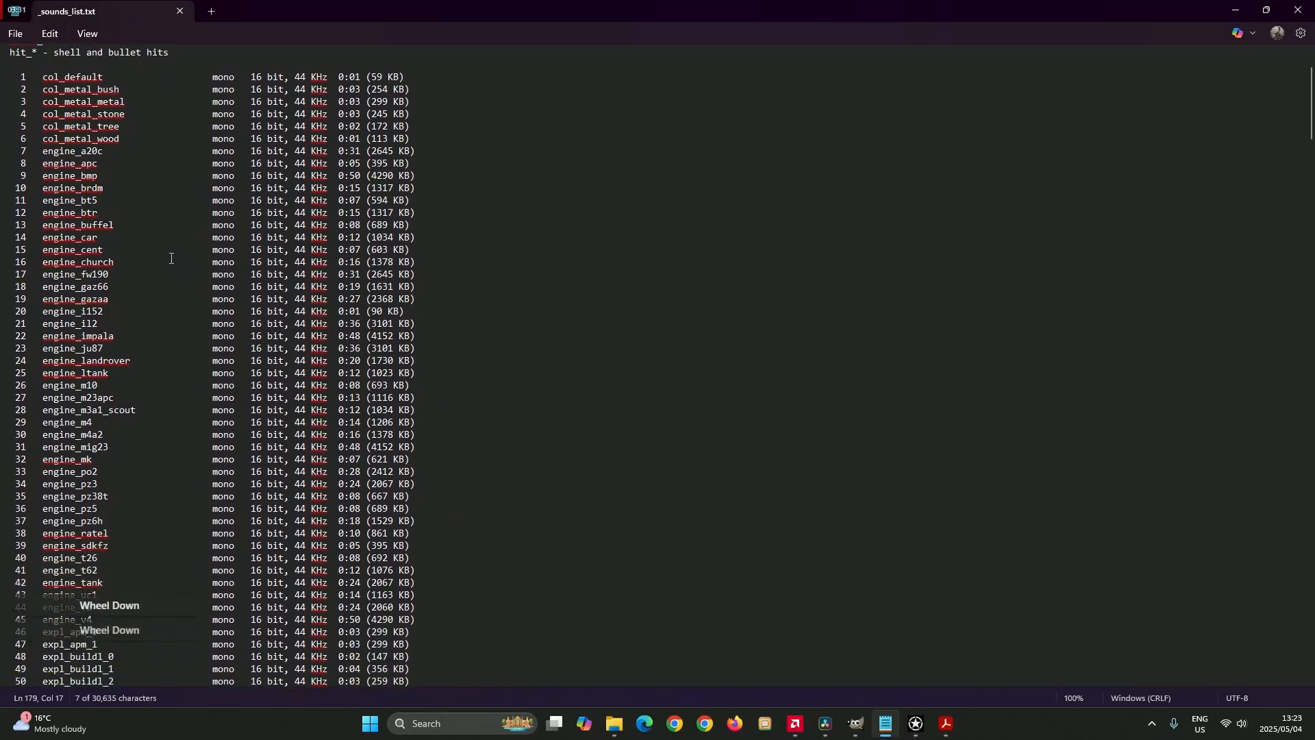
scroll(182, 260, "up", 2)
scroll(180, 259, "down", 5)
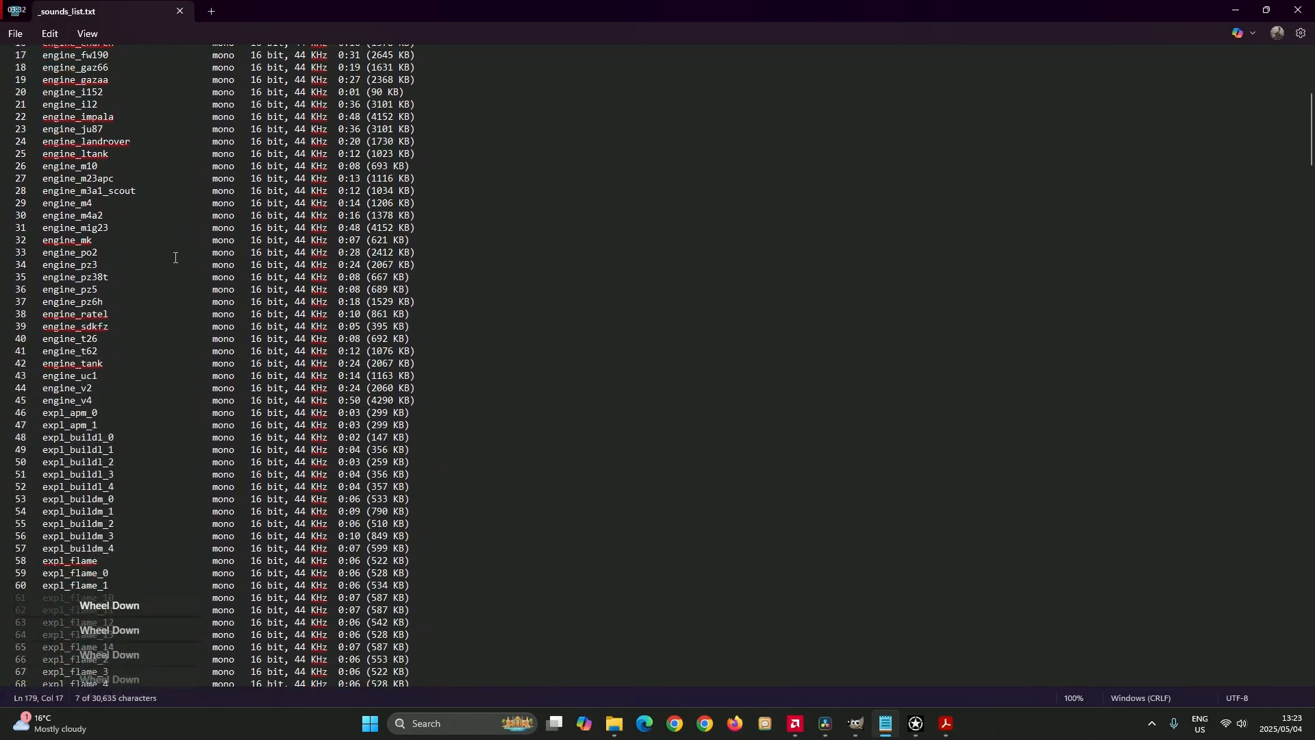
scroll(175, 257, "up", 8)
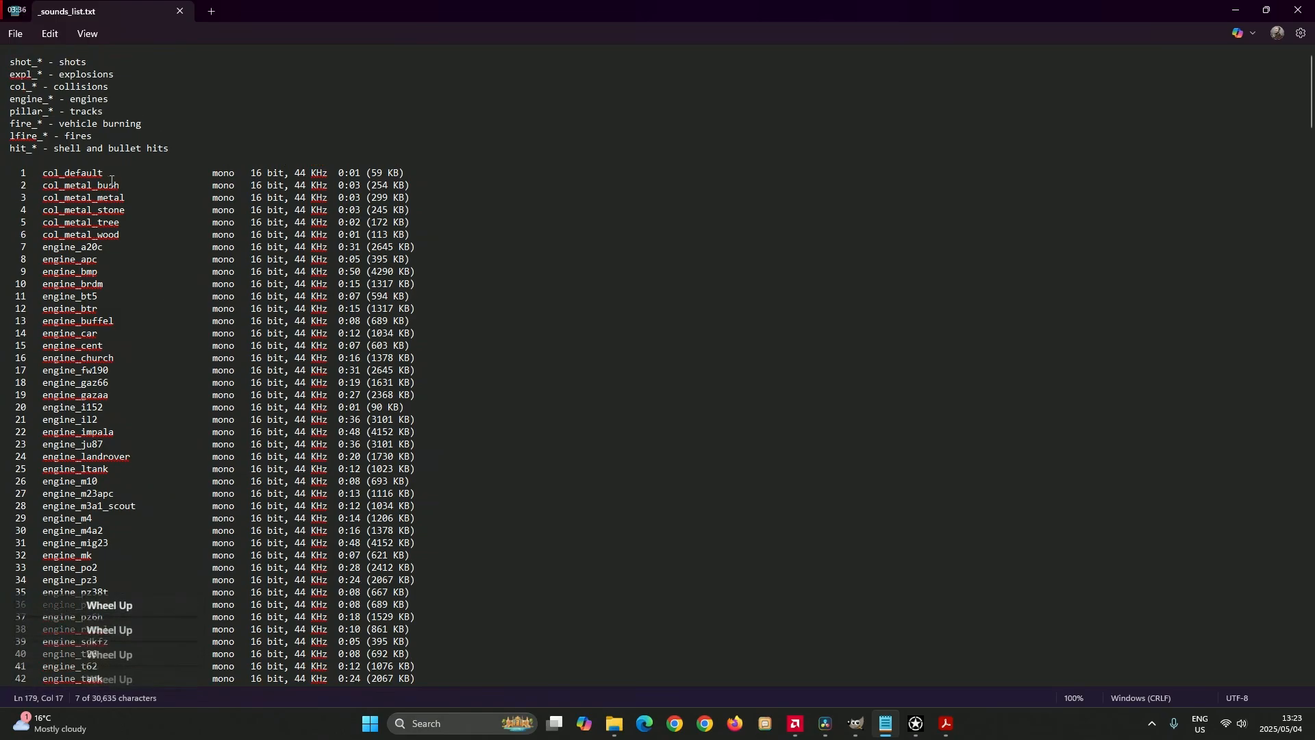
scroll(127, 241, "down", 2)
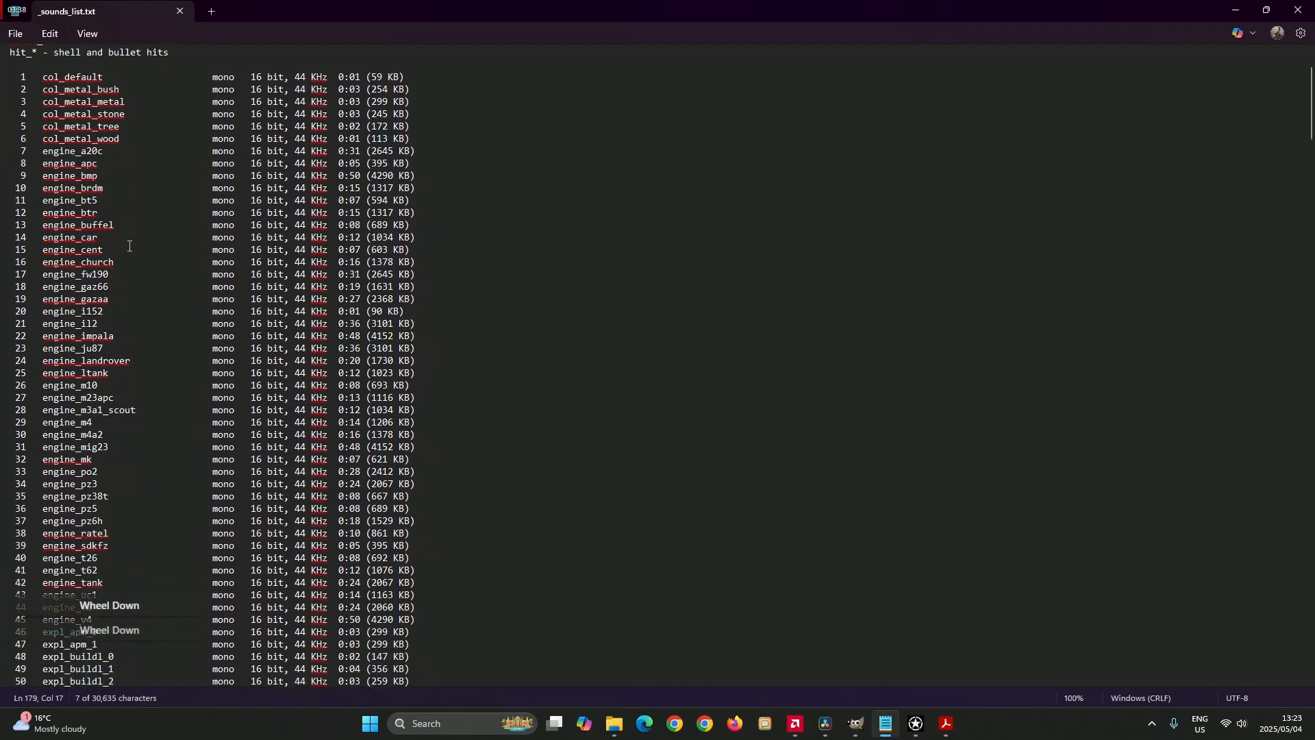
scroll(113, 239, "down", 14)
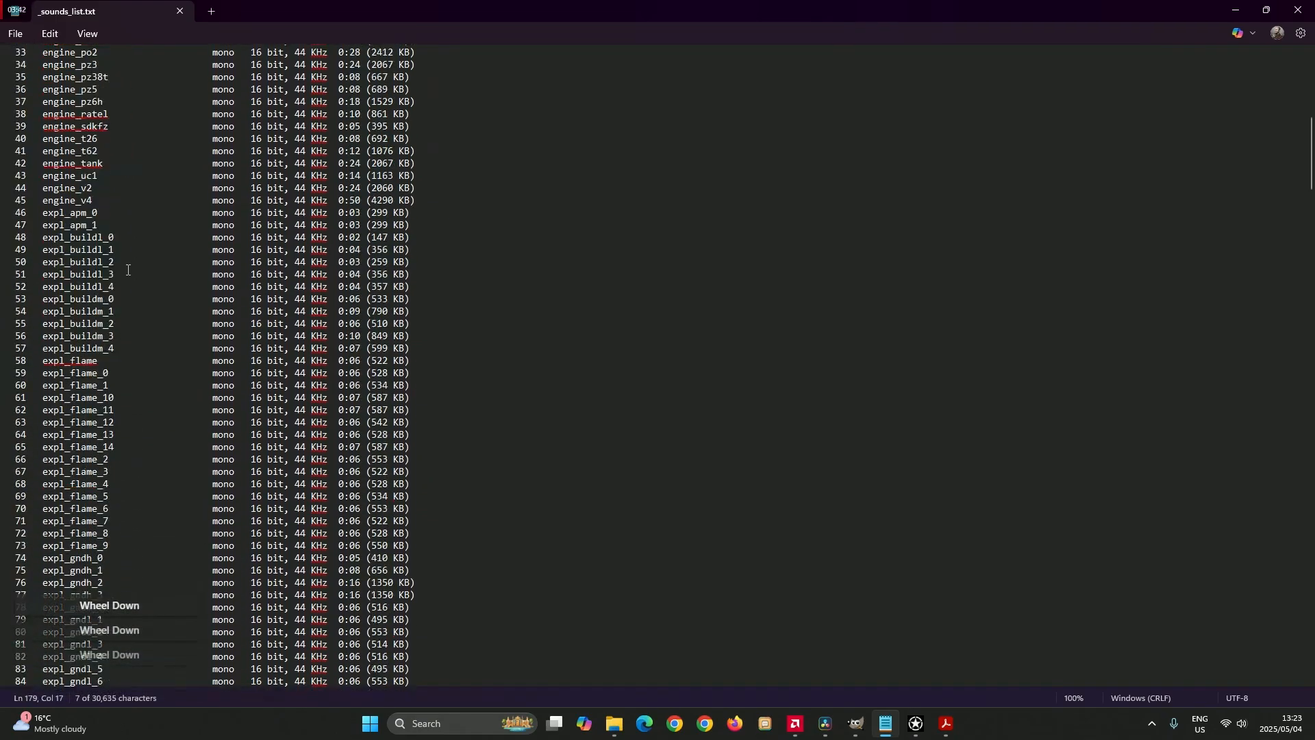
scroll(111, 313, "down", 20)
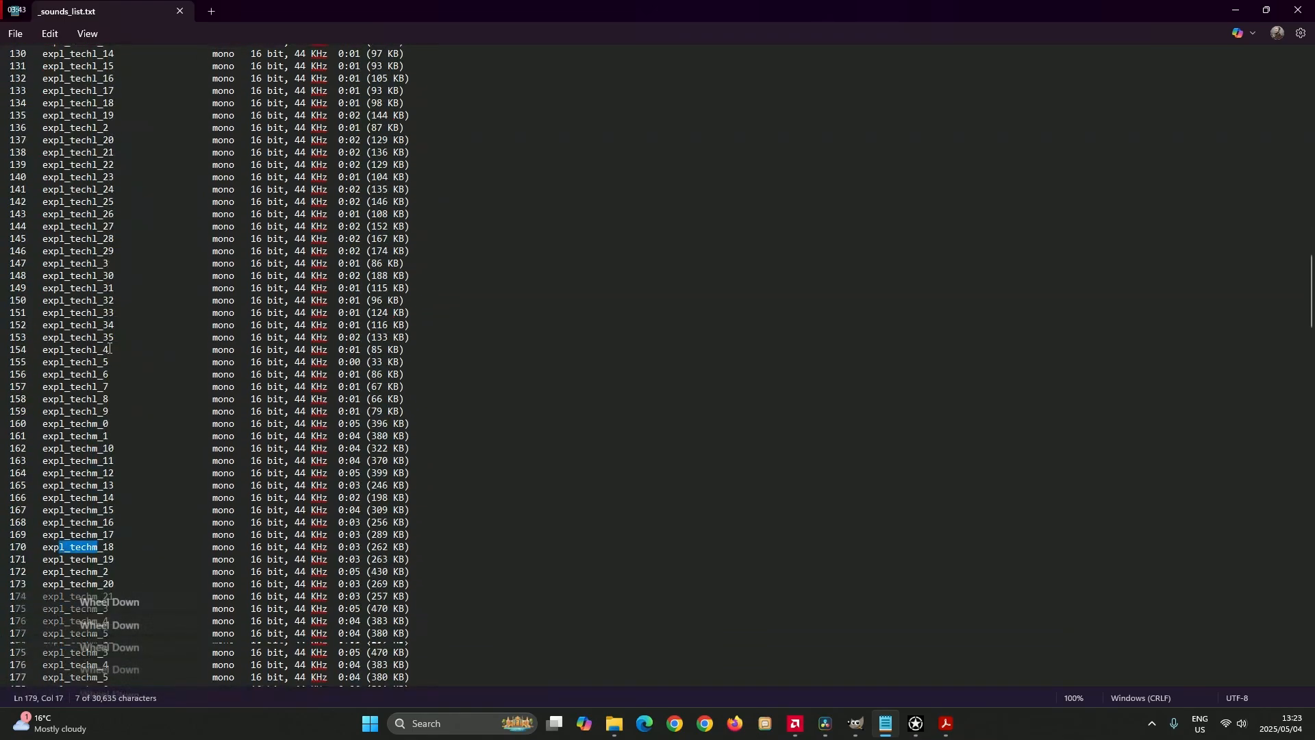
scroll(110, 349, "down", 20)
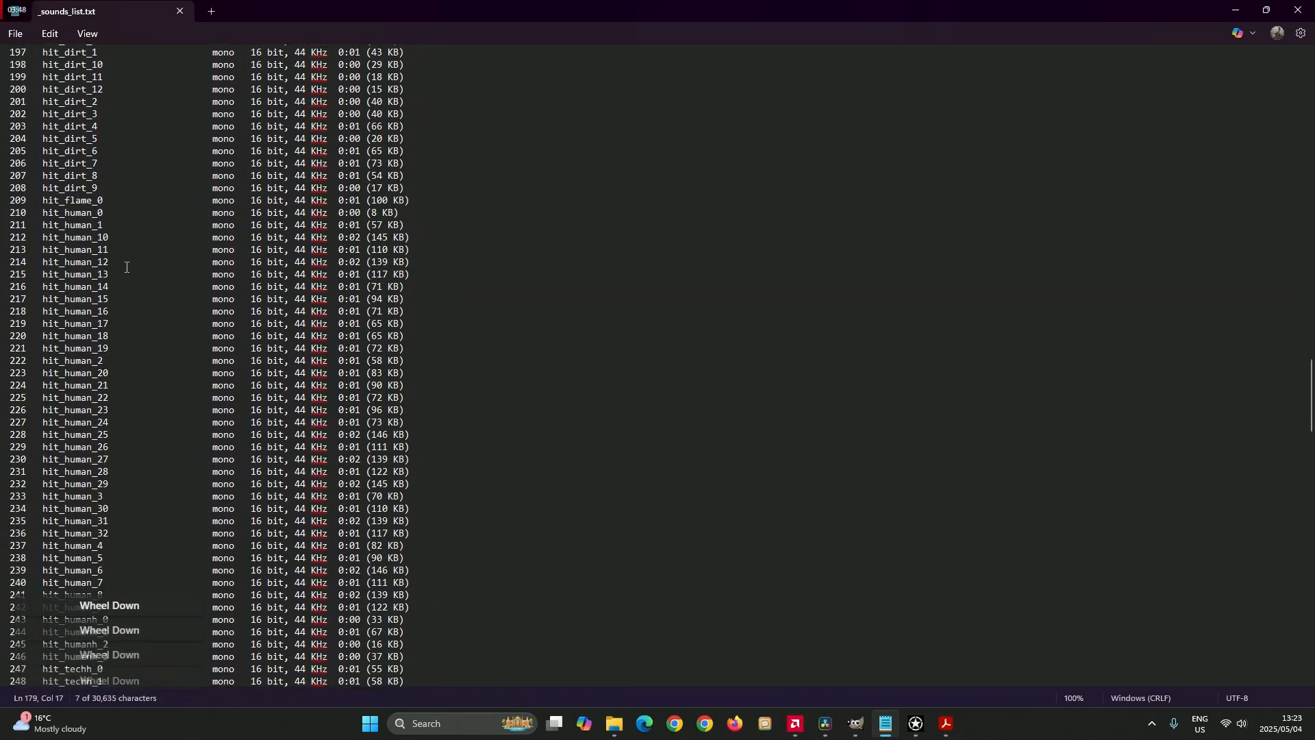
scroll(126, 264, "up", 2)
scroll(117, 265, "down", 1)
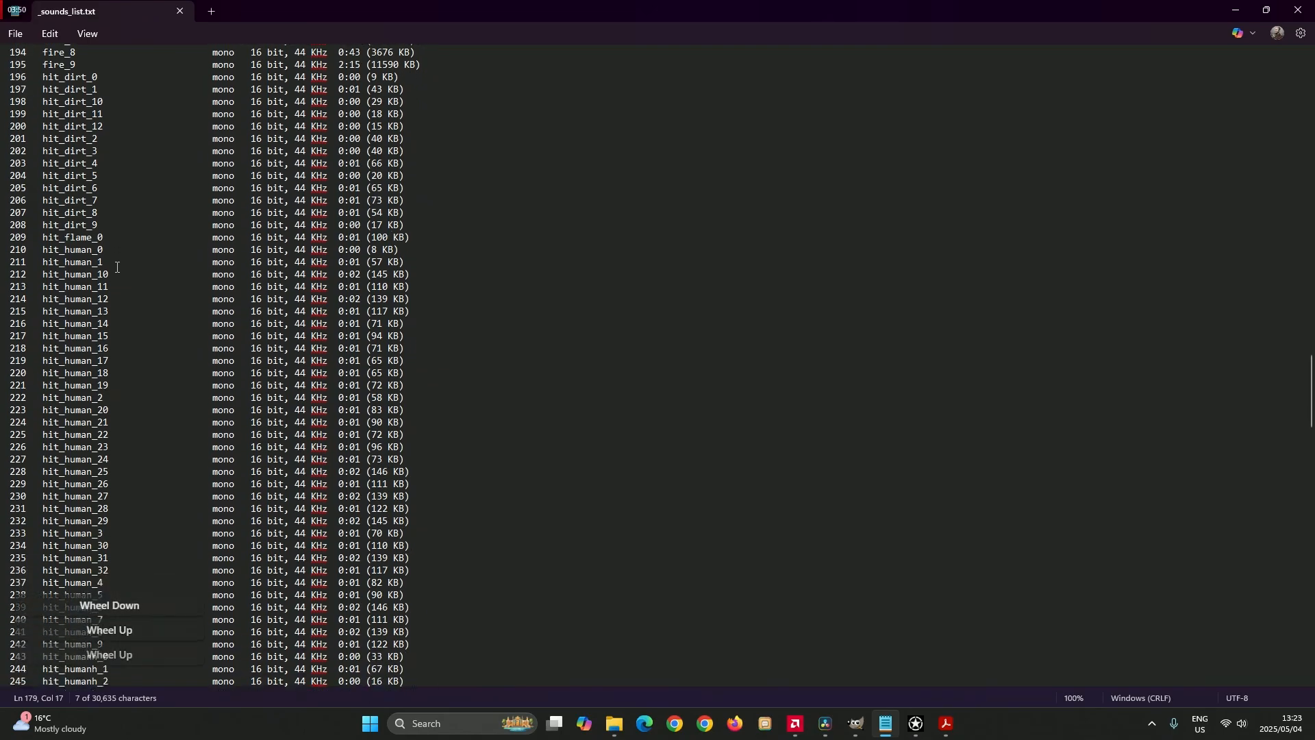
scroll(139, 308, "down", 6)
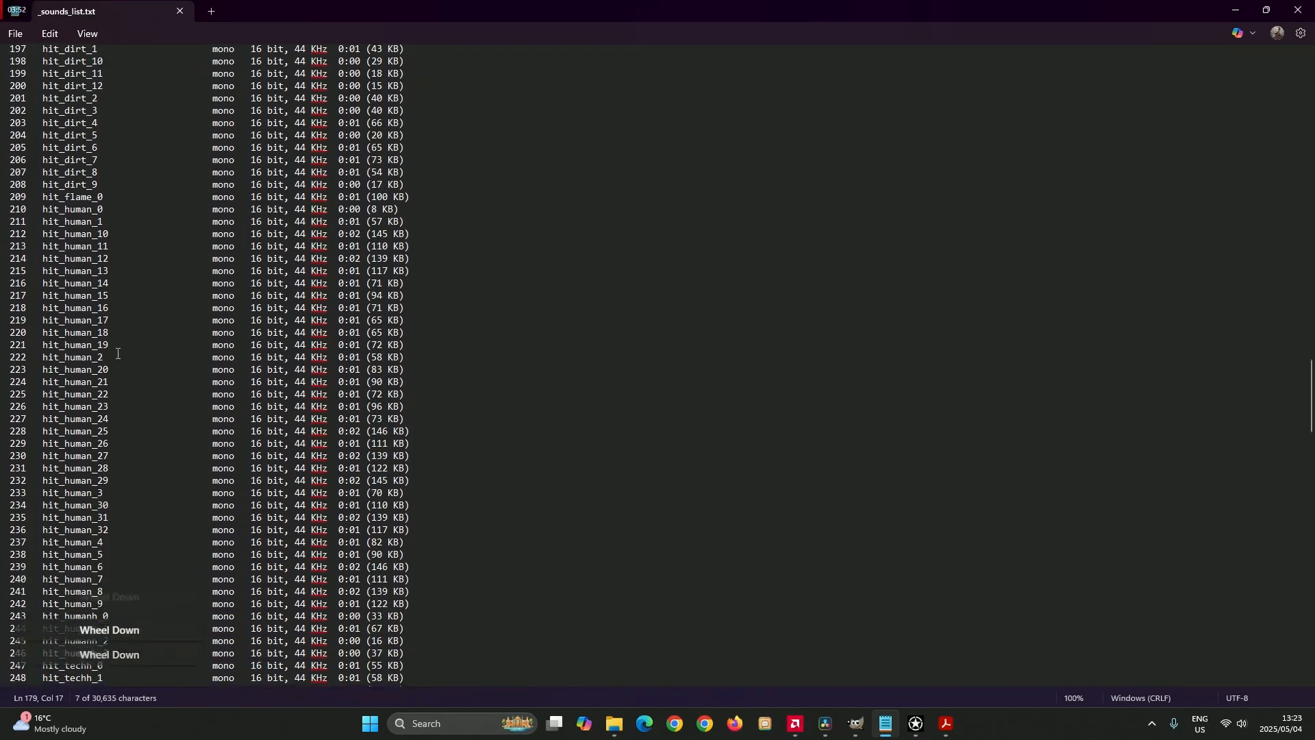
scroll(141, 356, "down", 6)
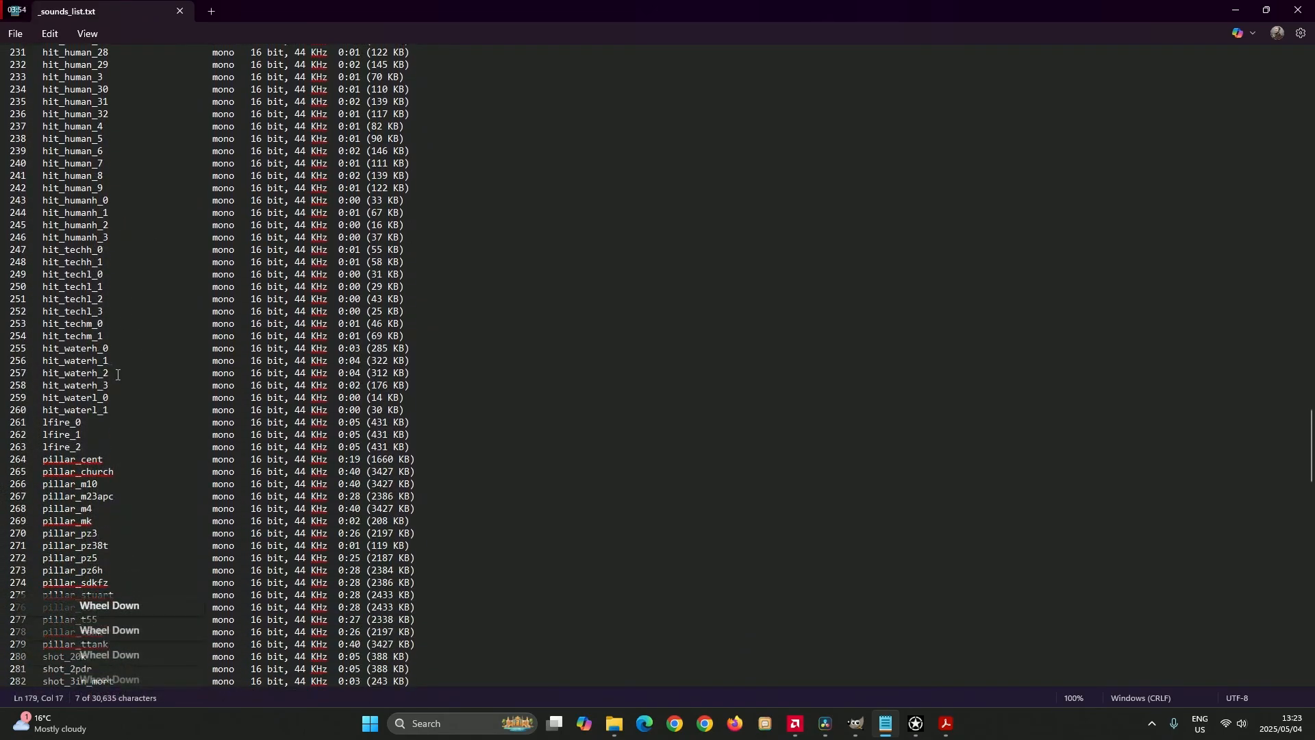
Examine the pillar_ track sounds and the shot_ weapon sounds through the end of the sounds list
scroll(117, 374, "down", 7)
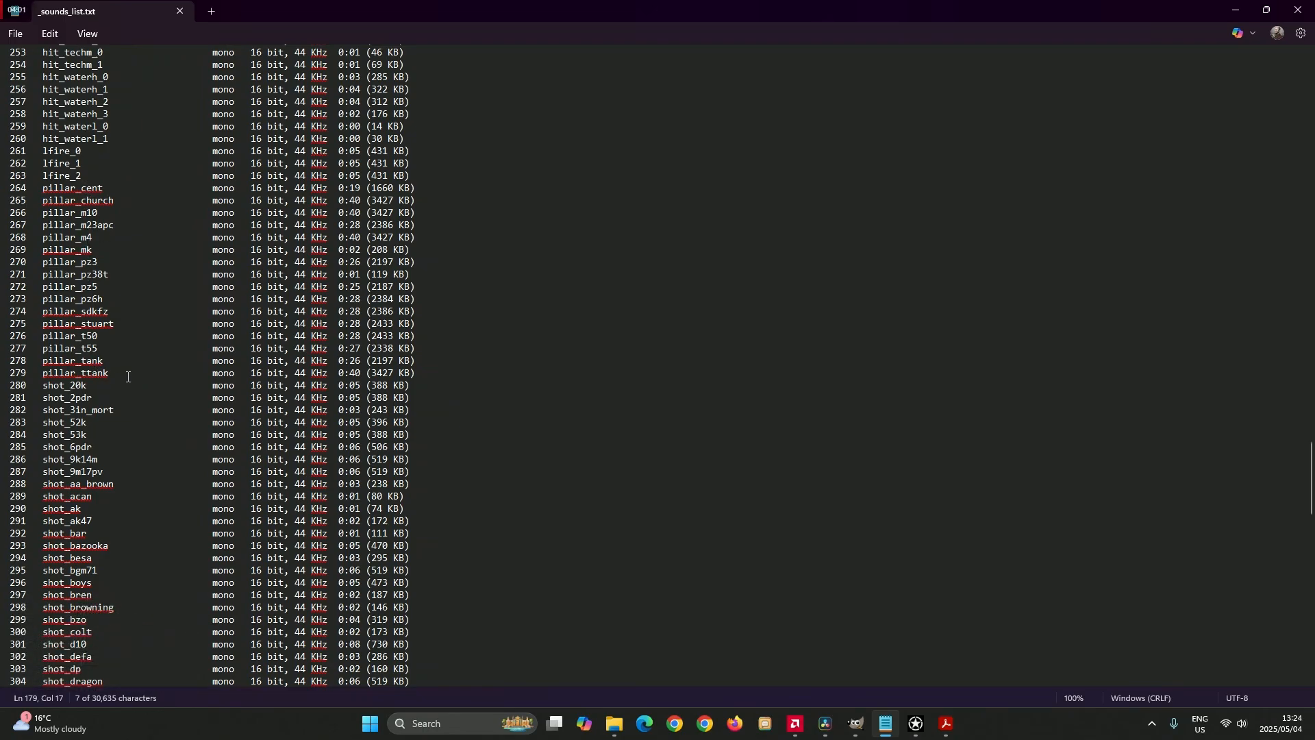
scroll(129, 377, "down", 5)
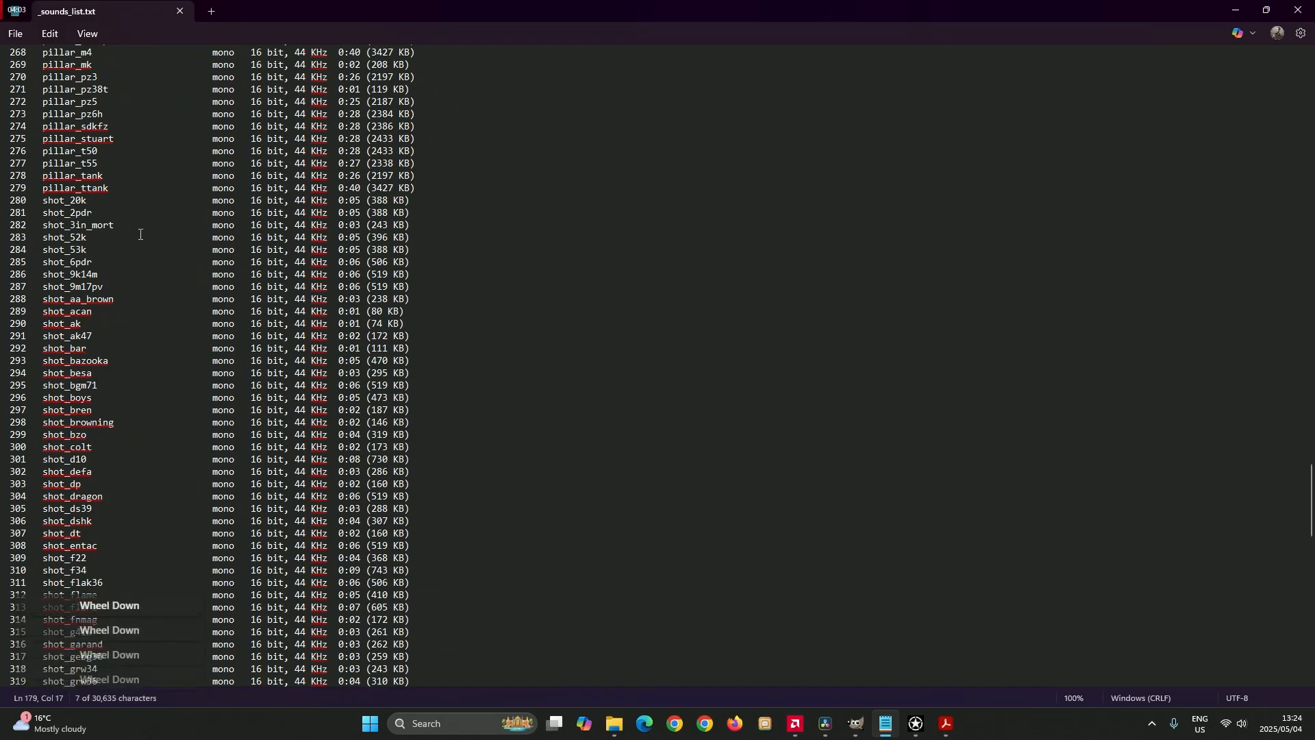
scroll(141, 235, "down", 2)
scroll(141, 237, "down", 2)
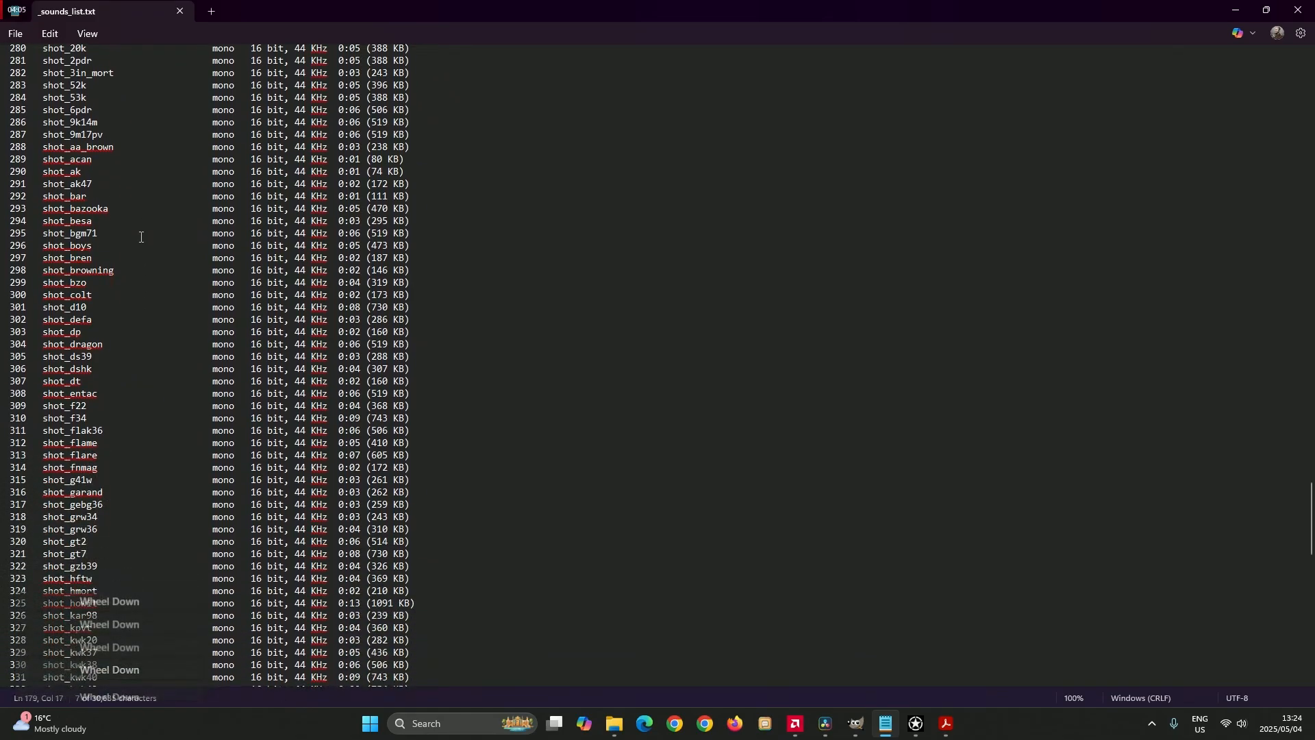
scroll(141, 237, "down", 1)
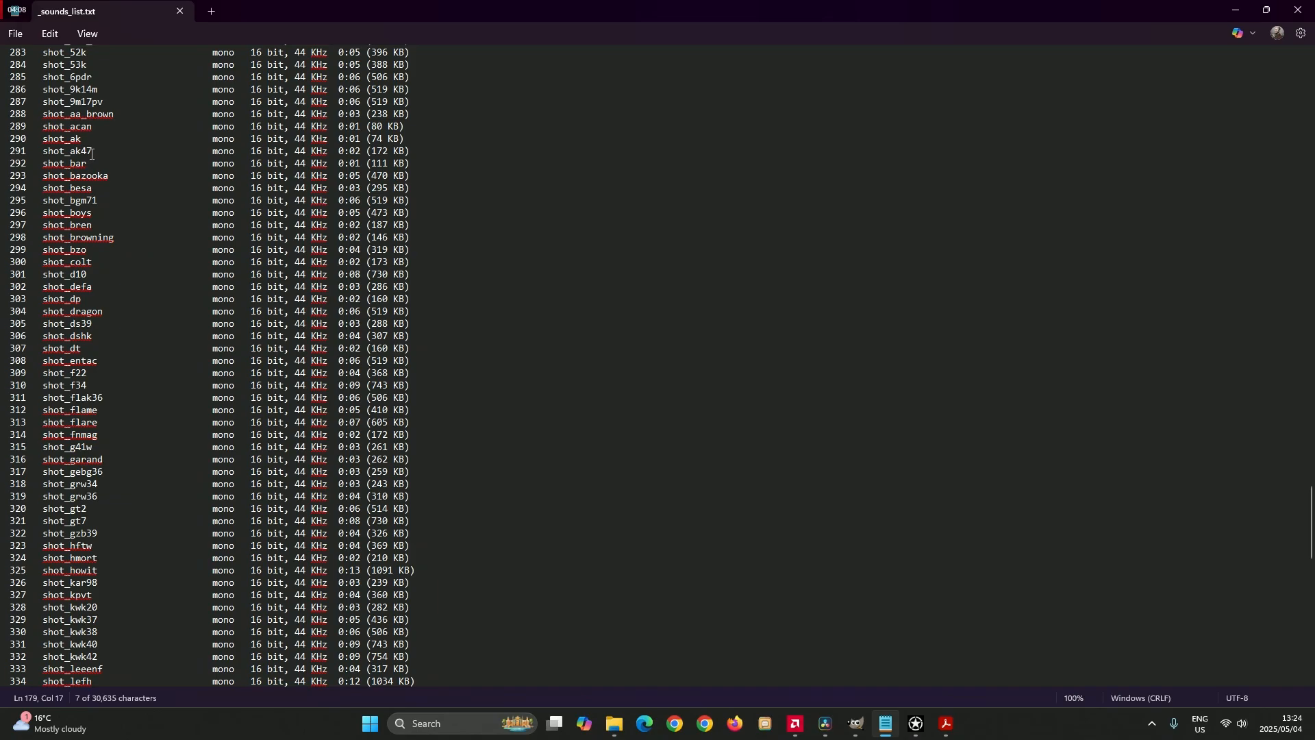
scroll(163, 391, "down", 1)
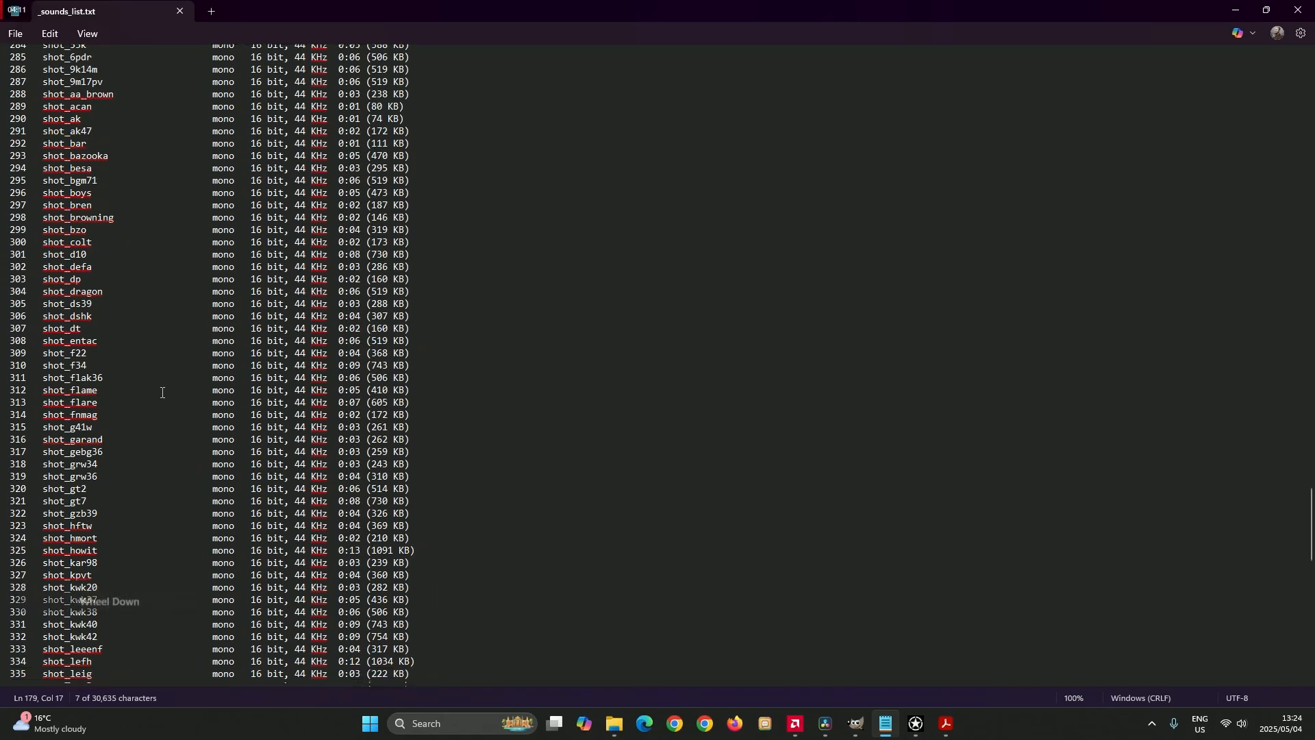
scroll(162, 387, "up", 1)
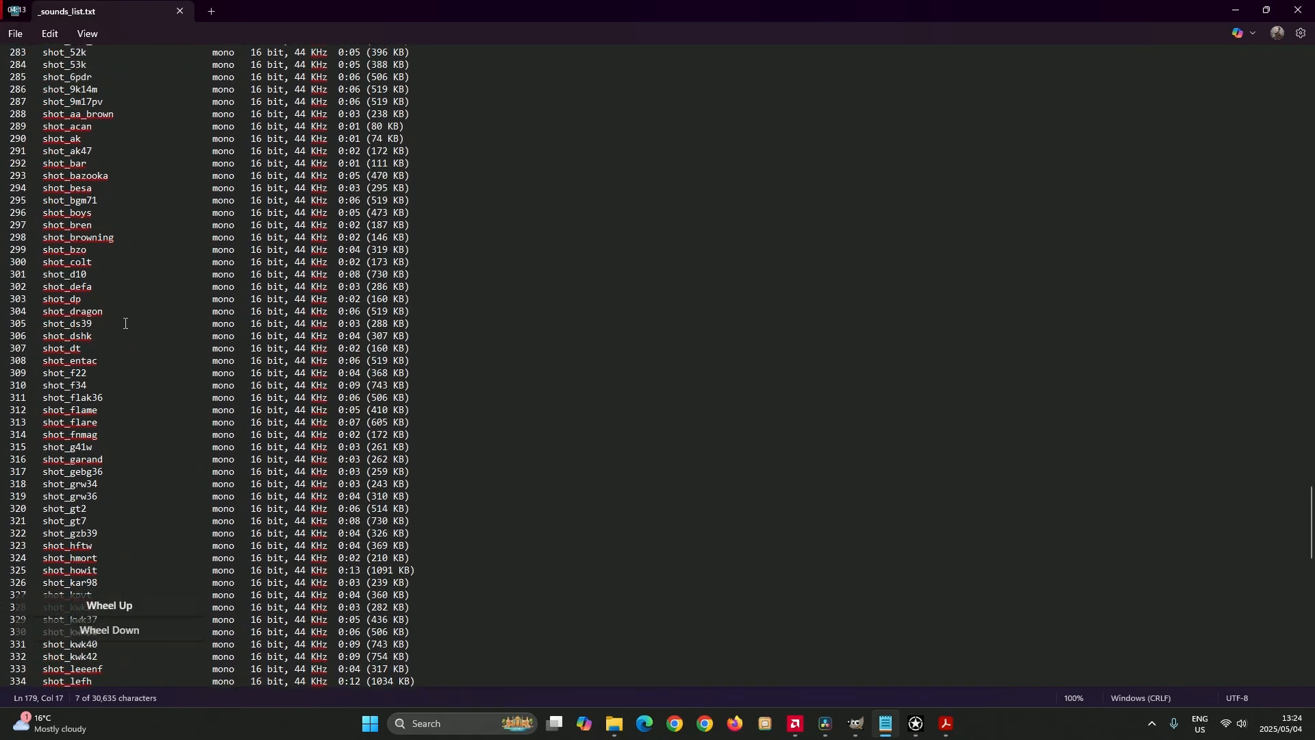
scroll(130, 325, "down", 18)
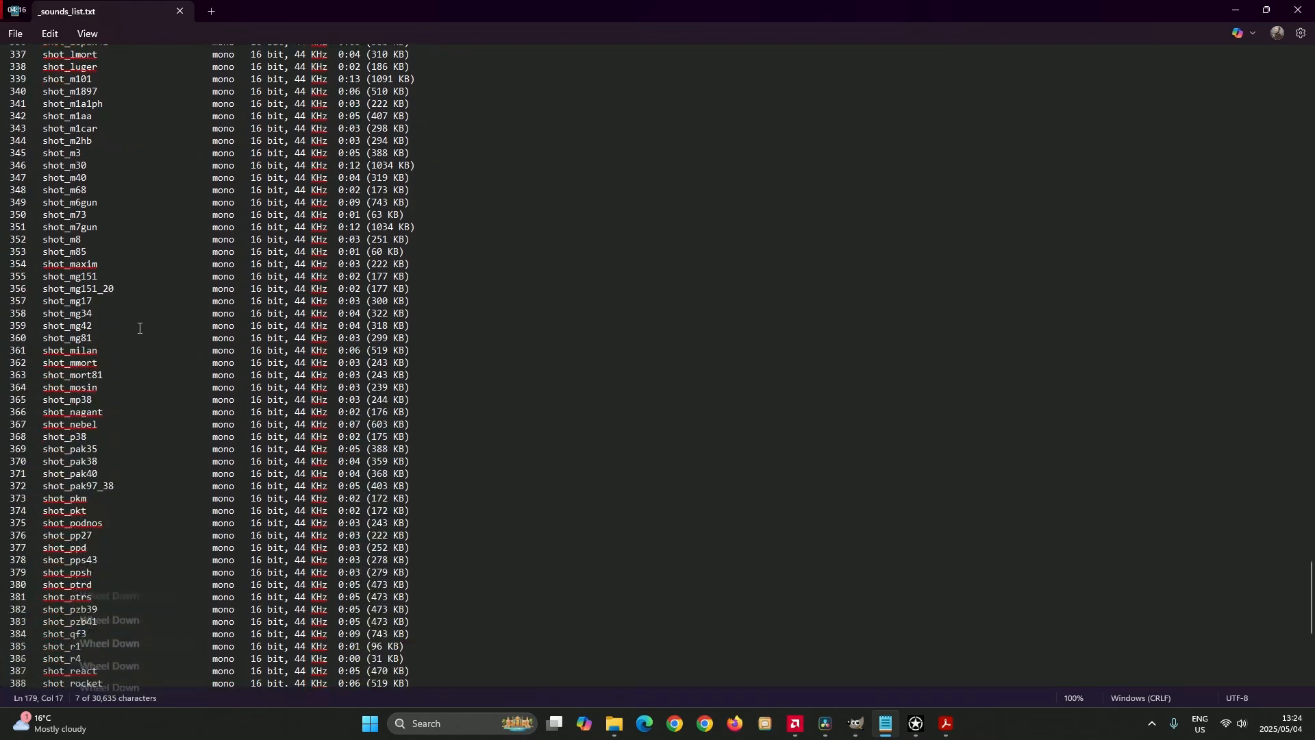
scroll(139, 328, "down", 9)
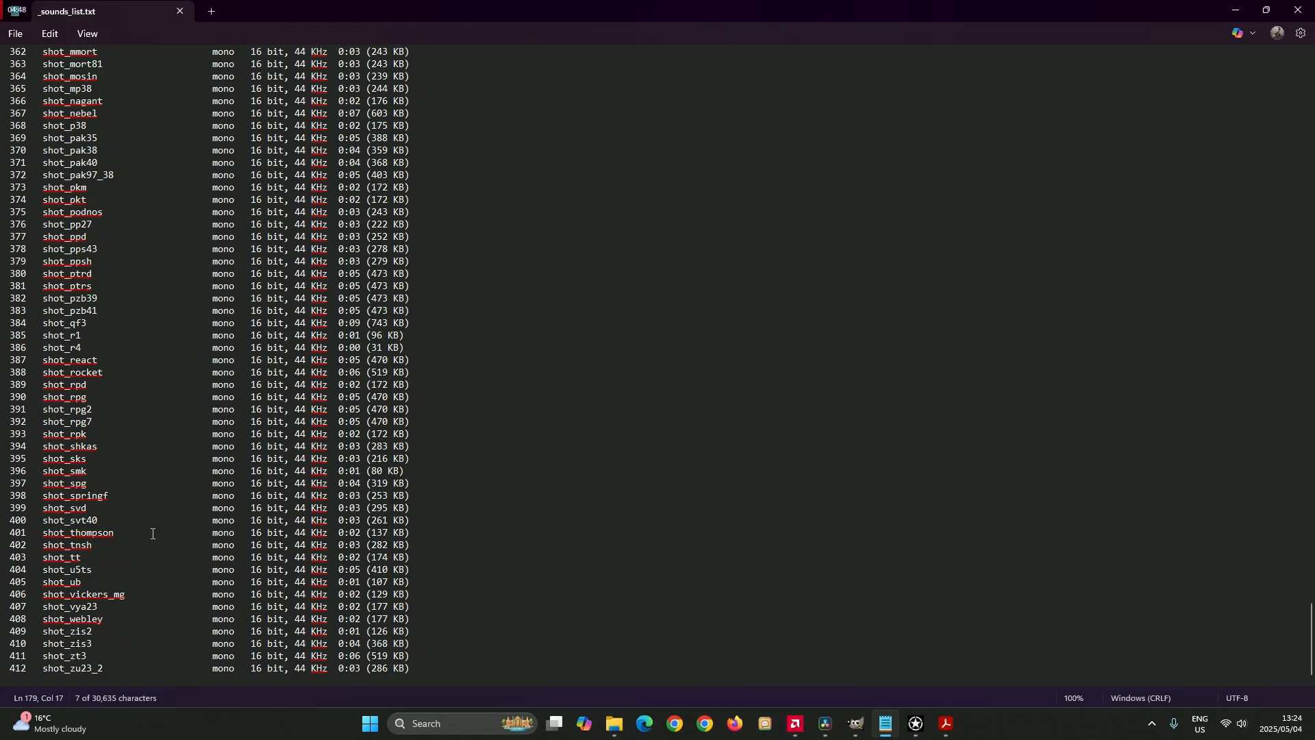
scroll(105, 644, "down", 2)
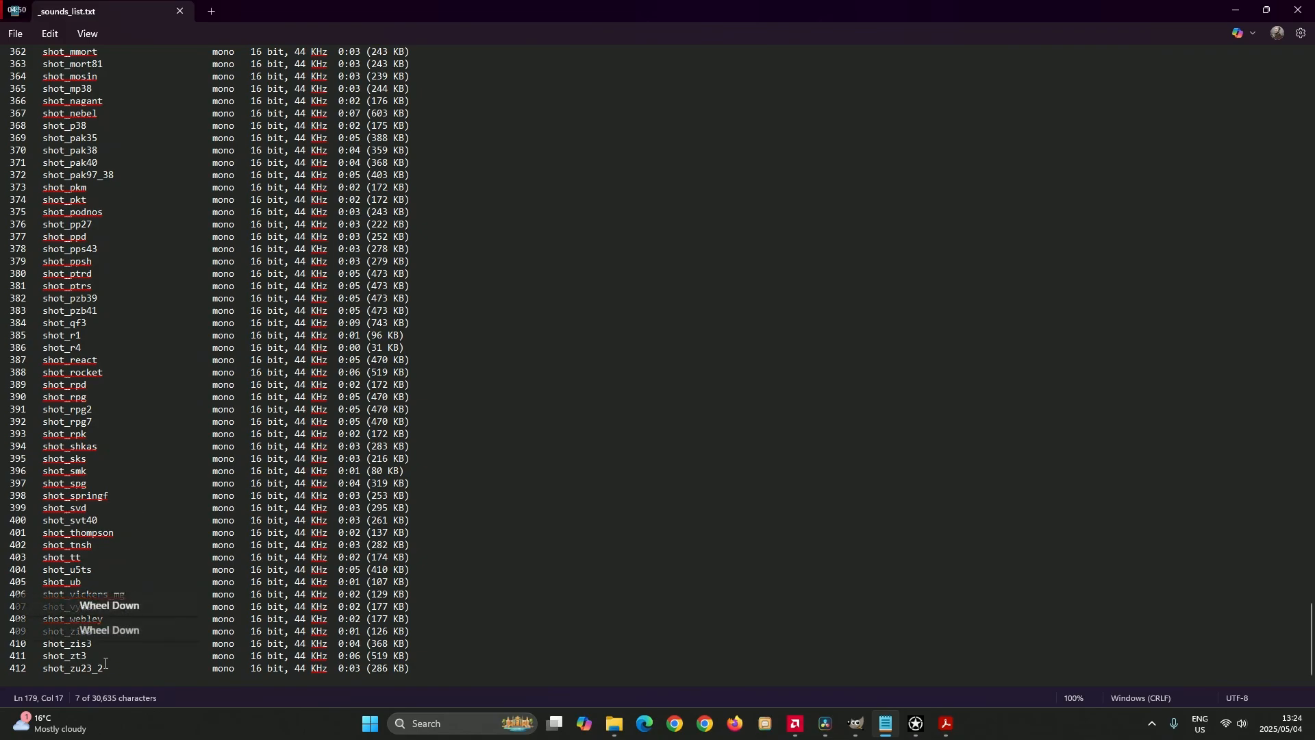
Return to the hit_tech entries and highlight the end of the hit_techl_0 name
scroll(116, 670, "up", 20)
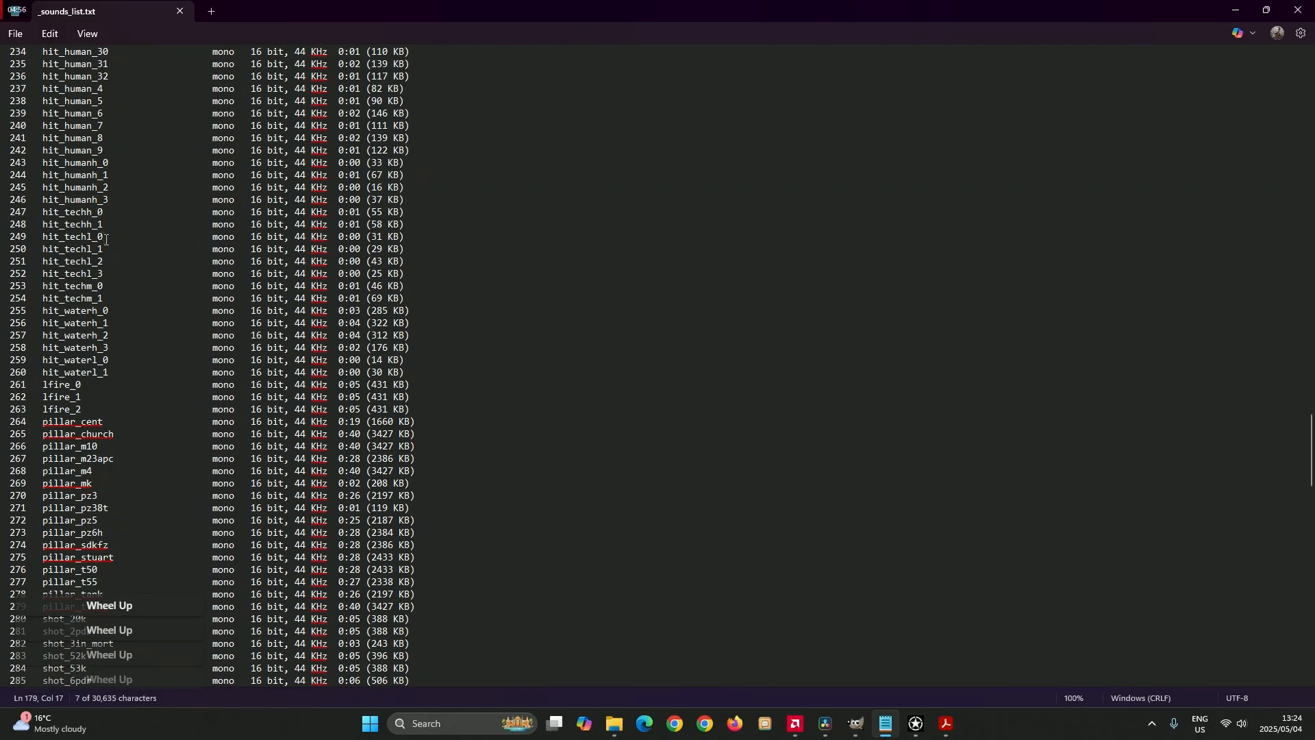
scroll(106, 239, "up", 1)
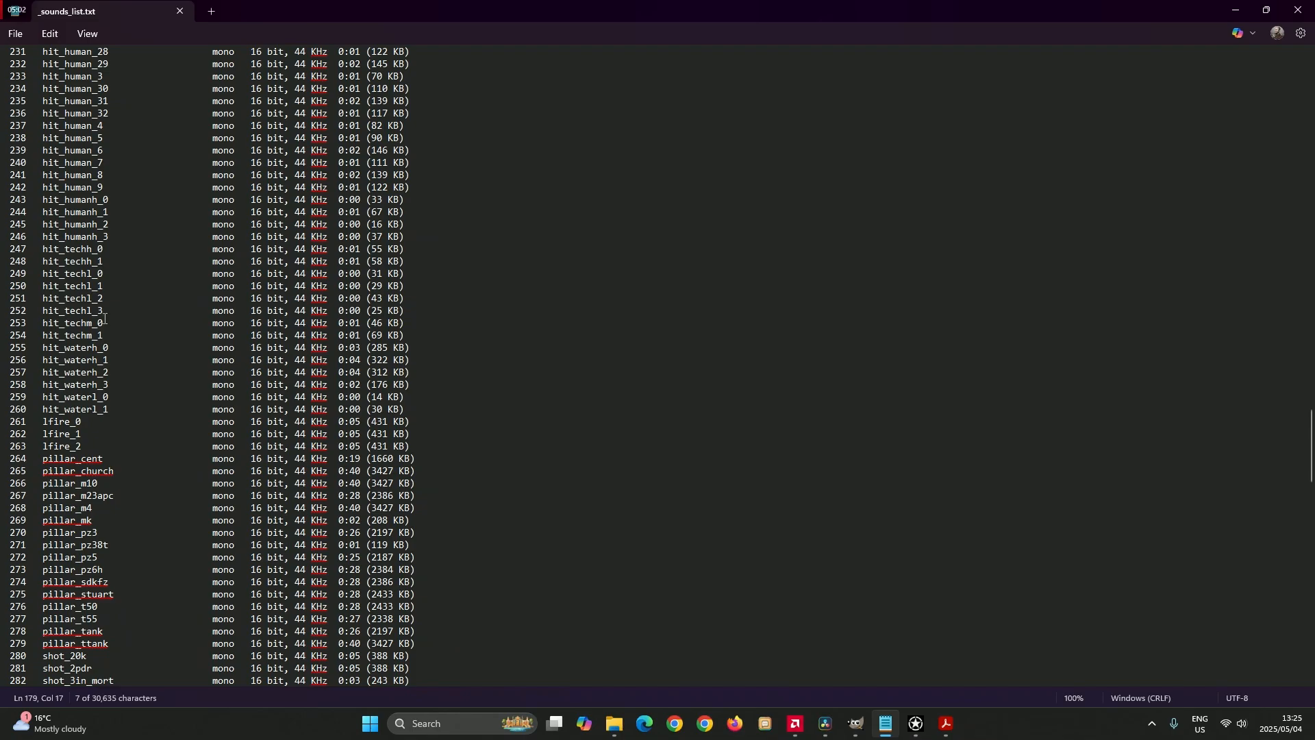
left_click(96, 273)
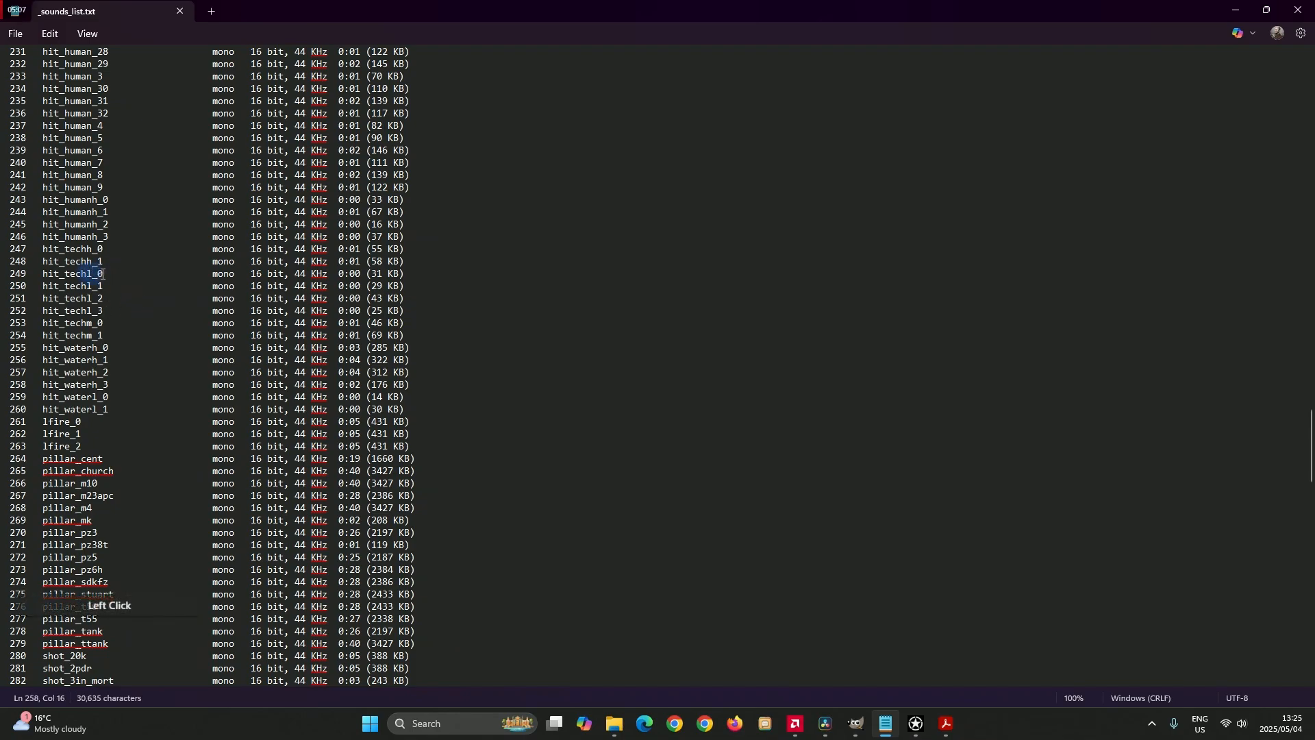
Examine the hit_techl variants and the neighbouring hit_water and lfire names in the sounds list
left_click(102, 274)
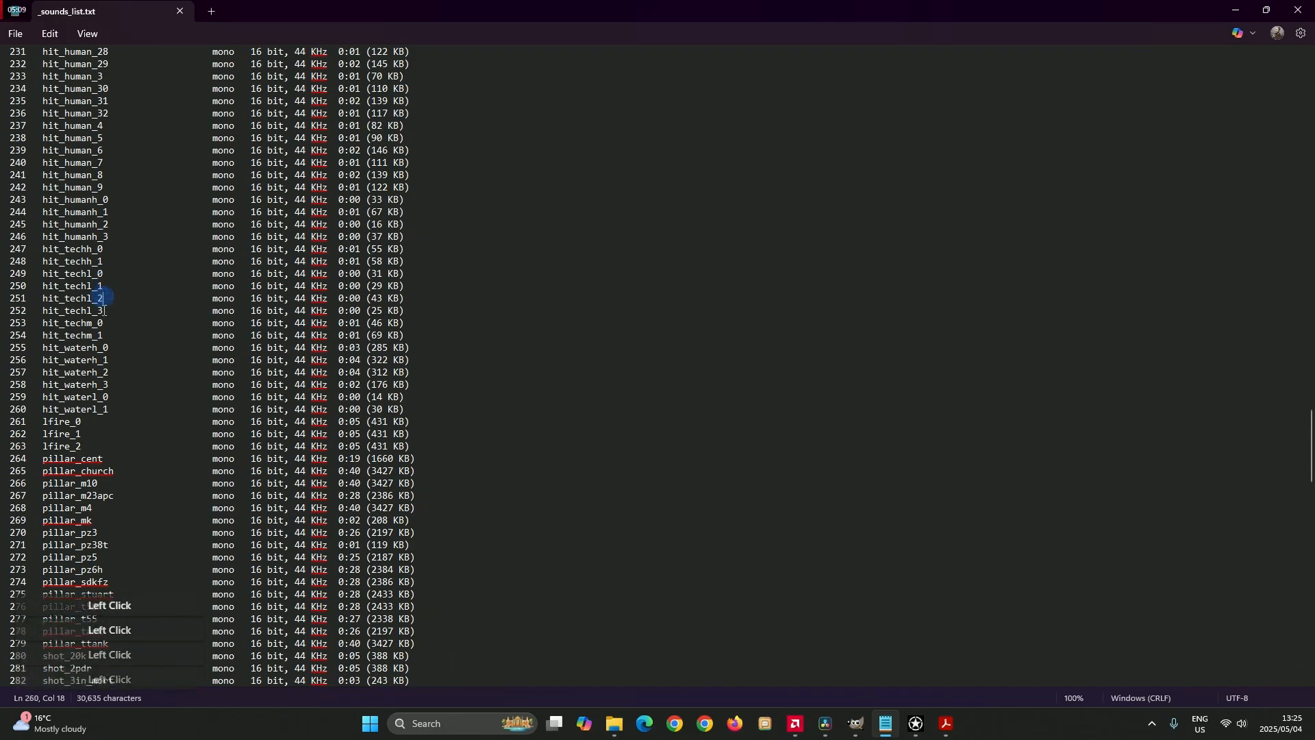
left_click(104, 274)
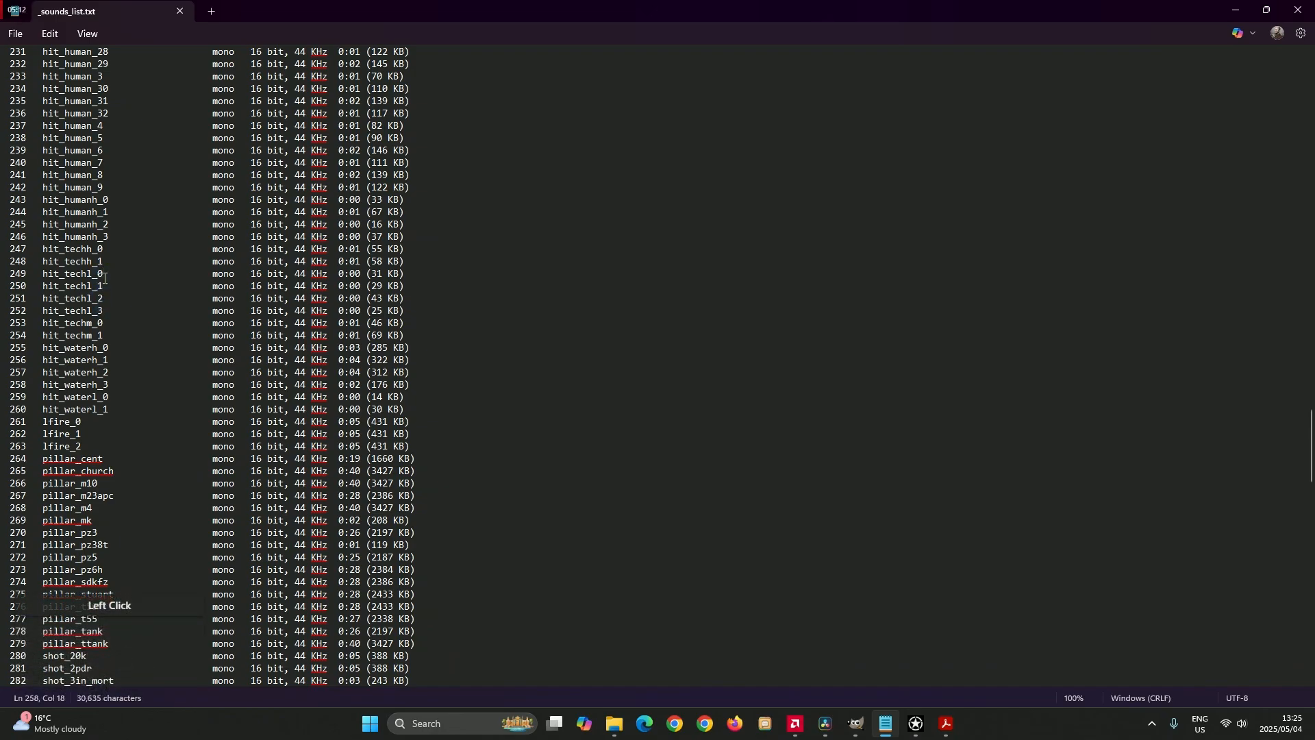
left_click(108, 285)
left_click(113, 299)
left_click(118, 311)
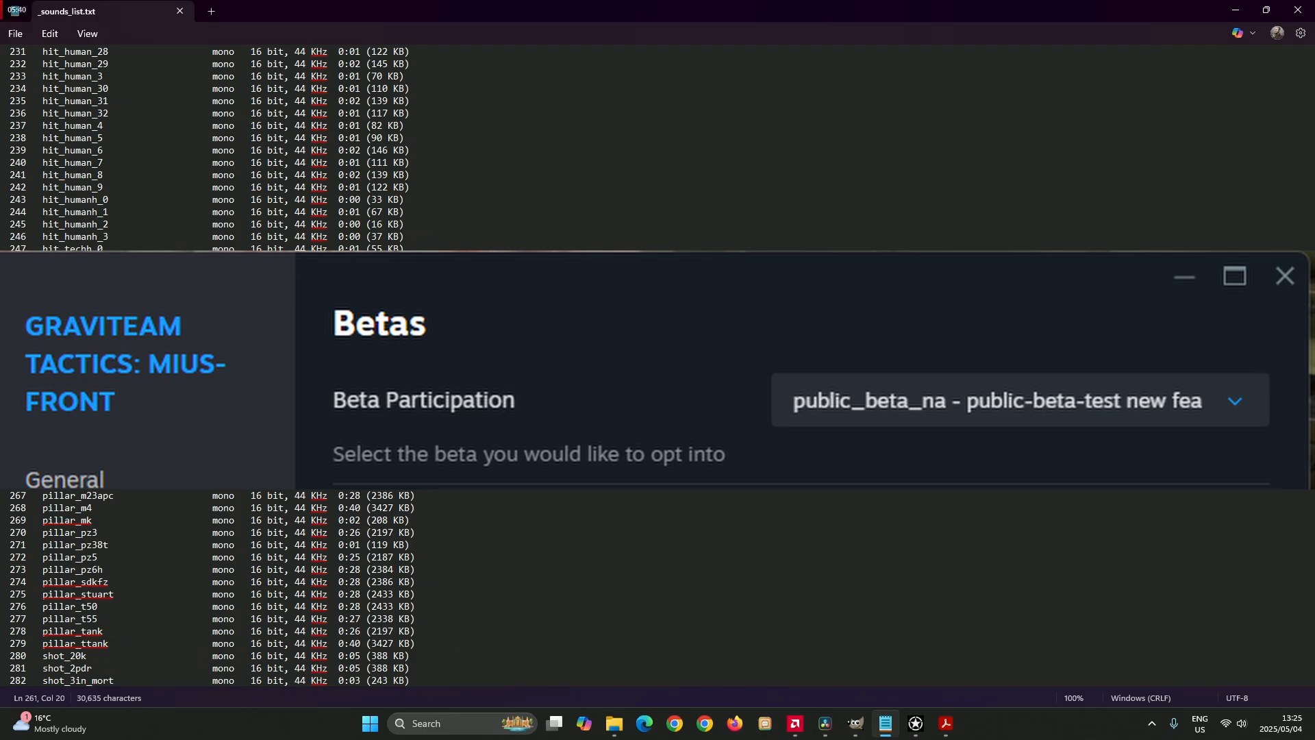
scroll(109, 631, "down", 3)
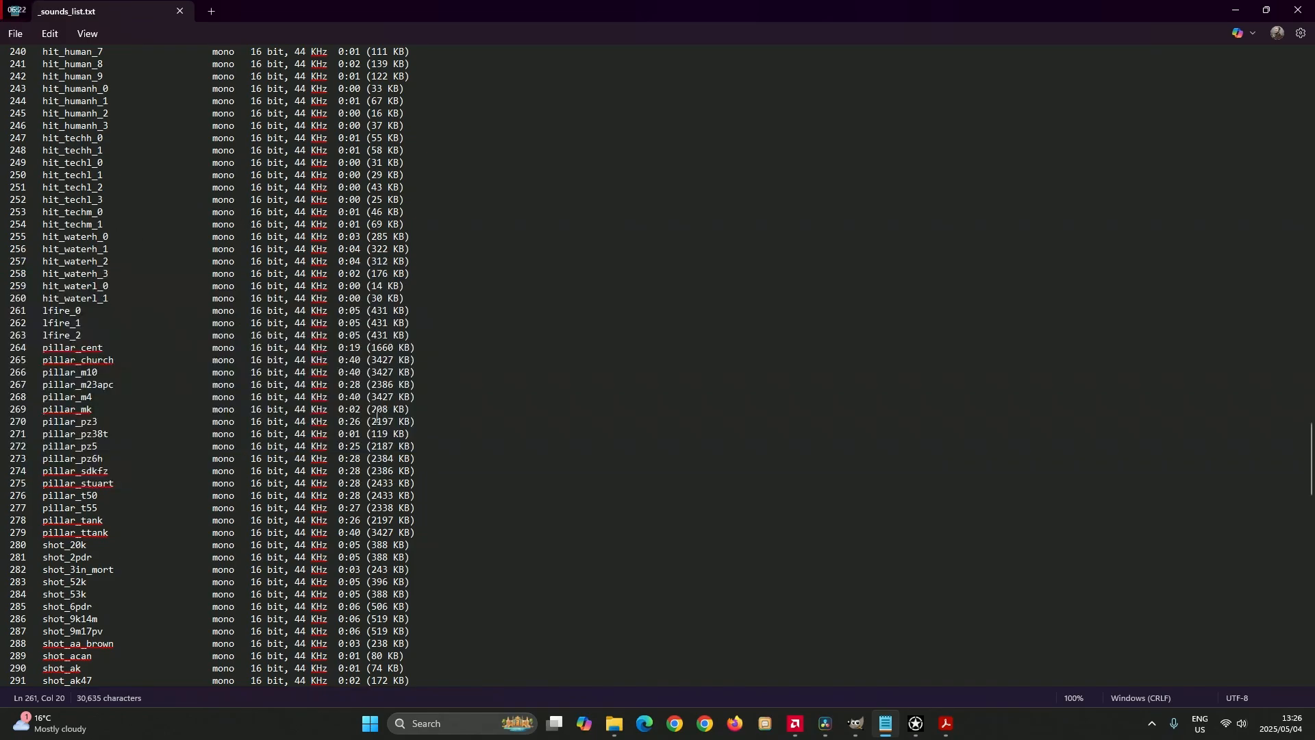
scroll(185, 414, "up", 2)
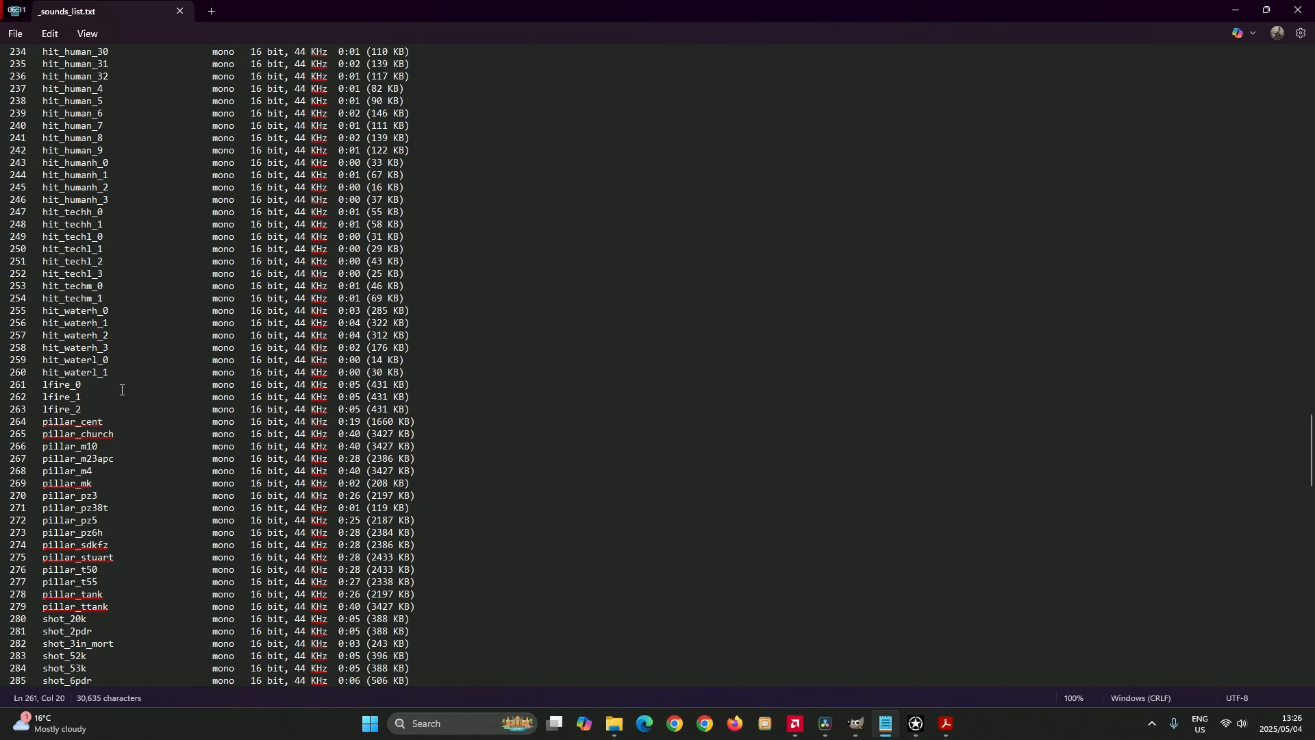
scroll(109, 373, "up", 1)
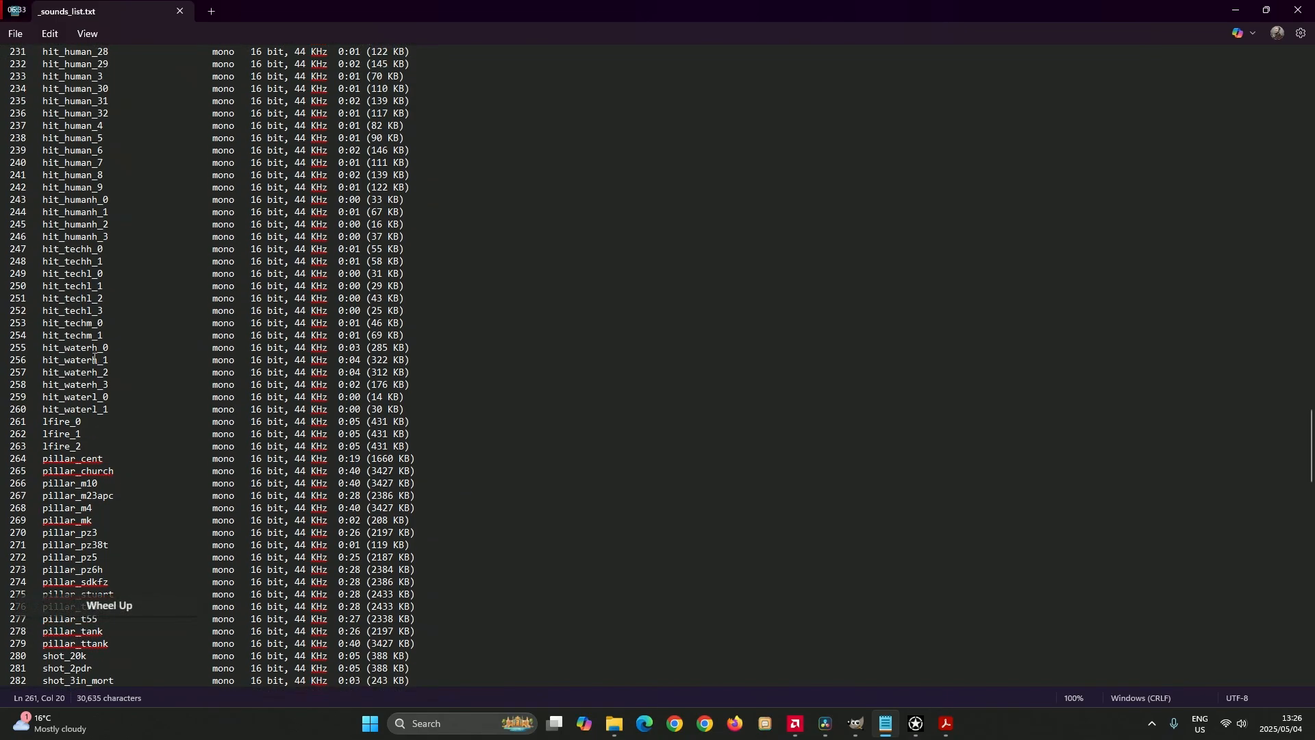
left_click(130, 347)
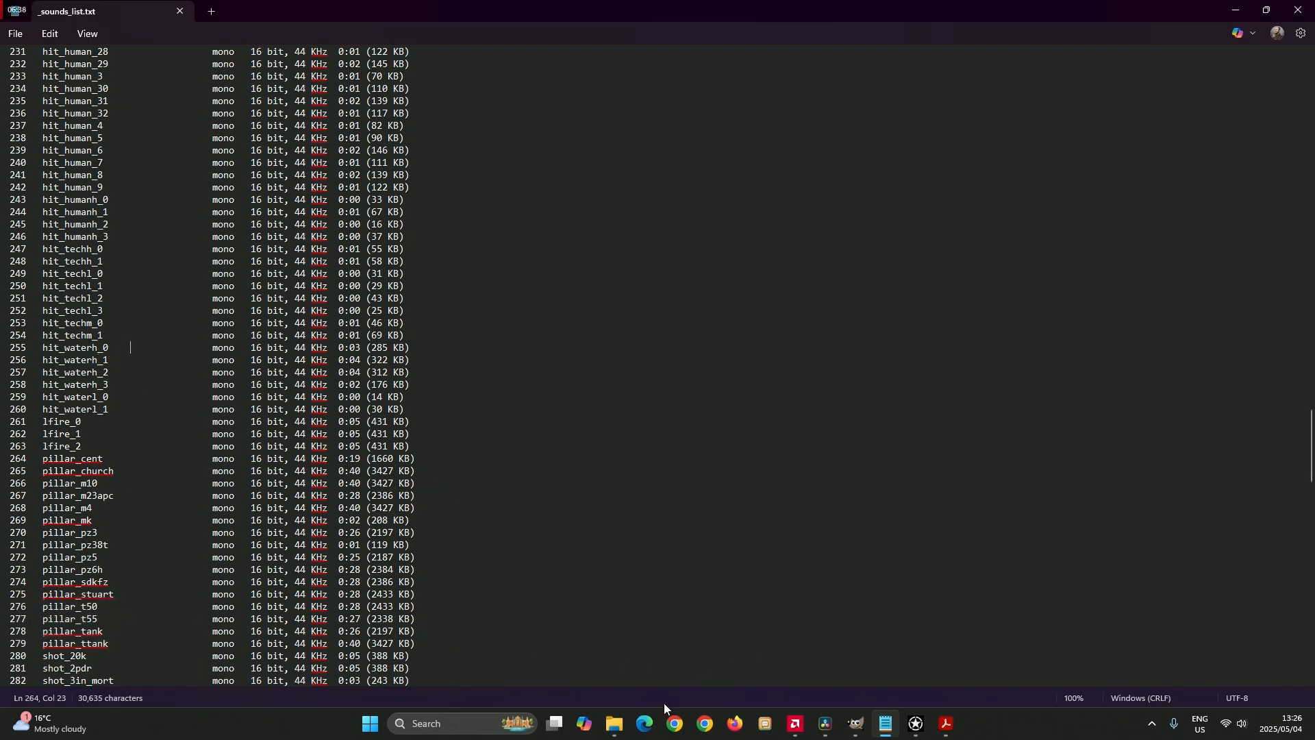
Switch to the audioDemo folder in File Explorer and show the detailed audio properties of shot_m3_4.wav
left_click(614, 724)
left_click(517, 663)
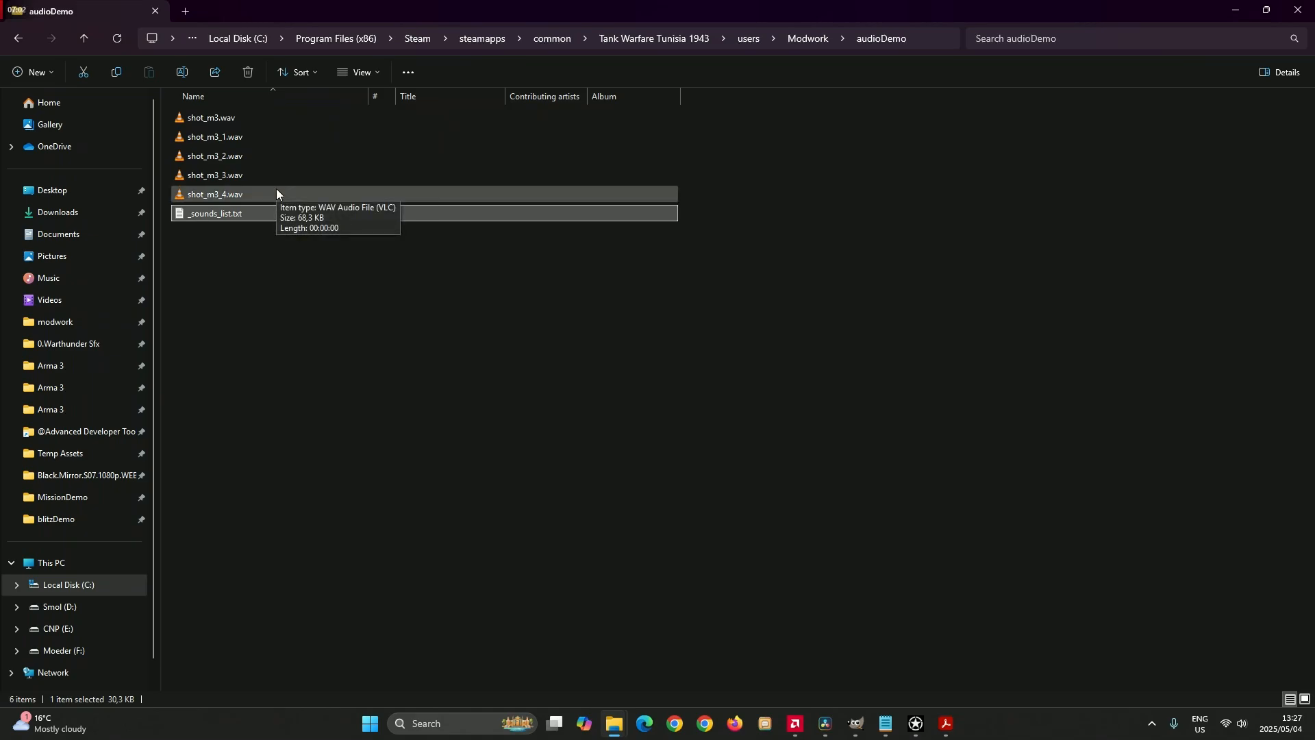
right_click(233, 194)
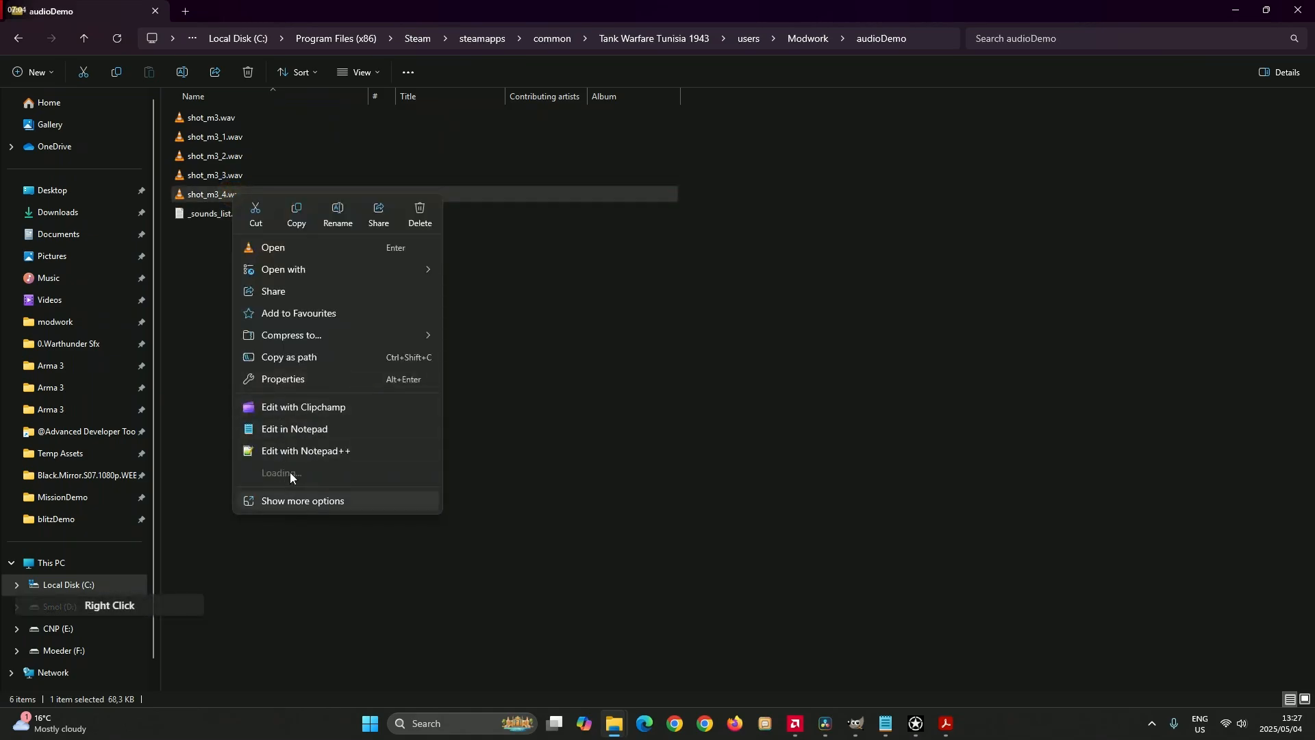
left_click(310, 380)
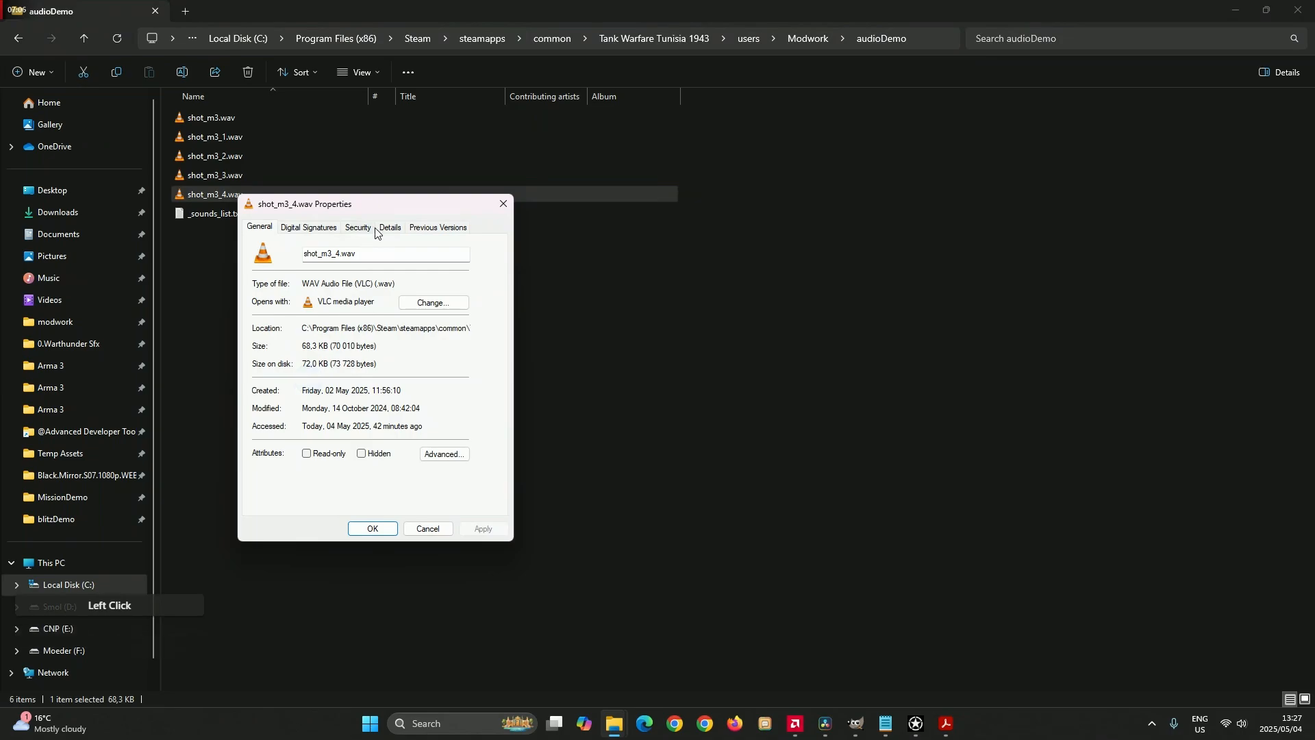
left_click(377, 230)
scroll(352, 376, "down", 2)
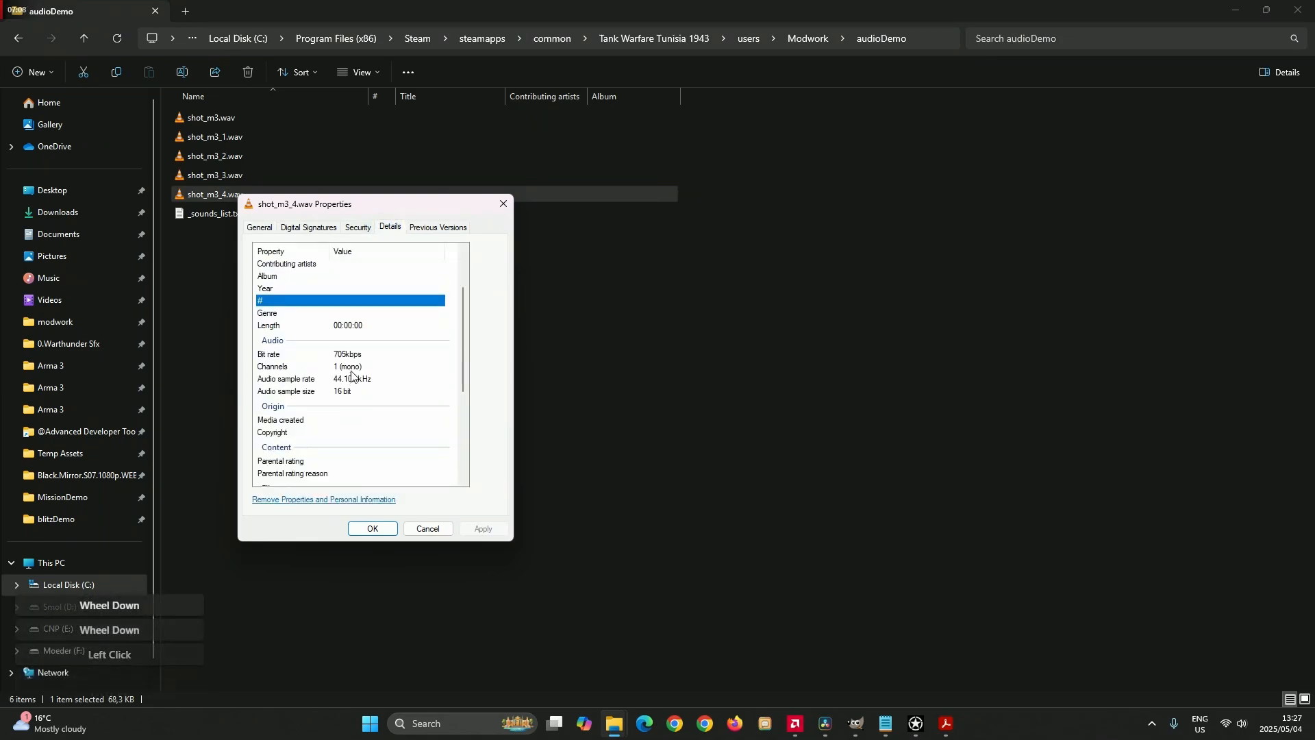
Check the audio sample rate and sample size of shot_m3_4.wav and close its properties
left_click(352, 379)
left_click(366, 379)
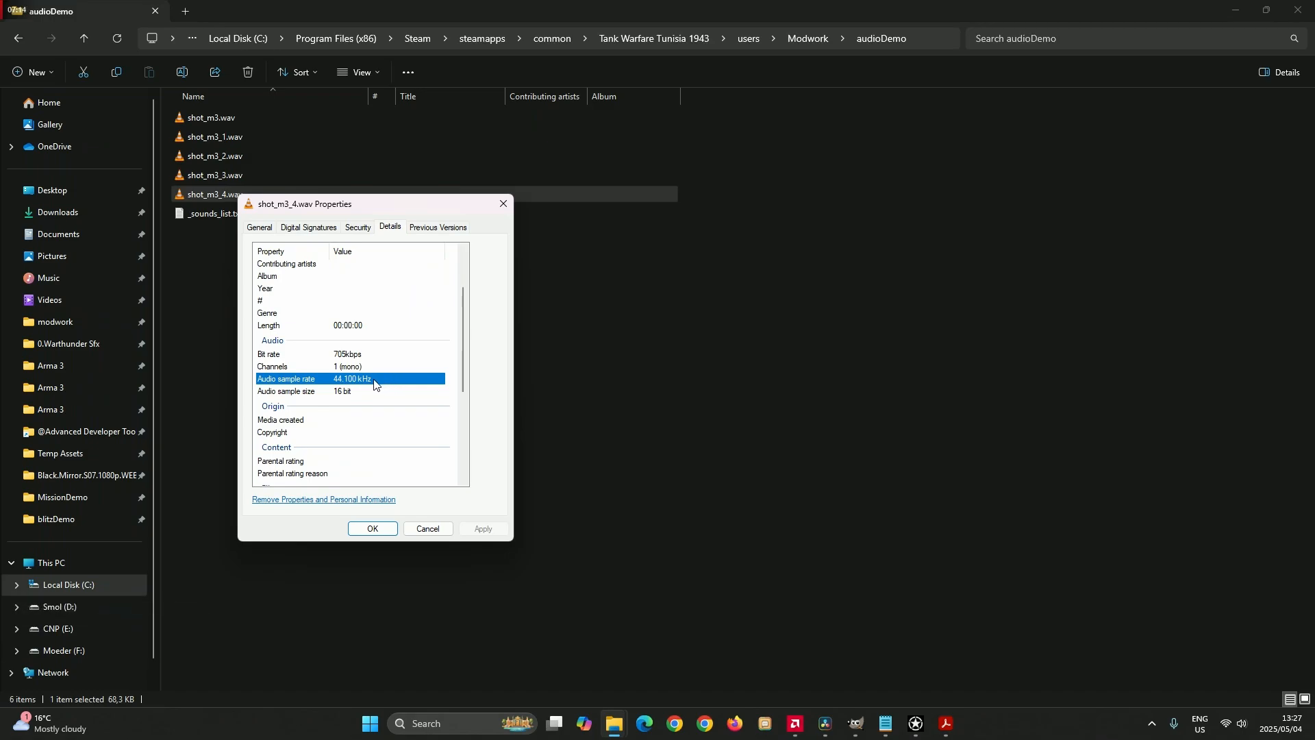
left_click(367, 392)
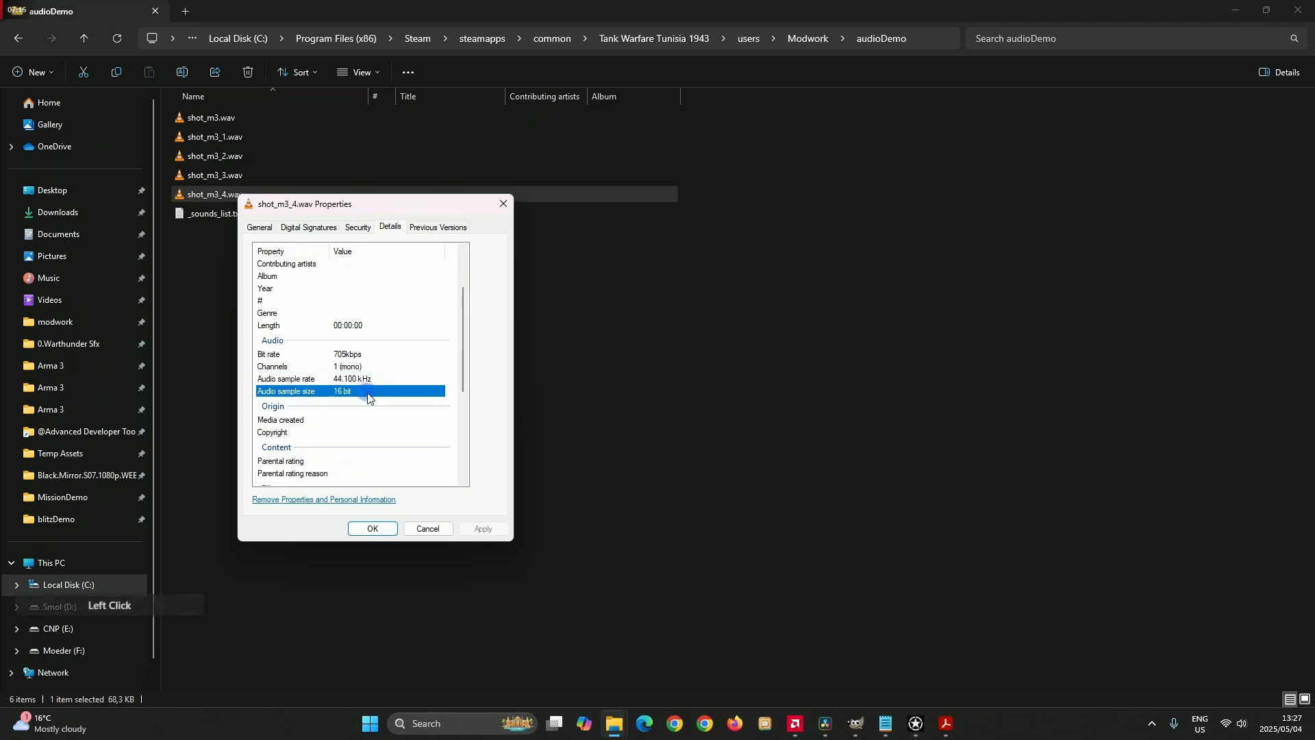
left_click(370, 381)
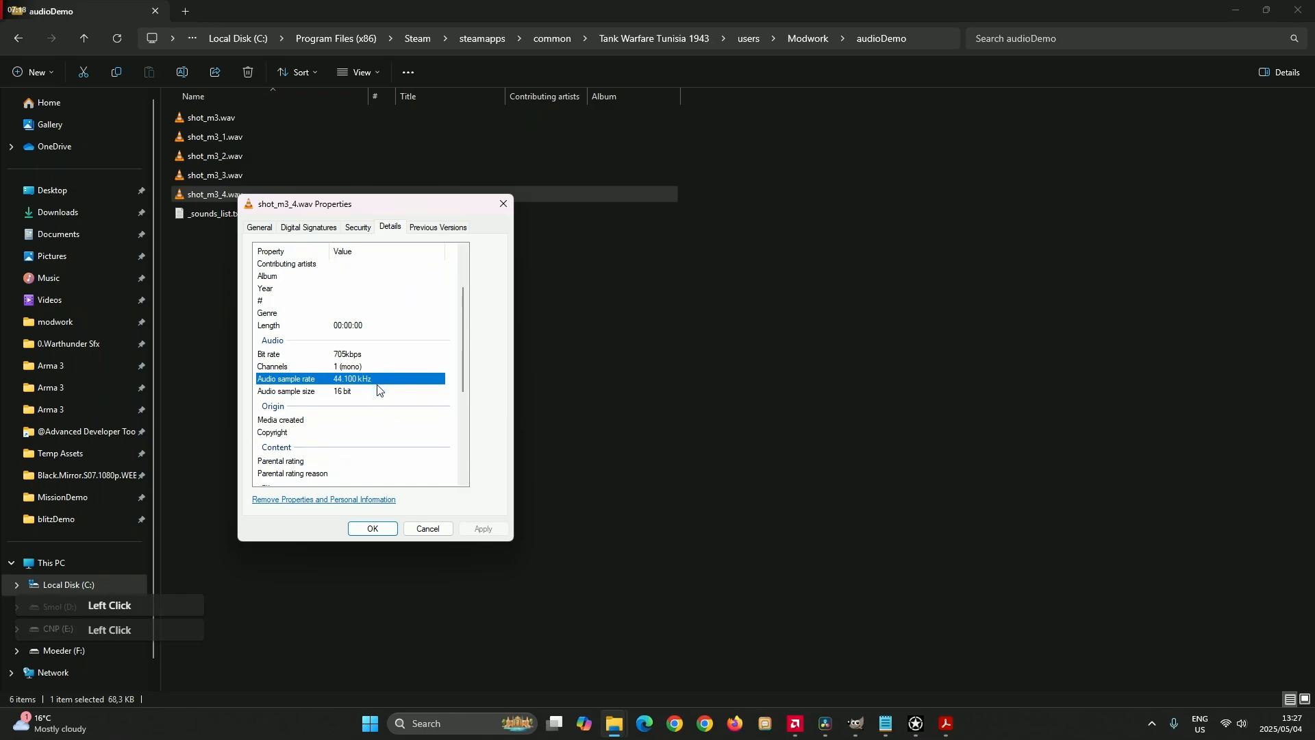
right_click(372, 391)
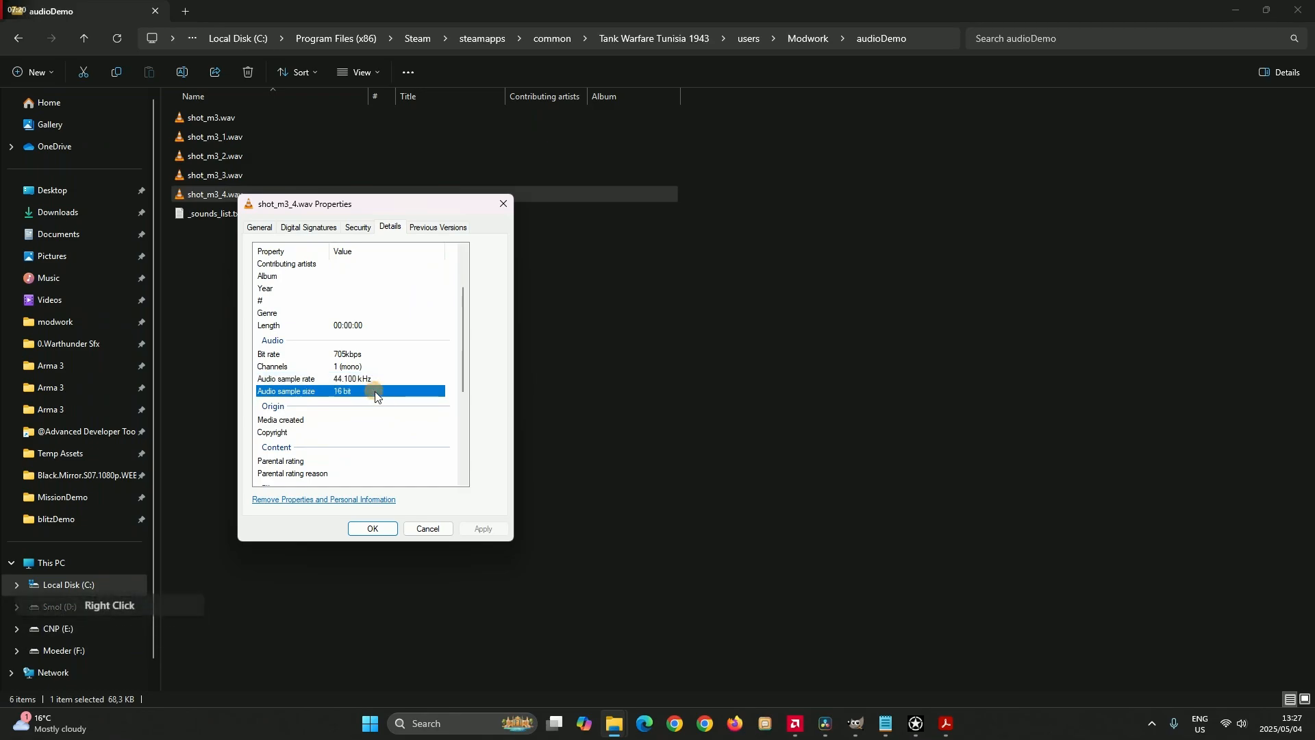
left_click(441, 532)
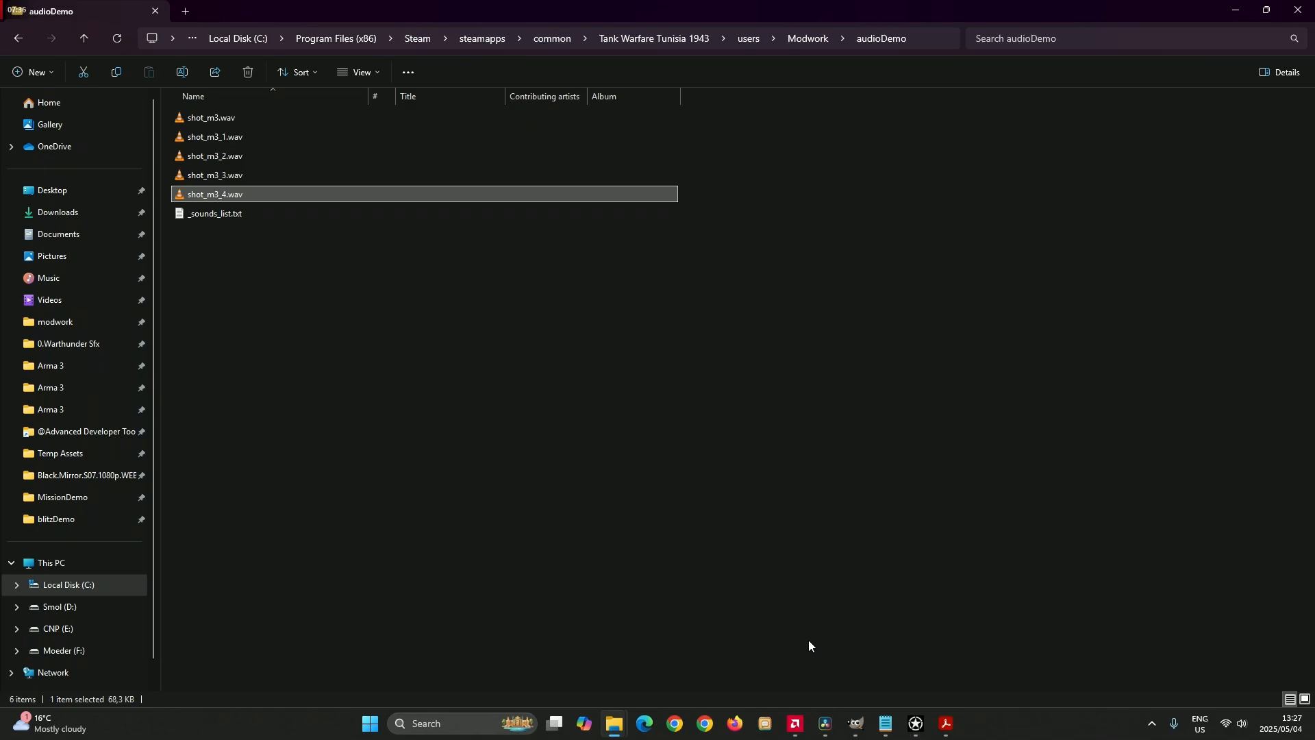
Switch to Tank Warfare: Tunisia 1943, build the ShotDemo sound modification and bring up the Game updater
left_click(918, 734)
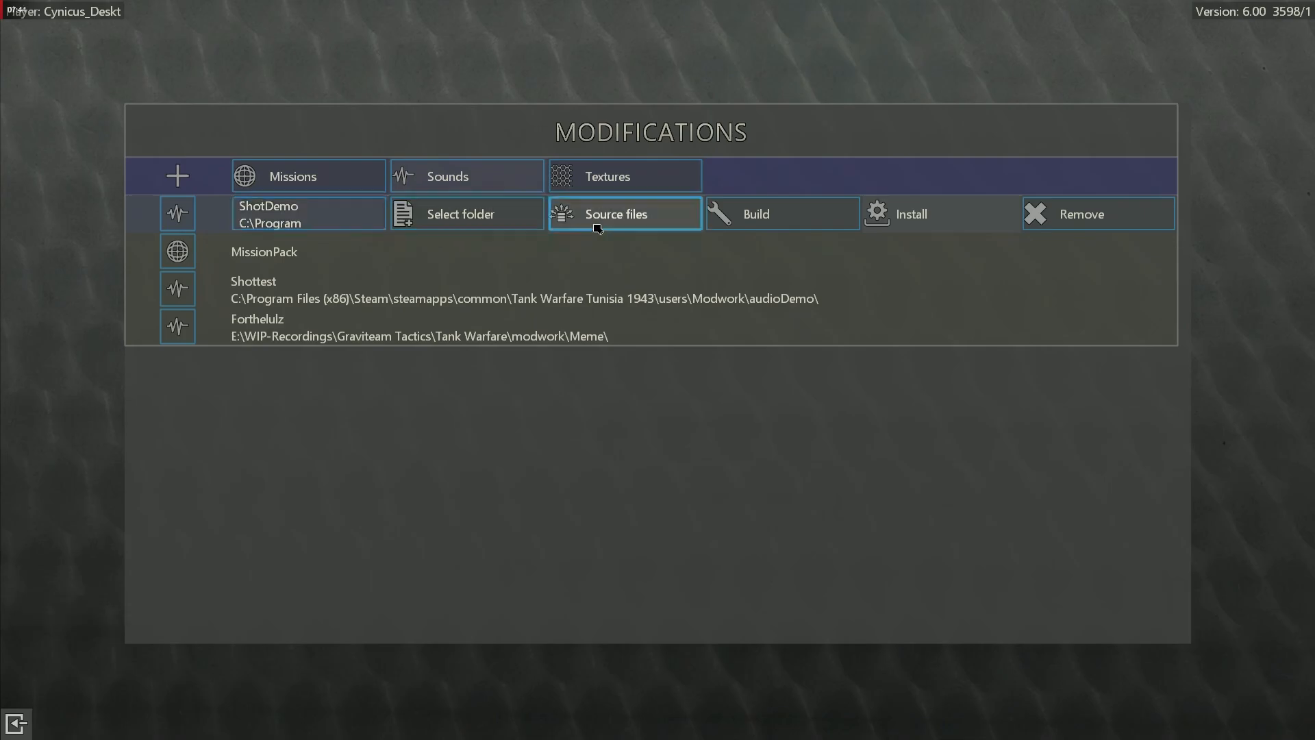
left_click(796, 211)
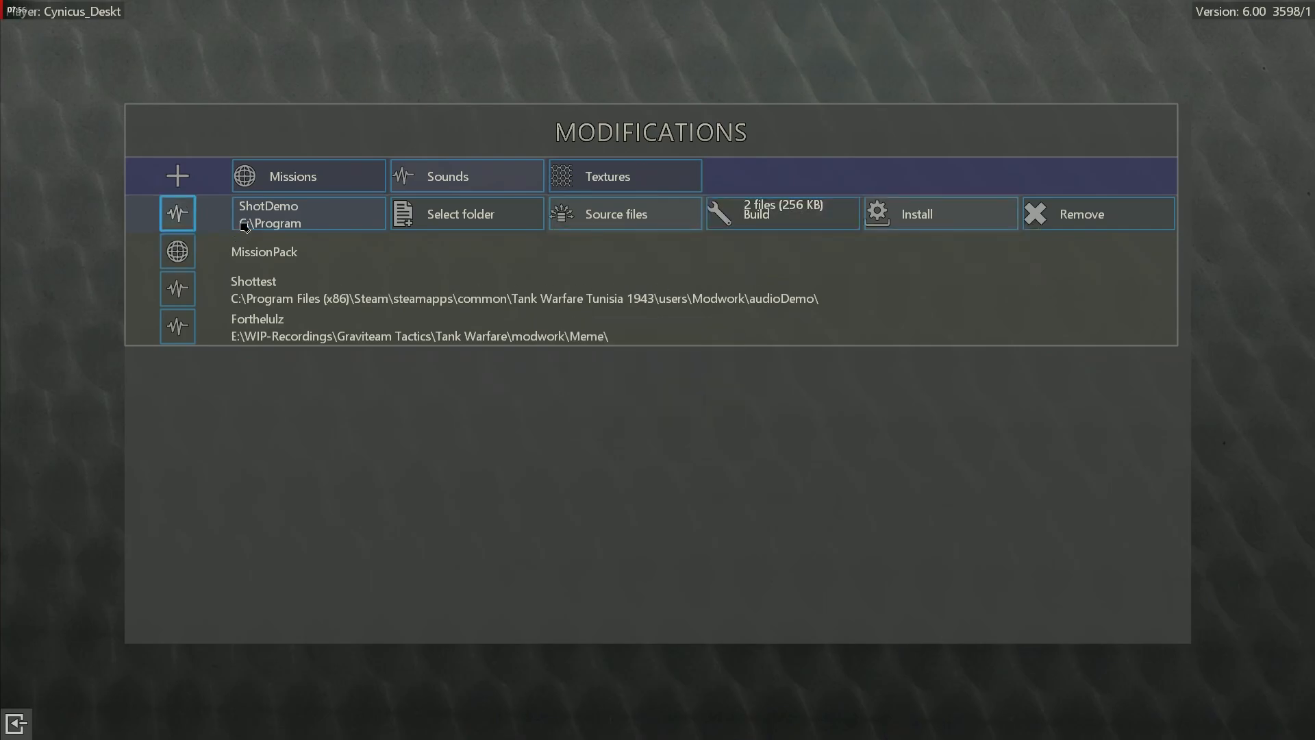
left_click(1241, 12)
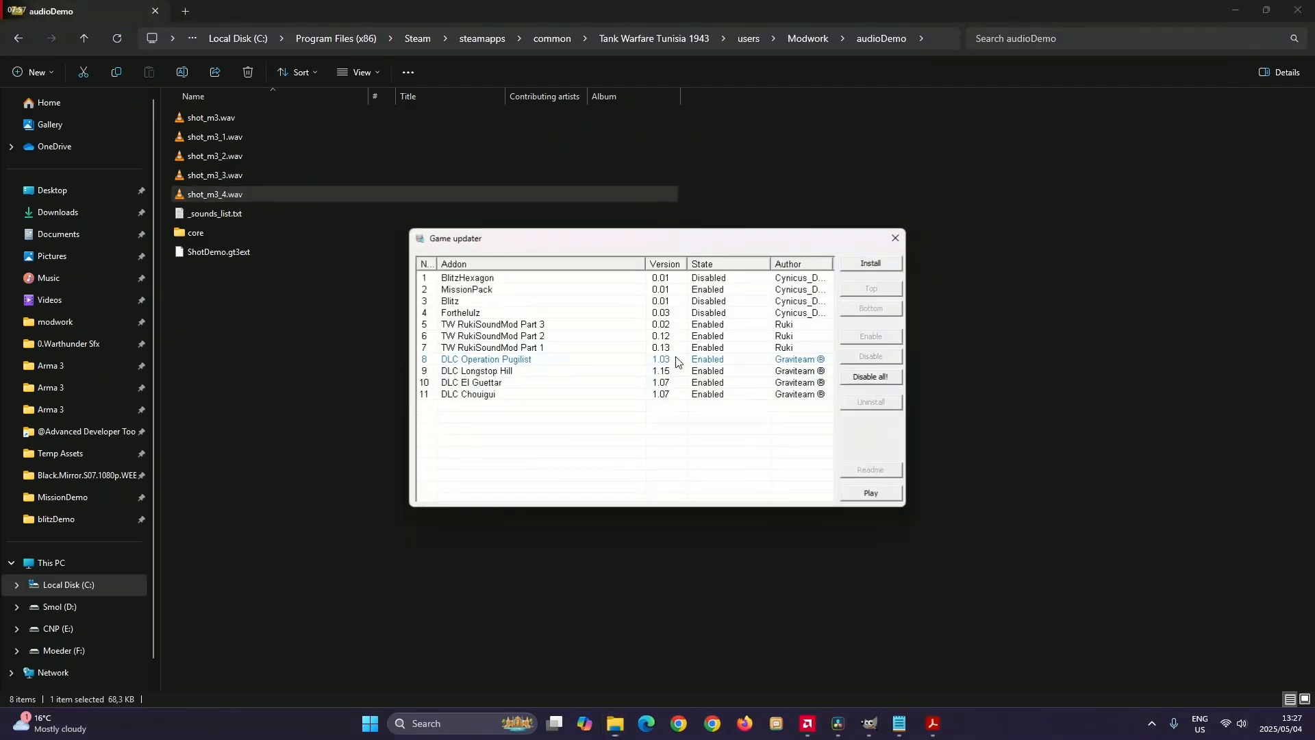
Install ShotDemo.gt3ext from the Modwork\audioDemo folder as an addon and launch the game
left_click(872, 263)
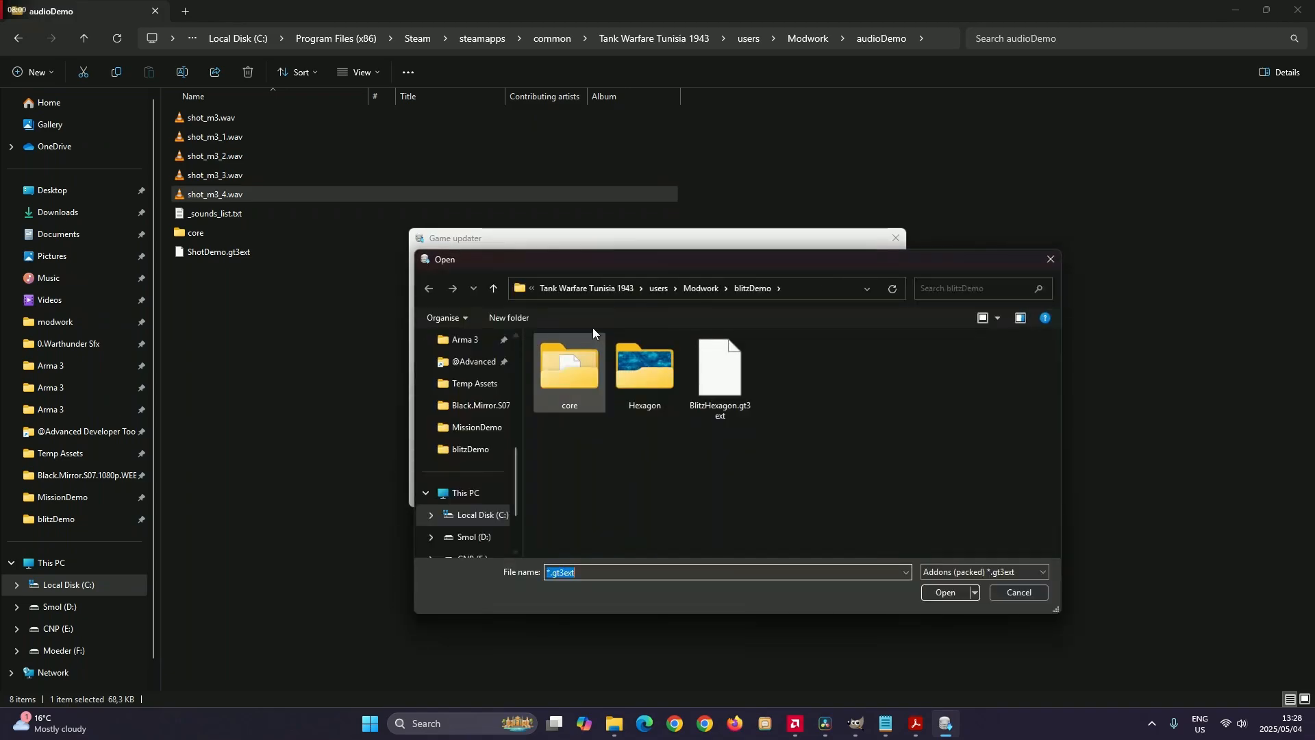
left_click(493, 289)
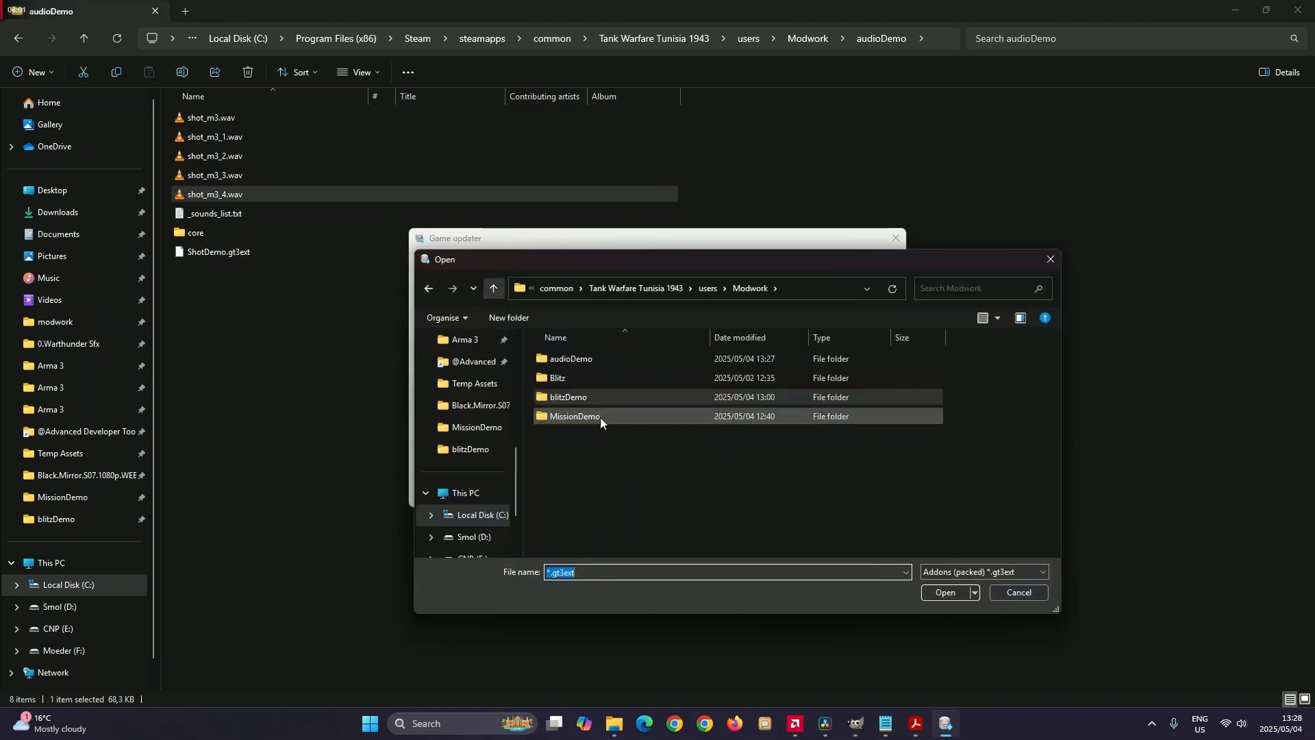
left_click(612, 359)
double_click(611, 359)
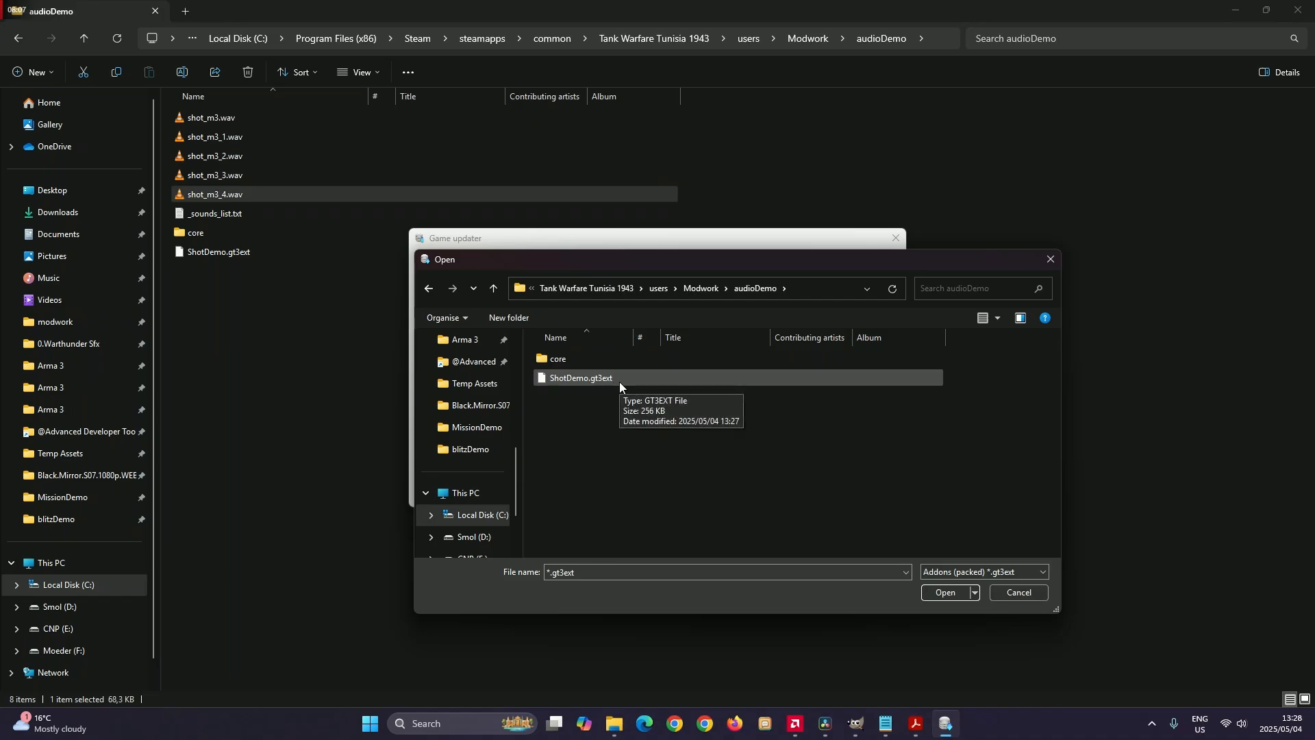
double_click(619, 381)
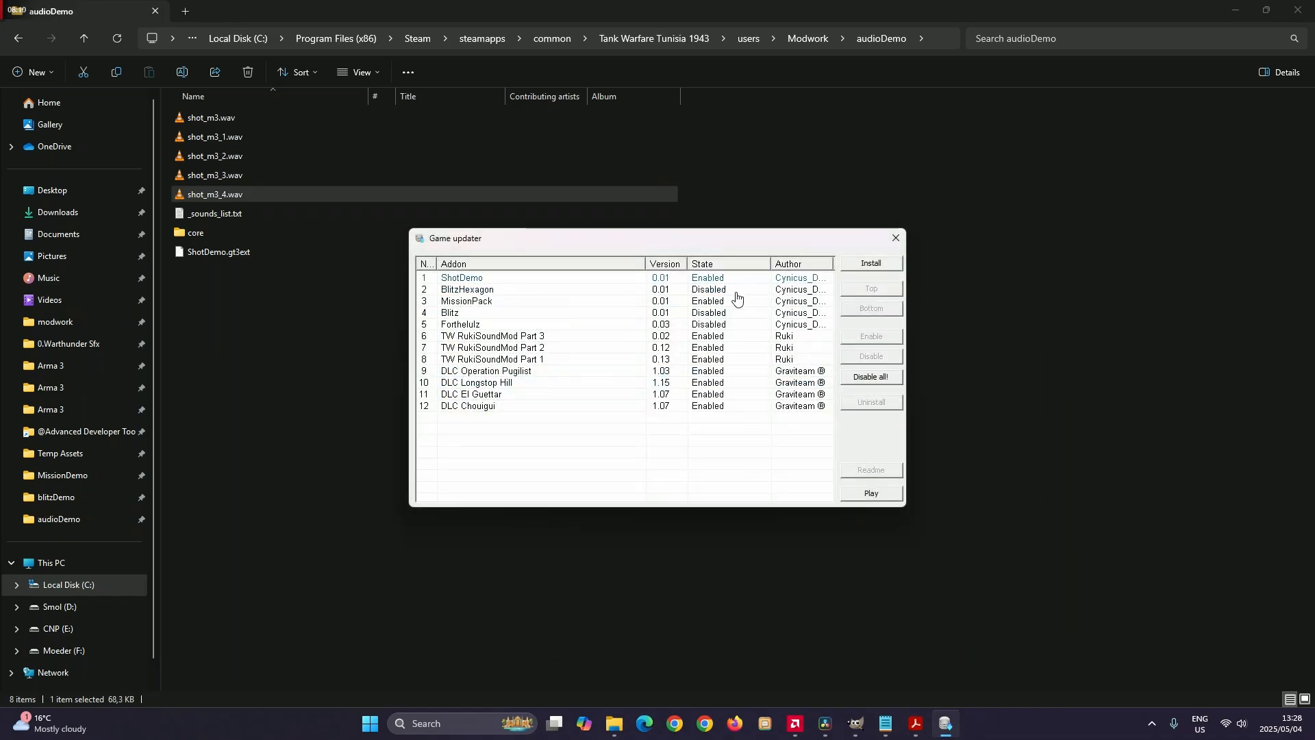
left_click(873, 494)
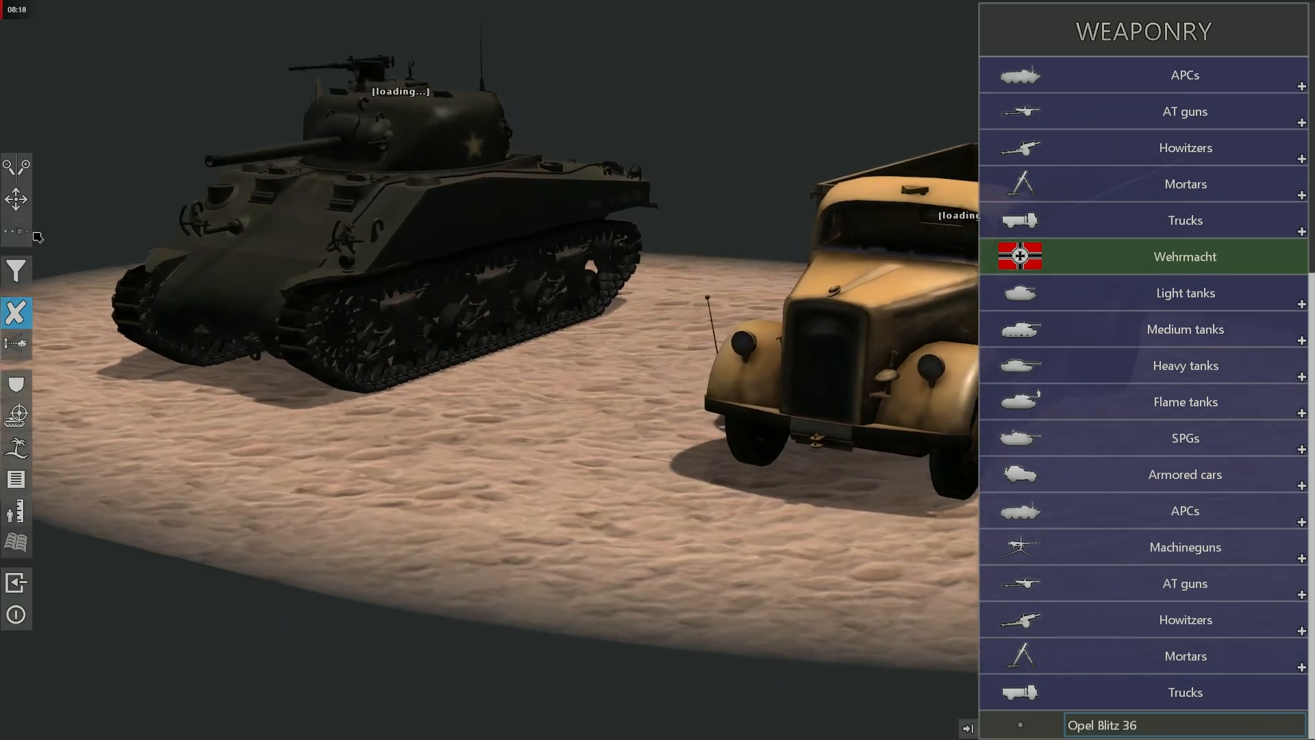
Focus the weaponry viewer on the M4 Sherman and show its specifications table down to the engine row
left_click(6, 233)
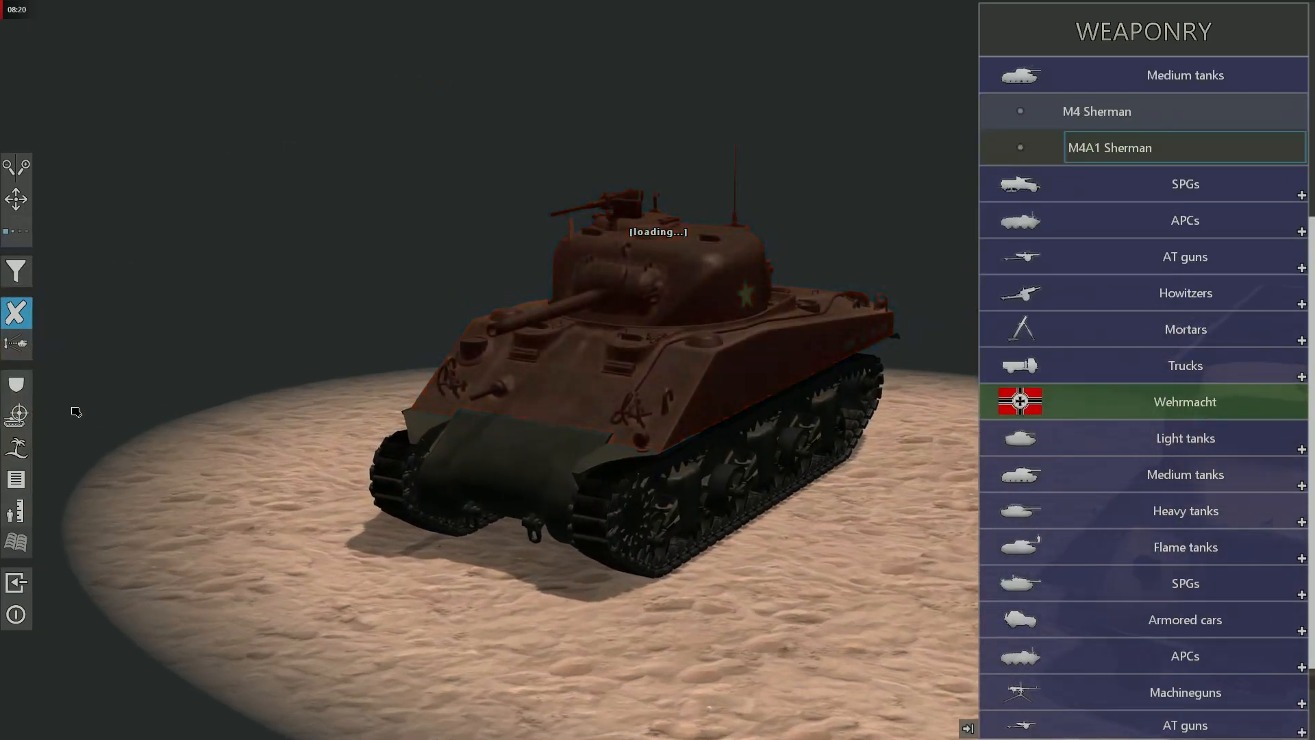
left_click(15, 480)
scroll(416, 497, "down", 3)
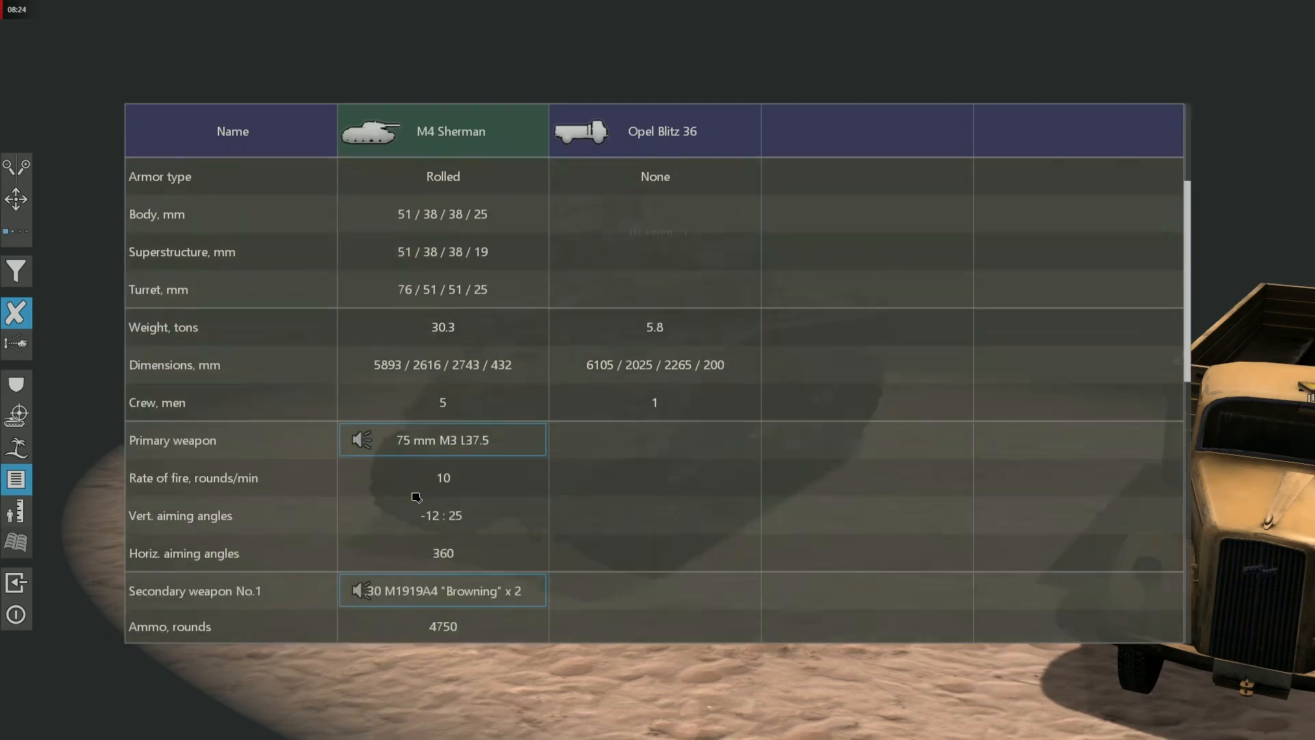
scroll(416, 498, "up", 3)
scroll(602, 491, "down", 11)
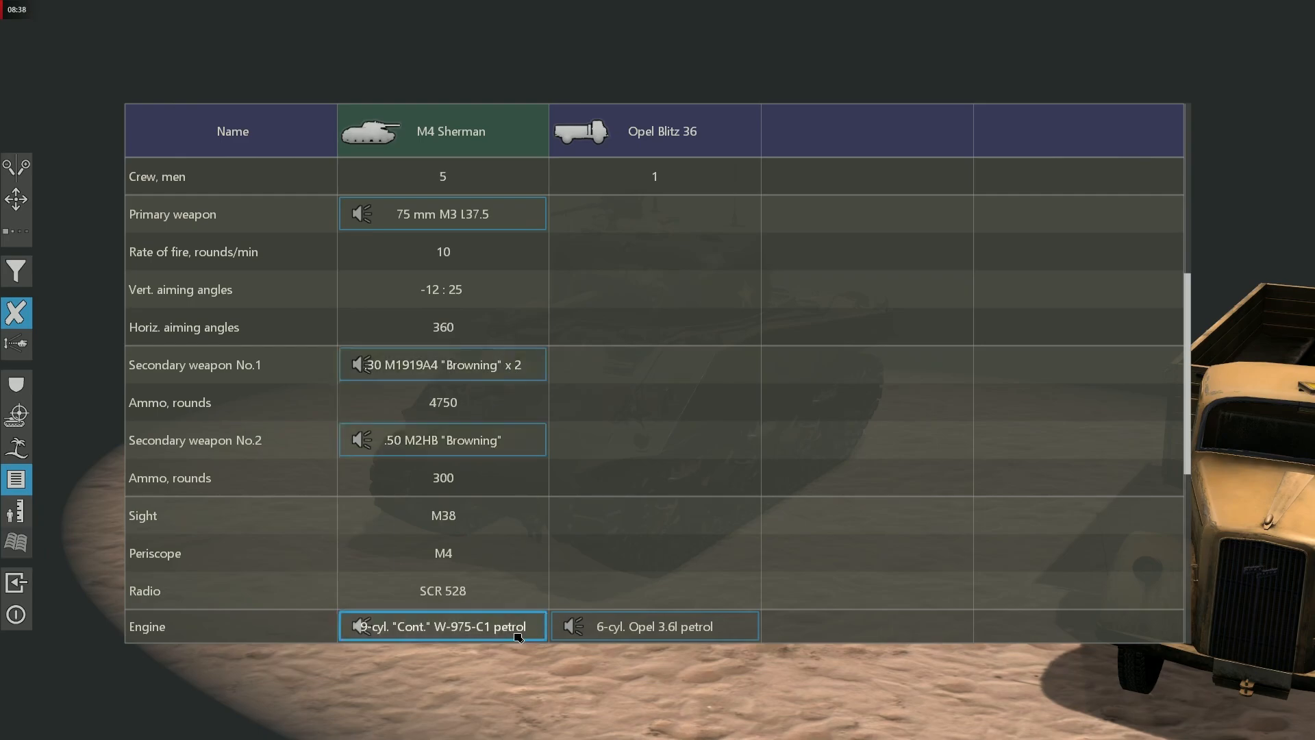
Review the M4 Sherman and Opel Blitz 36 specifications, including the weapon and engine entries with sound previews
scroll(493, 500, "up", 2)
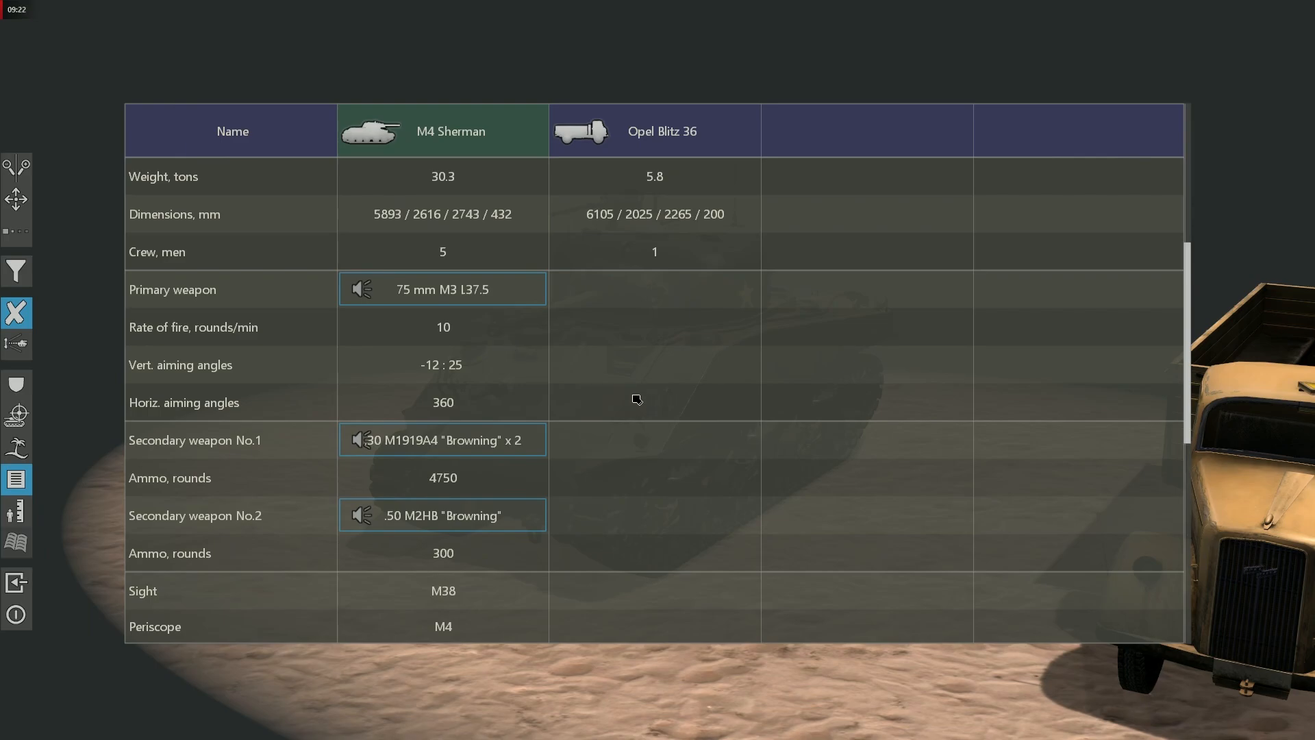
scroll(654, 400, "up", 5)
scroll(661, 445, "down", 6)
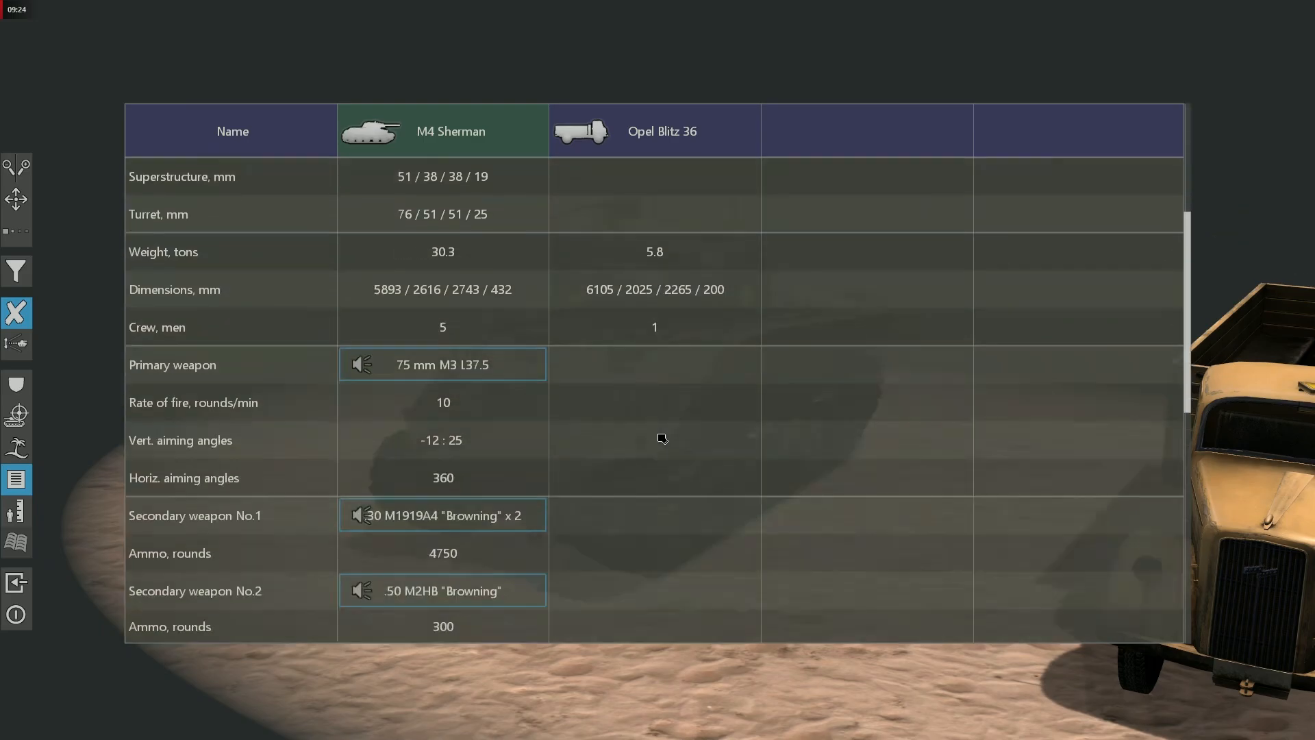
scroll(655, 452, "down", 2)
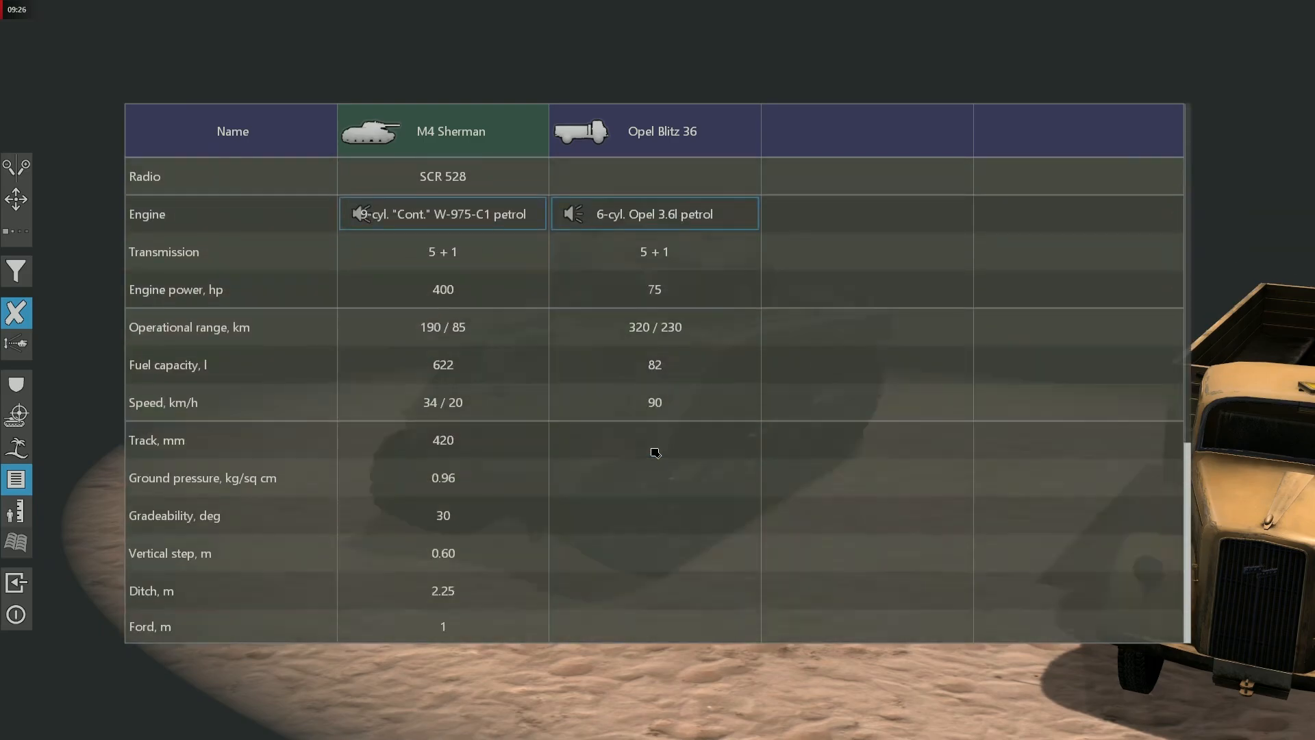
scroll(655, 452, "up", 7)
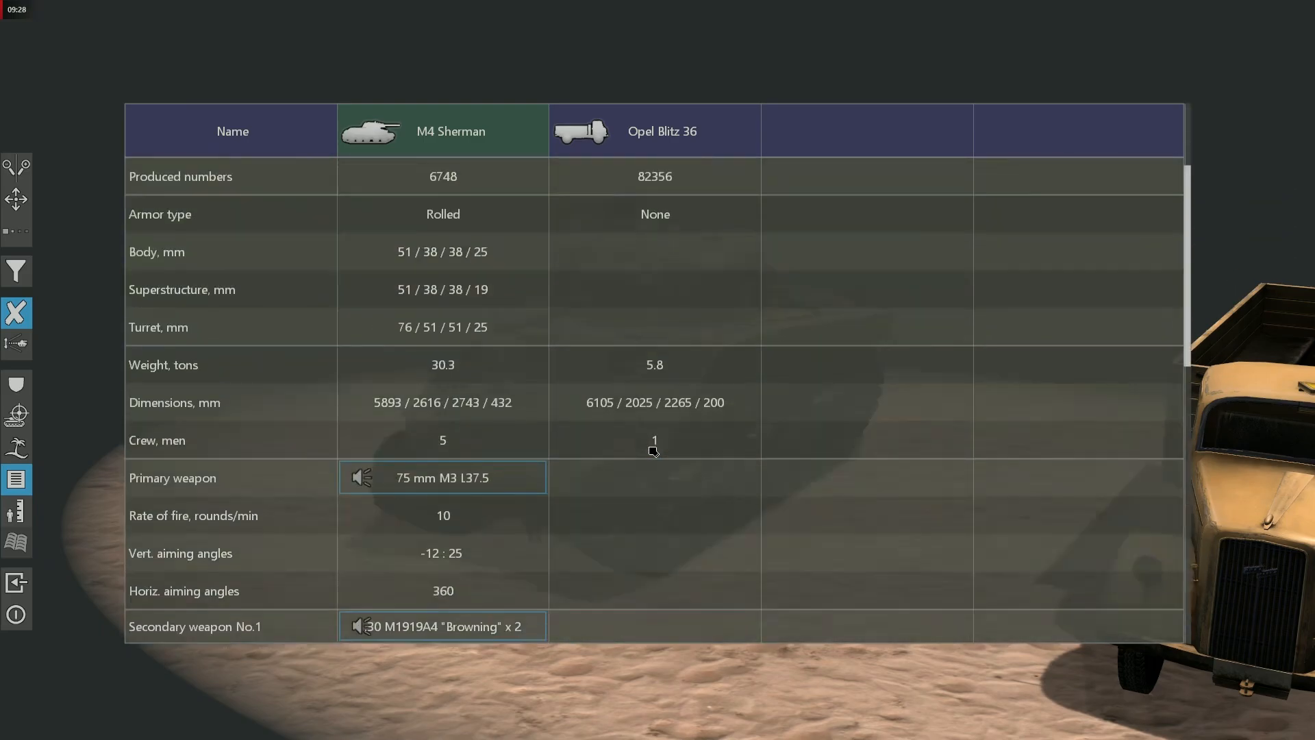
scroll(644, 451, "down", 2)
scroll(641, 455, "up", 1)
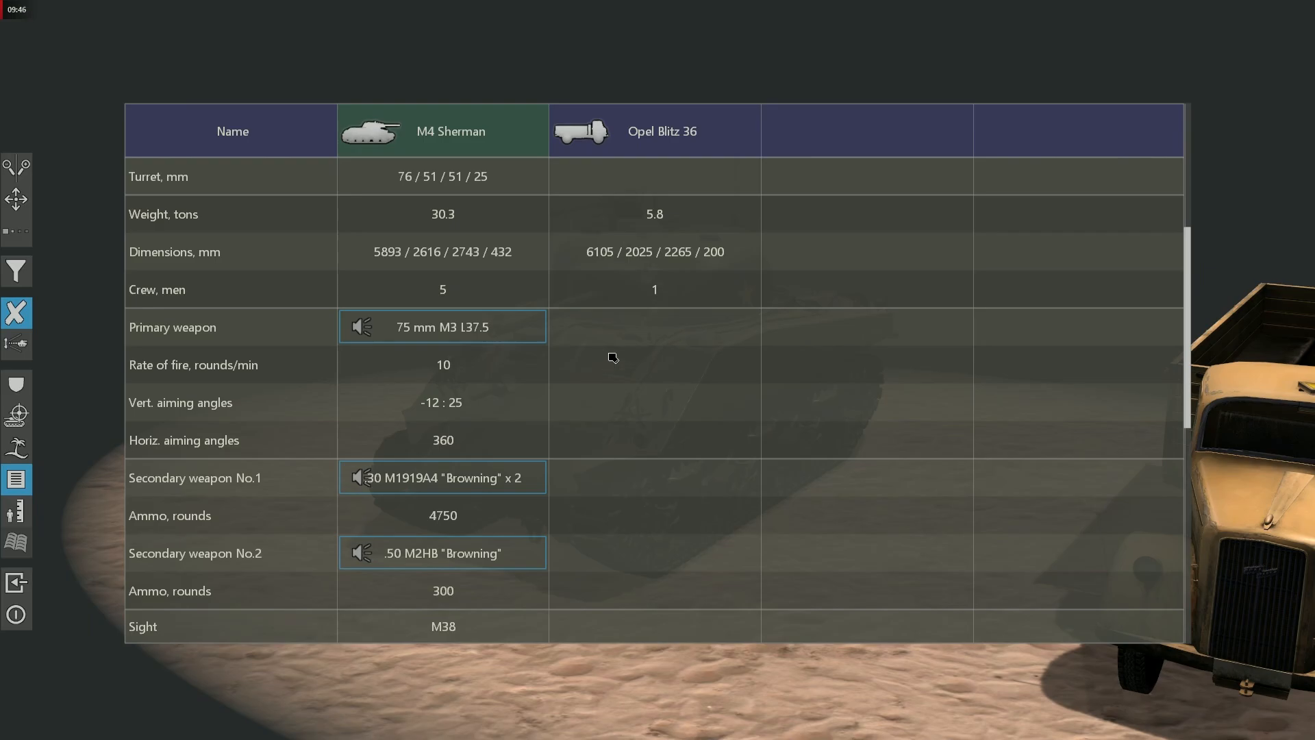
Leave the game and switch to Steam to show the game library
key("alt+Tab")
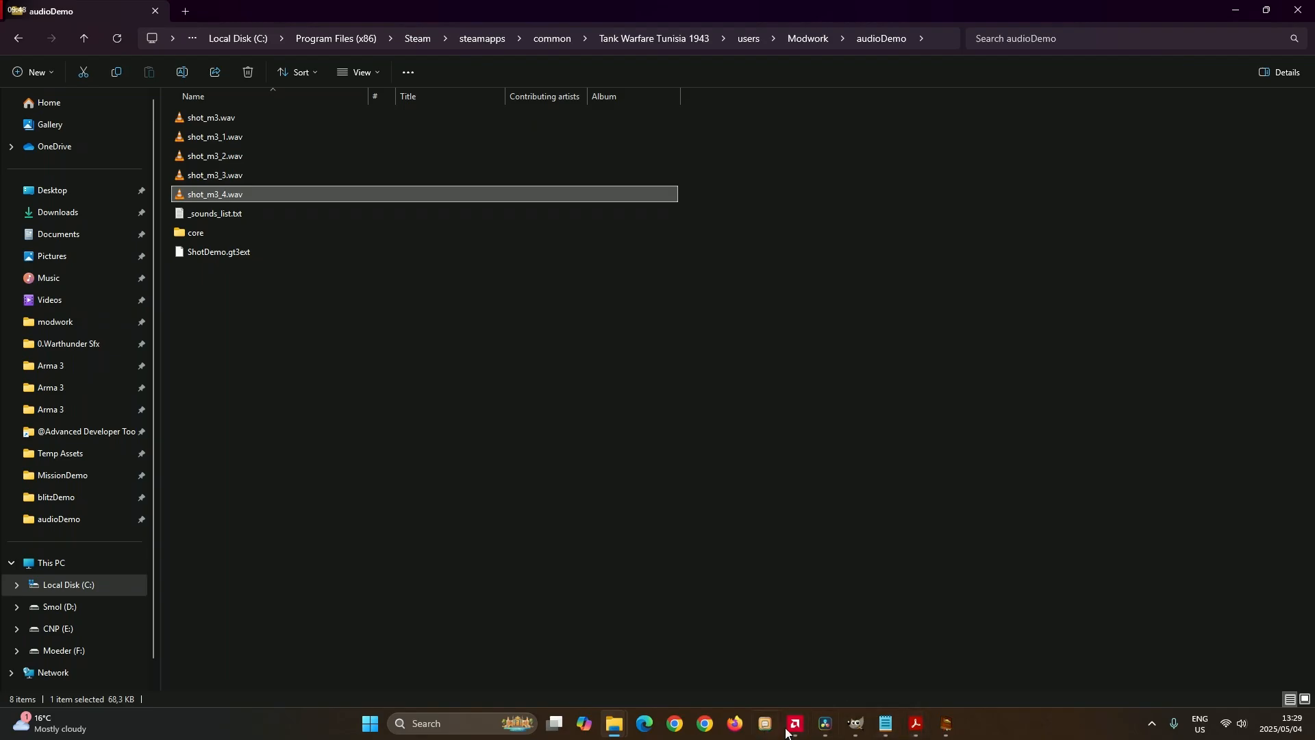
left_click(1151, 723)
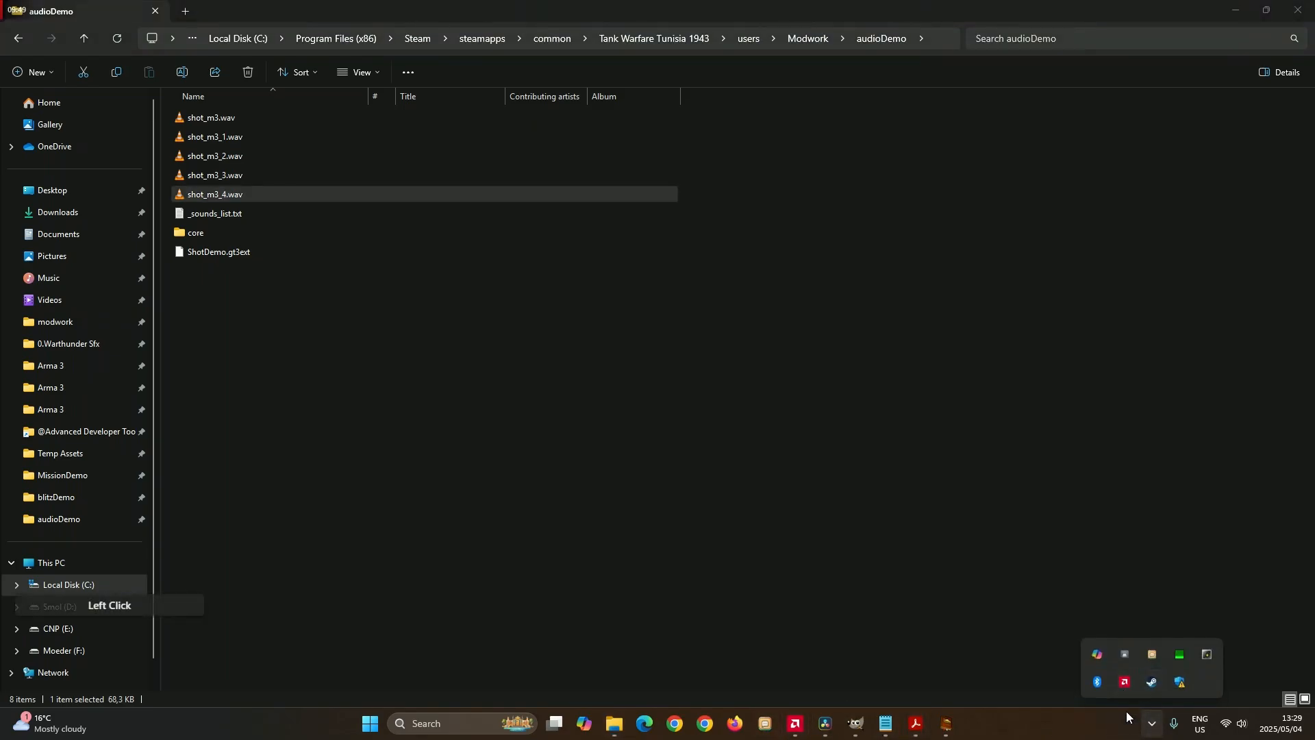
left_click(1155, 683)
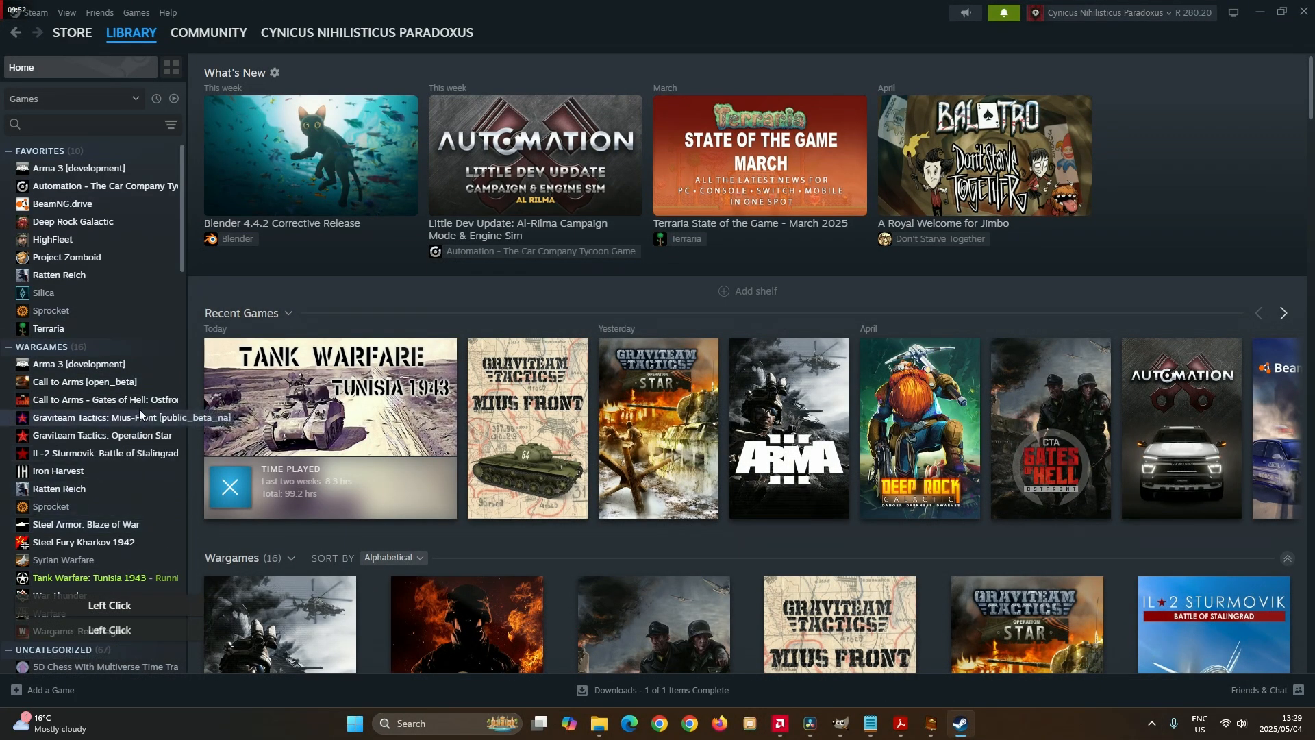
Review the beta participation options in the properties of Graviteam Tactics: Mius-Front, leaving the selection as is, and close the properties
left_click(103, 418)
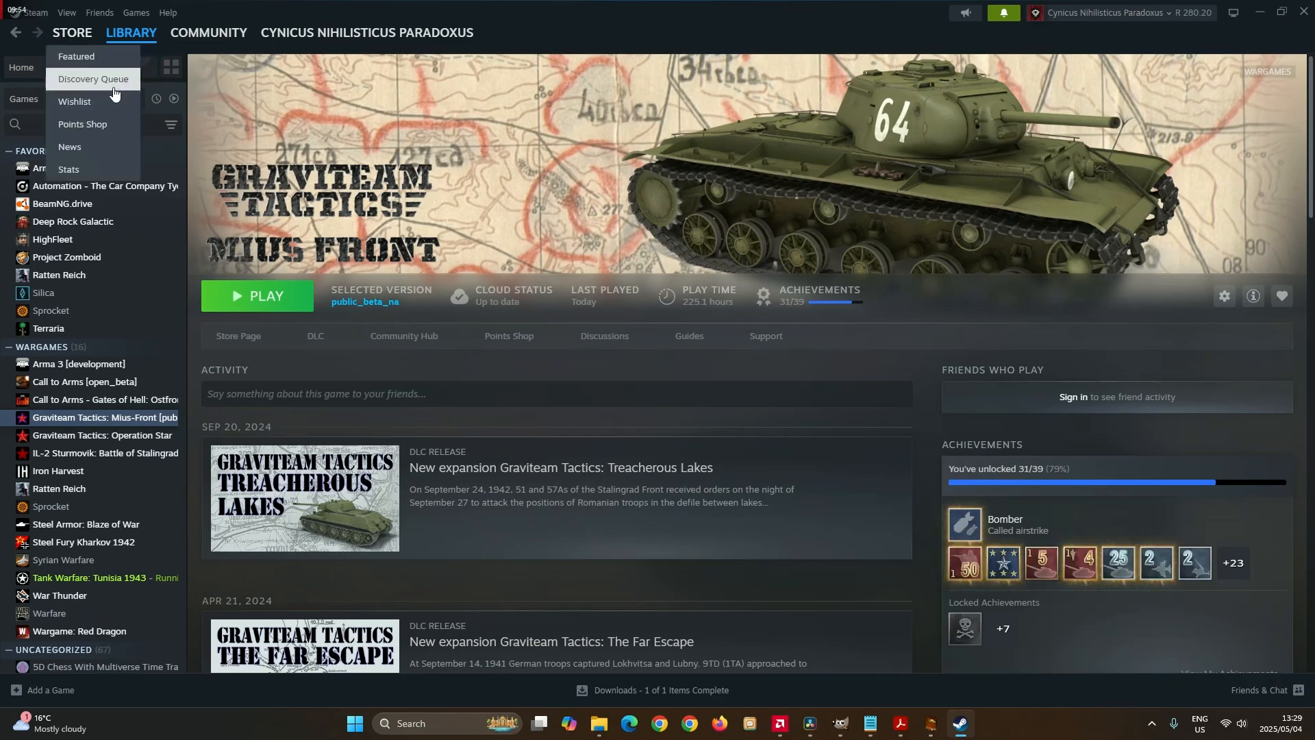
right_click(117, 423)
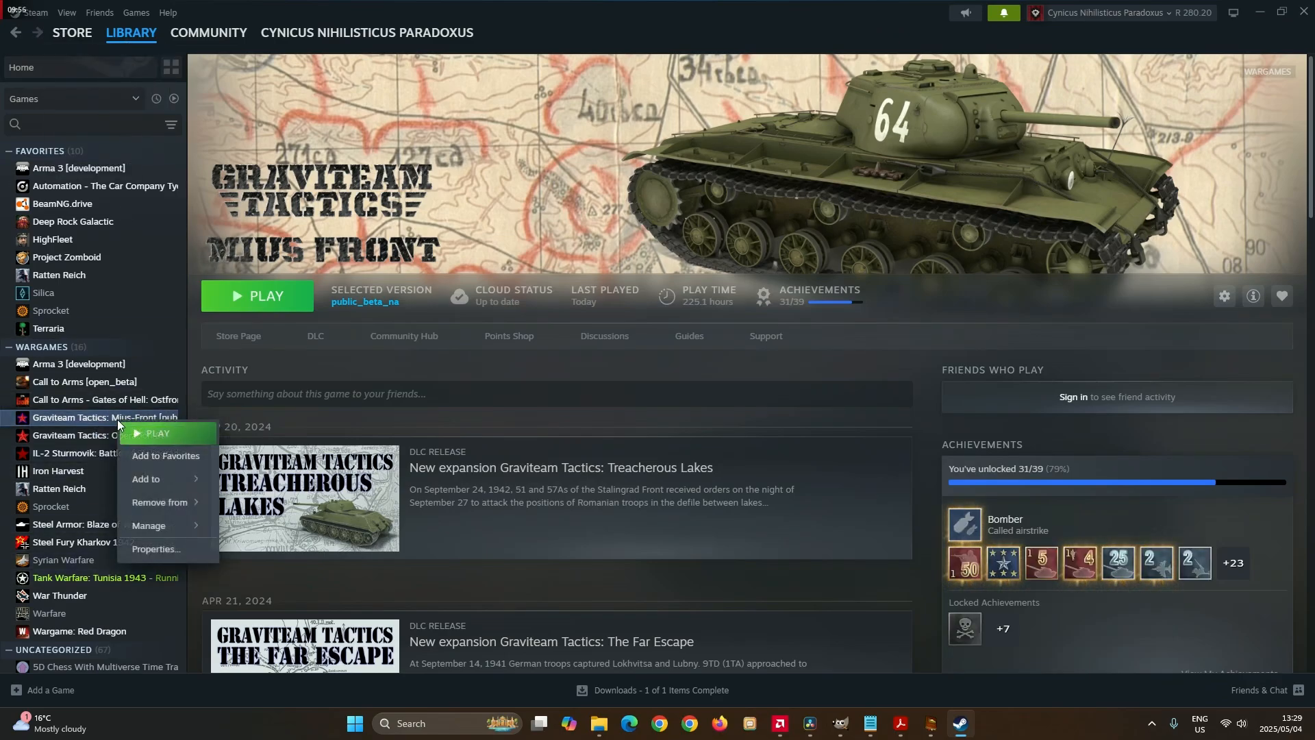
mouse_move(186, 526)
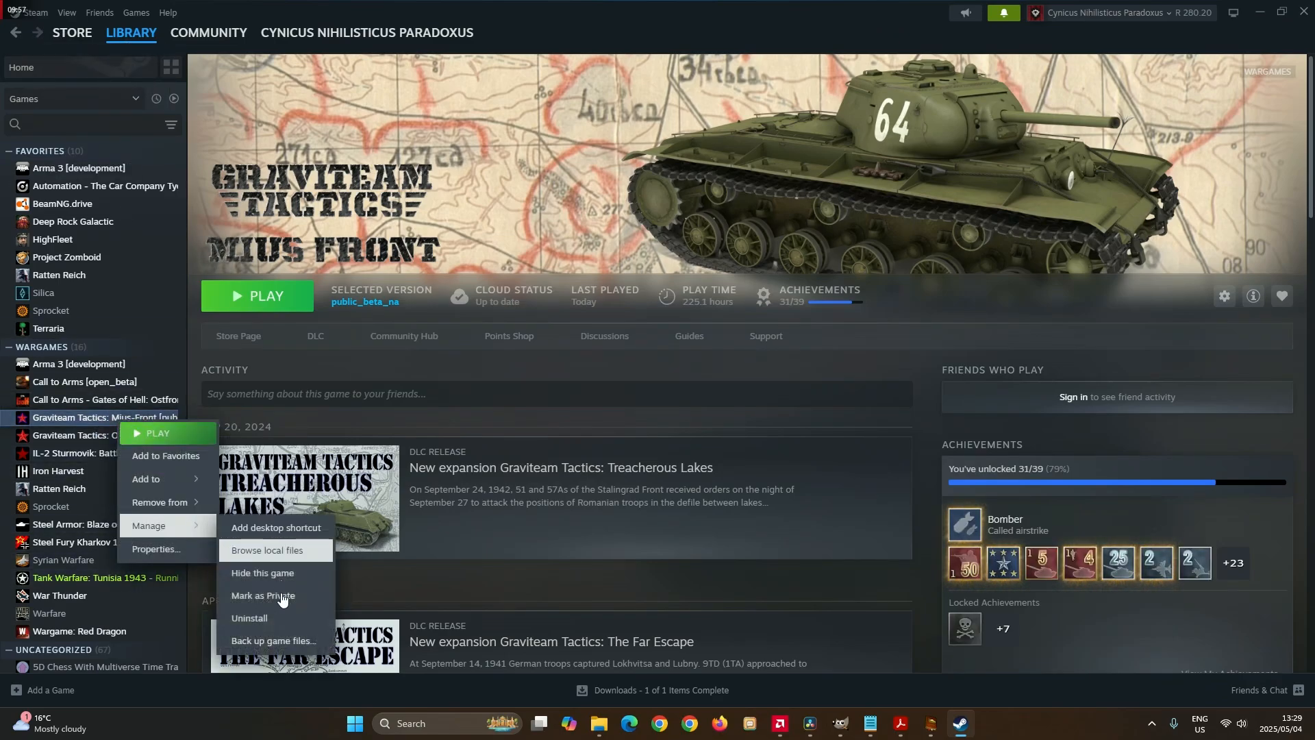
left_click(156, 549)
left_click(453, 319)
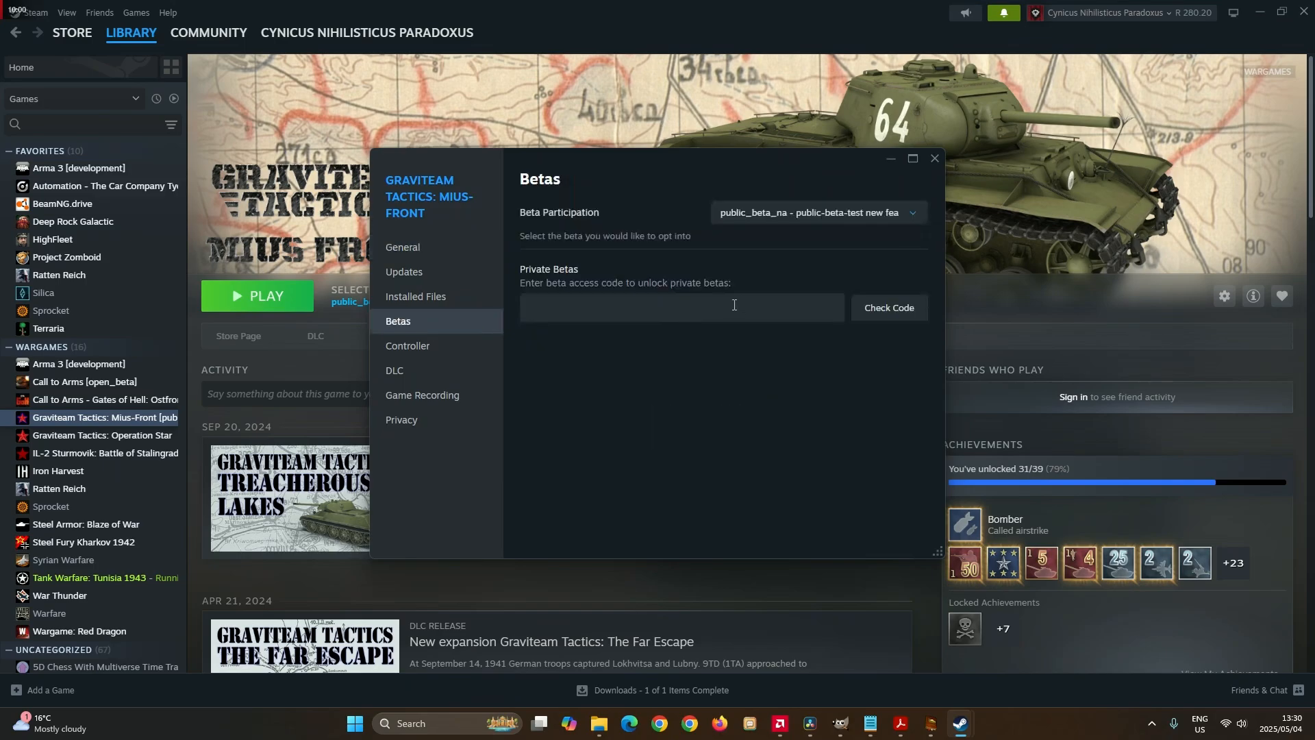
left_click(890, 217)
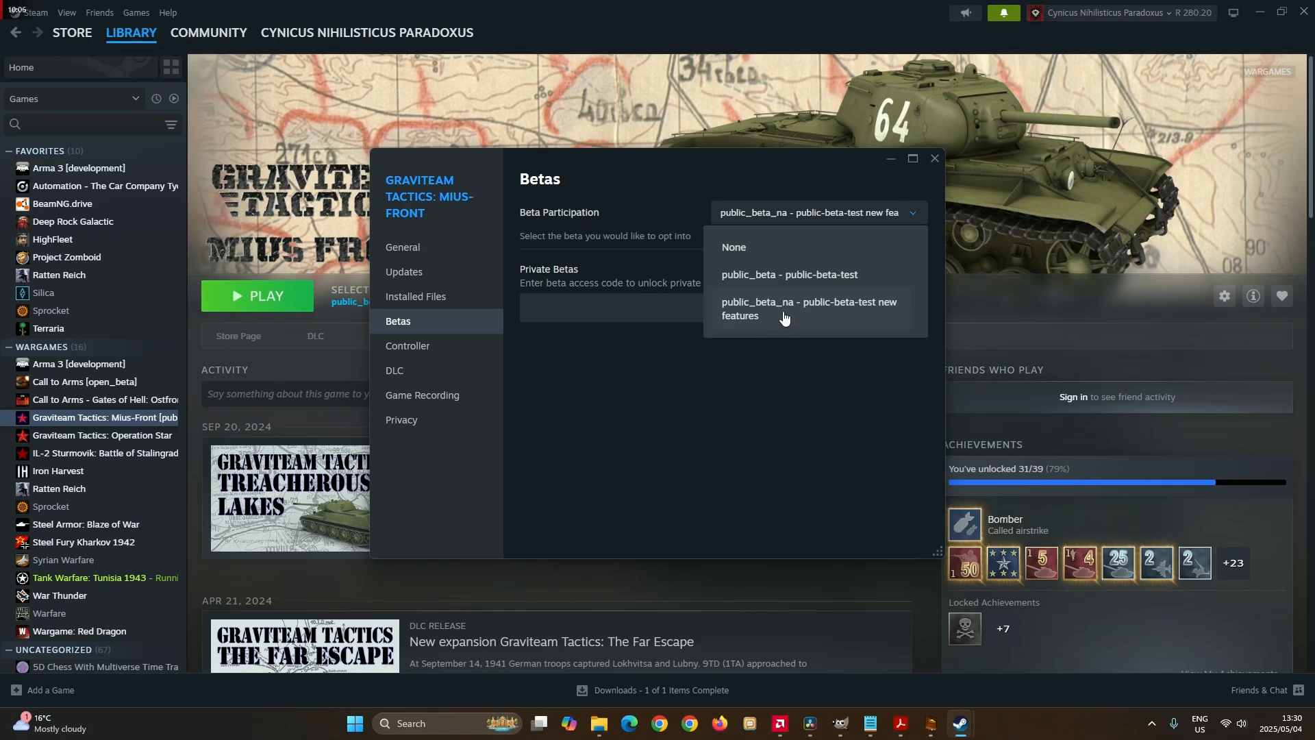
left_click(905, 211)
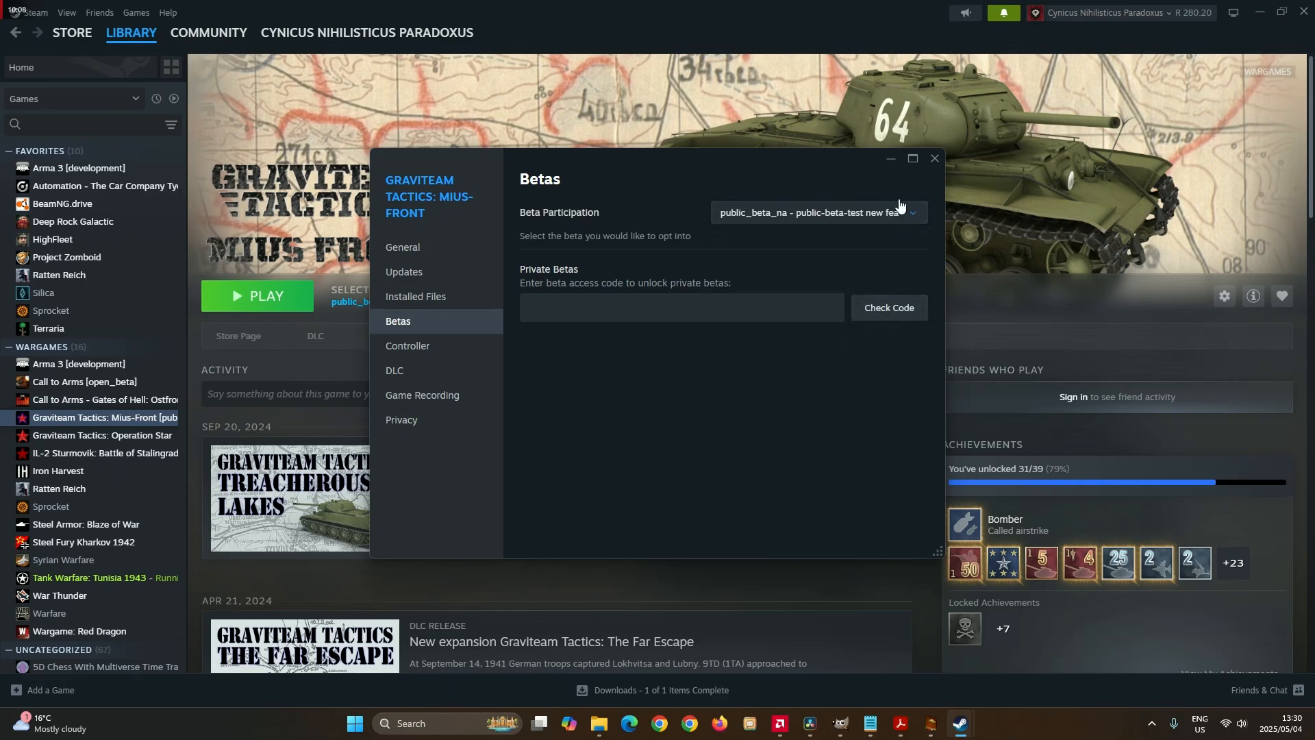
left_click(933, 161)
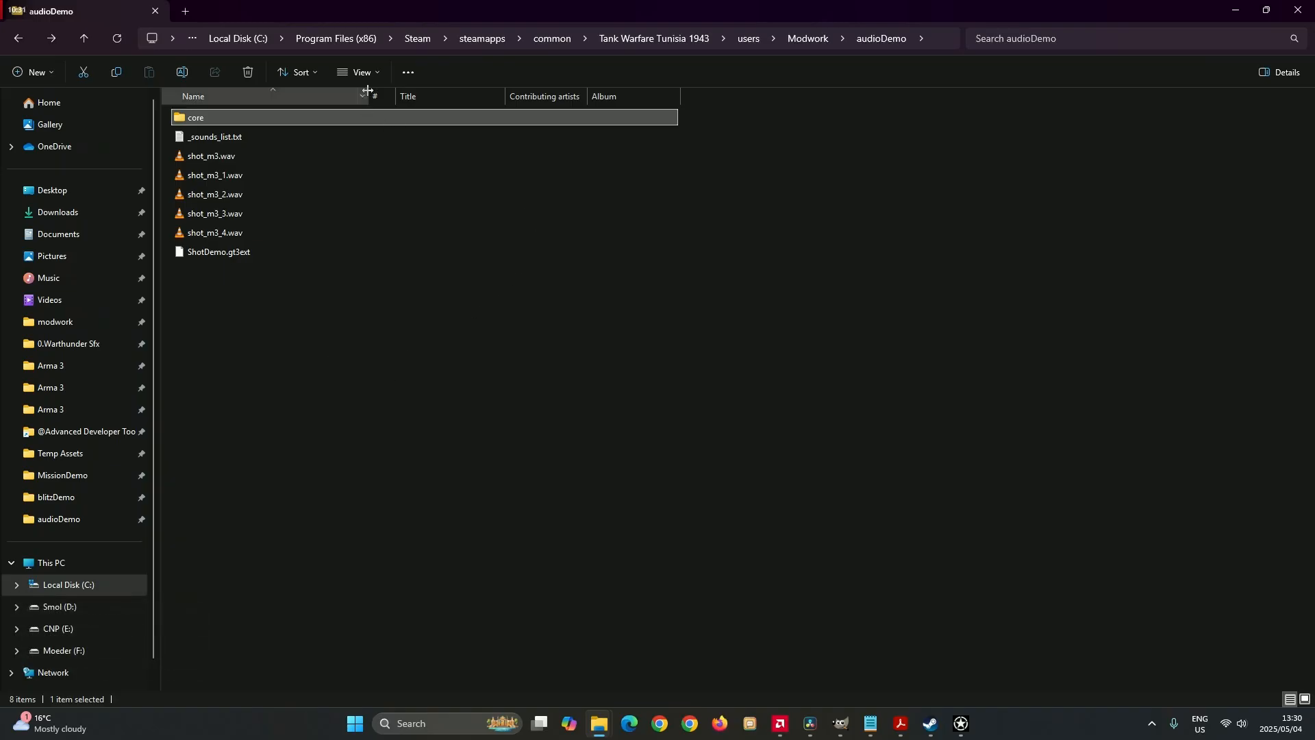
In File Explorer, widen the Name column of the audioDemo folder, look inside its core folder and return to audioDemo
left_click_drag(368, 90, 423, 100)
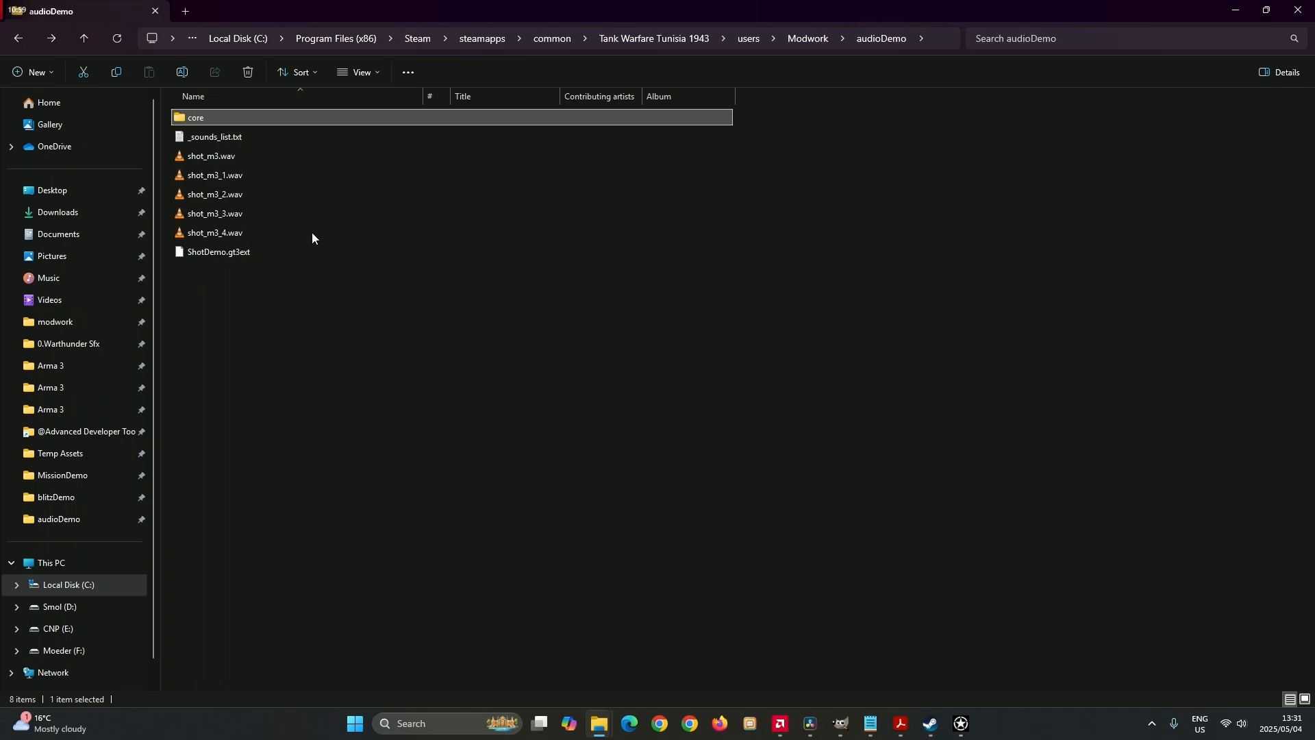
double_click(295, 118)
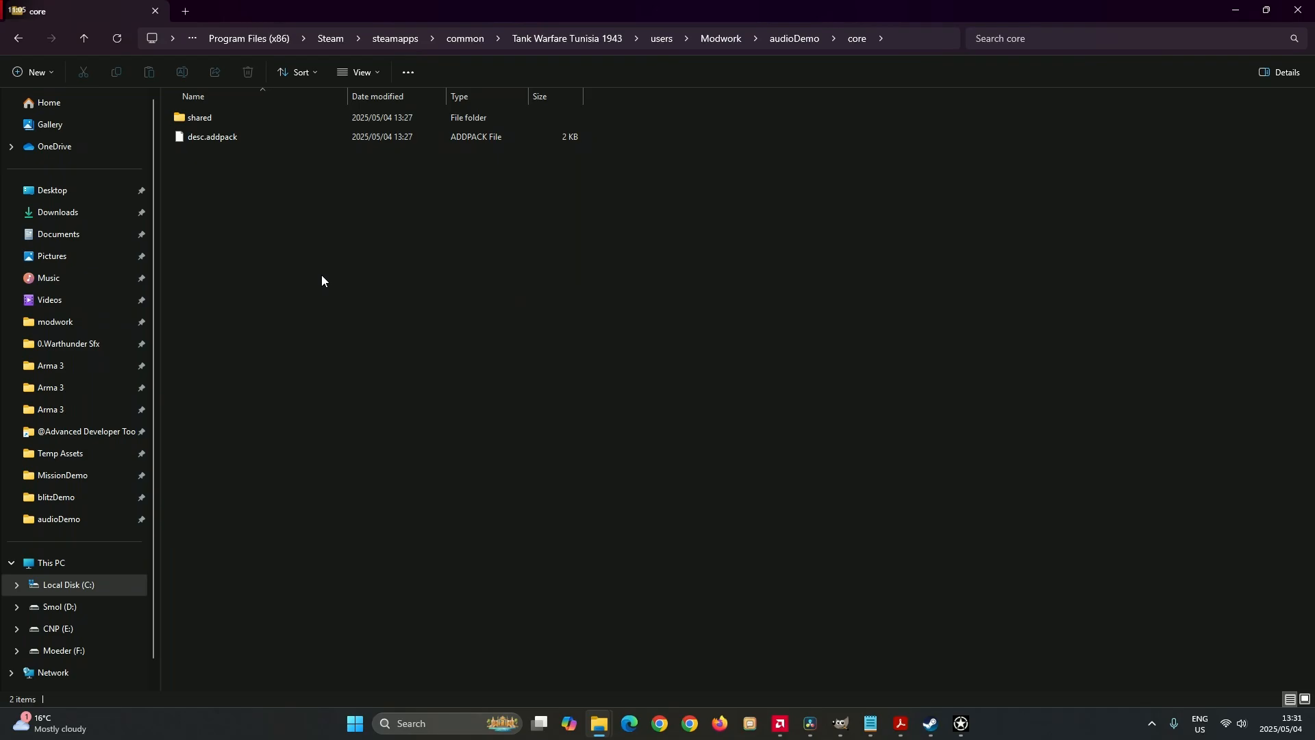
left_click(255, 241)
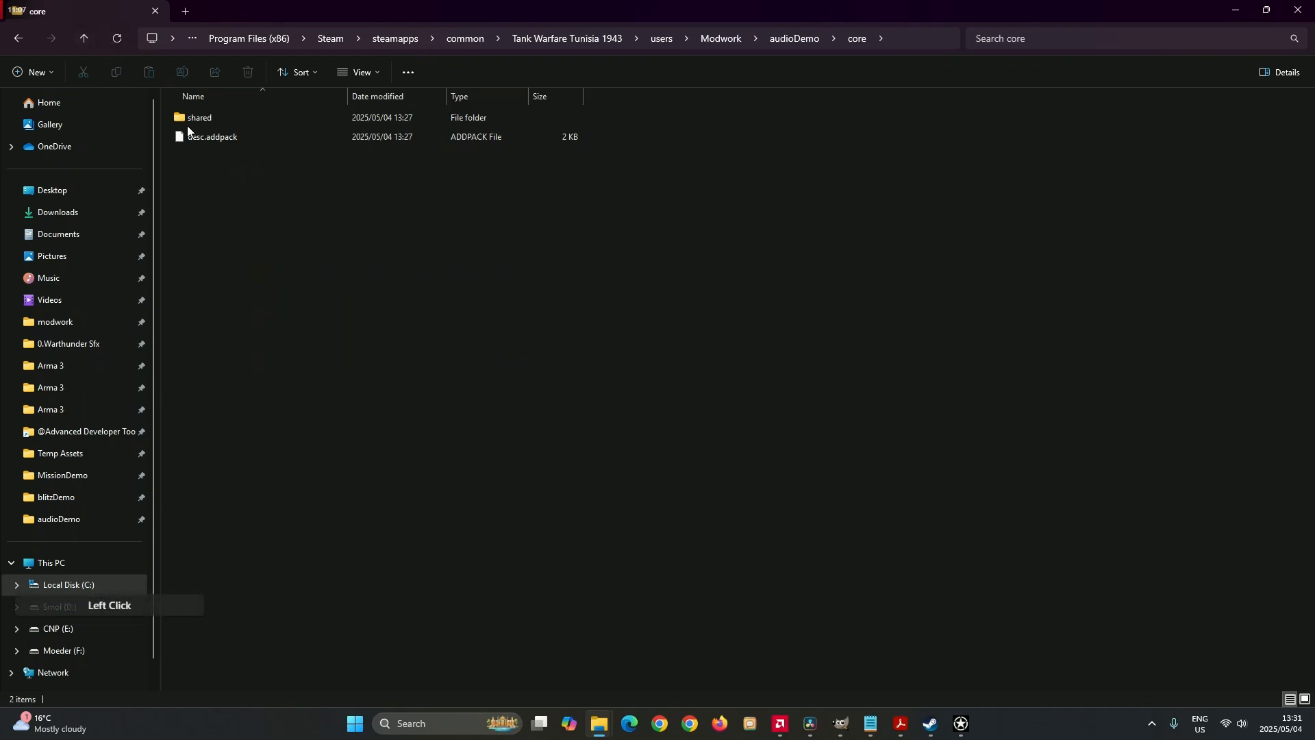
left_click(96, 26)
left_click(83, 38)
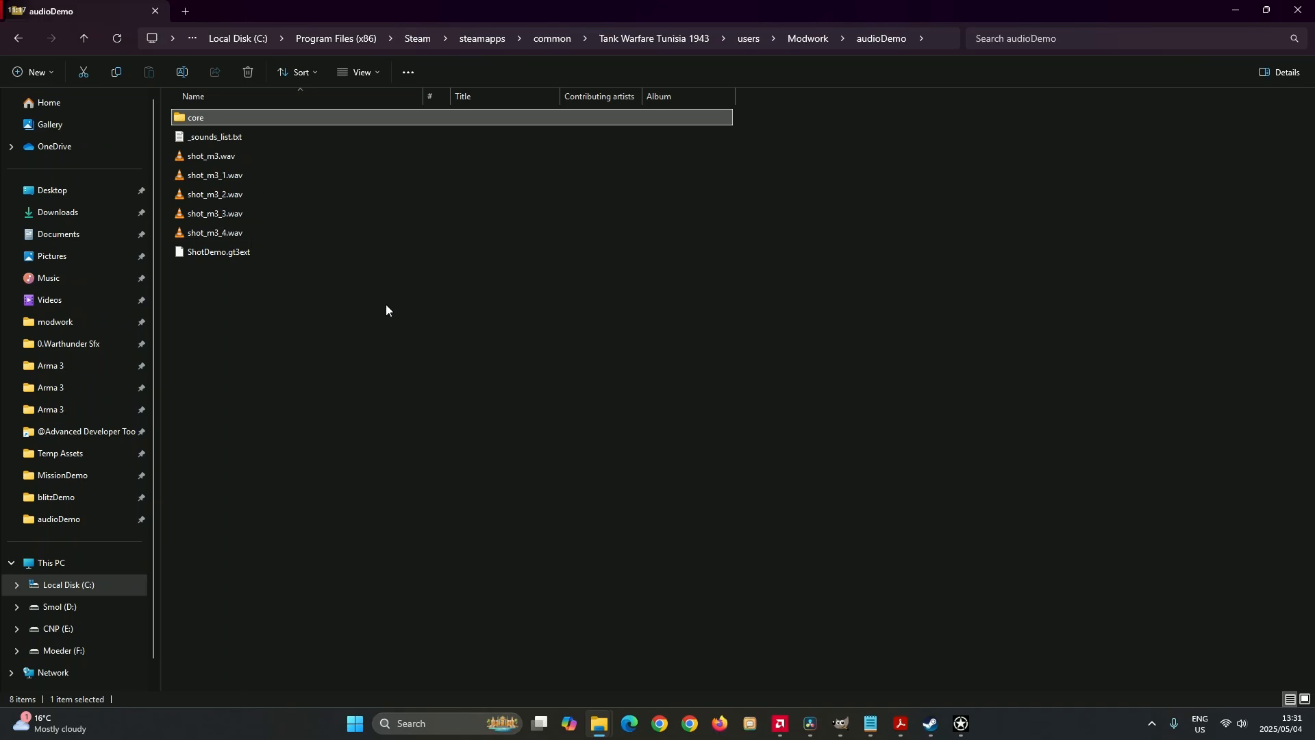
Point out the ShotDemo.gt3ext file in the audioDemo folder and clear the selection
left_click(237, 251)
left_click(306, 348)
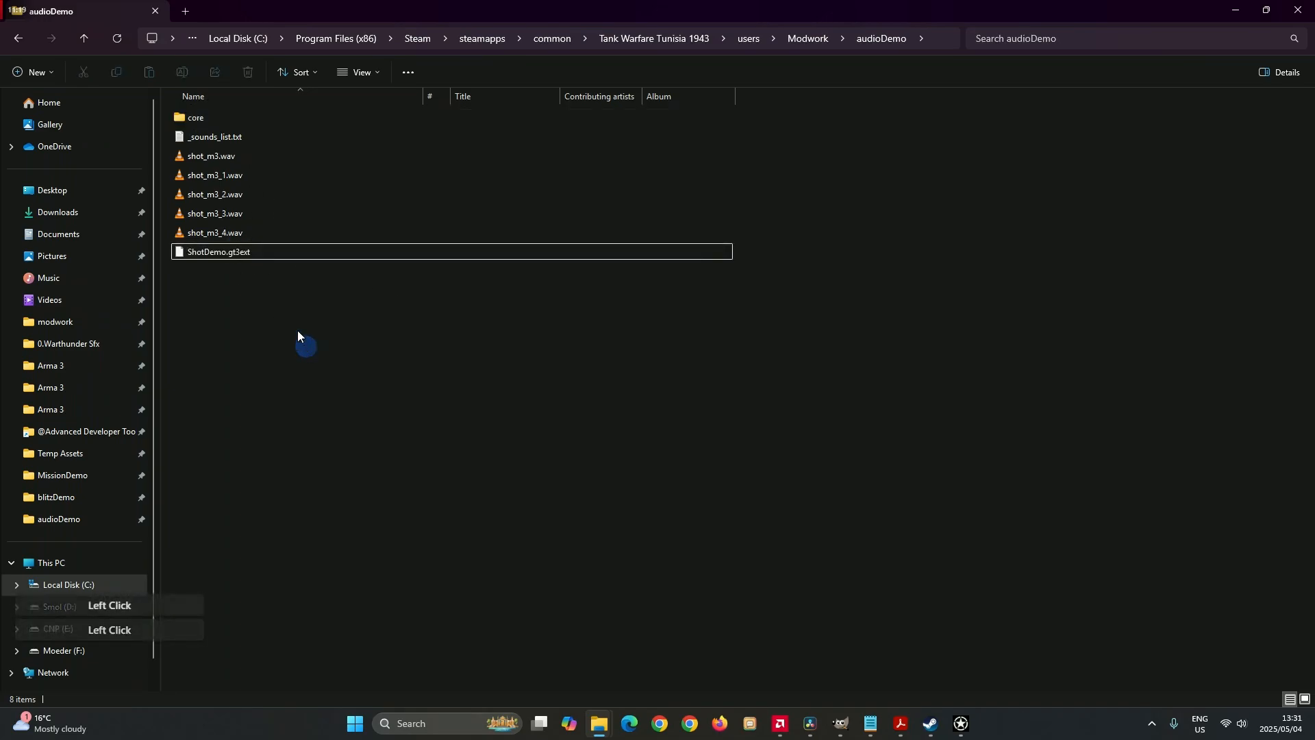
left_click(261, 252)
left_click(263, 295)
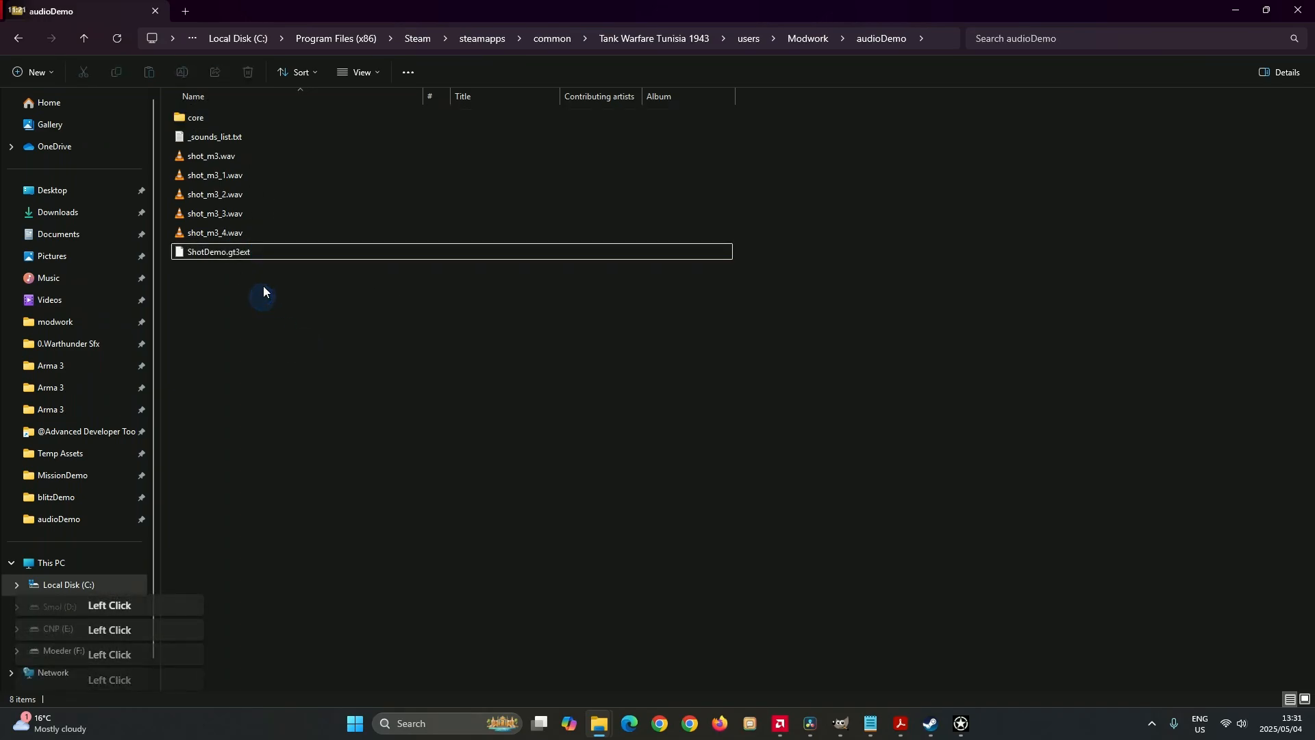
Inspect the sound files in core\shared\packed_data, go back to the audioDemo folder and select ShotDemo.gt3ext
double_click(263, 118)
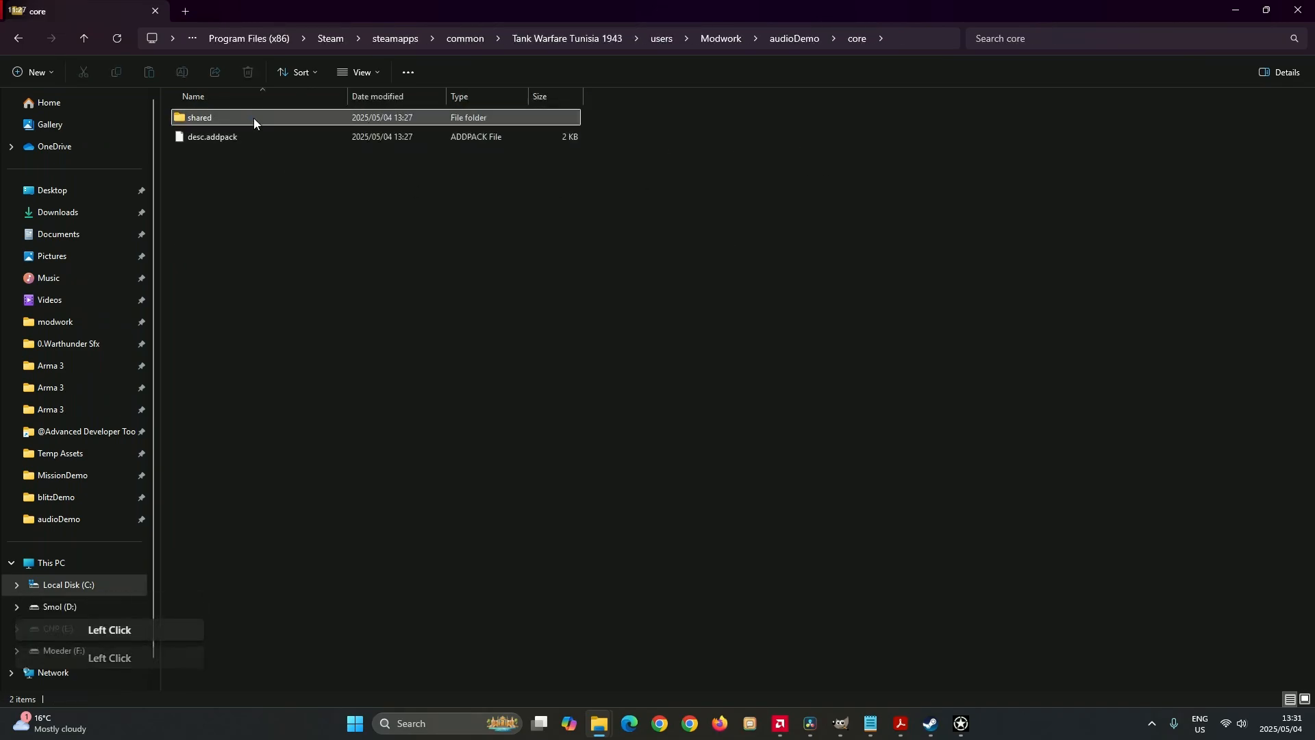
double_click(254, 118)
double_click(252, 123)
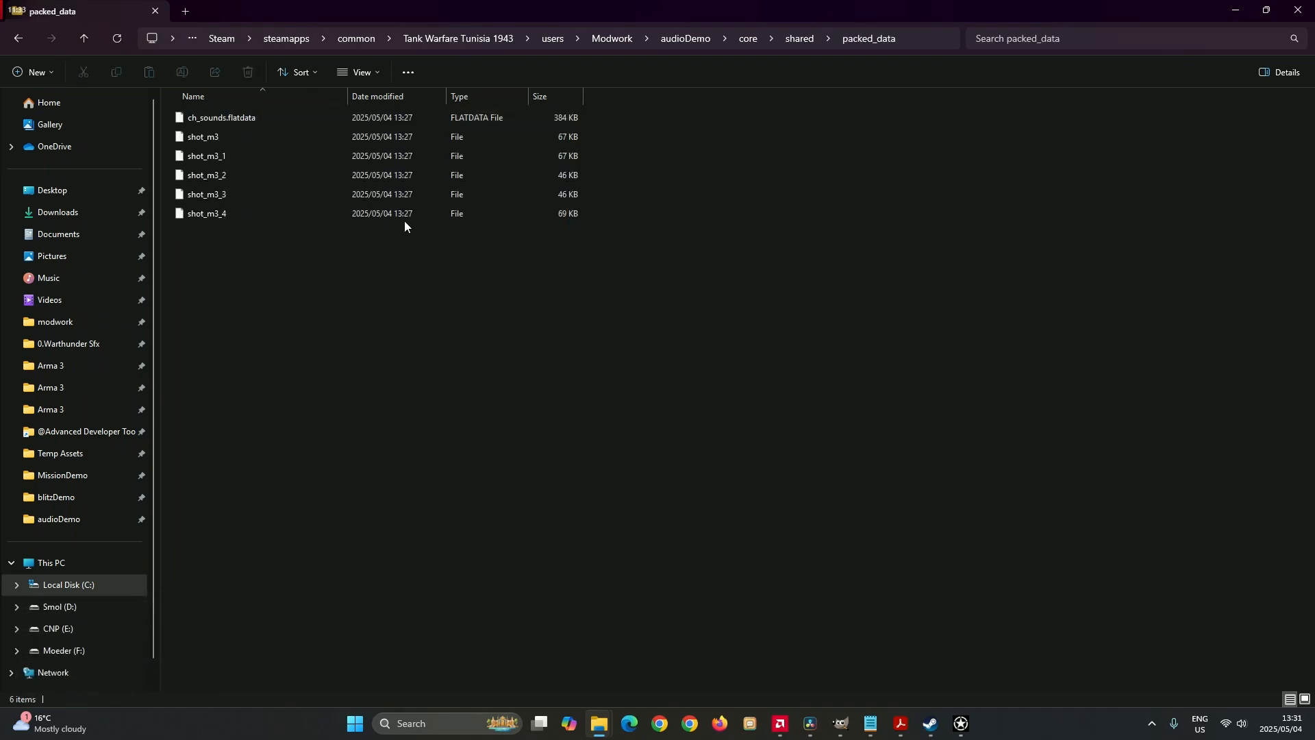
key("alt+Left")
key("alt+Left")
key("alt+Left")
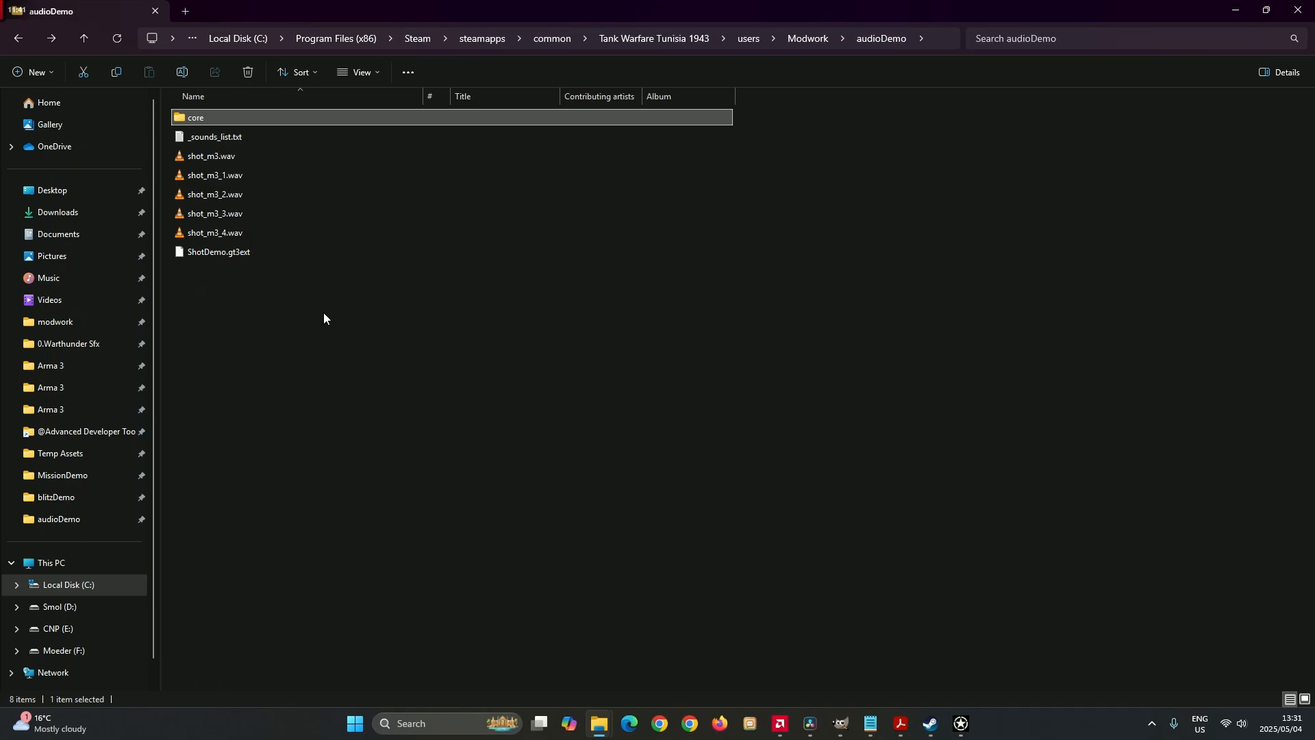
left_click(263, 257)
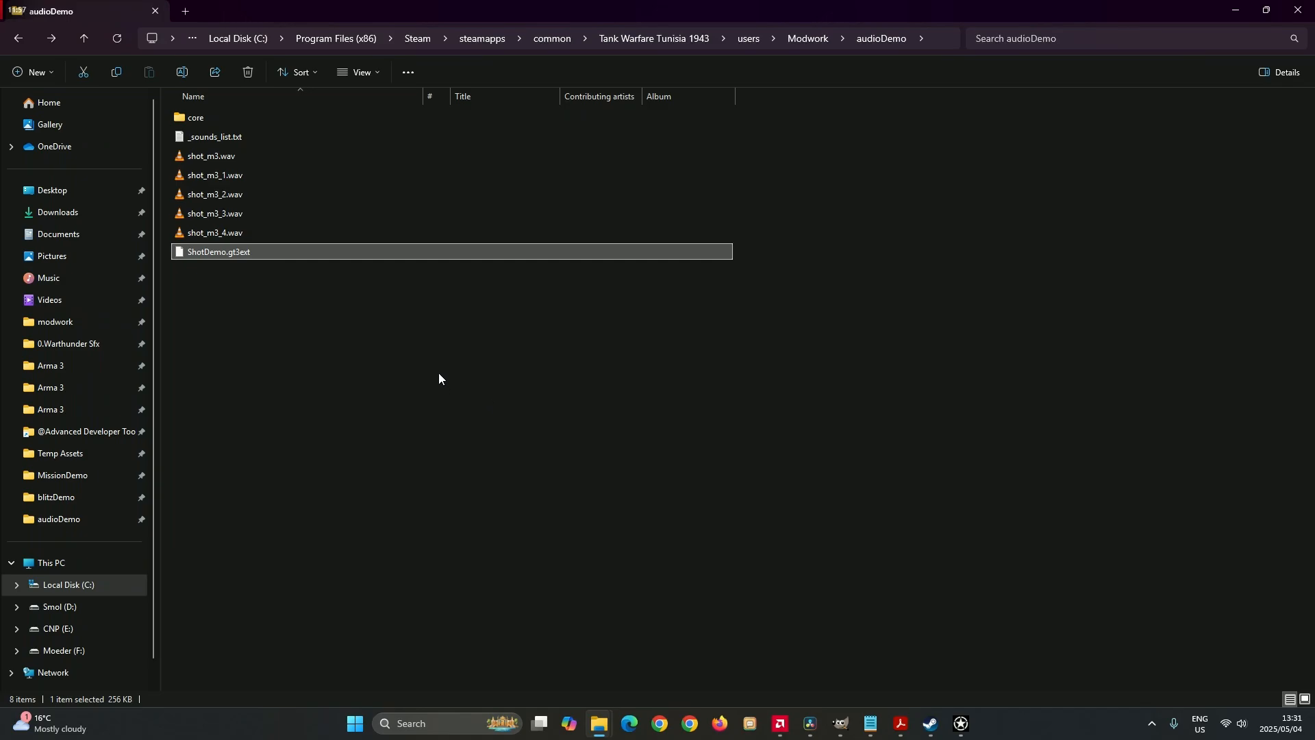
Switch back to Tank Warfare: Tunisia 1943 and exit the game
left_click(960, 722)
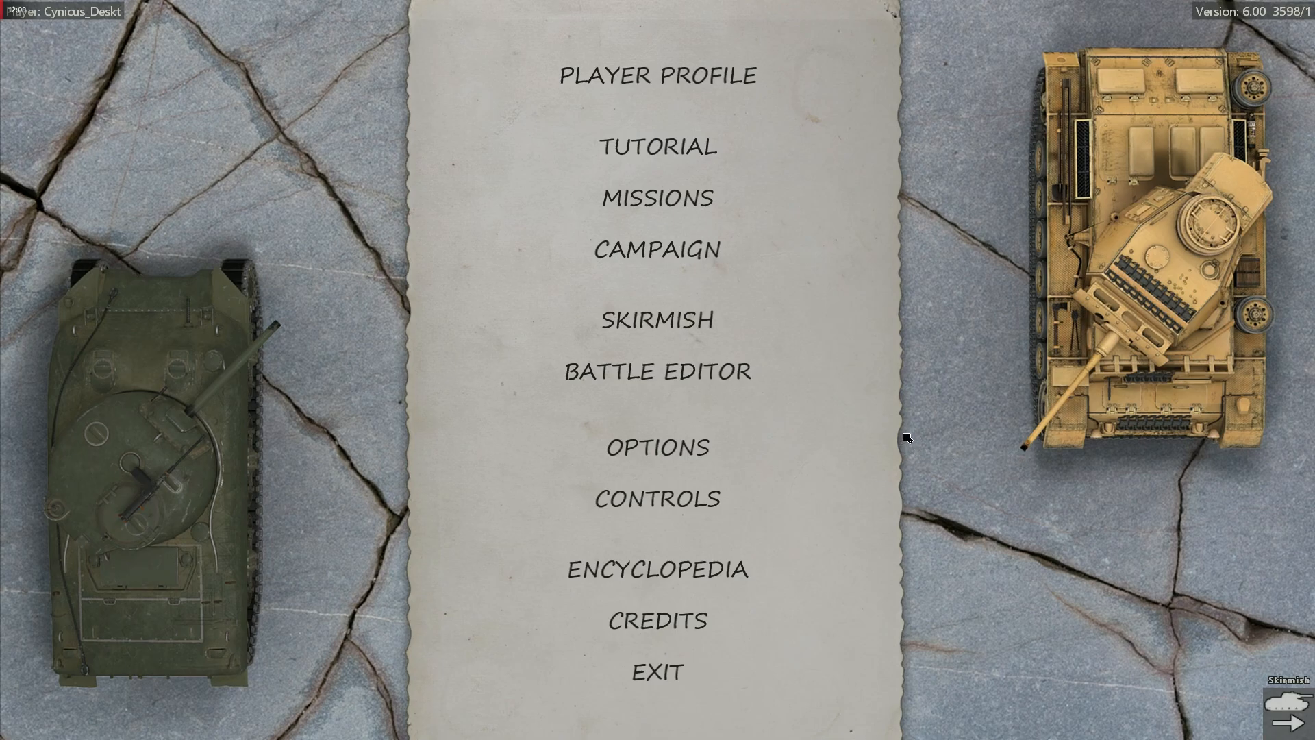
left_click(56, 7)
left_click(15, 724)
left_click(681, 674)
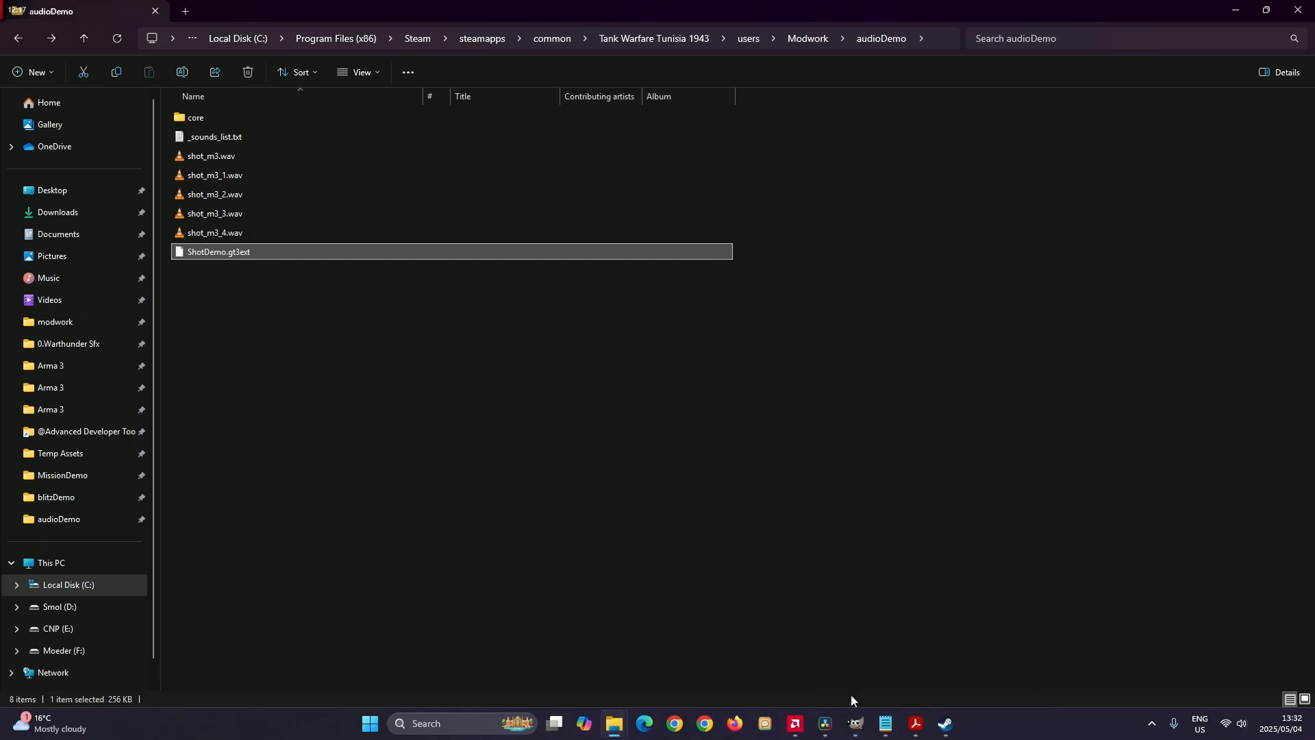
Switch to DaVinci Resolve, glance at the Opel Blitz texture in GIMP and return to the Resolve audio timeline
left_click(825, 724)
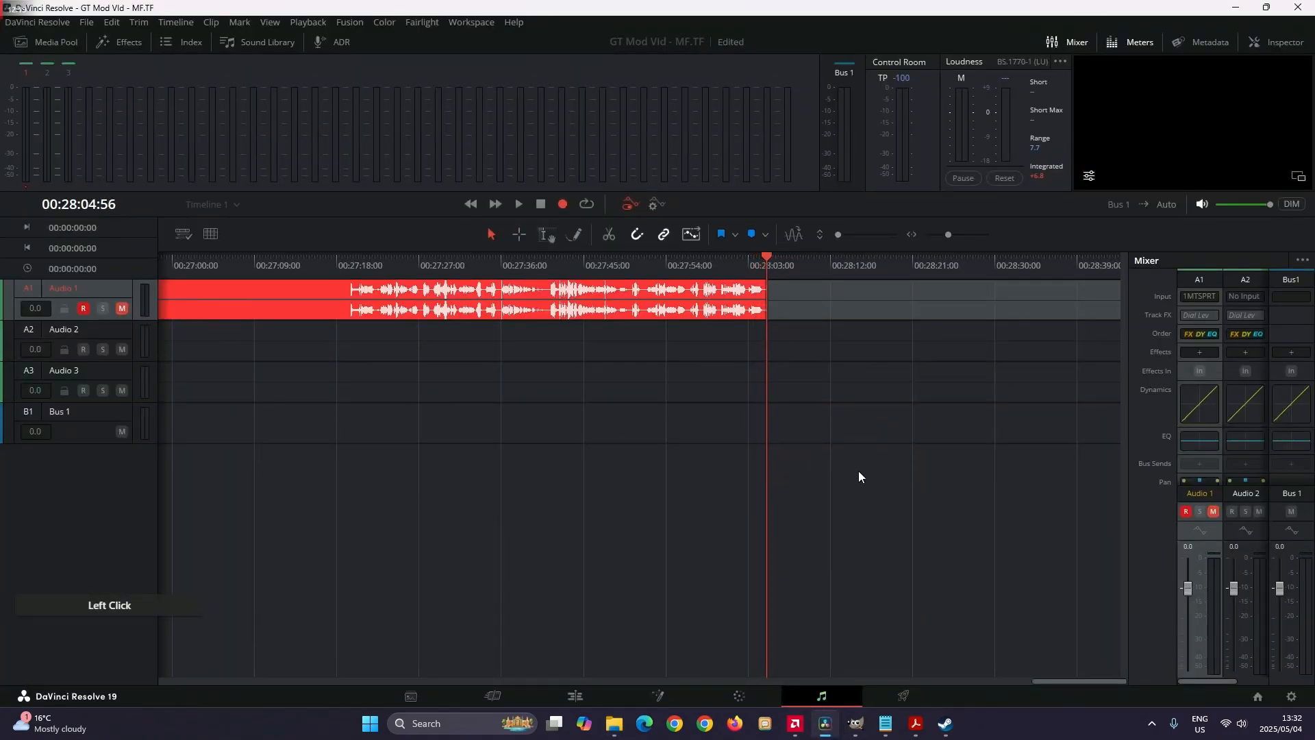
left_click(860, 729)
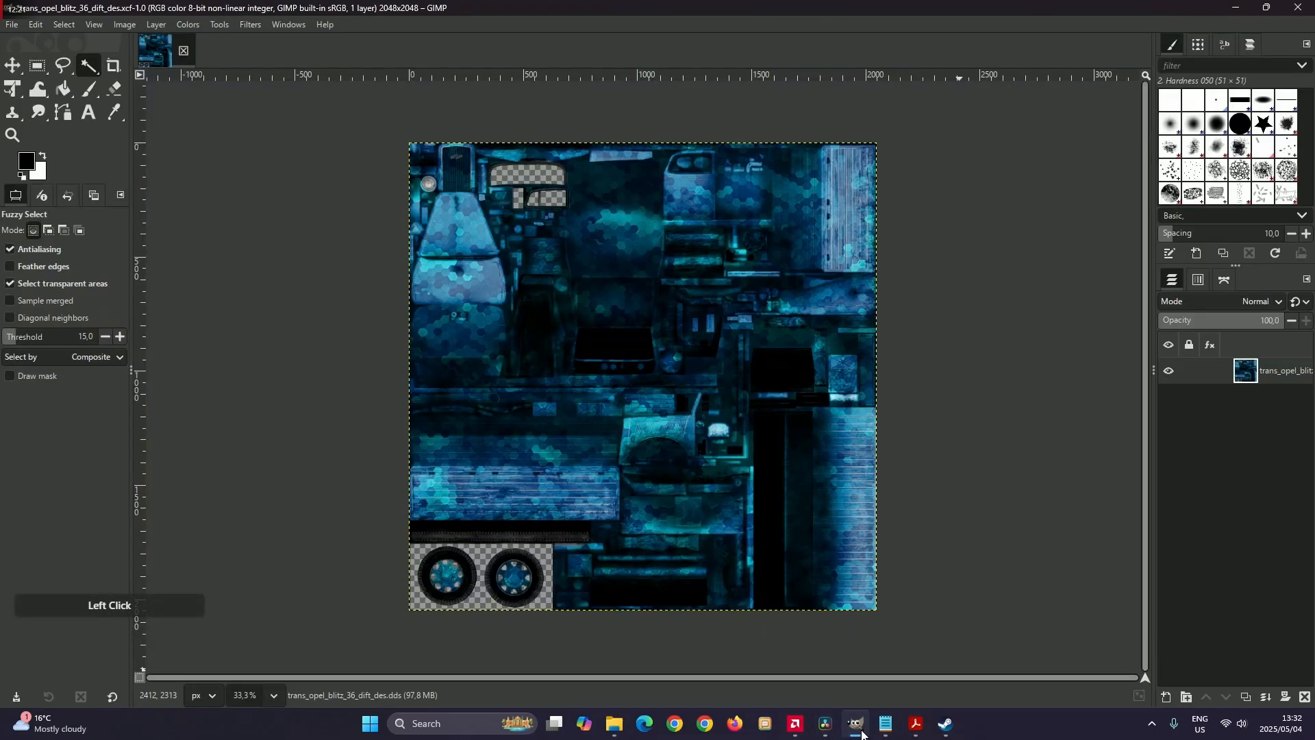
left_click(862, 731)
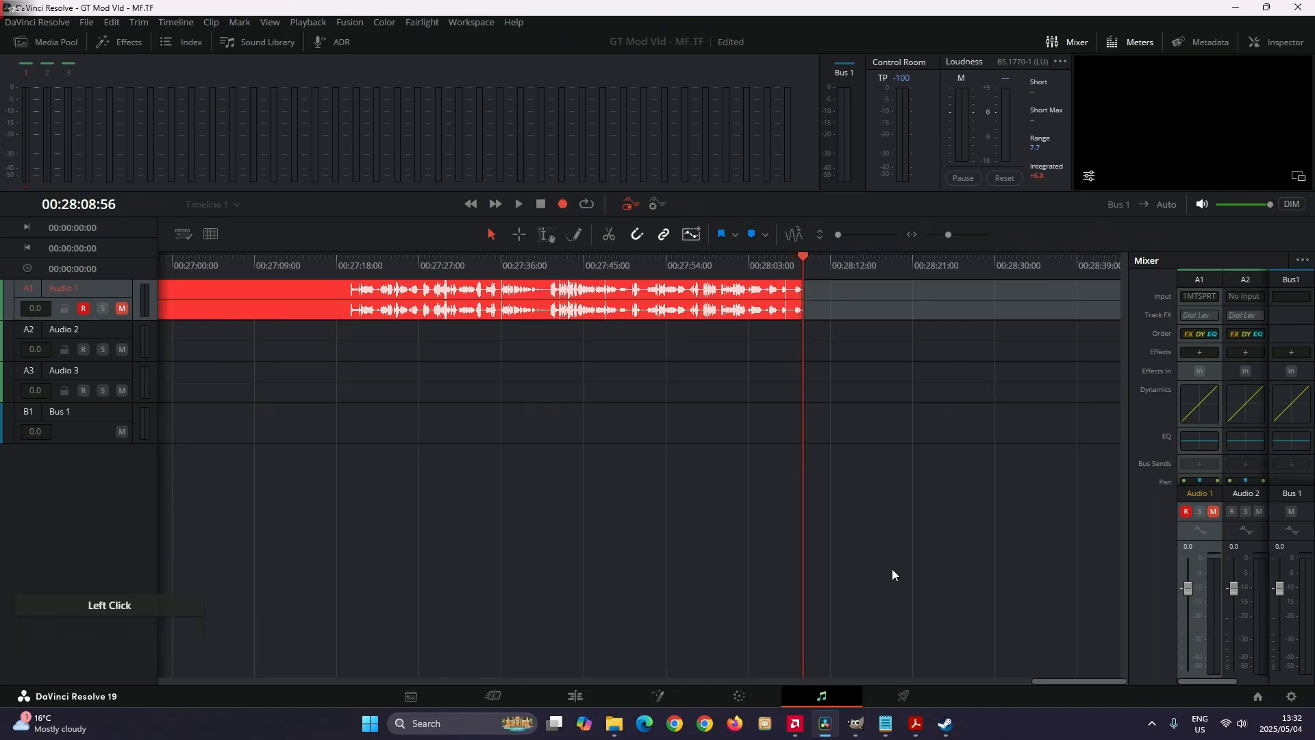